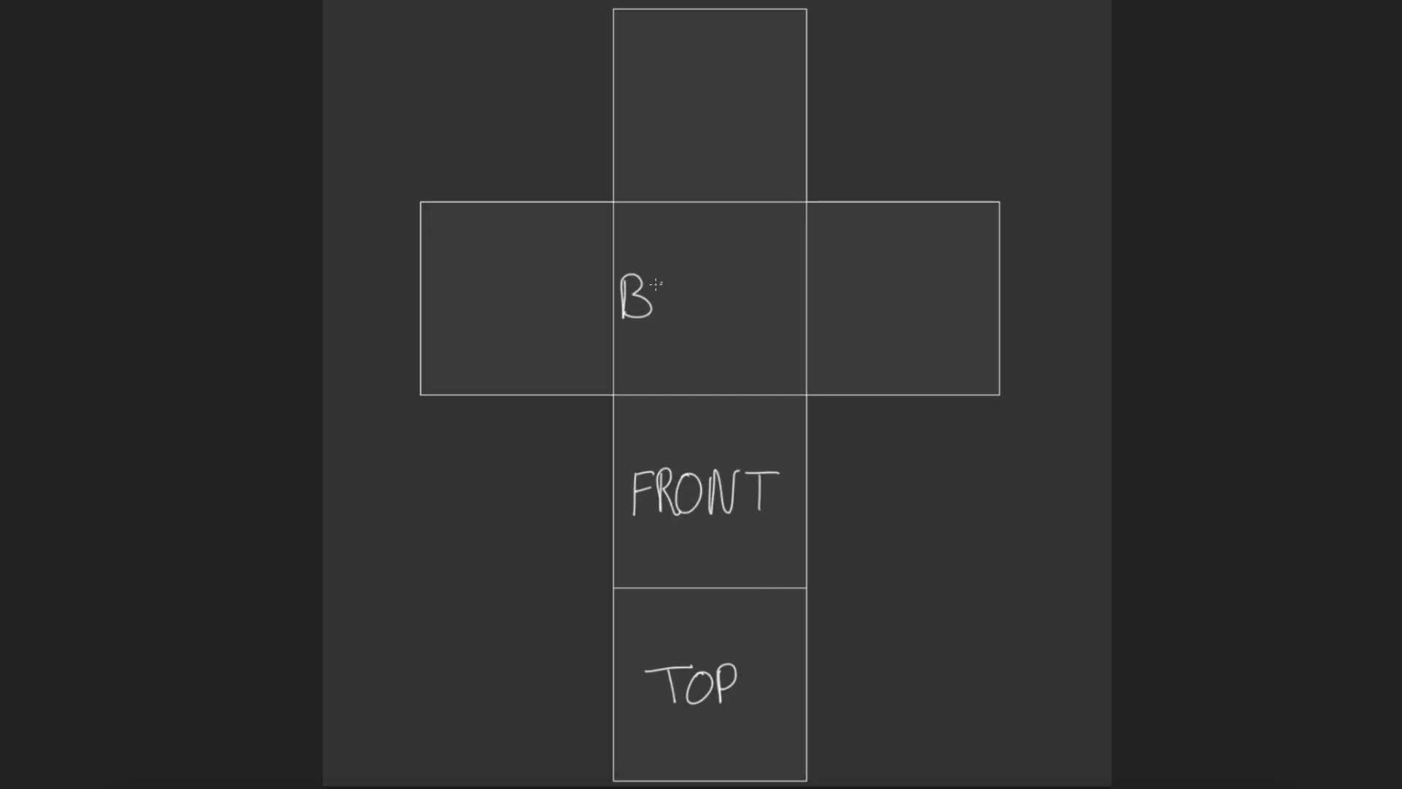
Handwrite a label in the uppermost square of the unfolded cube diagram
drag(634, 80, 723, 132)
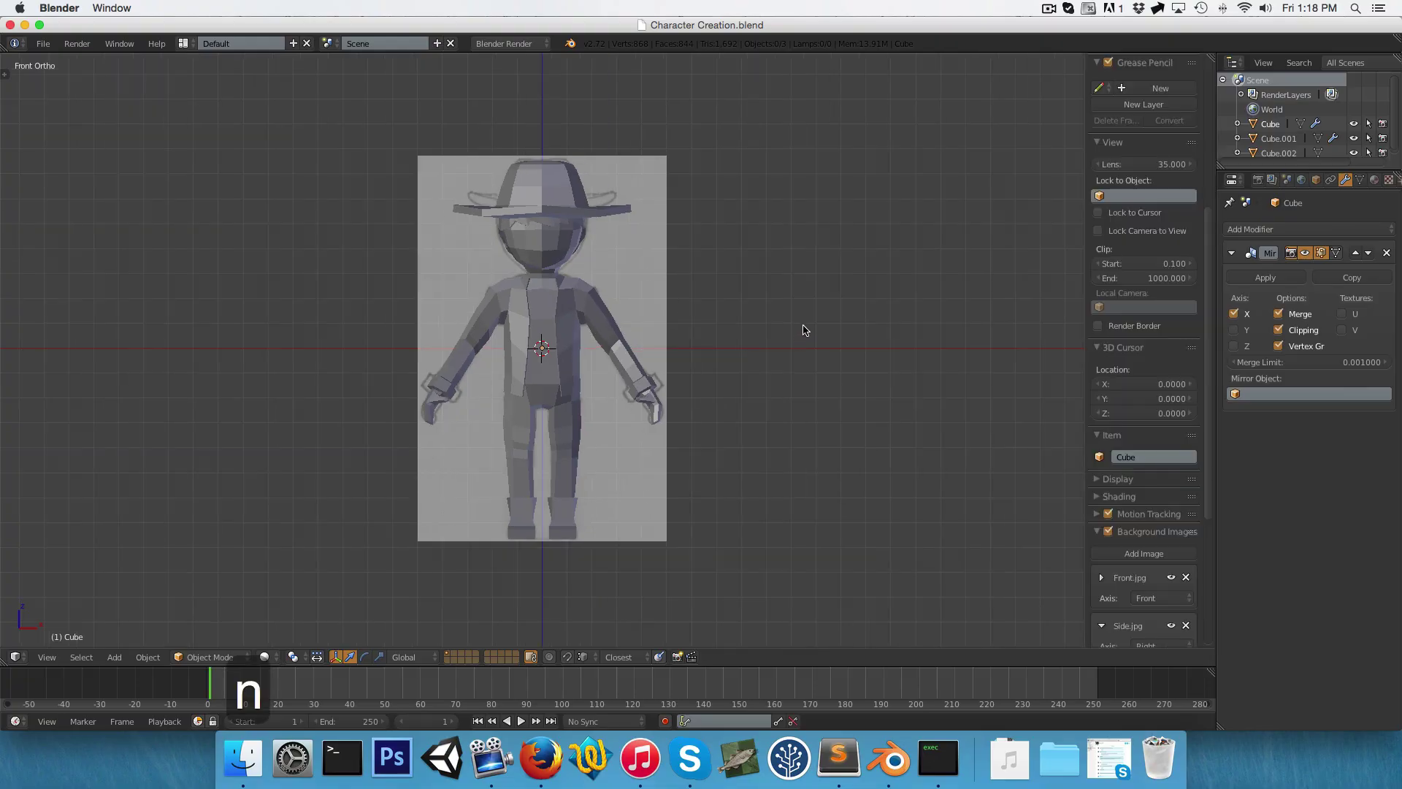
Turn off the background reference images and hide the viewport's properties region
scroll(1145, 501, down, 5)
click(1108, 415)
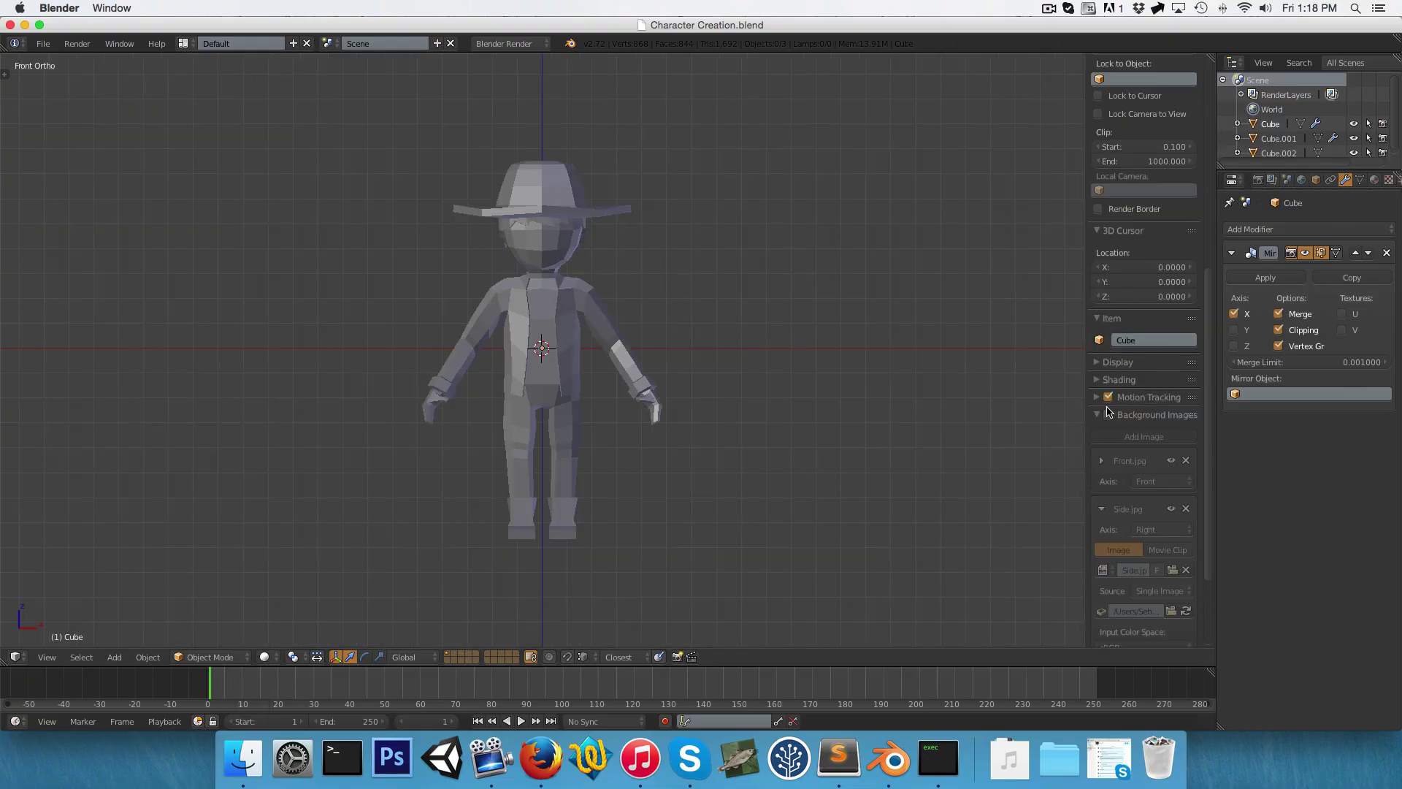
click(1097, 417)
key(n)
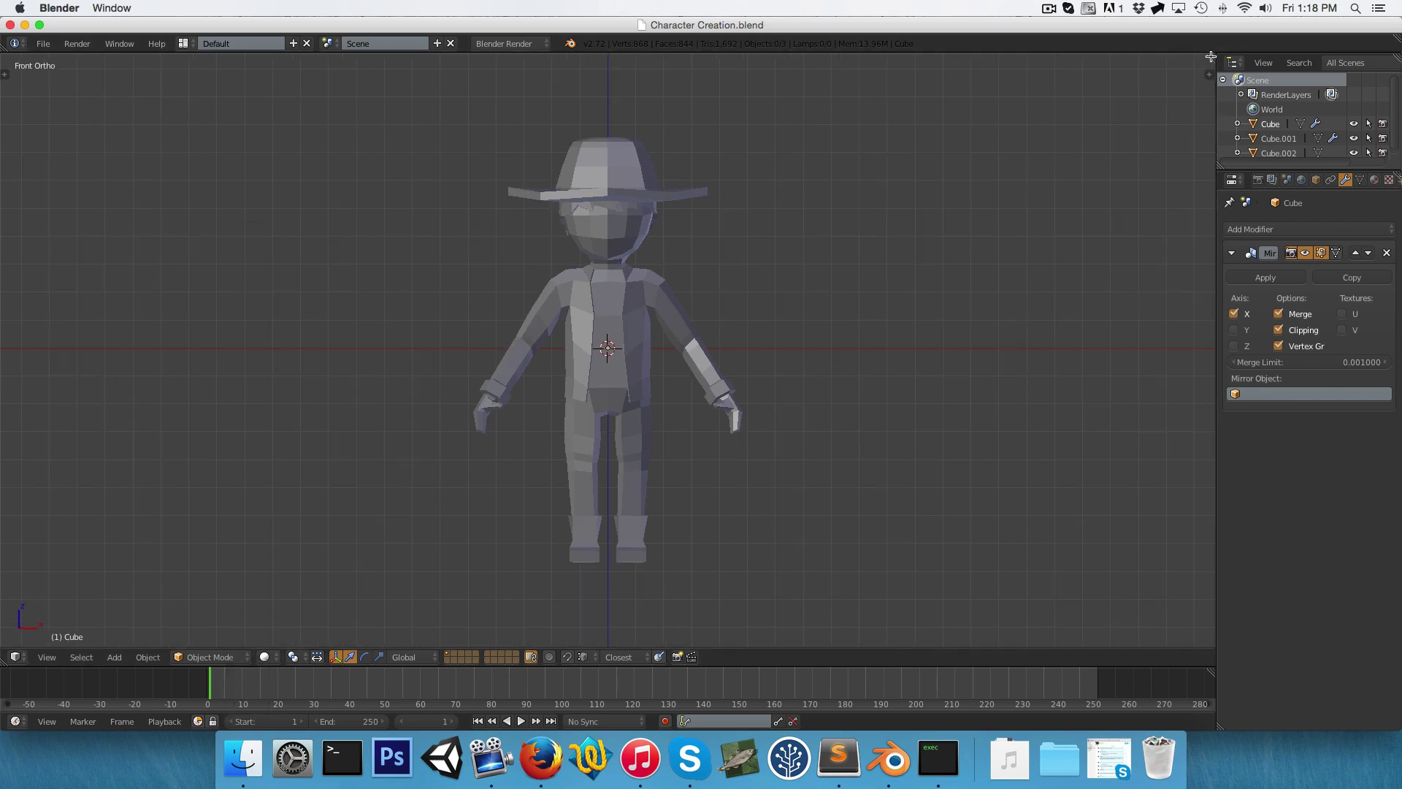
Split the 3D view into two side-by-side areas and make the new one a UV/Image Editor
drag(1209, 57, 541, 171)
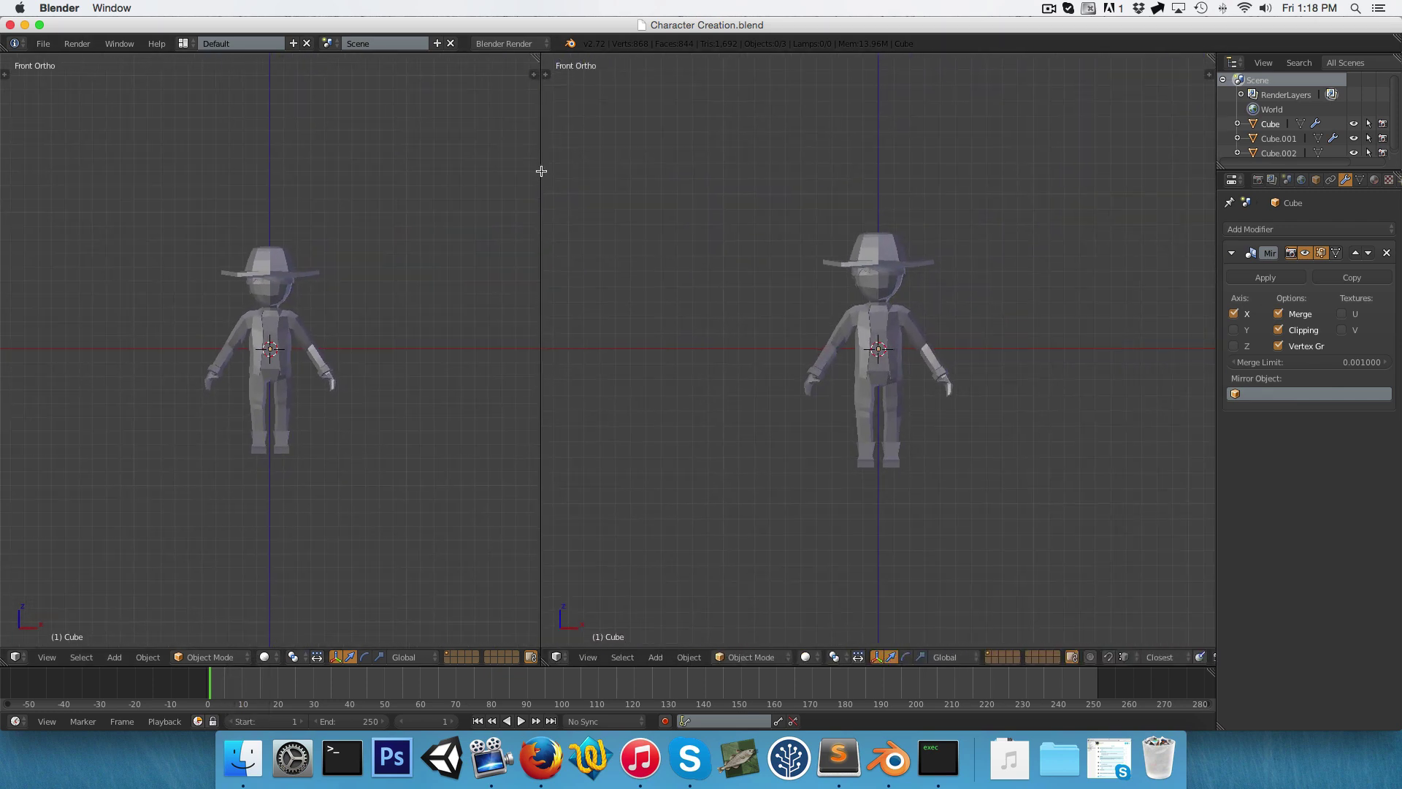
click(561, 656)
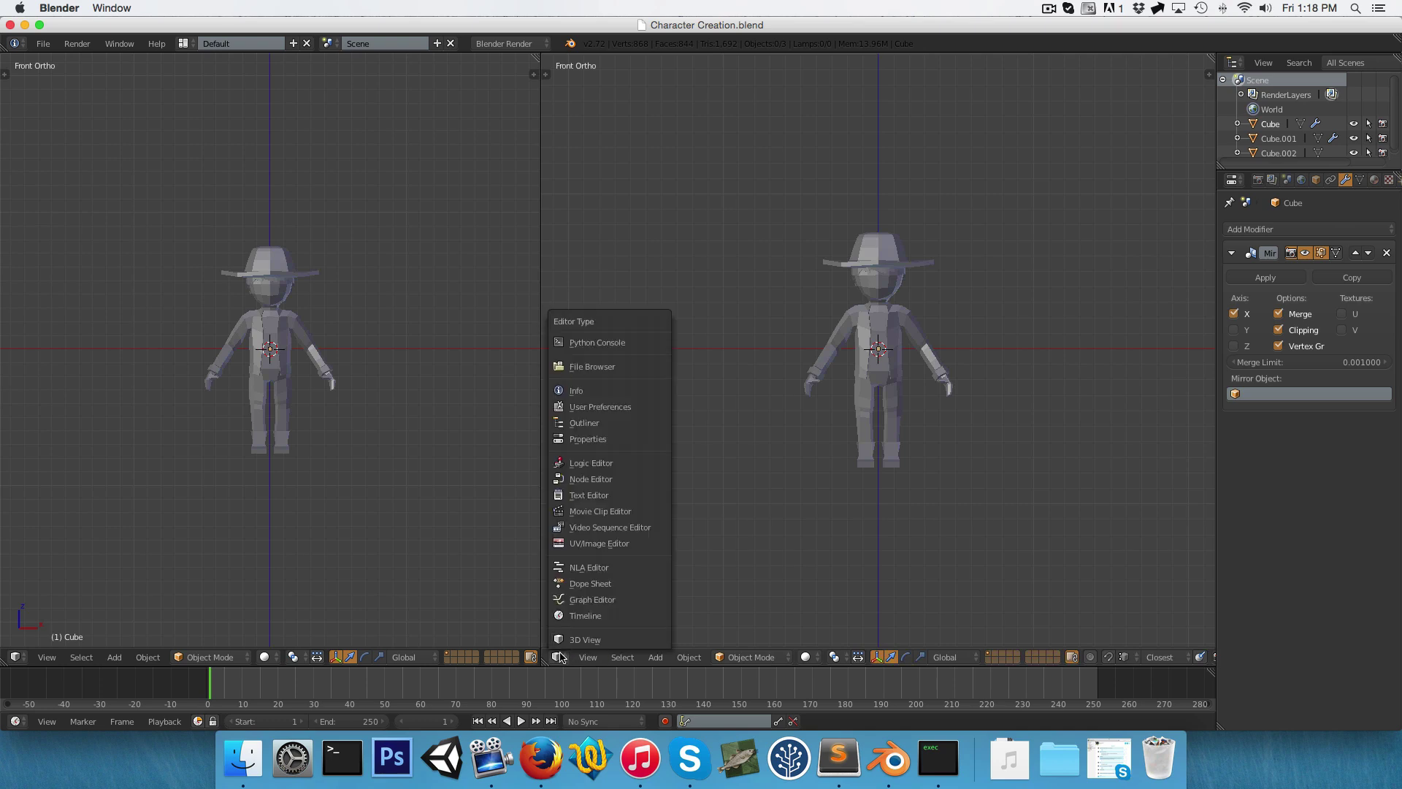
click(573, 543)
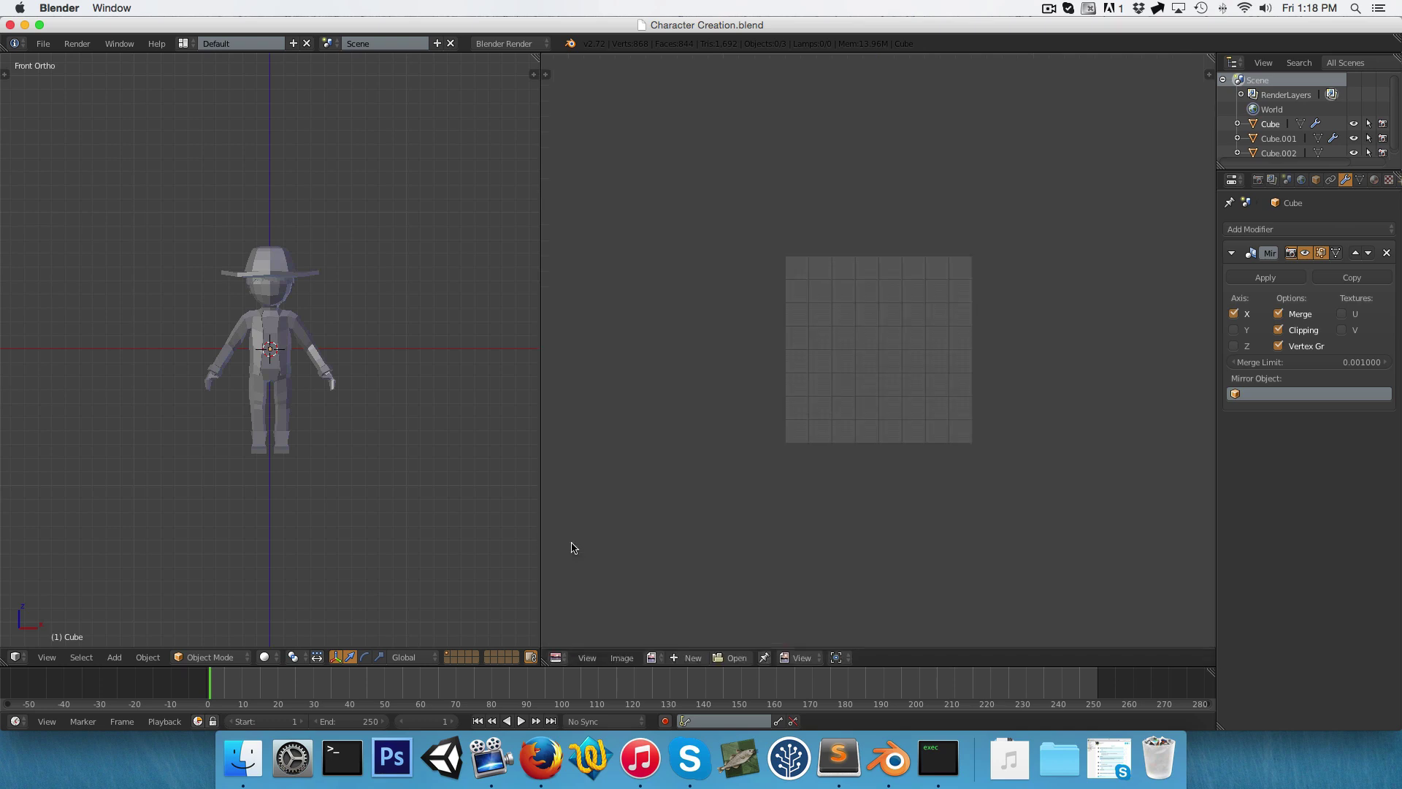
Select the character's body, enter Edit Mode and switch to edge selection
scroll(833, 353, up, 3)
scroll(285, 376, up, 5)
right_click(265, 309)
scroll(265, 308, down, 2)
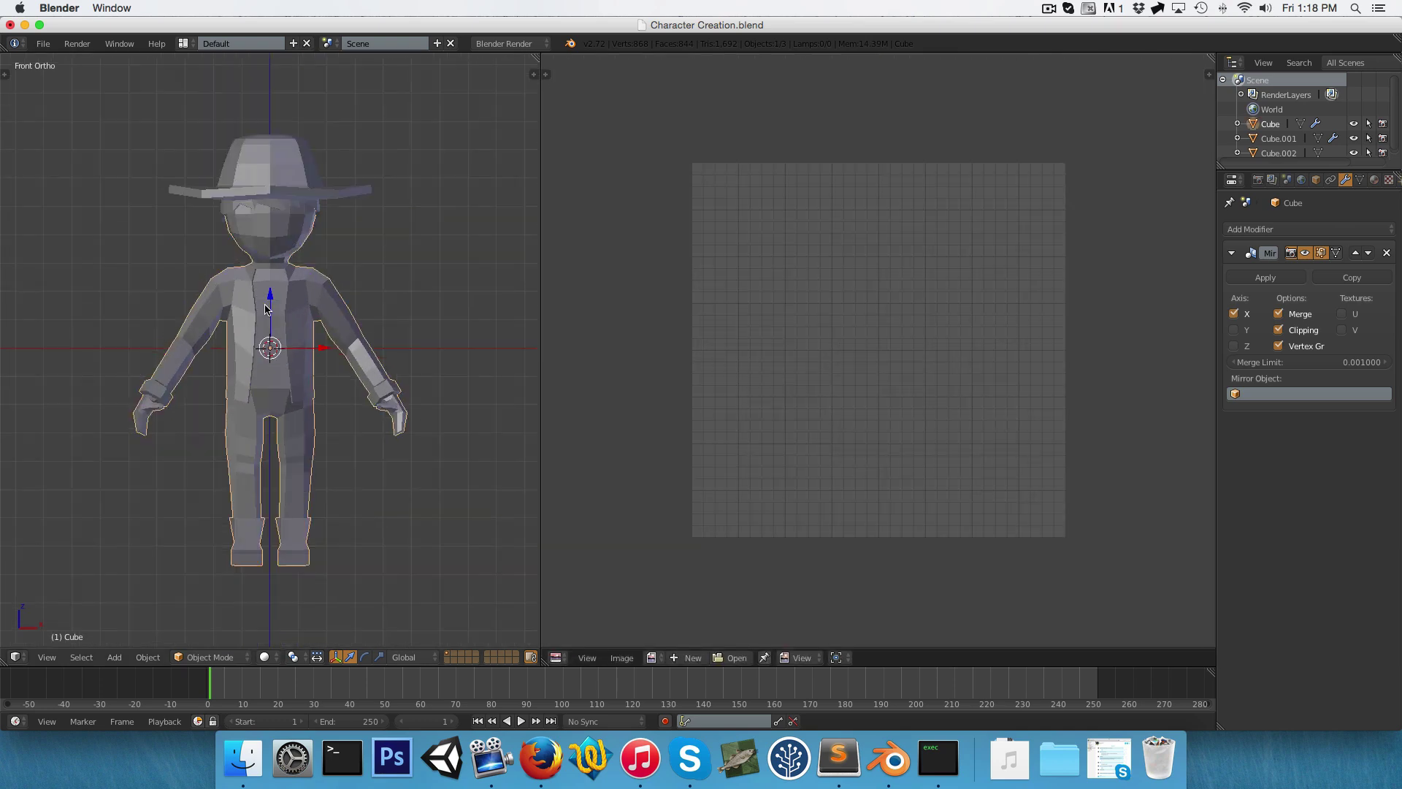
key(Tab)
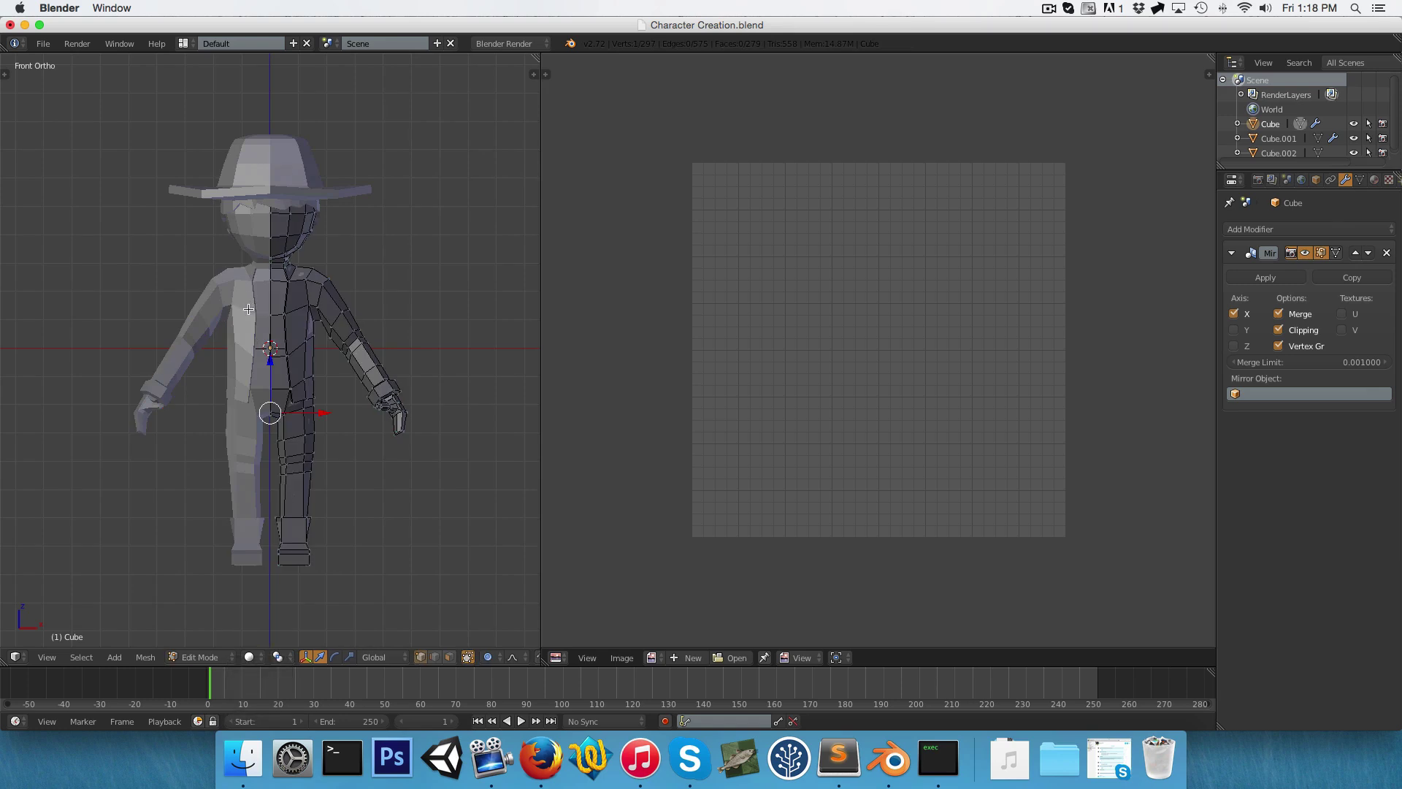
key(ctrl+Tab)
click(184, 313)
Select the edge loop around the shoulder where the arm joins the torso and mark it as a seam
middle_drag(392, 328, 143, 461)
scroll(338, 283, up, 7)
shift+middle_drag(130, 351, 213, 338)
scroll(247, 312, up, 1)
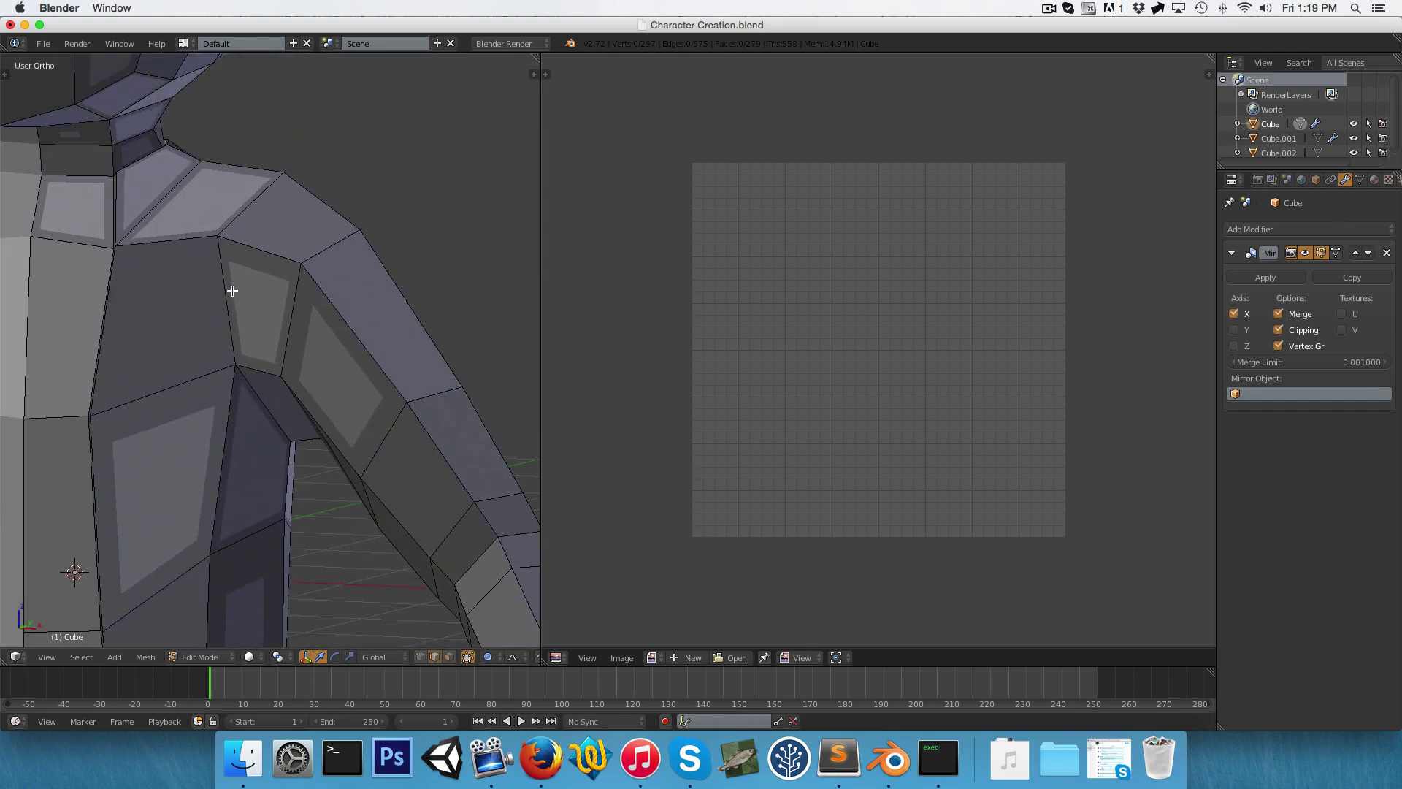
alt+right_click(231, 291)
middle_drag(316, 373, 138, 411)
alt+shift+right_click(263, 368)
scroll(100, 272, down, 3)
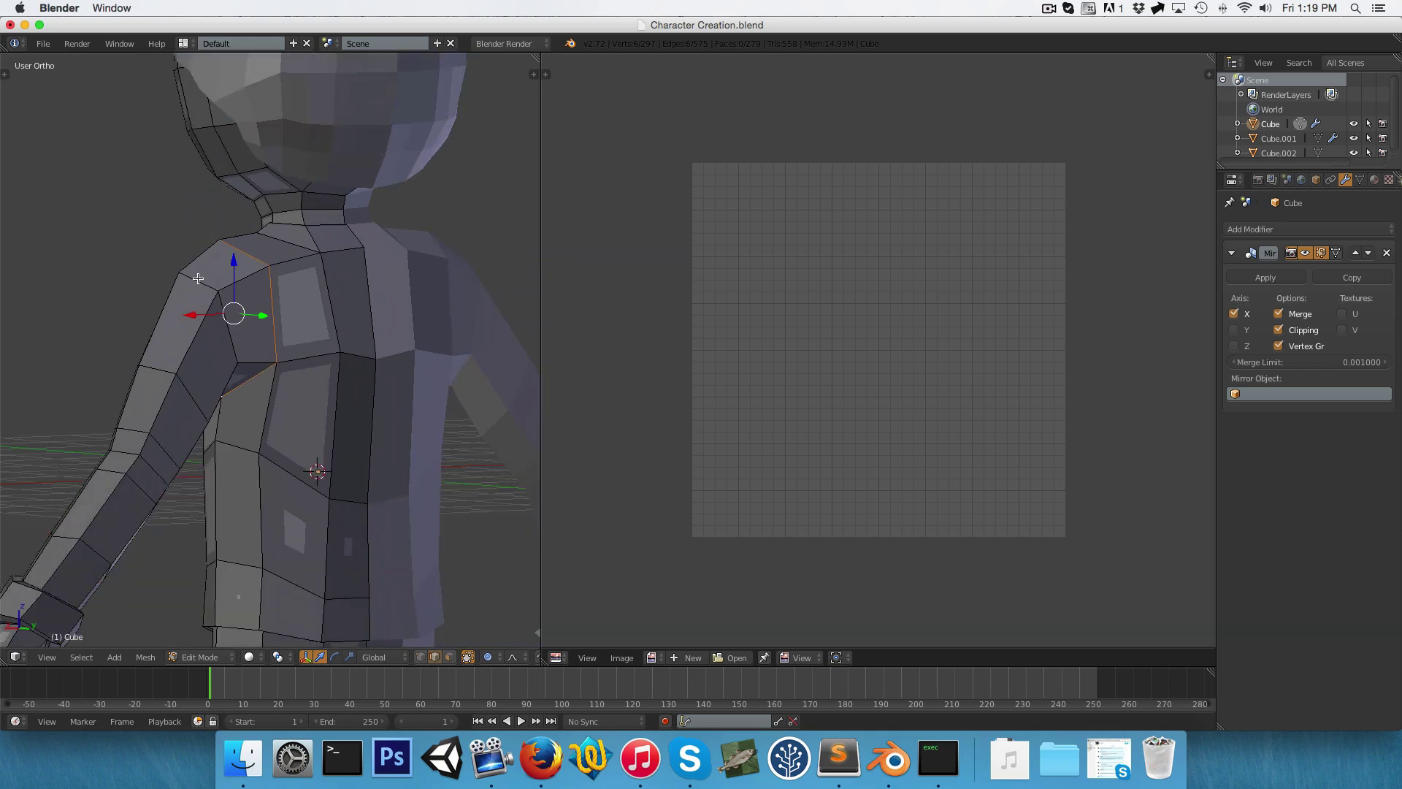
key(ctrl+e)
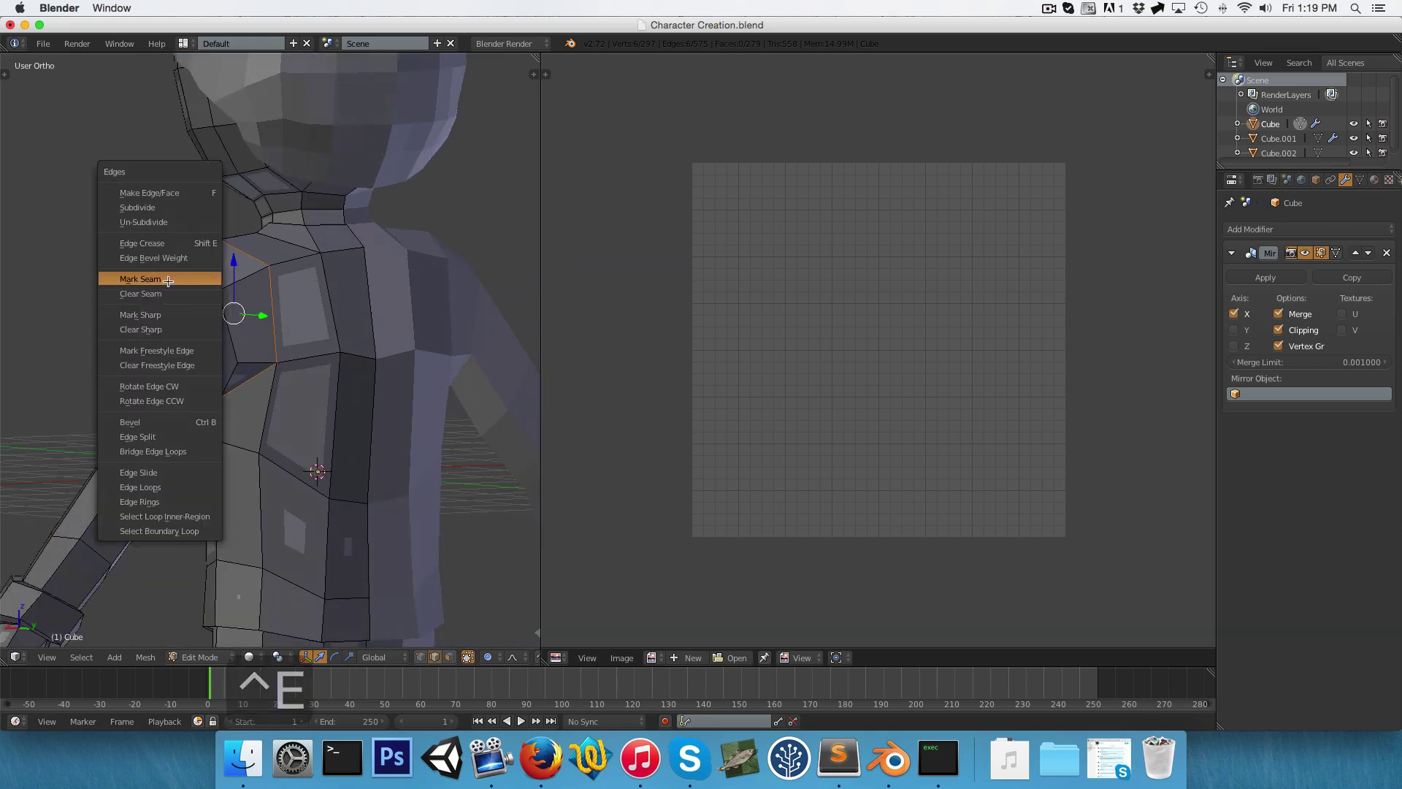
click(143, 278)
key(a)
scroll(248, 292, down, 2)
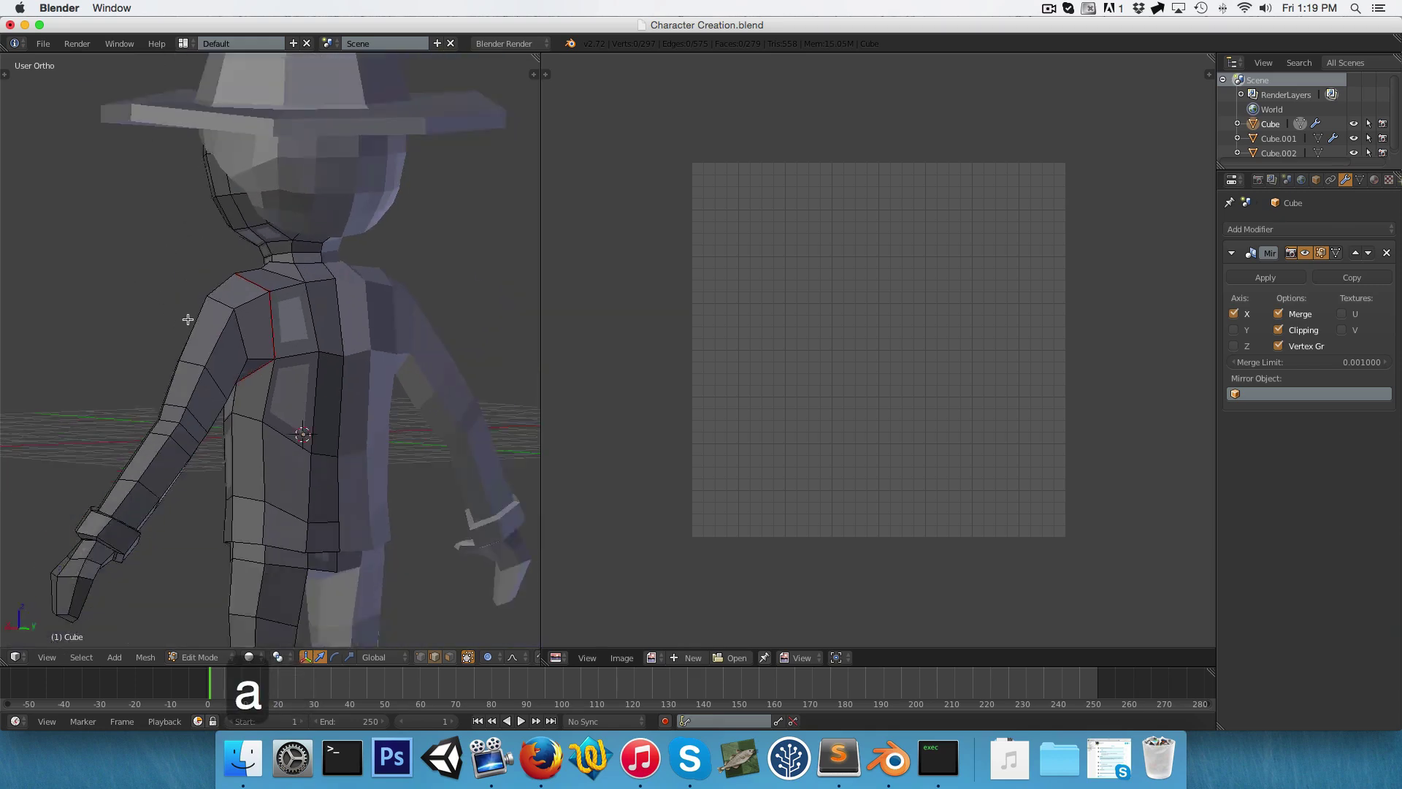
Mark the edge loop around the wrist, inside the sleeve cuff, as a seam
shift+middle_drag(252, 385, 432, 210)
scroll(268, 402, up, 3)
alt+right_click(261, 403)
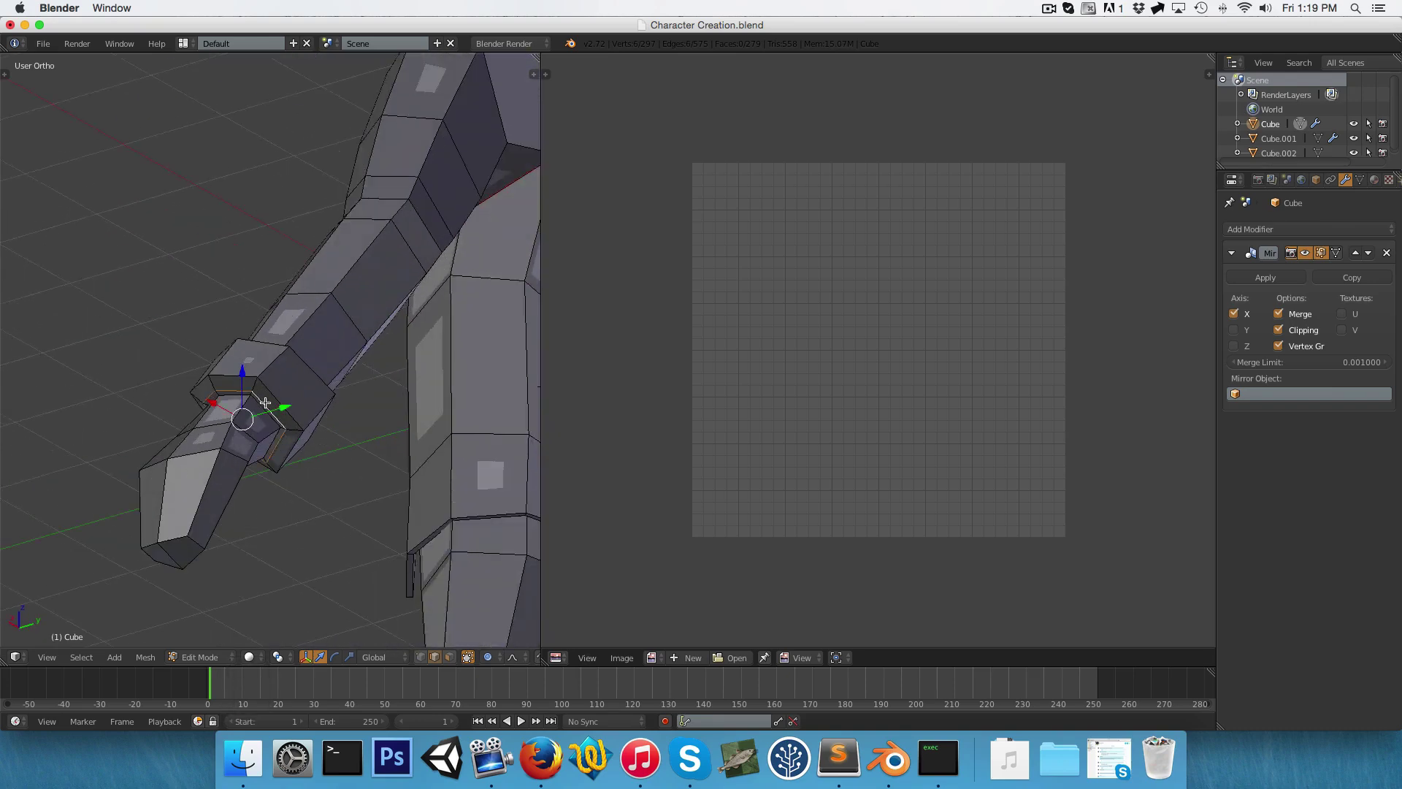
middle_drag(264, 403, 480, 427)
middle_drag(351, 479, 414, 483)
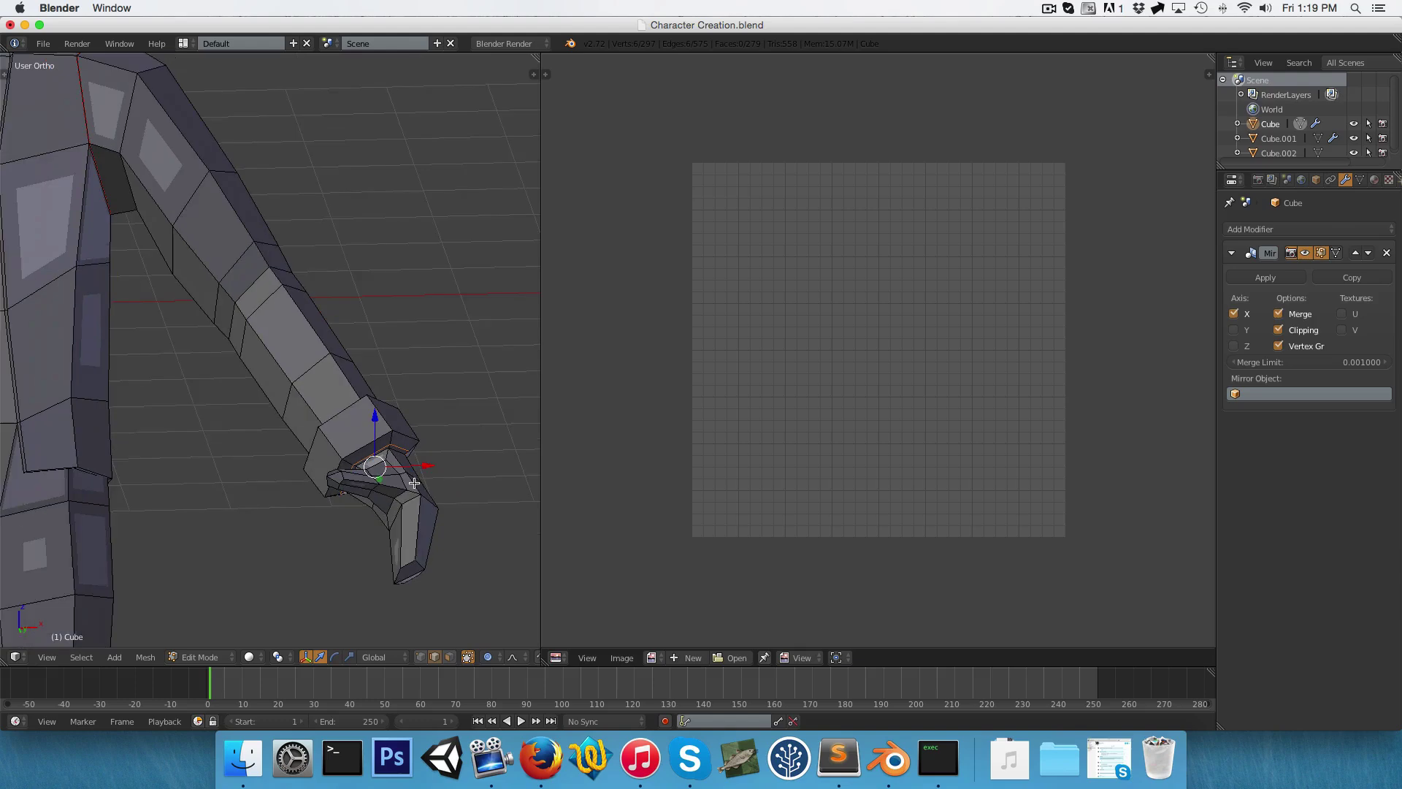
key(ctrl+e)
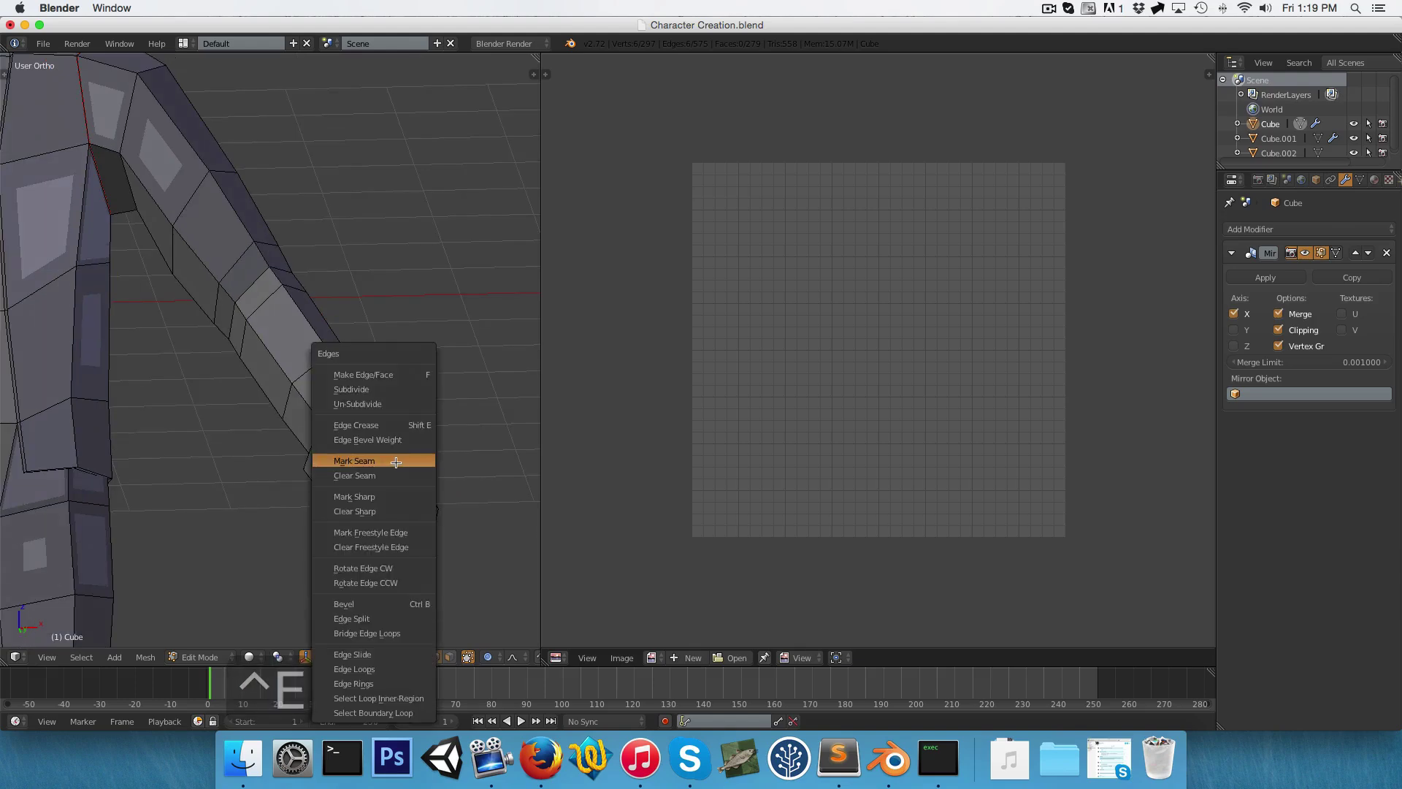
click(409, 475)
key(a)
Select the chain of edges along the underside of the arm from armpit to wrist, including the cuff, and mark it as a seam
middle_drag(463, 414, 278, 337)
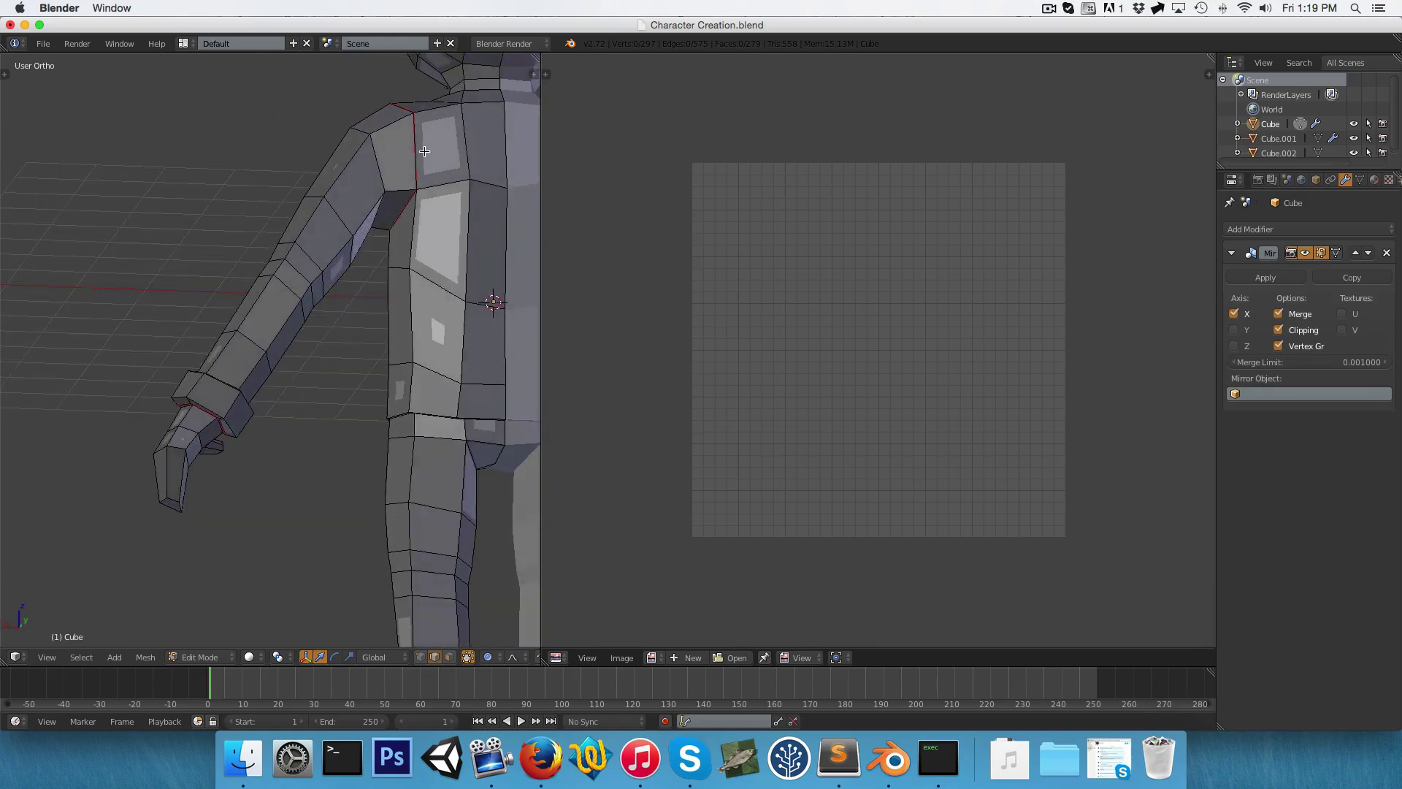
right_click(357, 238)
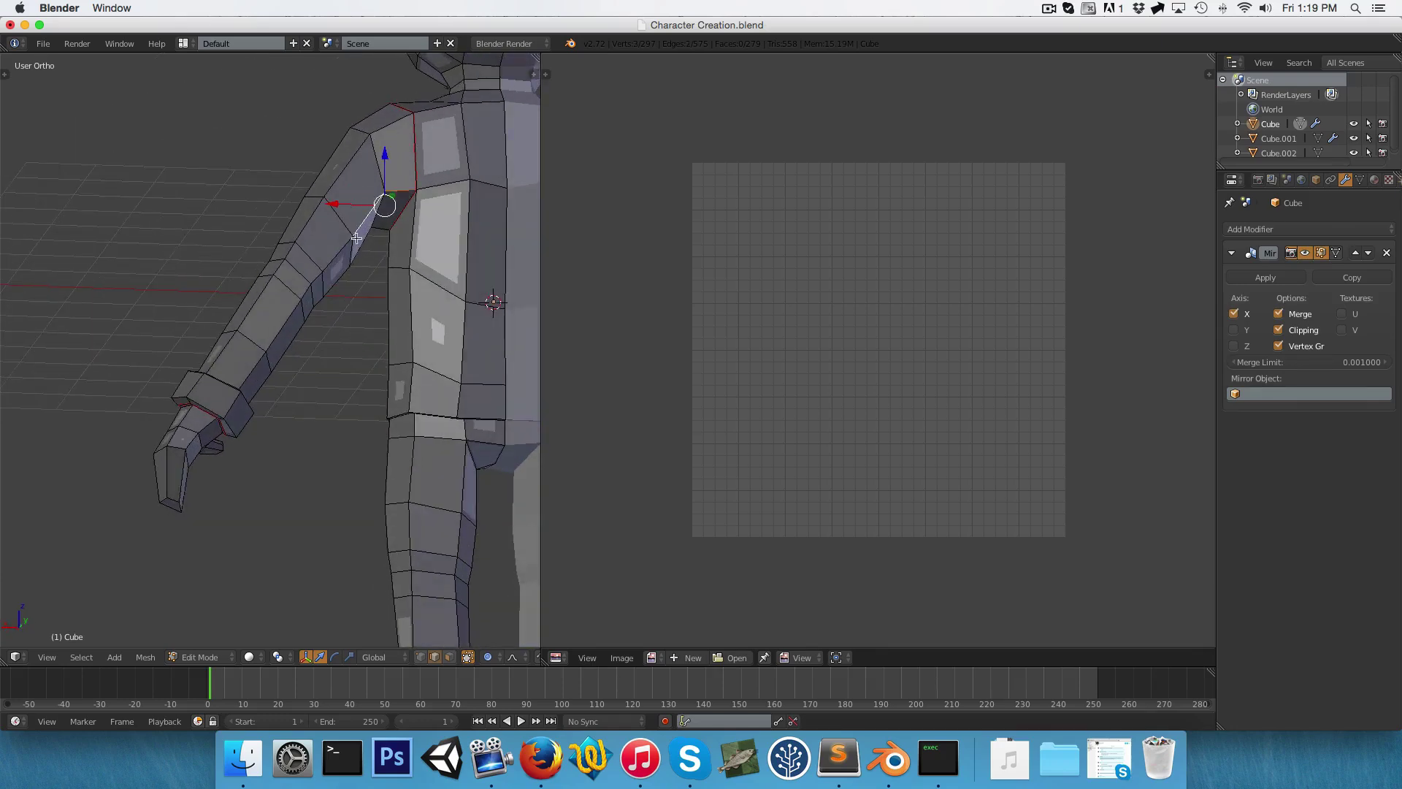
shift+right_click(322, 272)
shift+right_click(324, 276)
shift+right_click(316, 279)
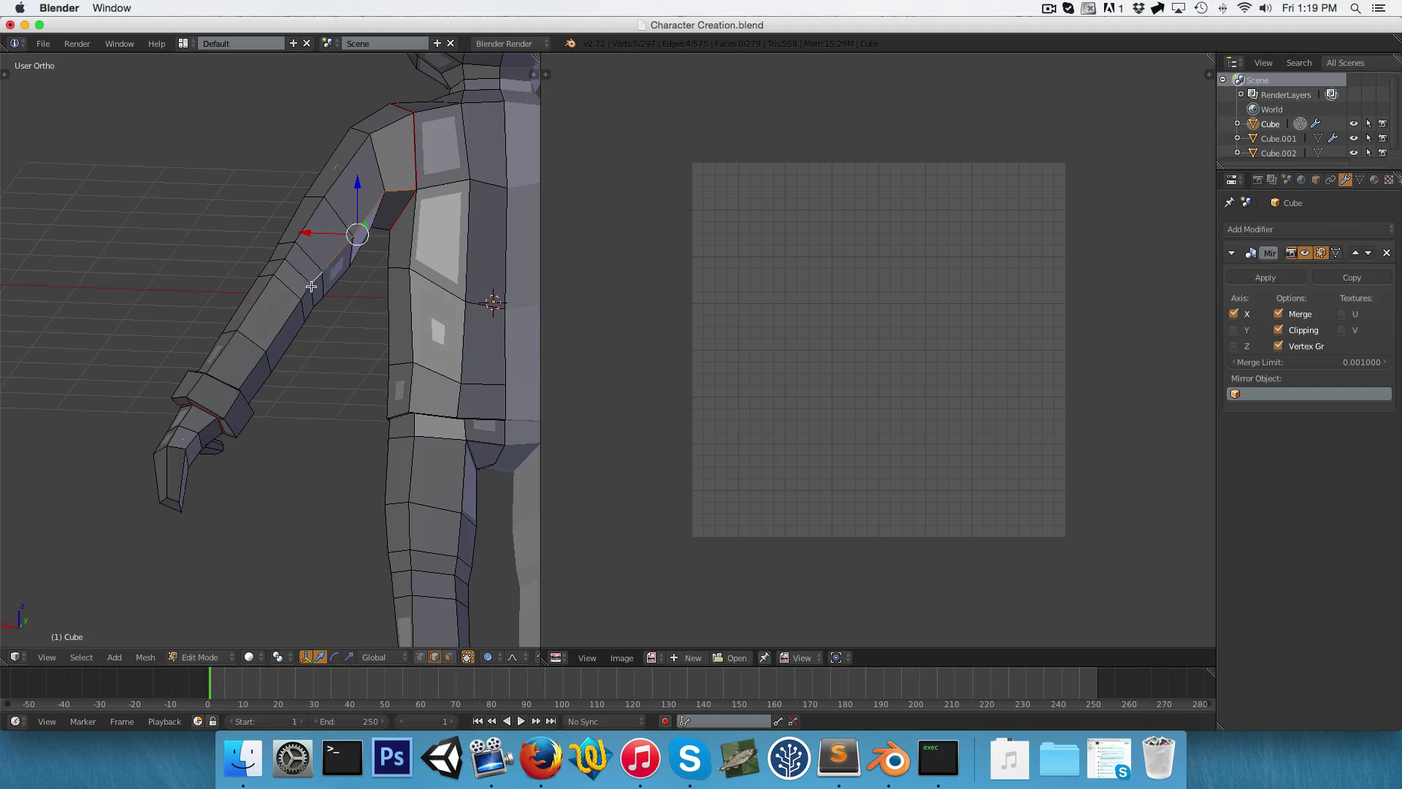
shift+right_click(306, 293)
shift+right_click(282, 324)
shift+right_click(246, 378)
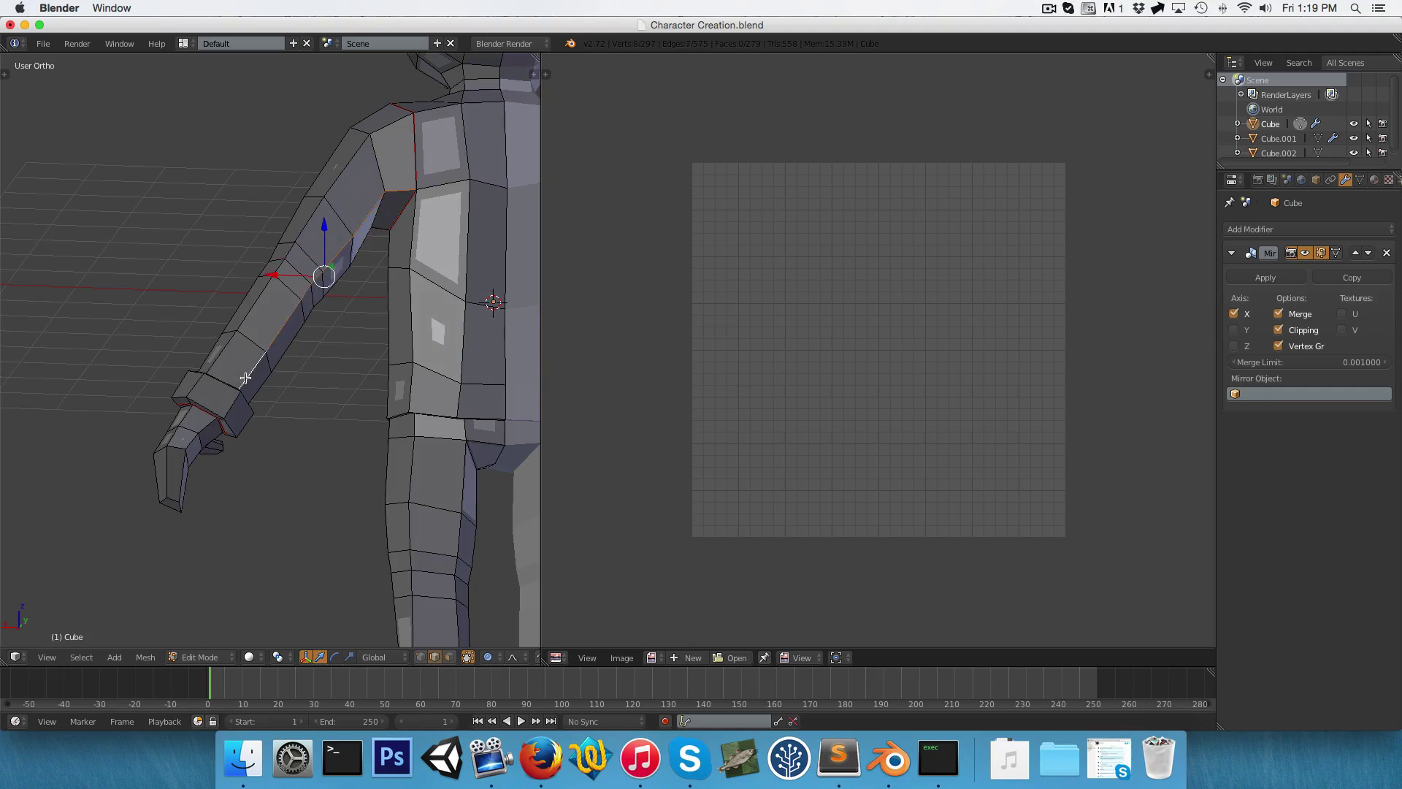
scroll(240, 401, up, 3)
shift+right_click(168, 491)
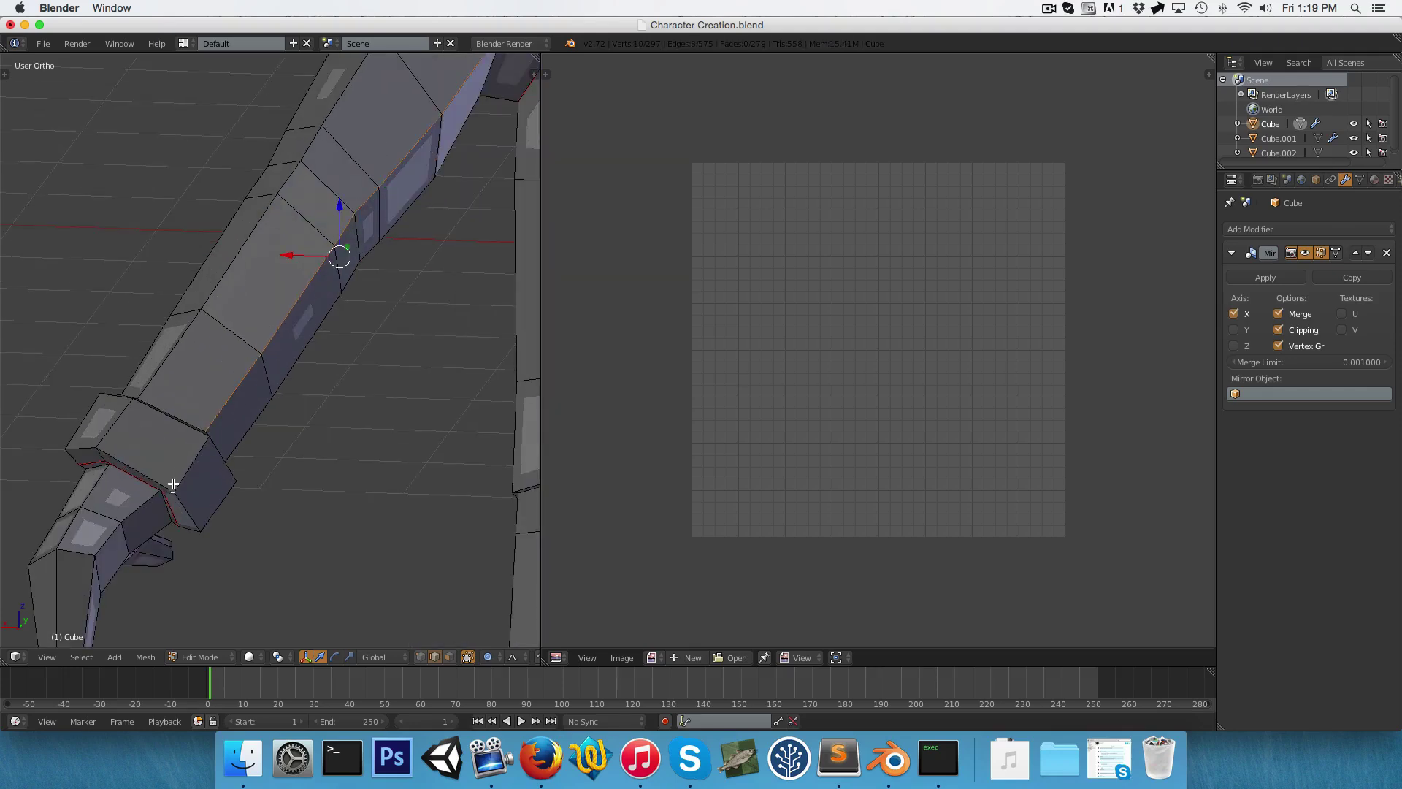
shift+right_click(177, 468)
middle_drag(177, 467, 143, 468)
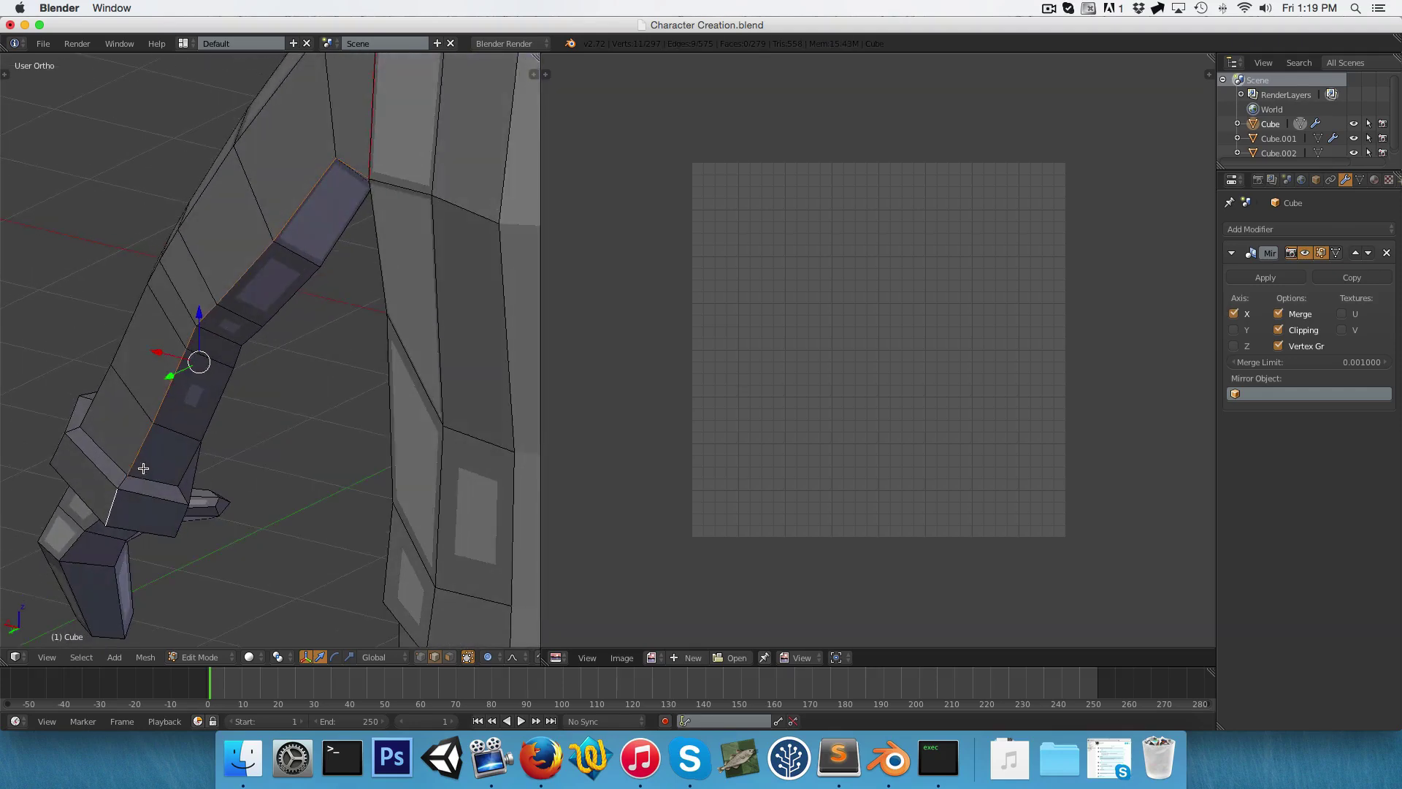
scroll(210, 389, down, 4)
key(ctrl+e)
click(210, 391)
middle_drag(210, 390, 252, 338)
scroll(279, 362, down, 2)
key(a)
Select the entire body mesh and unwrap it along the marked seams
key(a)
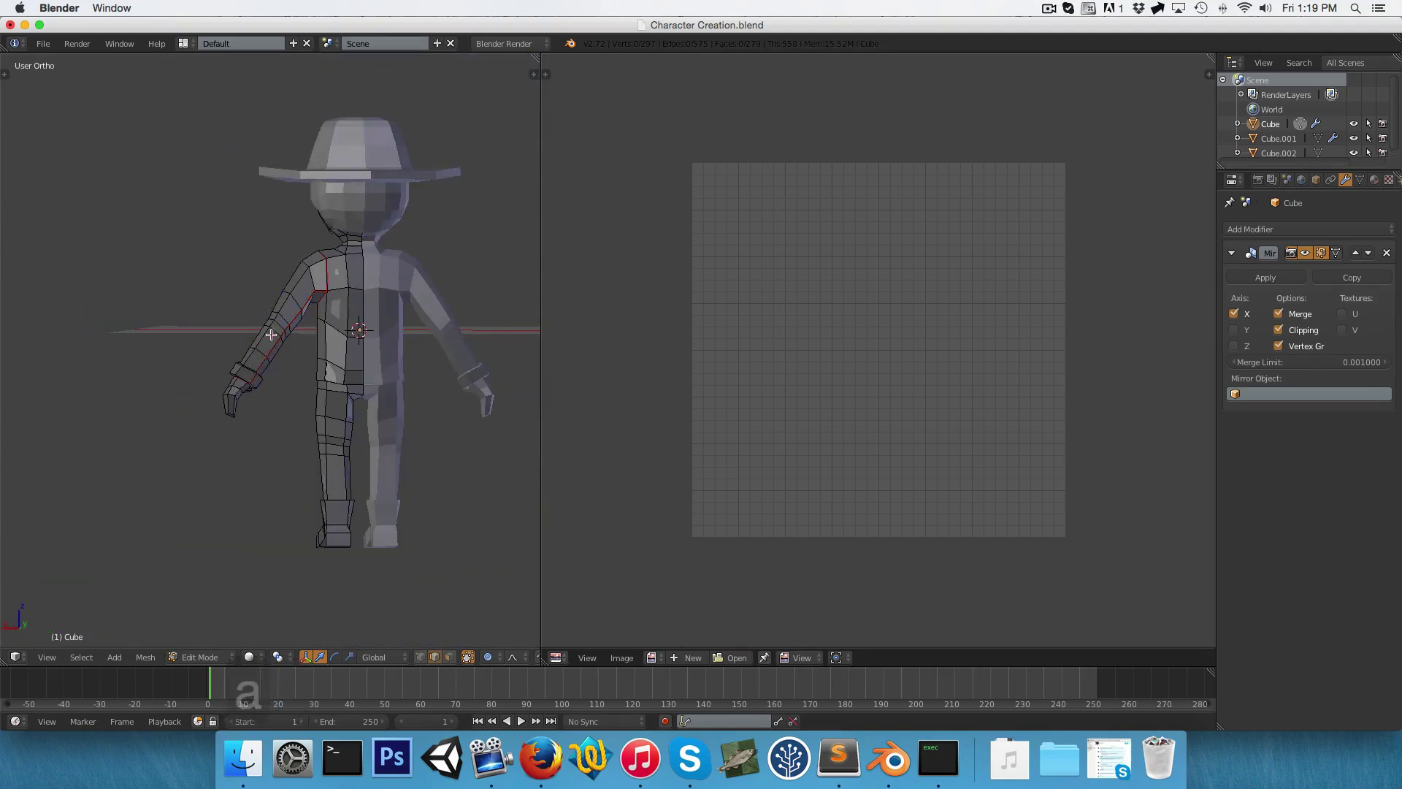
scroll(313, 287, up, 4)
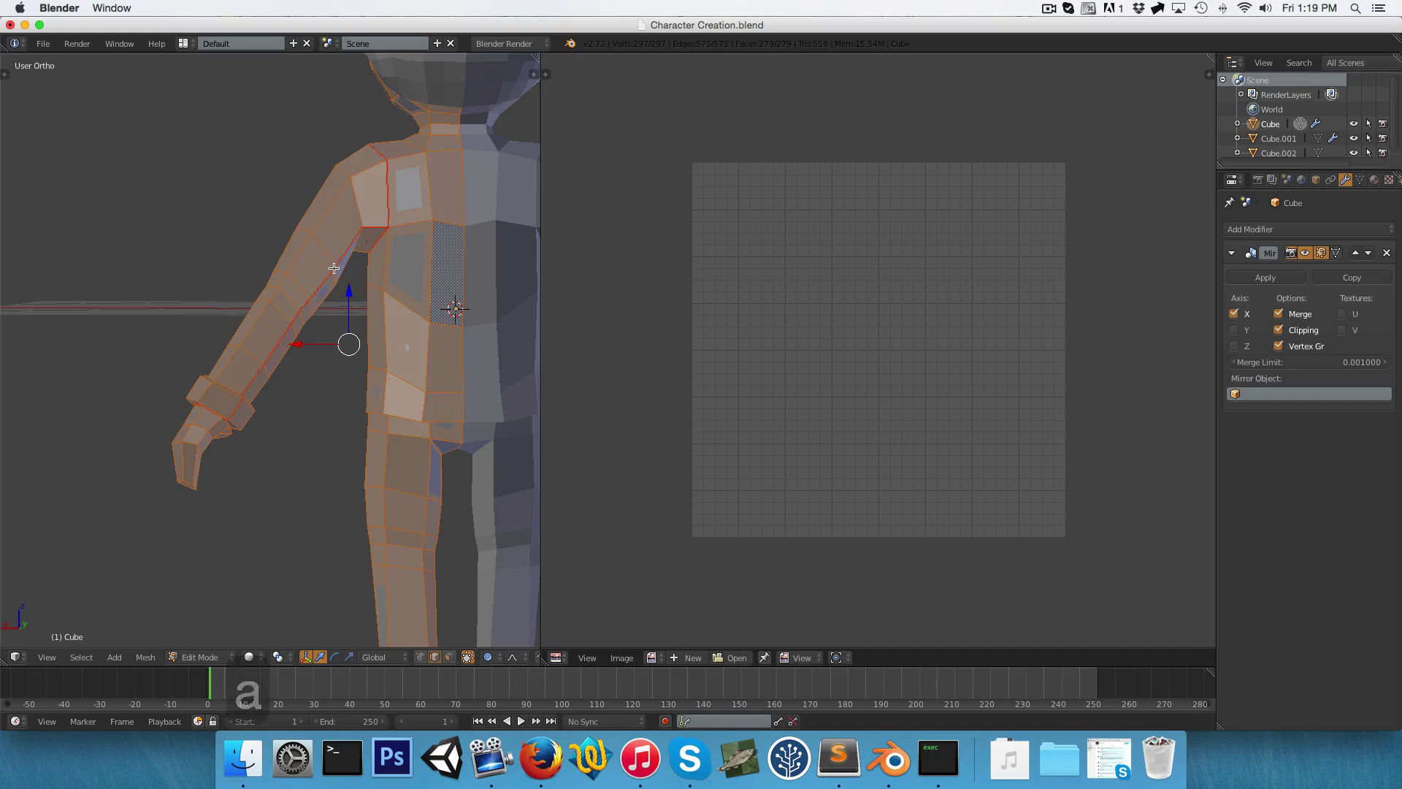
key(u)
click(334, 268)
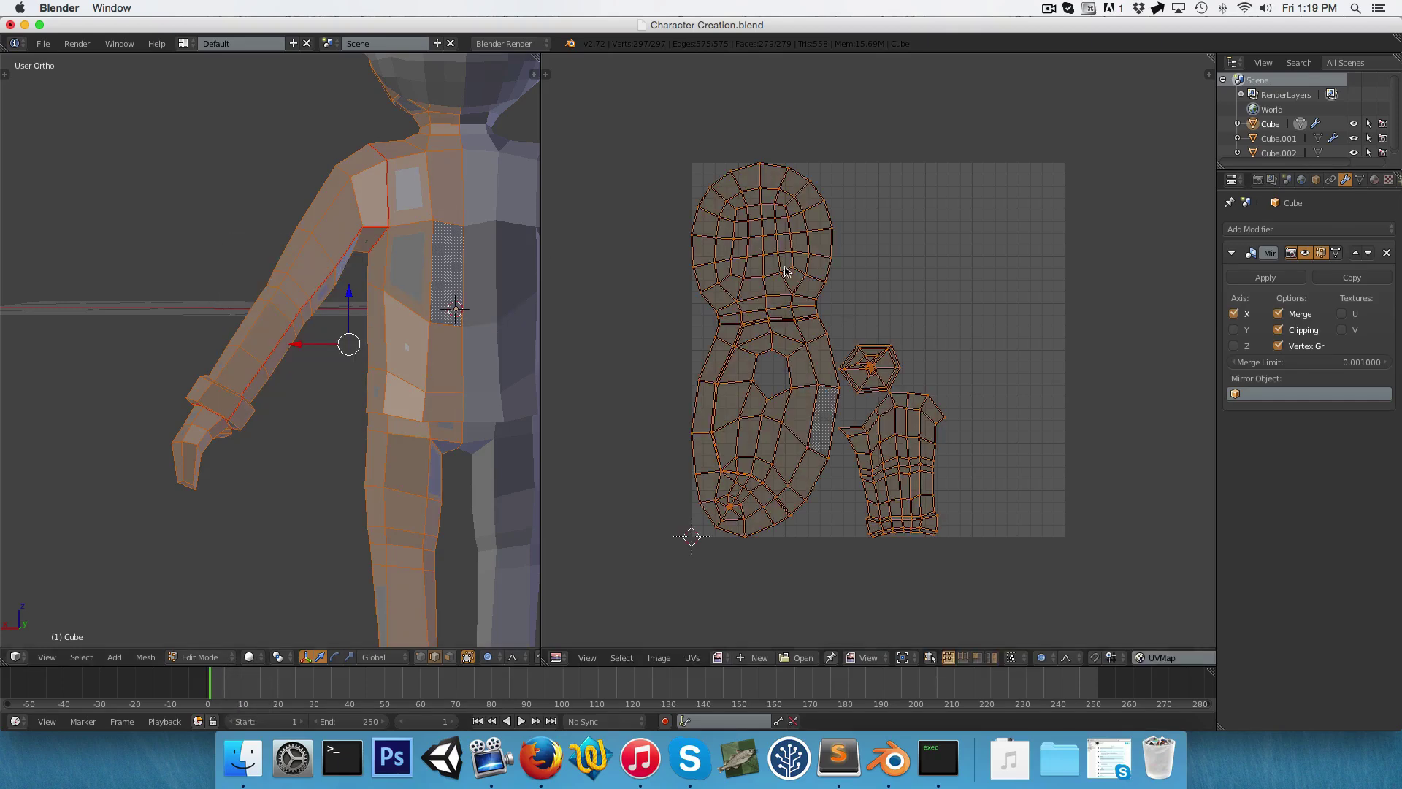
Examine the unwrapped arm and hand islands, box-selecting the UVs at the centre of the hand island
middle_drag(935, 388, 933, 256)
scroll(930, 302, up, 5)
middle_drag(921, 309, 884, 401)
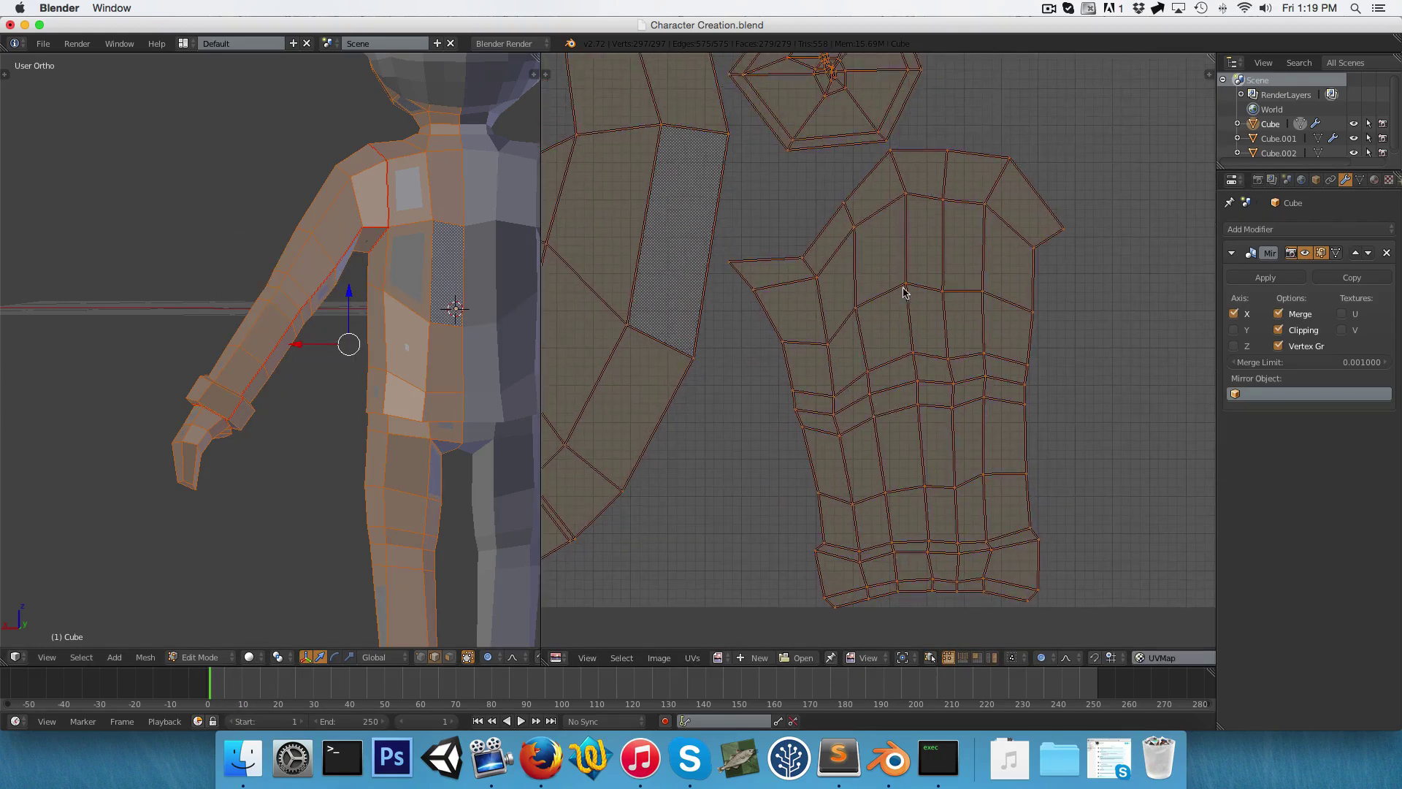
scroll(909, 328, down, 4)
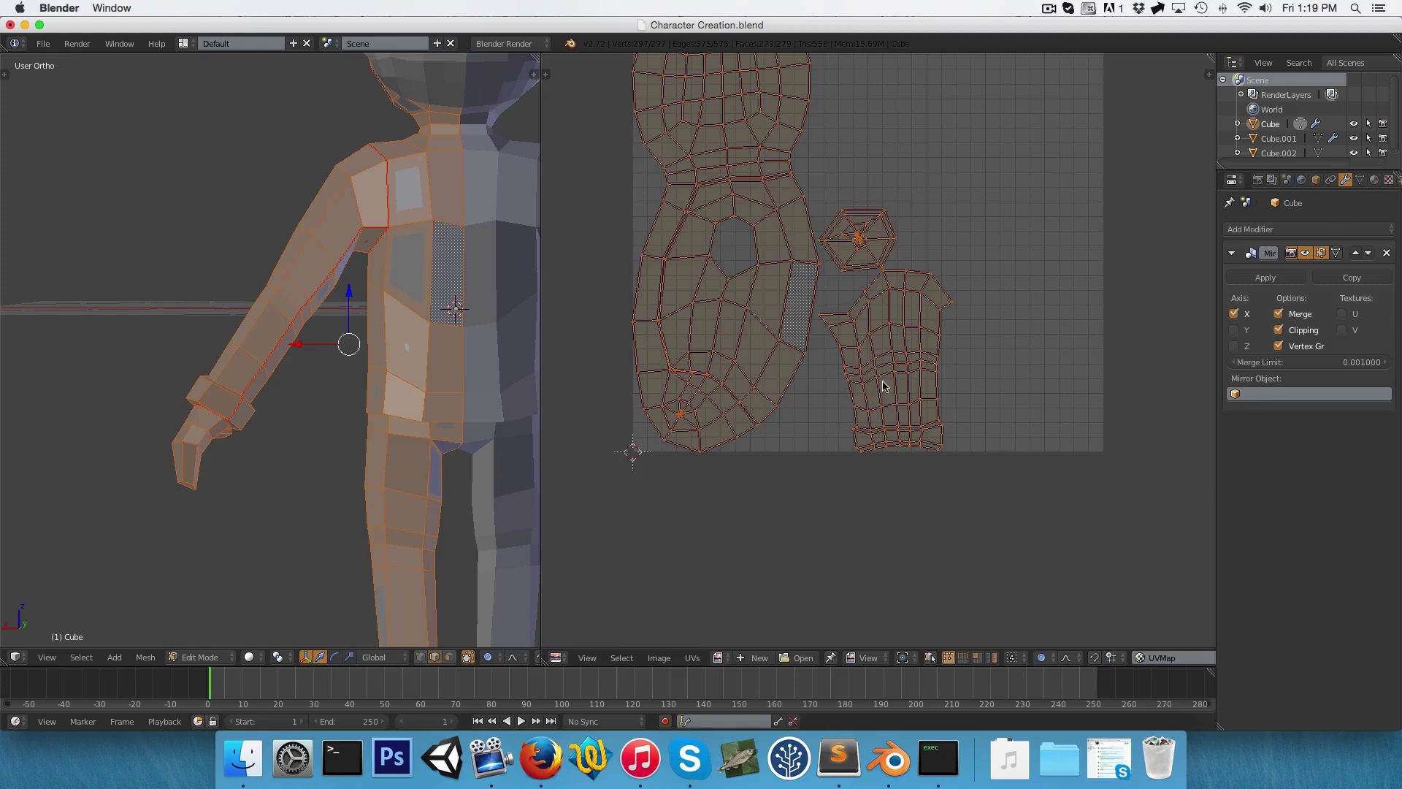
scroll(852, 250, up, 6)
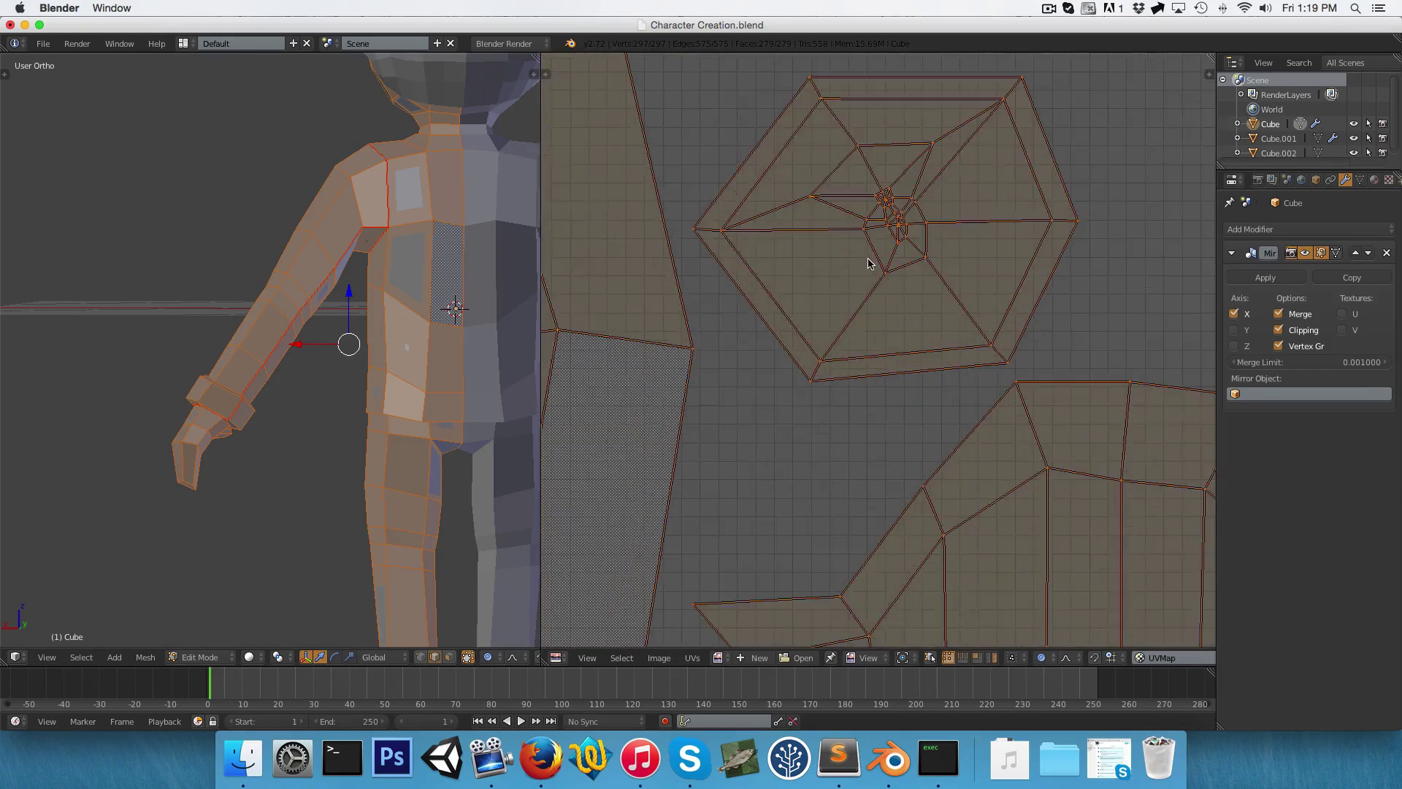
key(a)
key(b)
drag(845, 125, 931, 214)
Select the edge loop around the waist beneath the coat, using wireframe display, and mark it as a seam
key(1)
scroll(238, 428, down, 5)
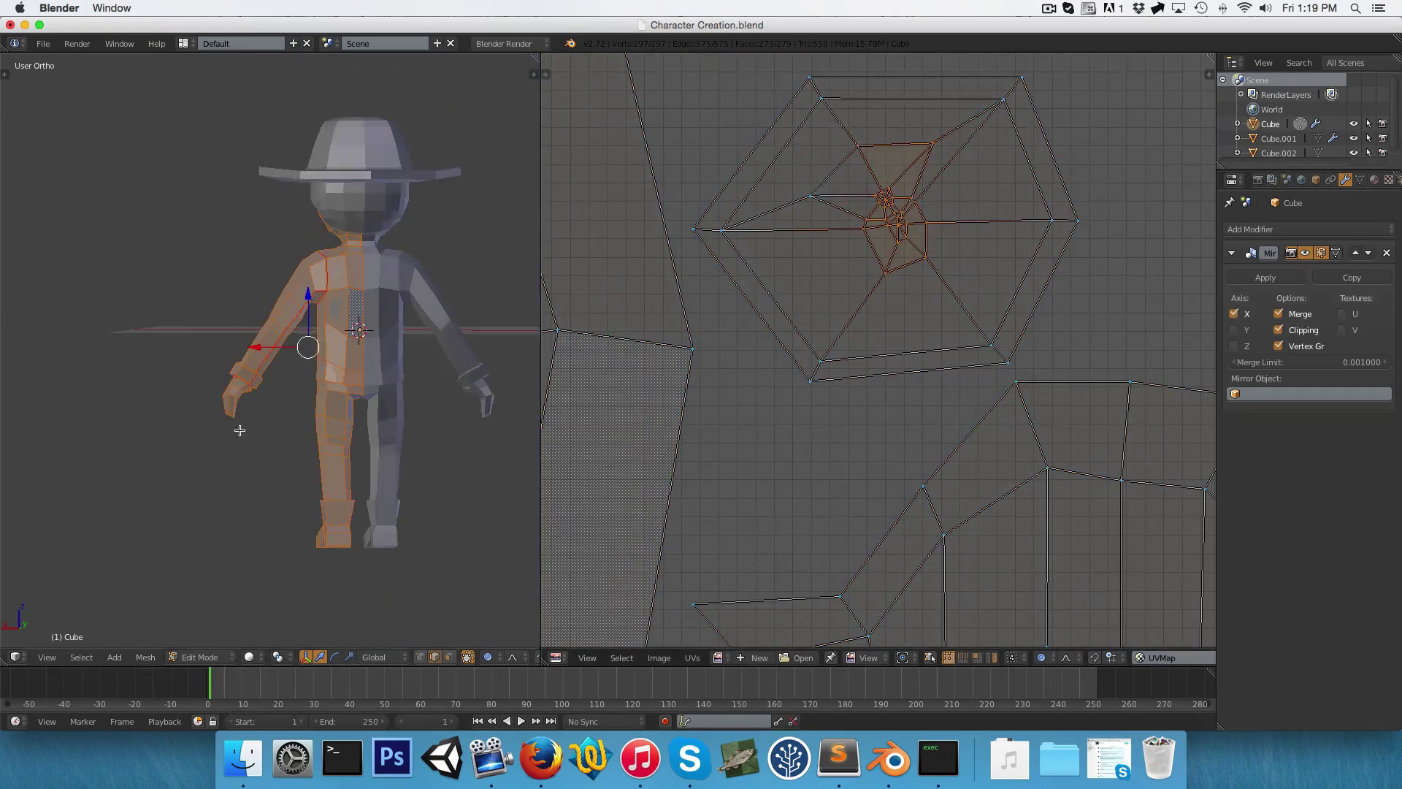
key(a)
scroll(396, 374, up, 7)
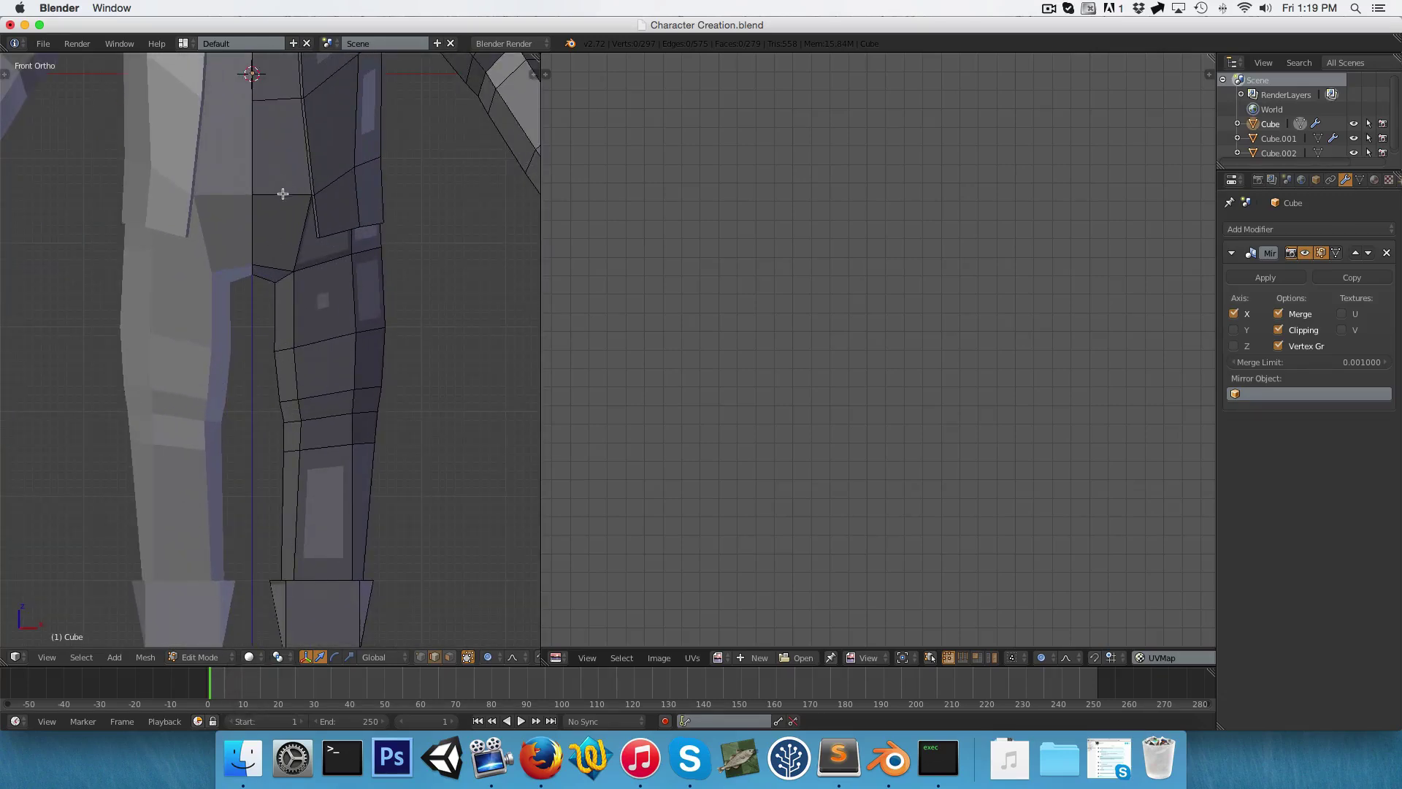
right_click(282, 193)
middle_drag(308, 161, 348, 197)
key(z)
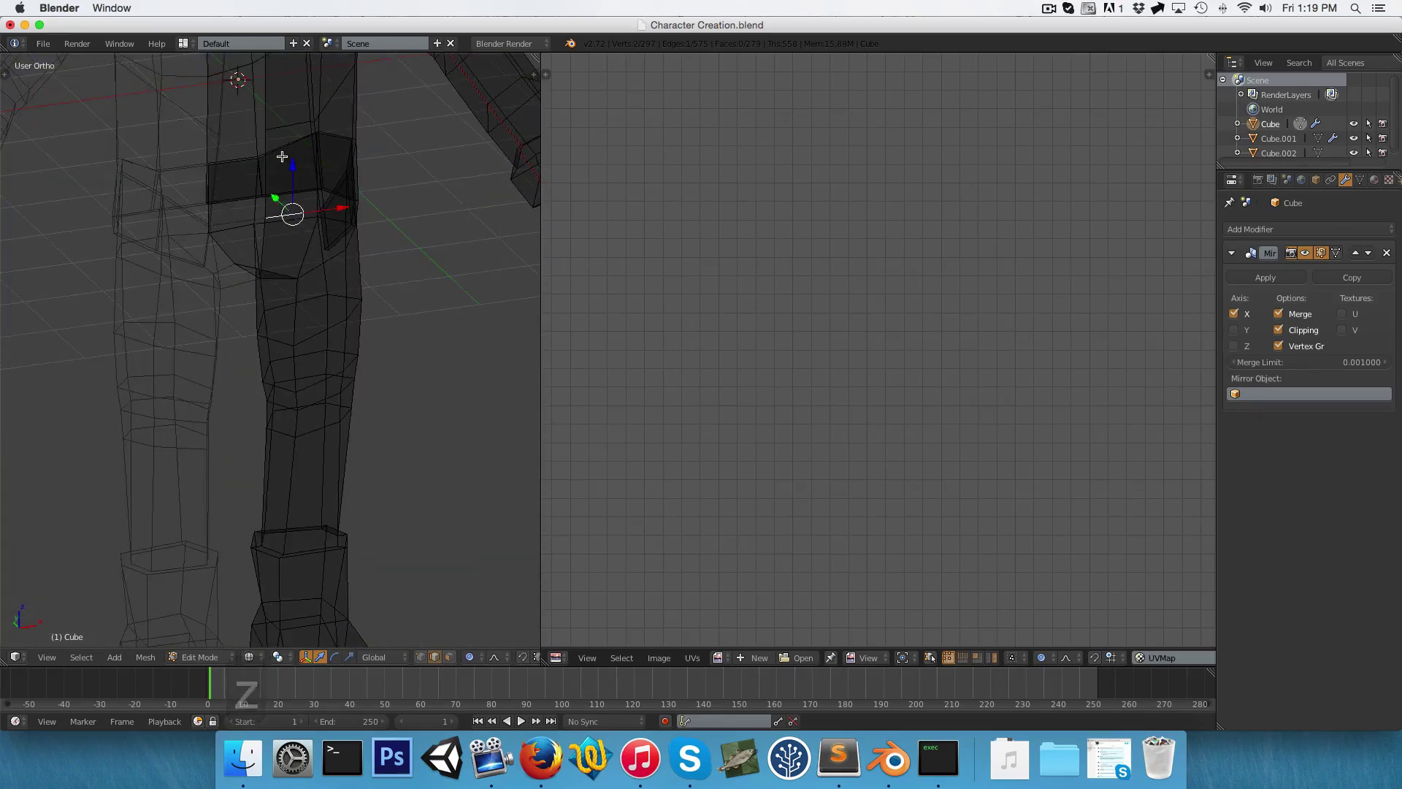
alt+right_click(281, 153)
key(z)
middle_drag(381, 313, 350, 269)
scroll(319, 332, down, 4)
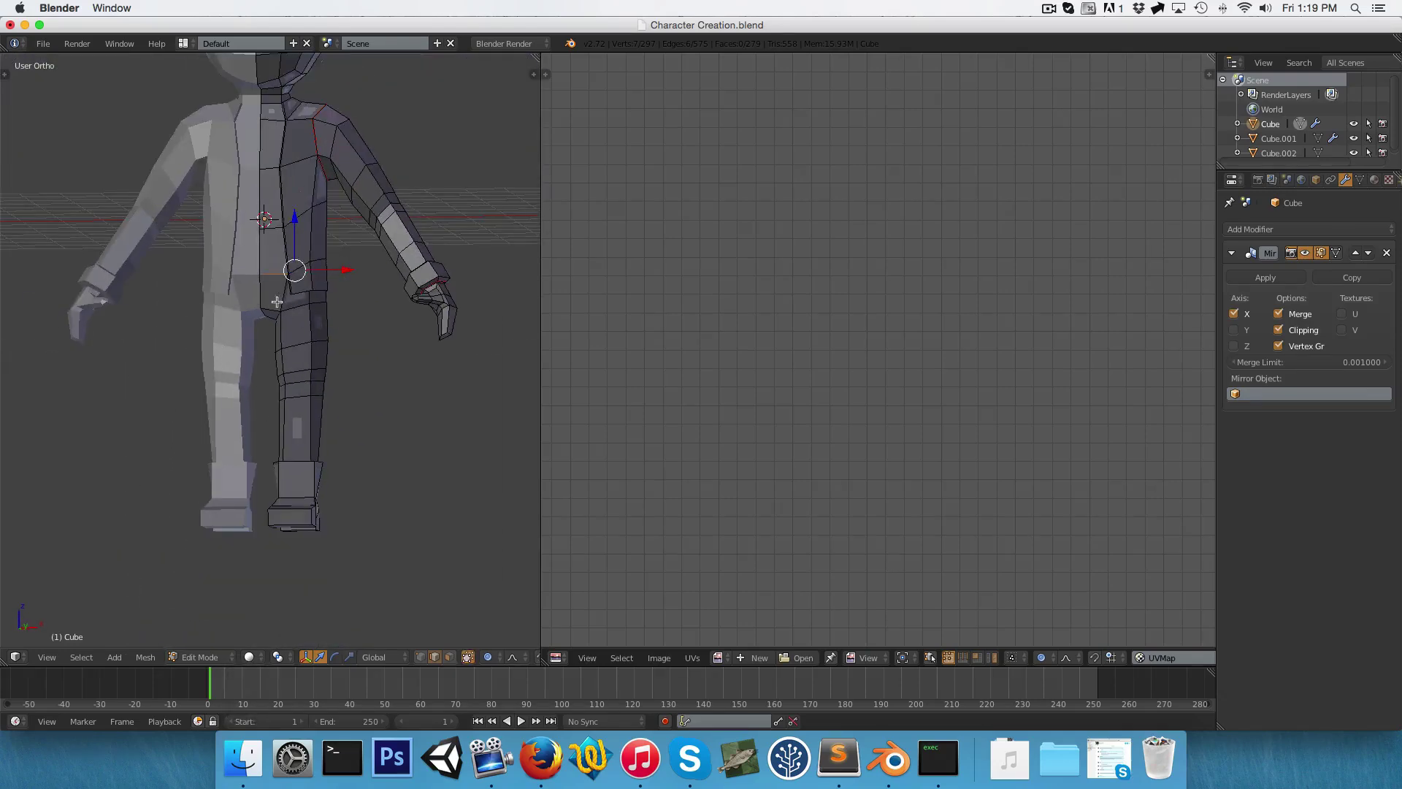
key(ctrl+e)
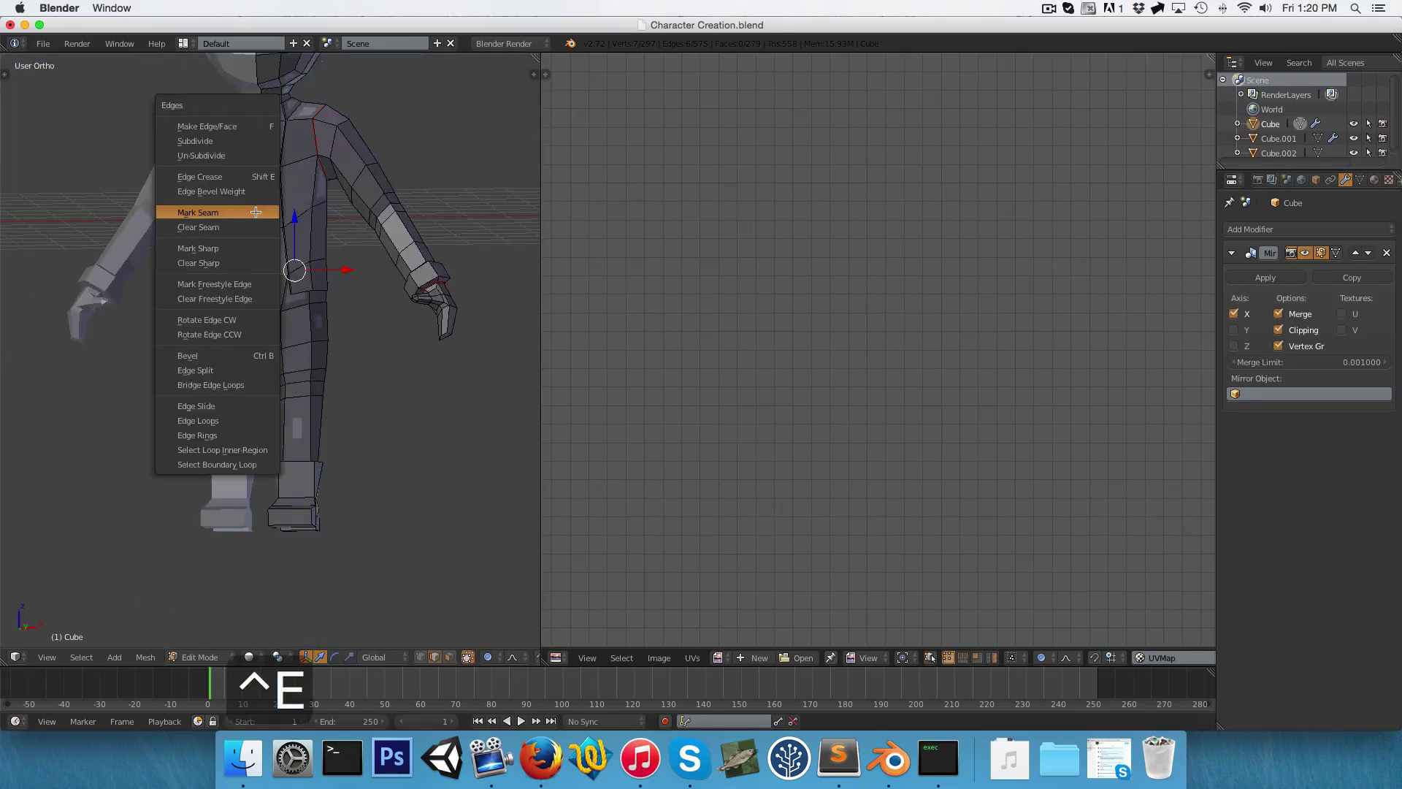
click(256, 213)
key(a)
Mark the edge loop where the leg enters the top of the boot as a seam
scroll(350, 408, up, 3)
middle_drag(369, 453, 245, 522)
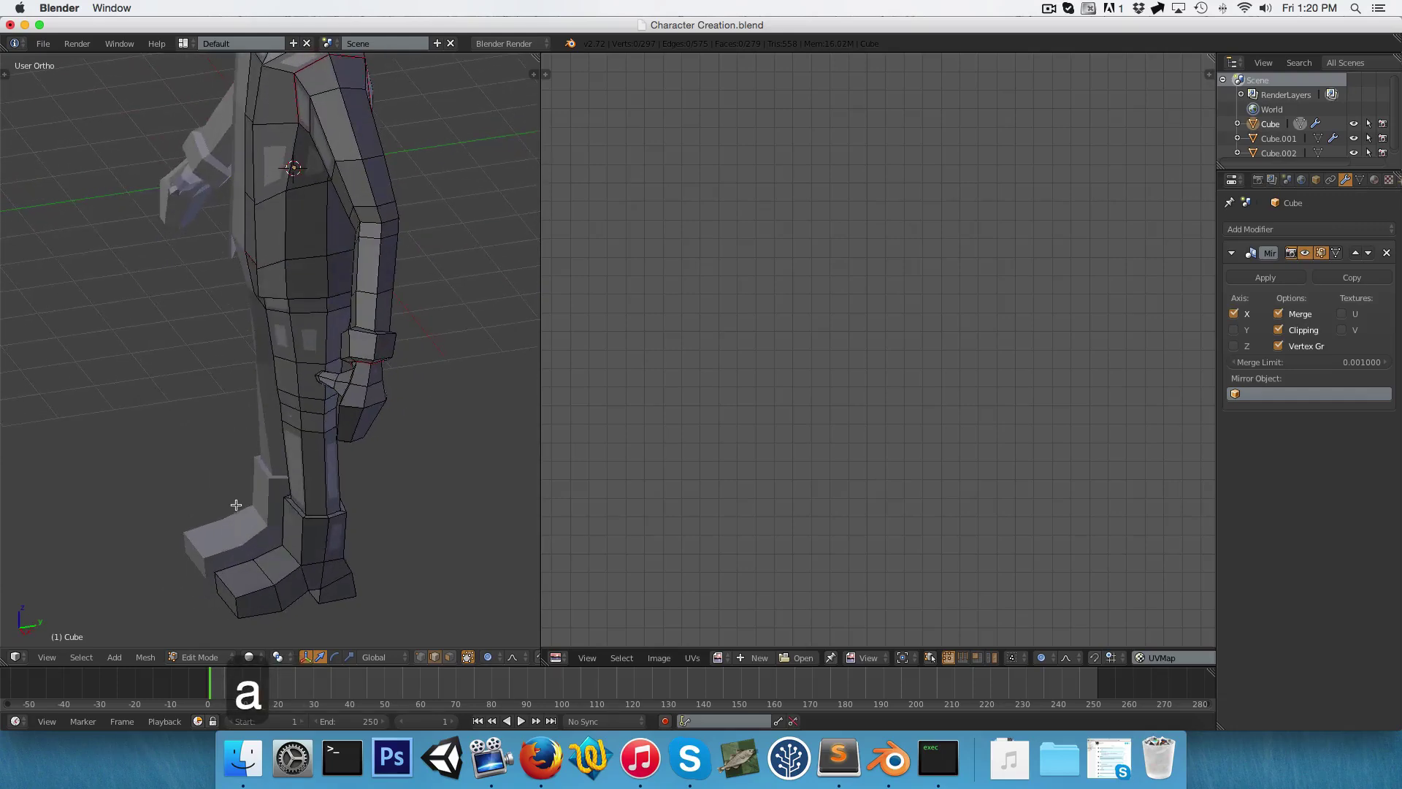
alt+right_click(313, 514)
key(ctrl+e)
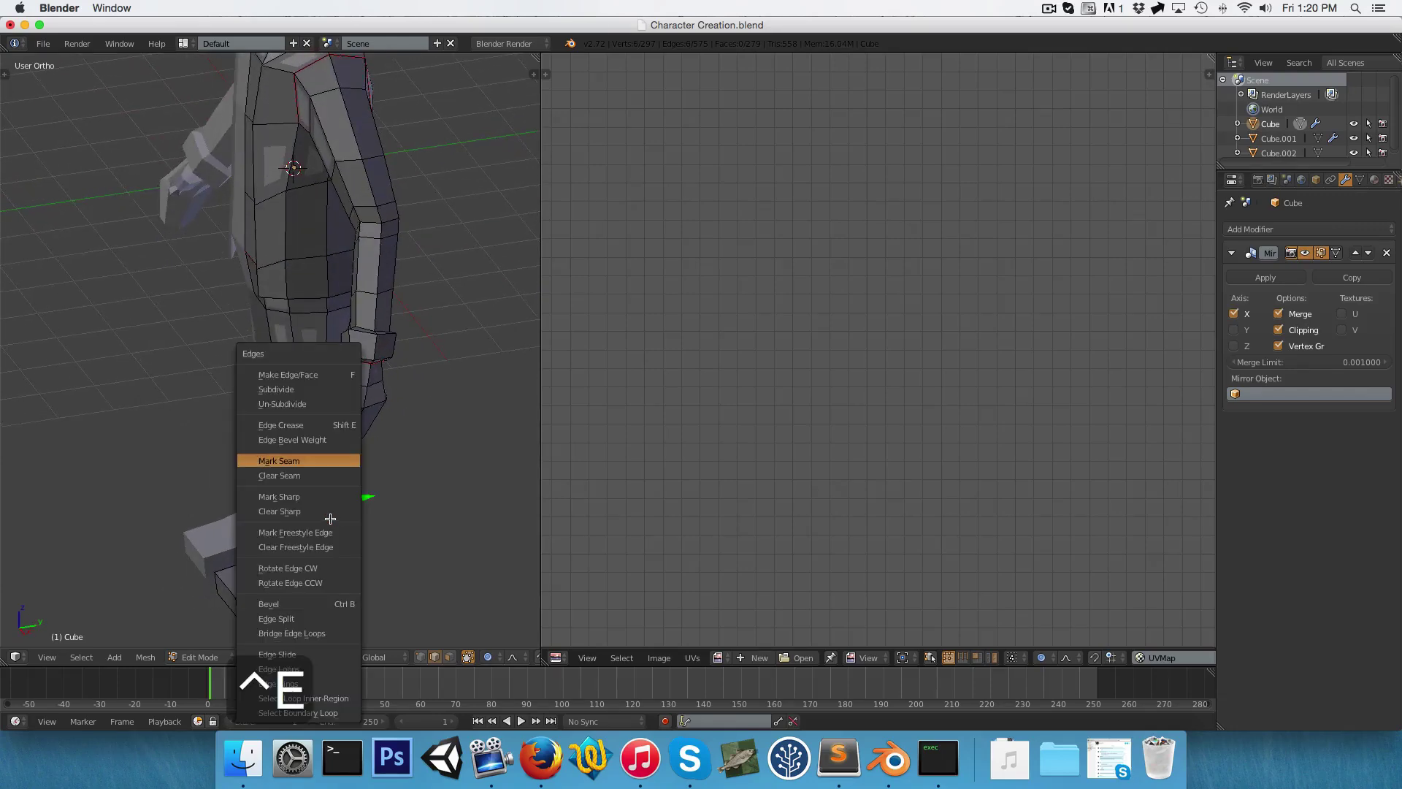
click(292, 460)
key(a)
Select the vertical edges along the inner back of the leg, from crotch to boot top, and mark them as a seam
middle_drag(292, 467, 198, 426)
right_click(232, 456)
shift+right_click(232, 392)
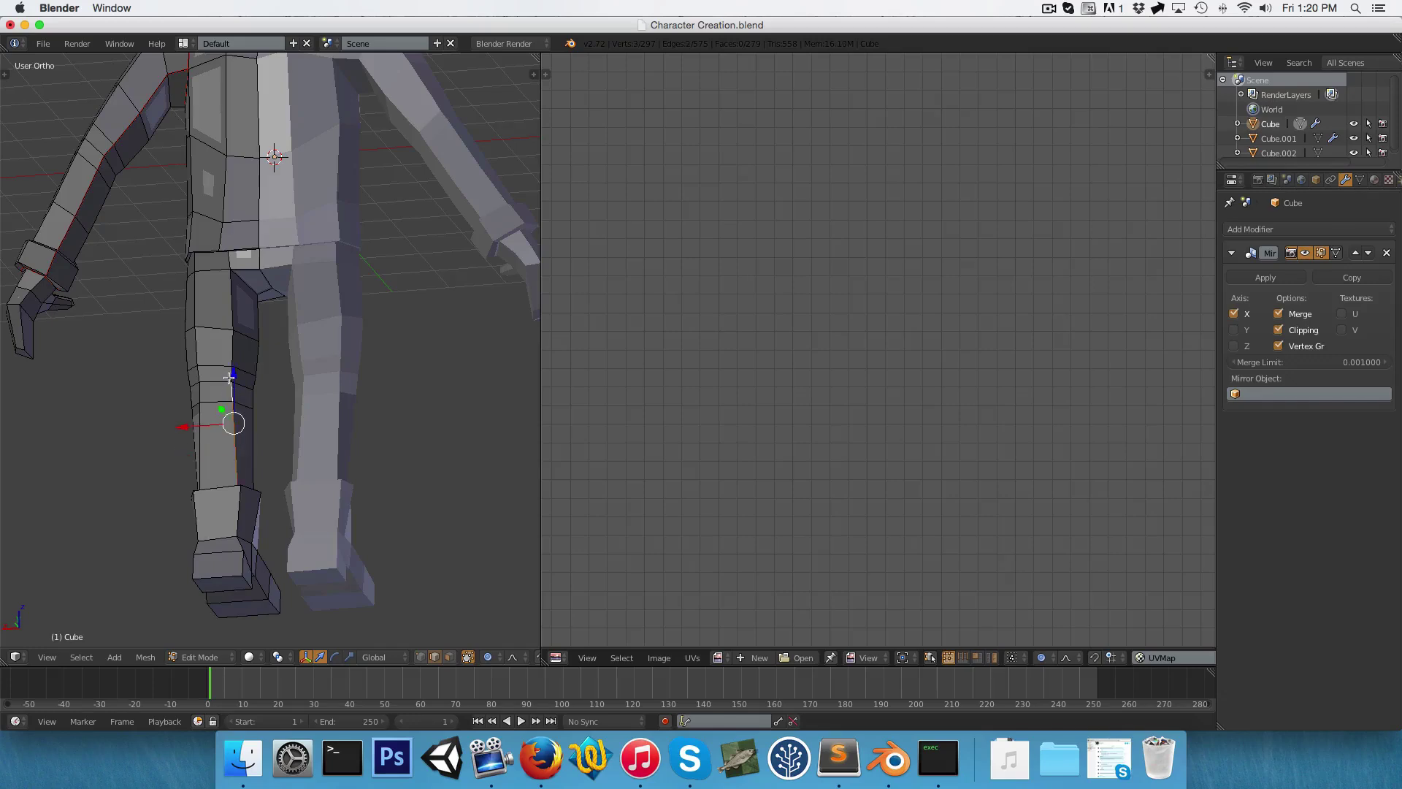
shift+right_click(231, 375)
shift+right_click(231, 349)
shift+right_click(231, 310)
shift+right_click(229, 258)
middle_drag(230, 257, 265, 264)
scroll(251, 535, up, 1)
middle_drag(250, 535, 268, 589)
key(ctrl+e)
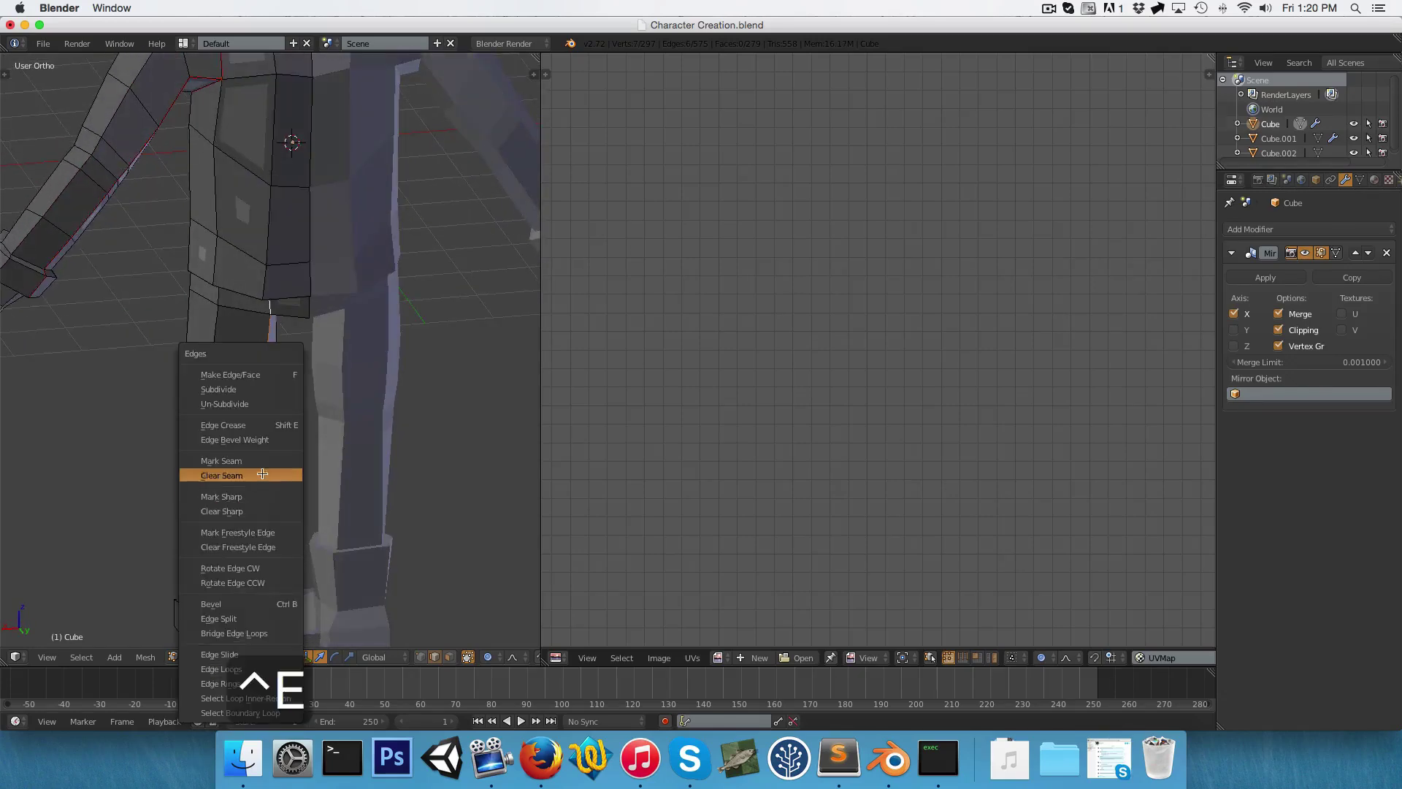
click(279, 494)
scroll(285, 328, down, 5)
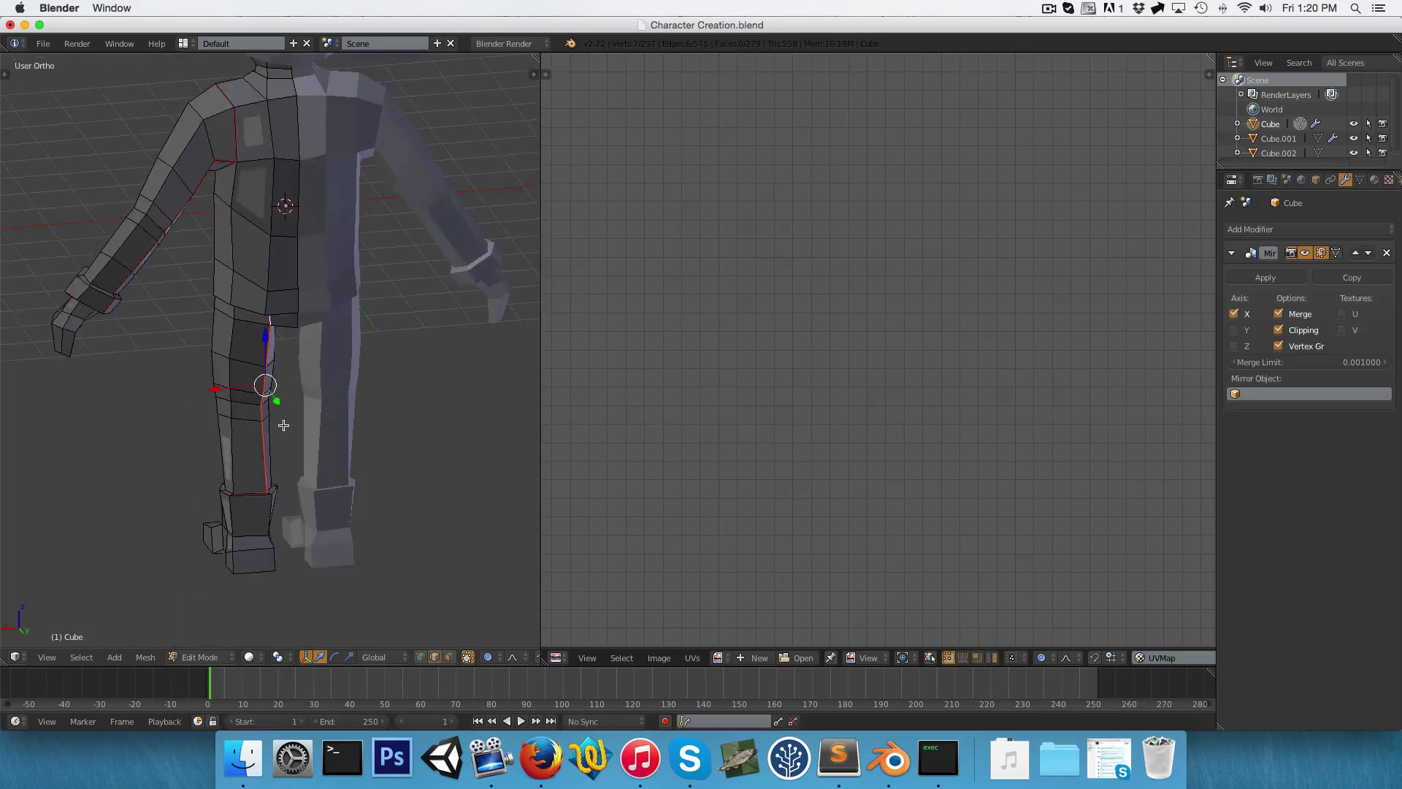
Select the entire body mesh and unwrap it with the new leg seam
key(a)
key(a)
middle_drag(351, 409, 413, 423)
key(u)
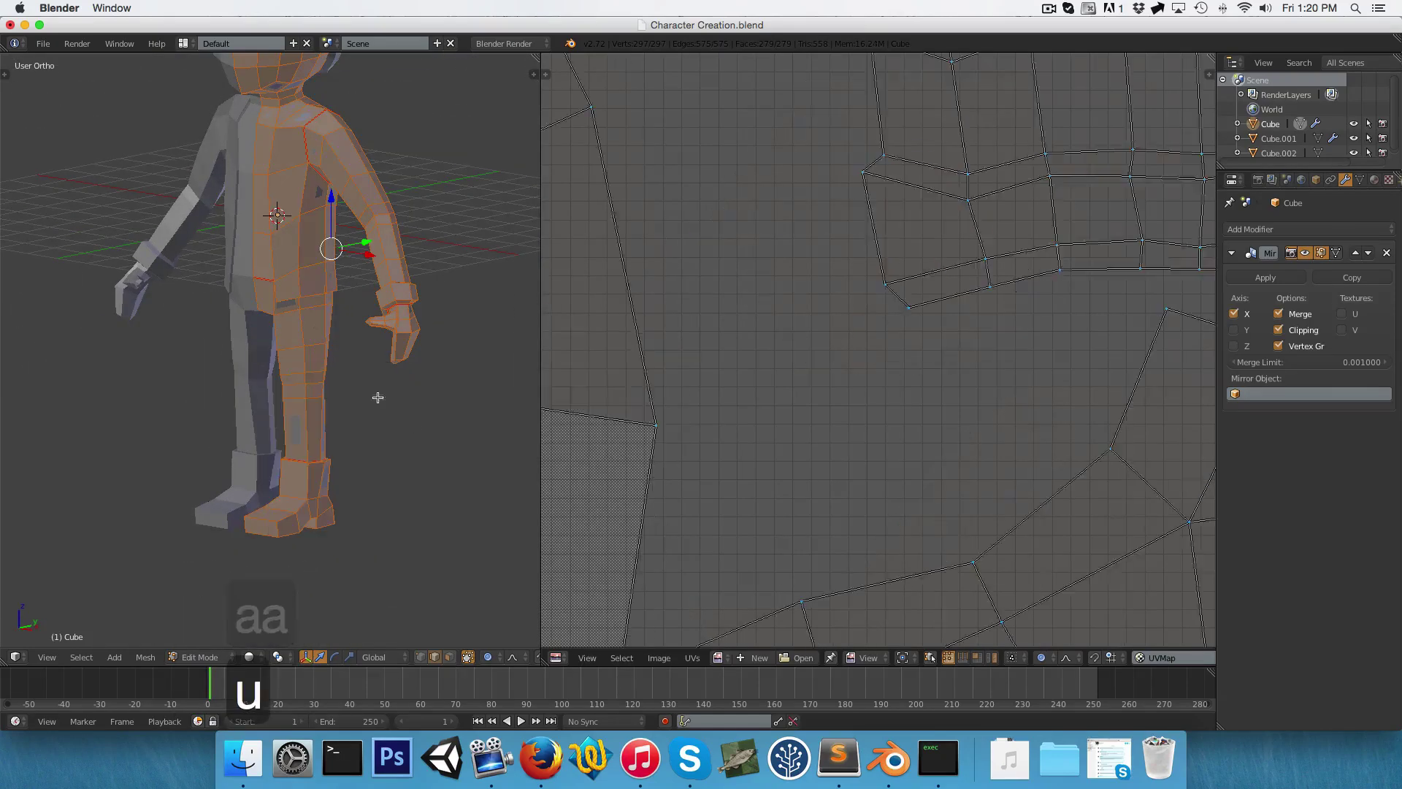
click(376, 397)
scroll(861, 438, down, 3)
scroll(861, 438, up, 2)
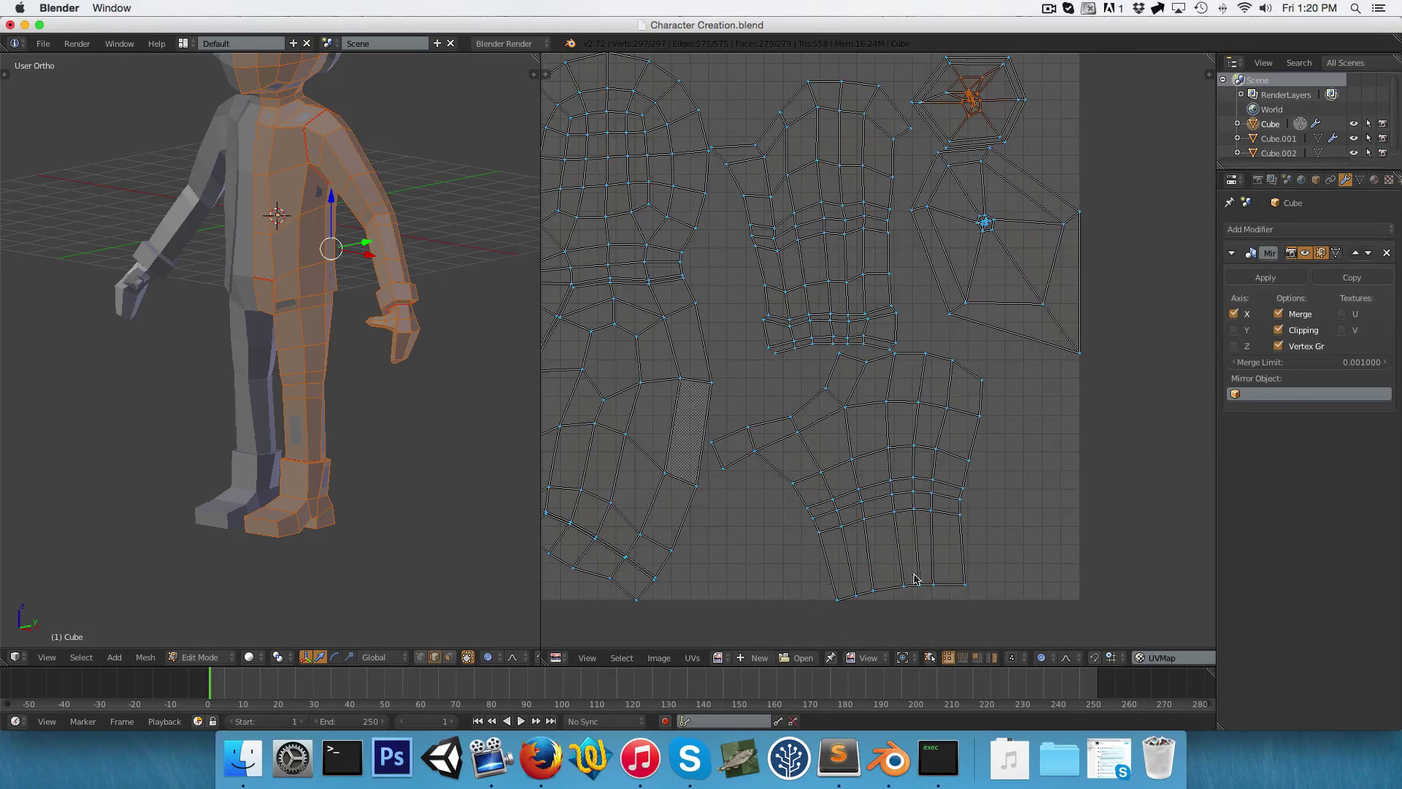
Clear the selection and select the vertical edges down both rear corners of the boot, from cuff to heel
key(a)
middle_drag(333, 479, 353, 387)
scroll(334, 497, up, 2)
scroll(353, 395, up, 2)
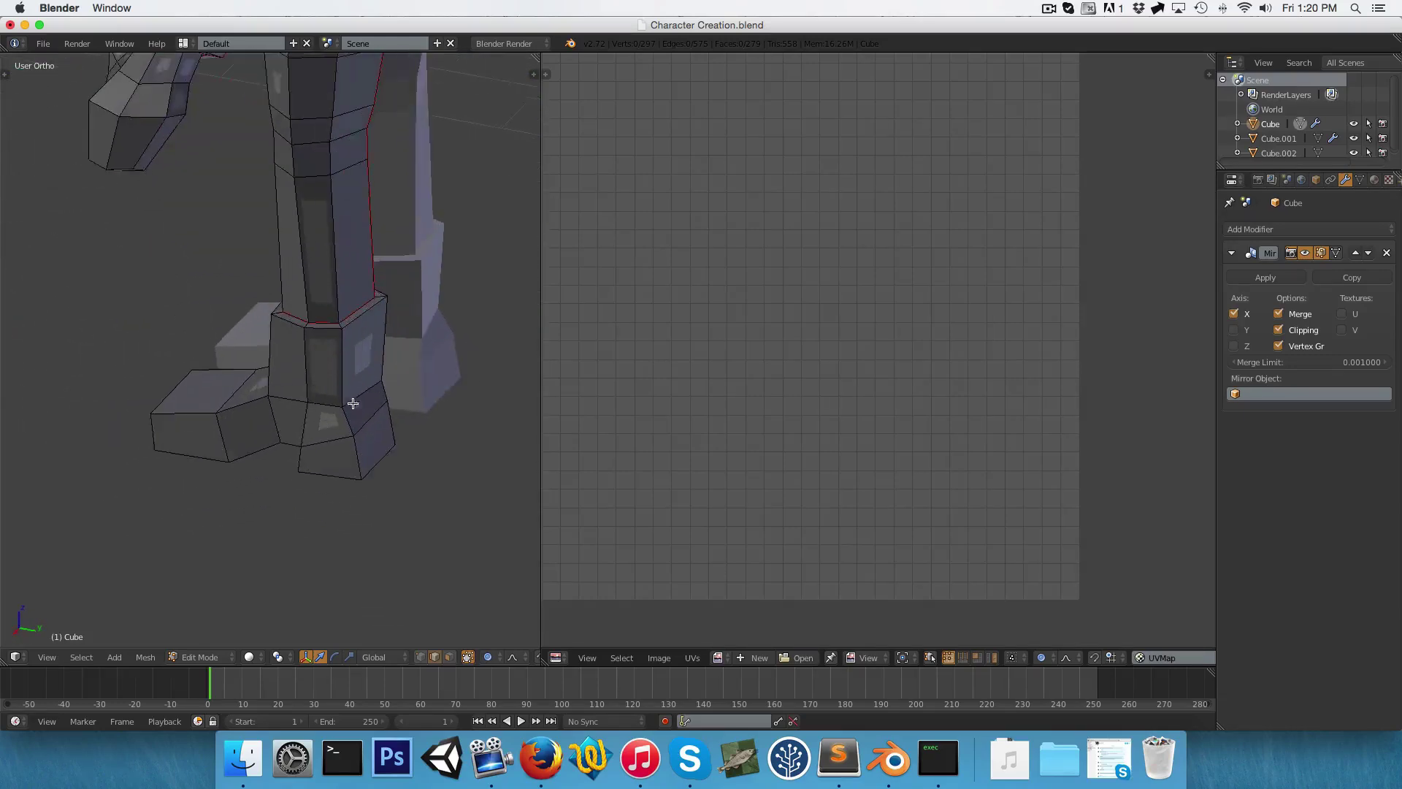
scroll(338, 445, up, 1)
right_click(350, 477)
shift+right_click(342, 422)
shift+right_click(332, 368)
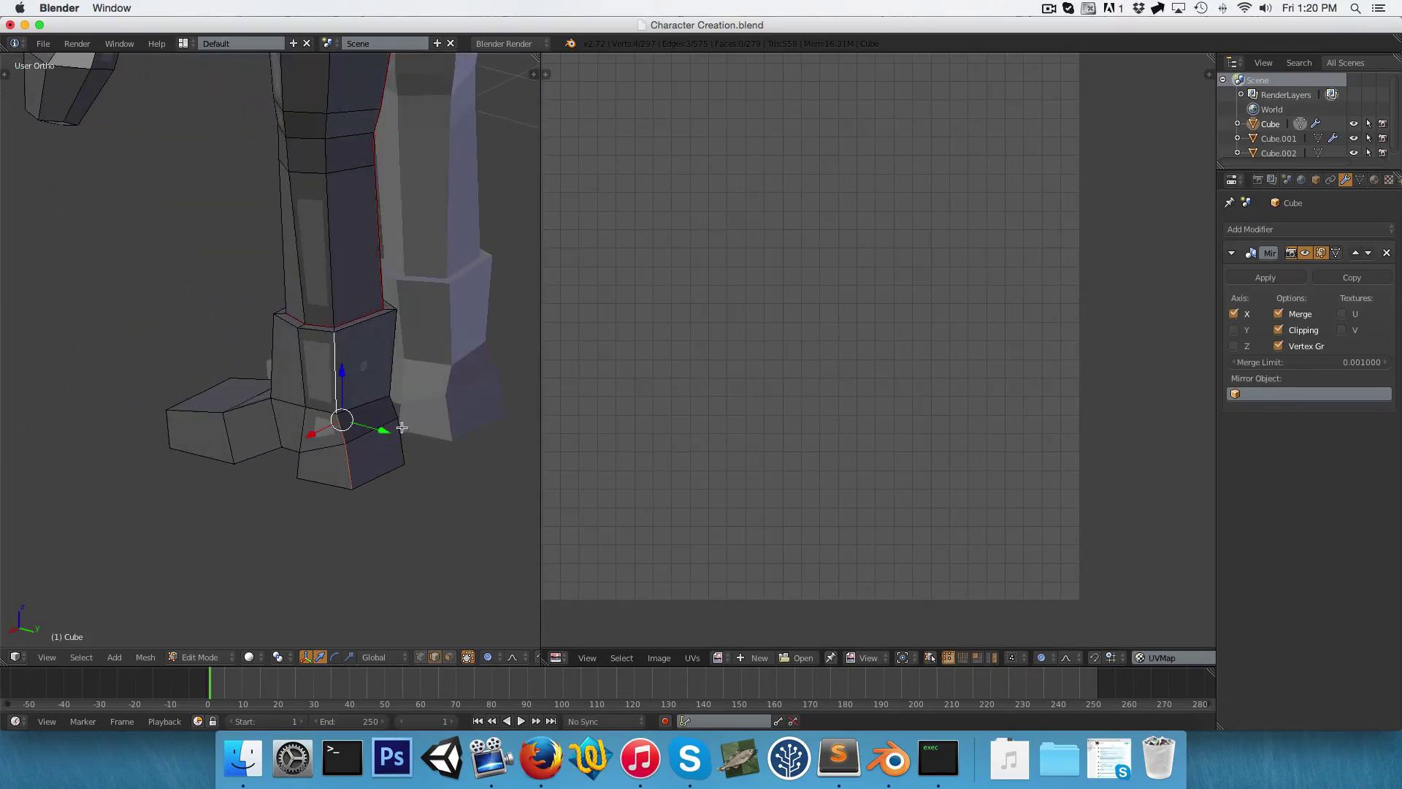
shift+right_click(404, 438)
shift+right_click(392, 411)
shift+right_click(391, 411)
Add the edges along both front corners of the boot, from the toe up to the cuff, to the selection
middle_drag(128, 460, 358, 481)
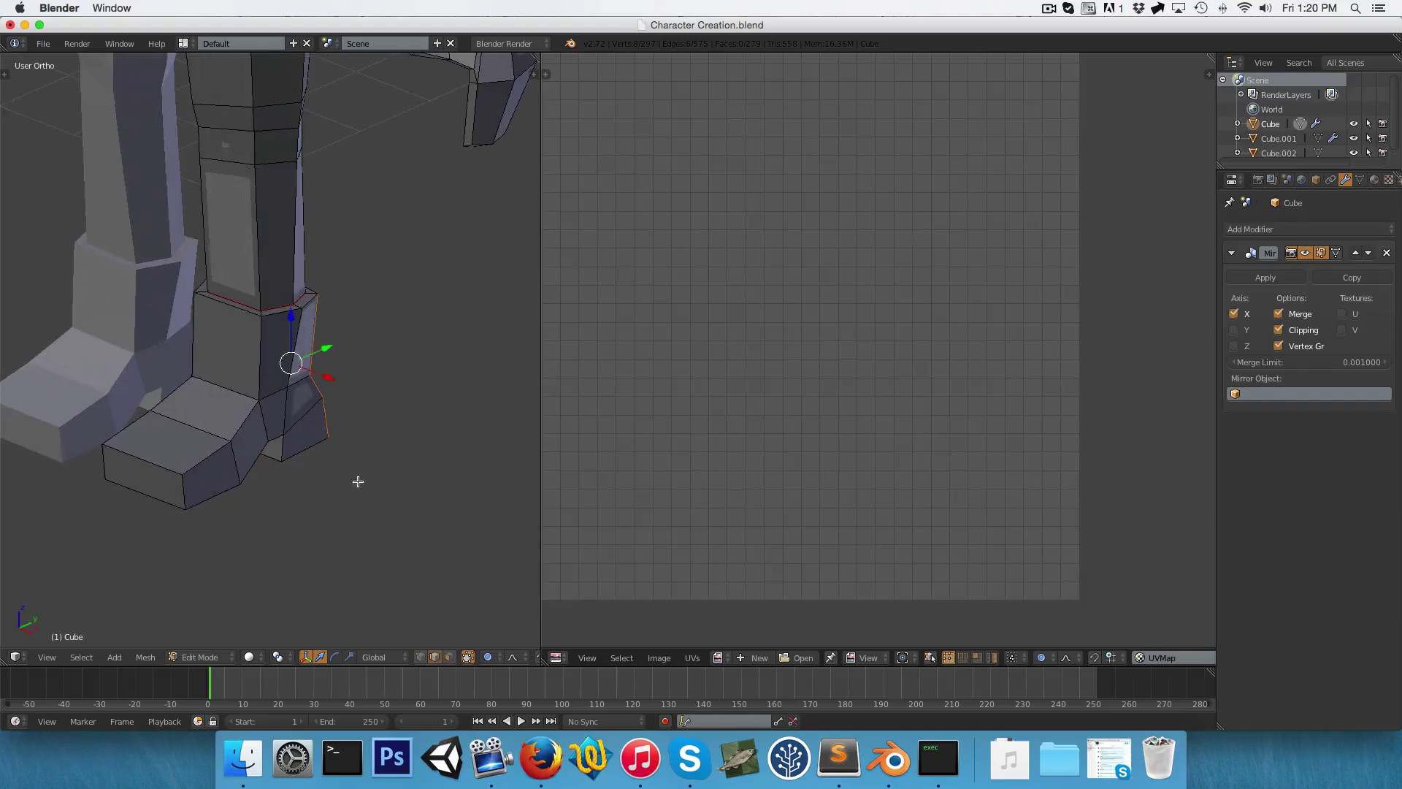
alt+shift+right_click(186, 499)
shift+right_click(266, 351)
shift+right_click(132, 426)
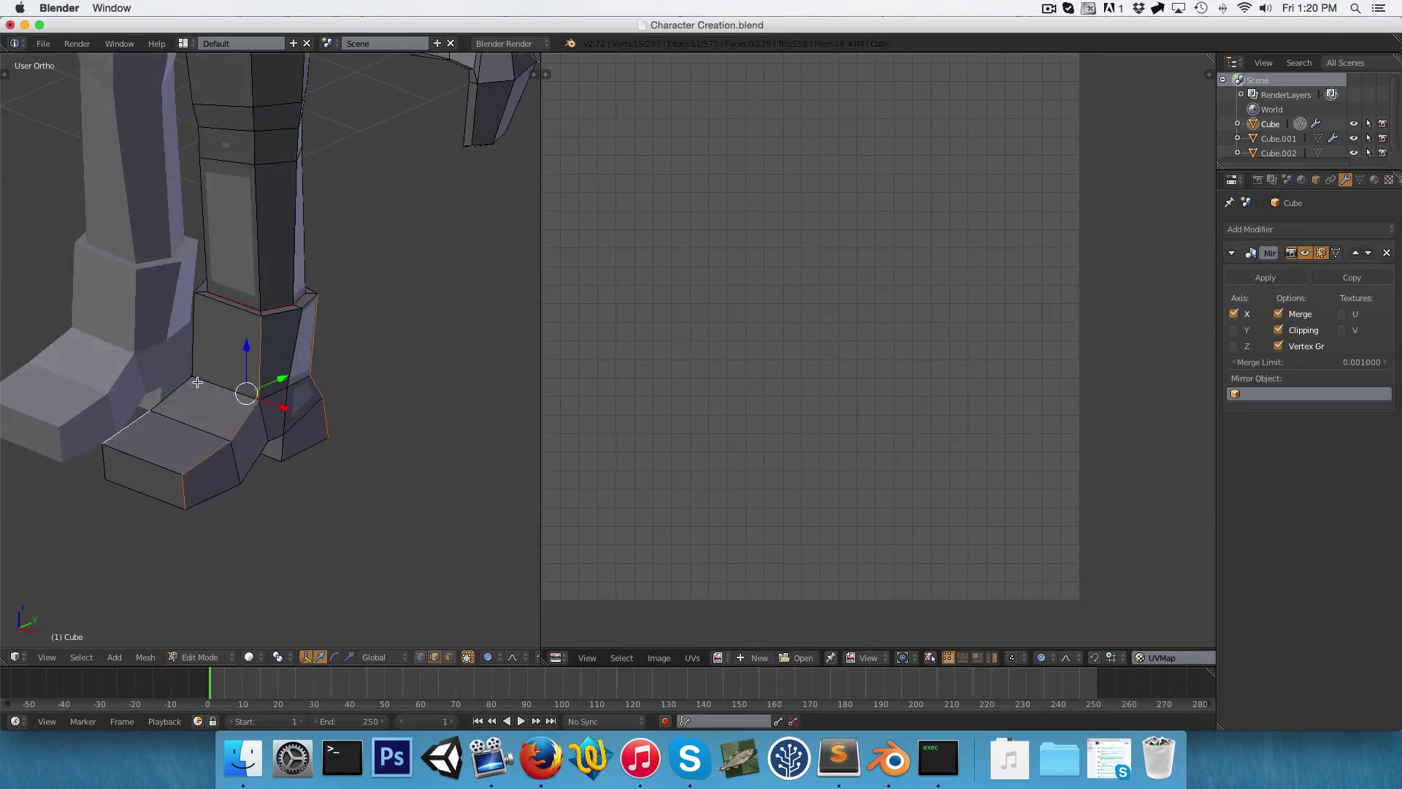
shift+right_click(182, 385)
shift+right_click(196, 343)
Add the short edges across the boot's rim at its four corners and mark all selected boot edges as seams
scroll(253, 249, up, 6)
middle_drag(253, 249, 248, 255)
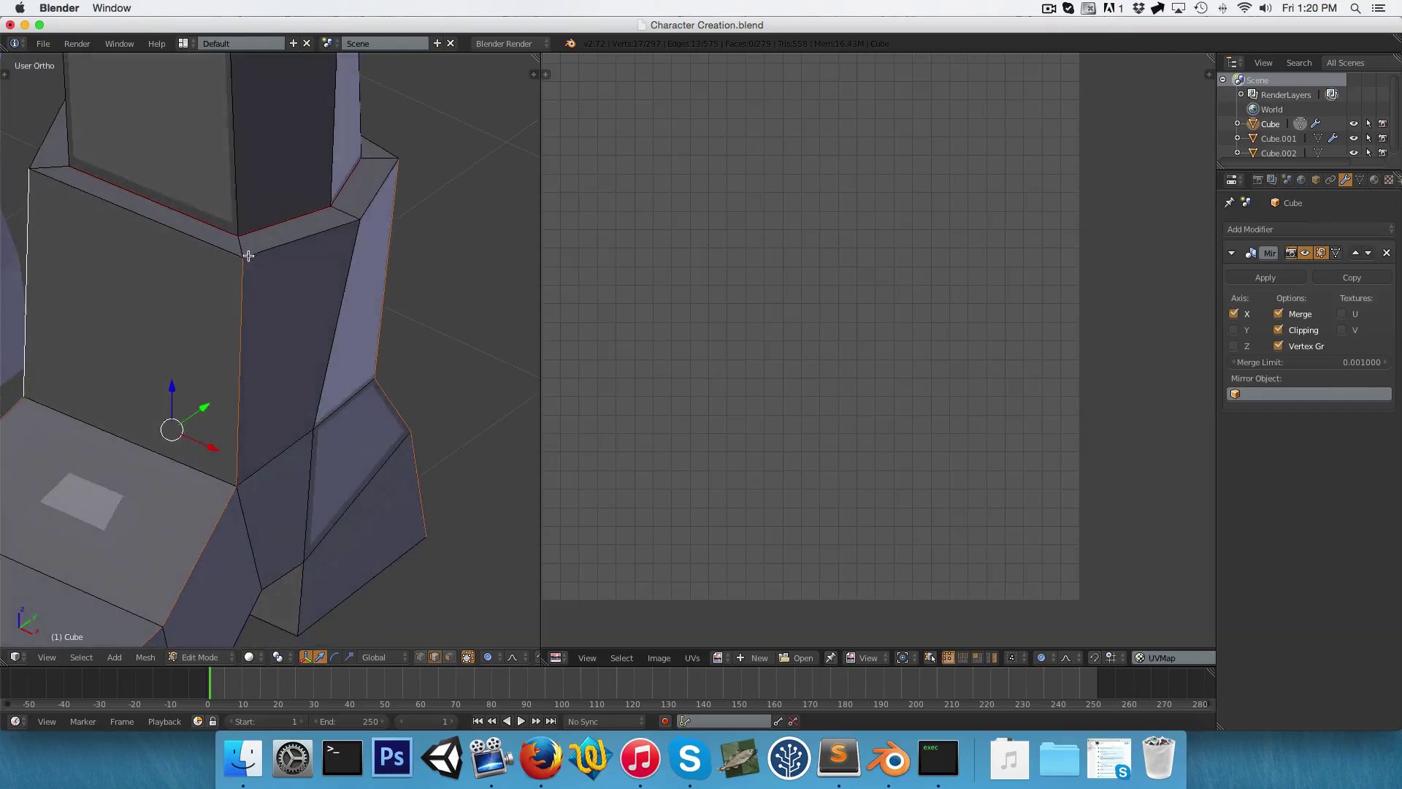
shift+right_click(242, 248)
shift+right_click(59, 164)
middle_drag(385, 297, 179, 353)
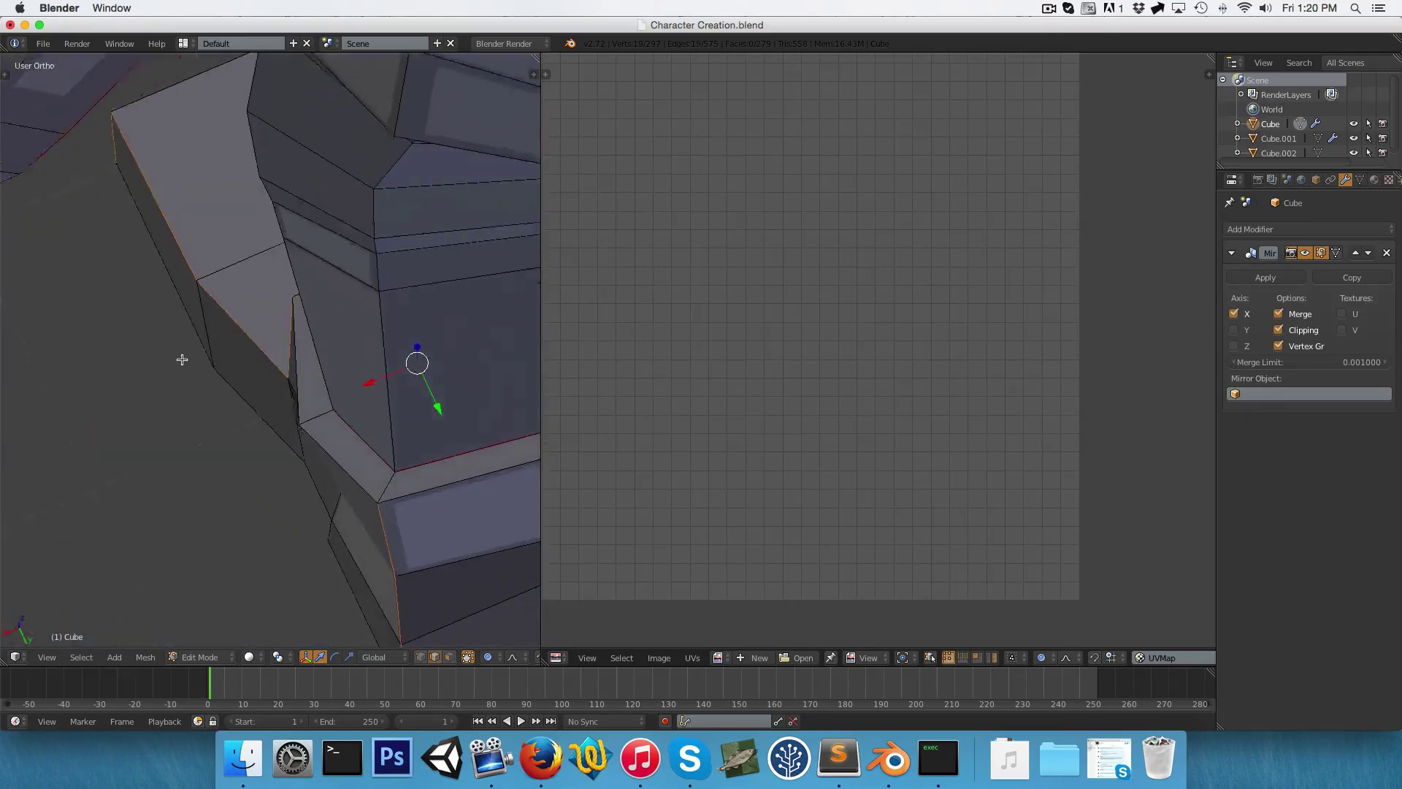
shift+right_click(392, 470)
middle_drag(391, 470, 245, 370)
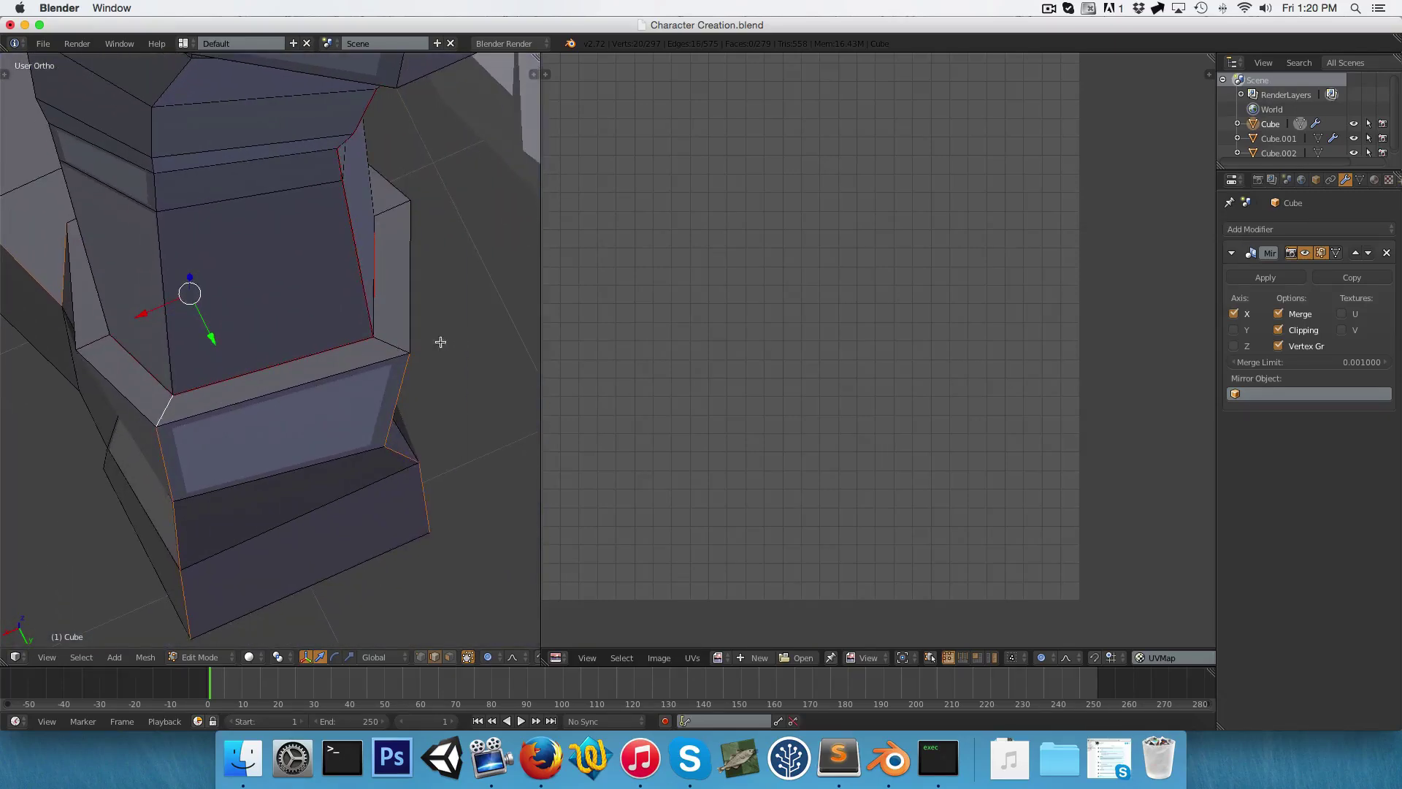
shift+right_click(385, 346)
key(ctrl+e)
click(382, 342)
Select the whole body mesh and unwrap it again using the boot seams
key(a)
key(a)
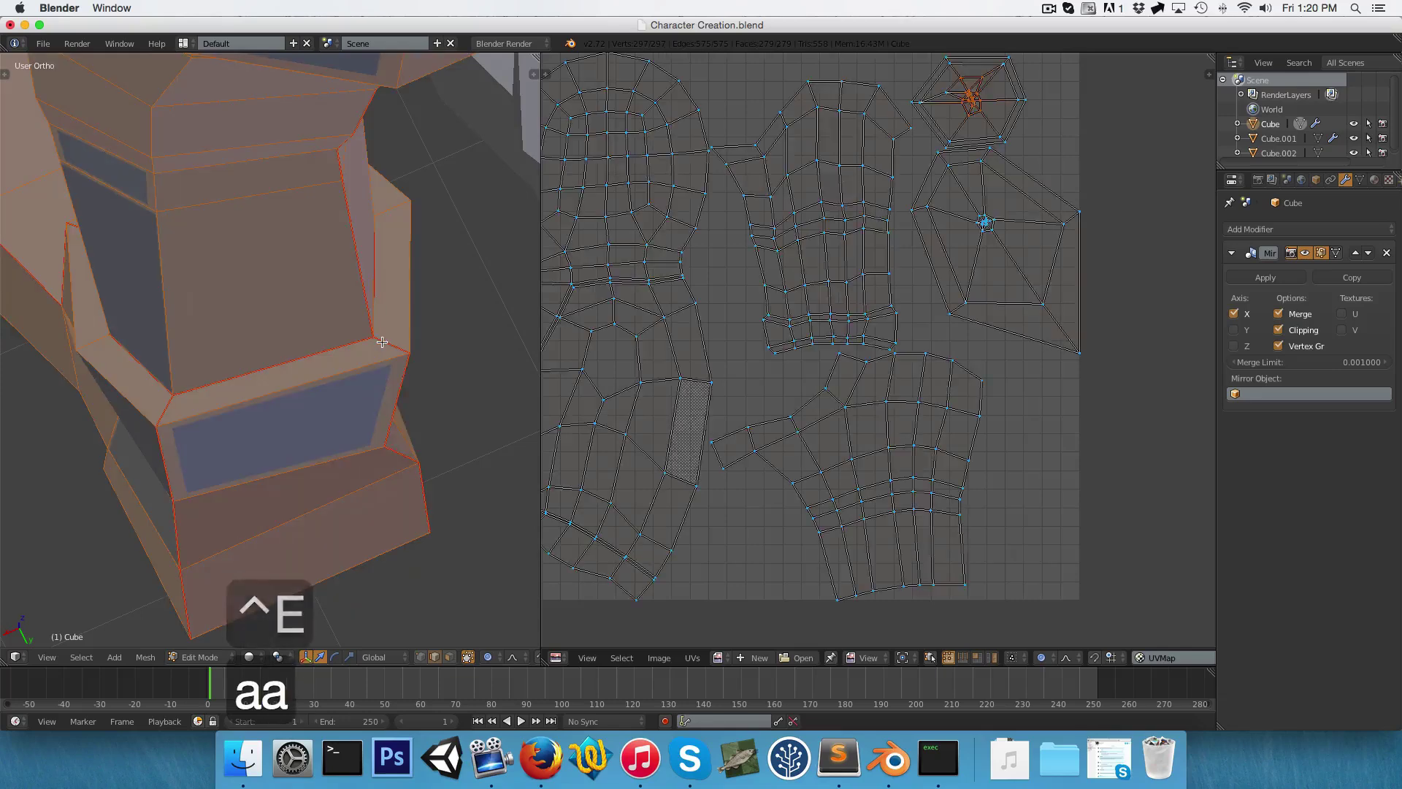
key(u)
click(341, 327)
Examine the unwrapped UV layout, box-selecting the cross-shaped boot island
middle_drag(920, 444, 911, 374)
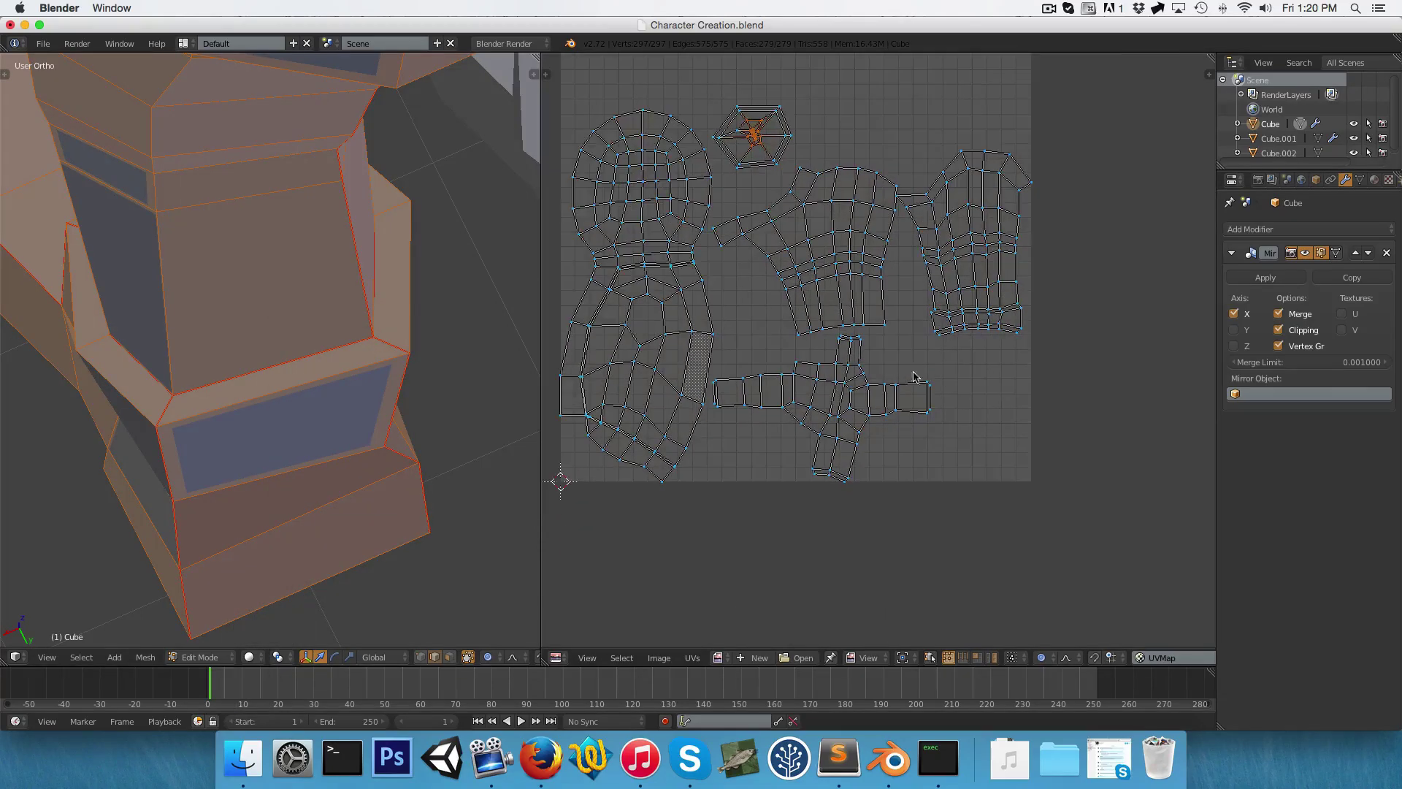
key(a)
scroll(890, 409, up, 5)
scroll(820, 490, down, 2)
middle_drag(821, 476, 899, 428)
key(b)
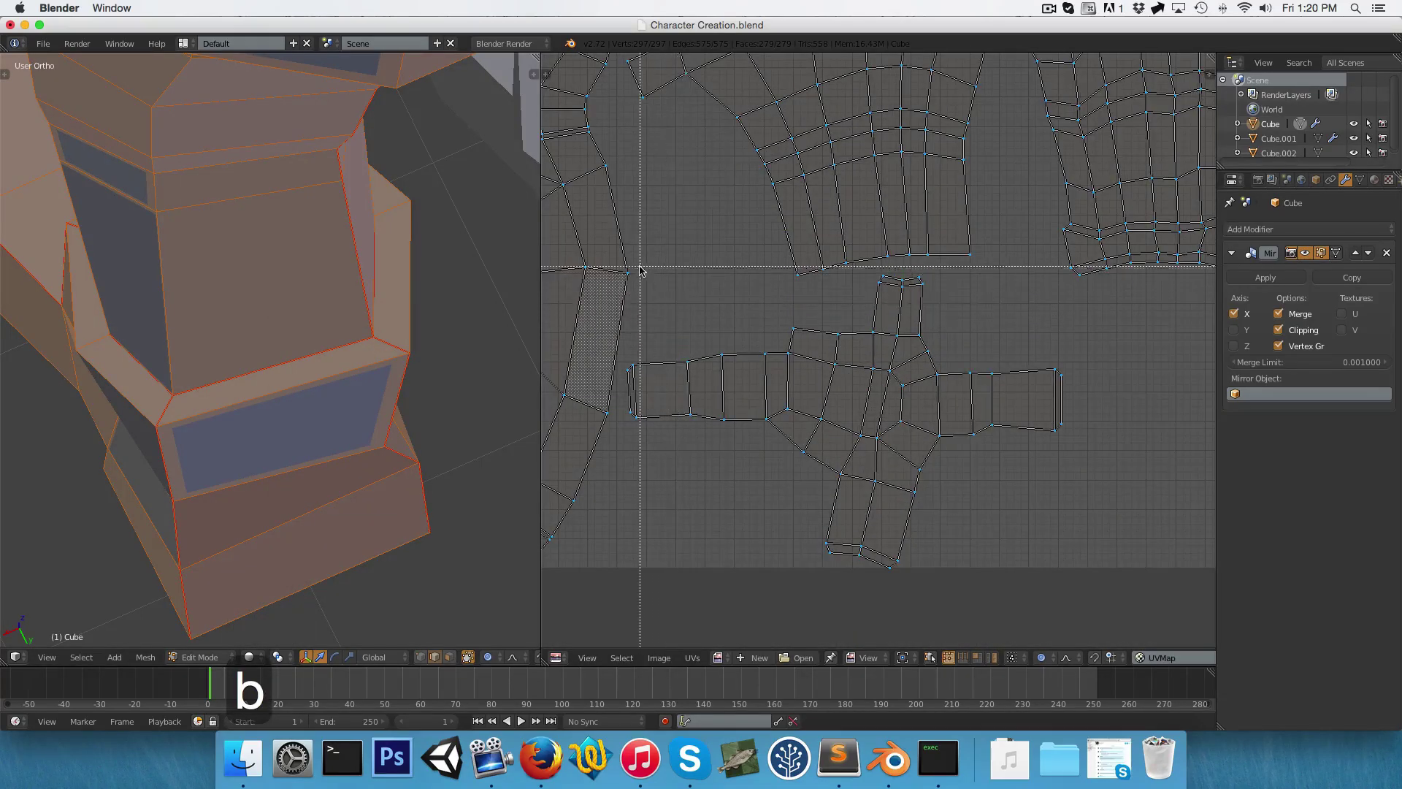
drag(642, 266, 1164, 574)
Clear the selection and select the edges around the base of the thumb and along its length
scroll(275, 362, down, 5)
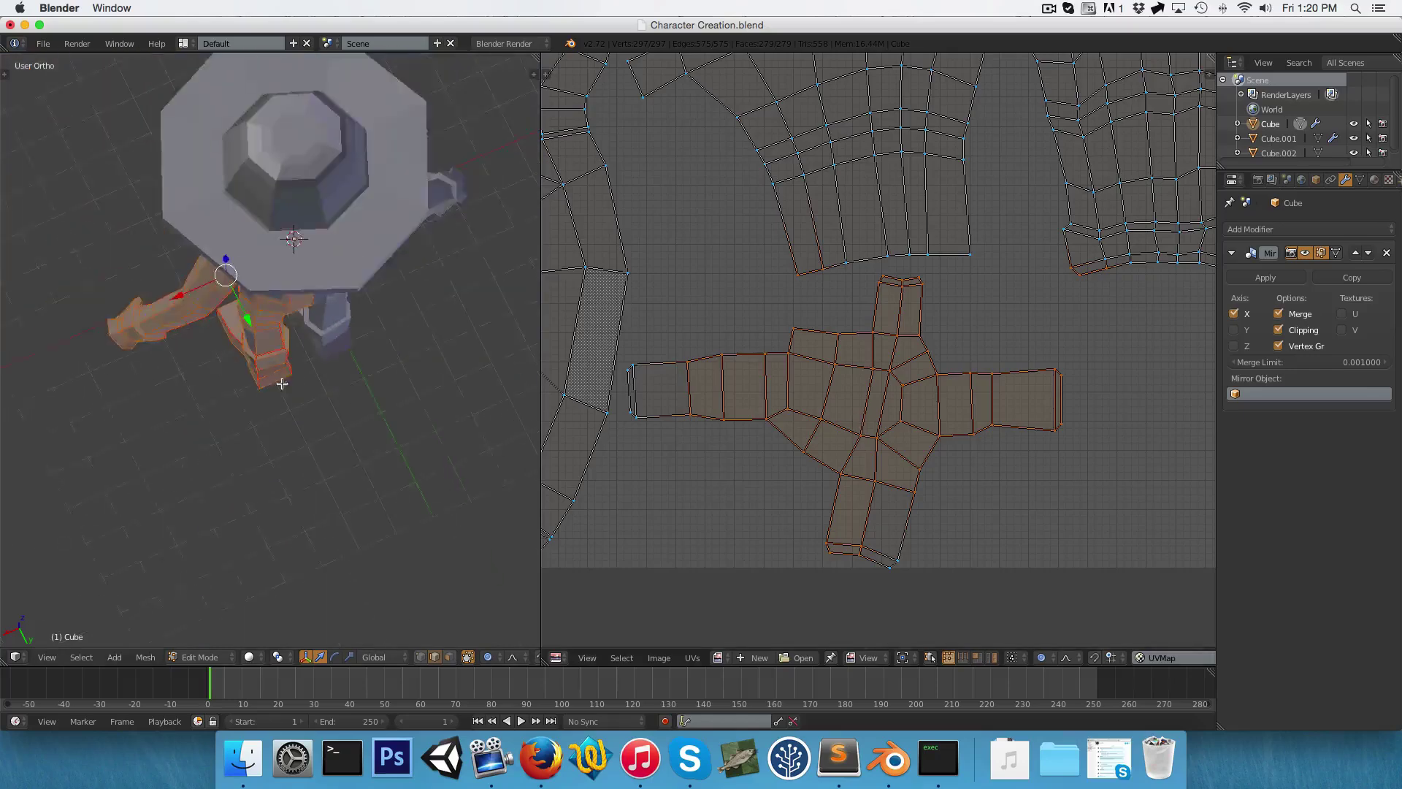
key(1)
key(a)
scroll(349, 369, up, 5)
shift+middle_drag(463, 351, 453, 429)
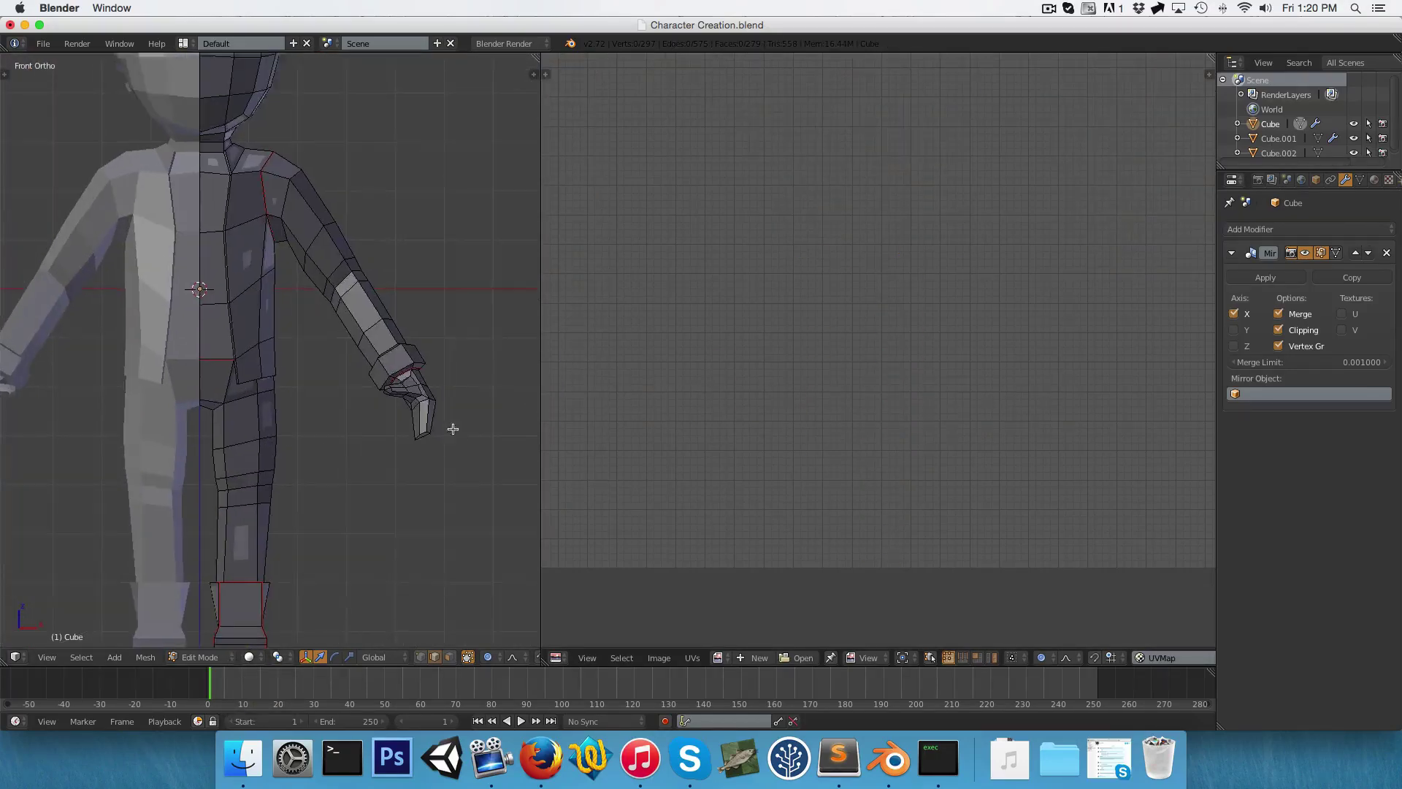
scroll(454, 428, up, 5)
shift+middle_drag(482, 487, 63, 422)
scroll(173, 400, up, 3)
shift+middle_drag(256, 399, 429, 400)
scroll(270, 226, up, 3)
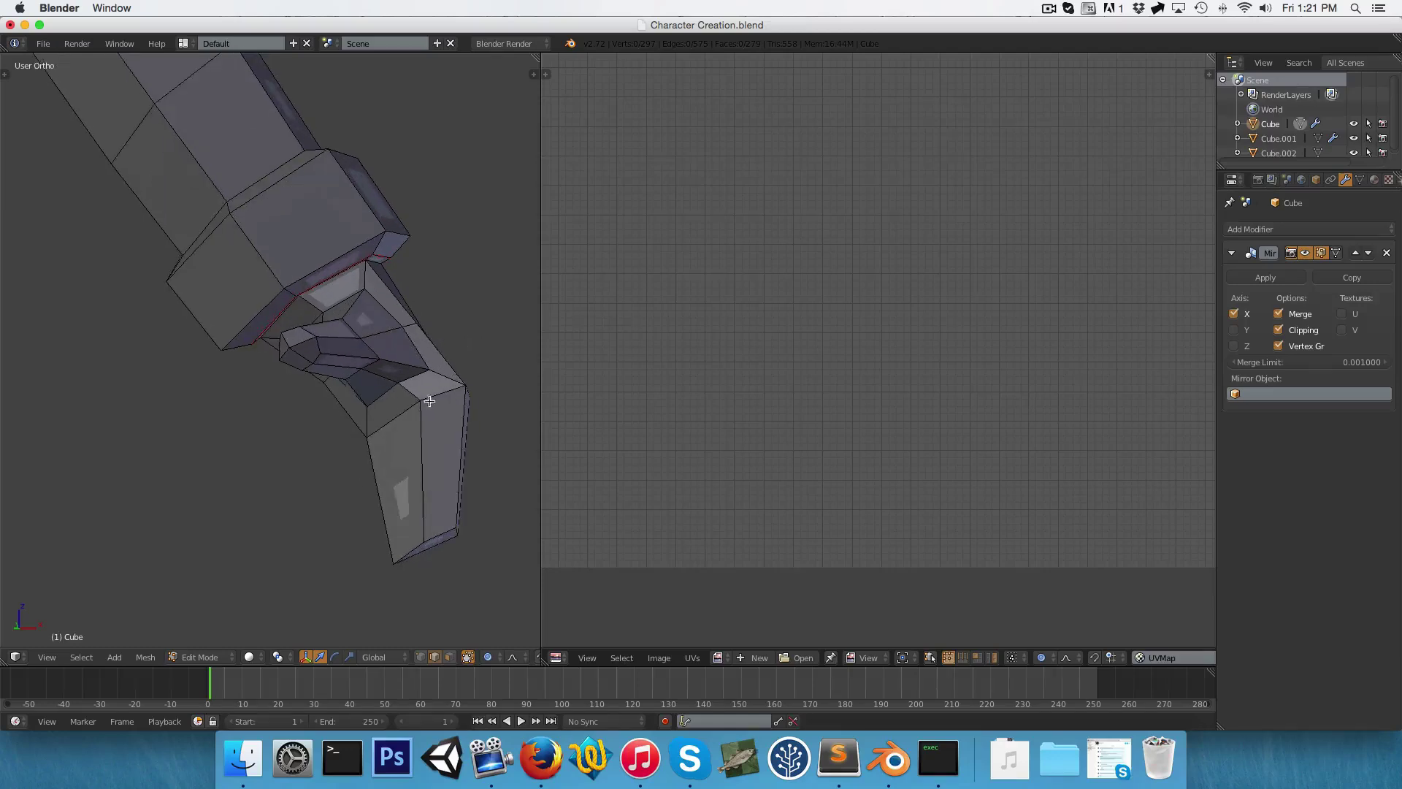
right_click(412, 374)
scroll(409, 371, up, 1)
scroll(456, 360, up, 2)
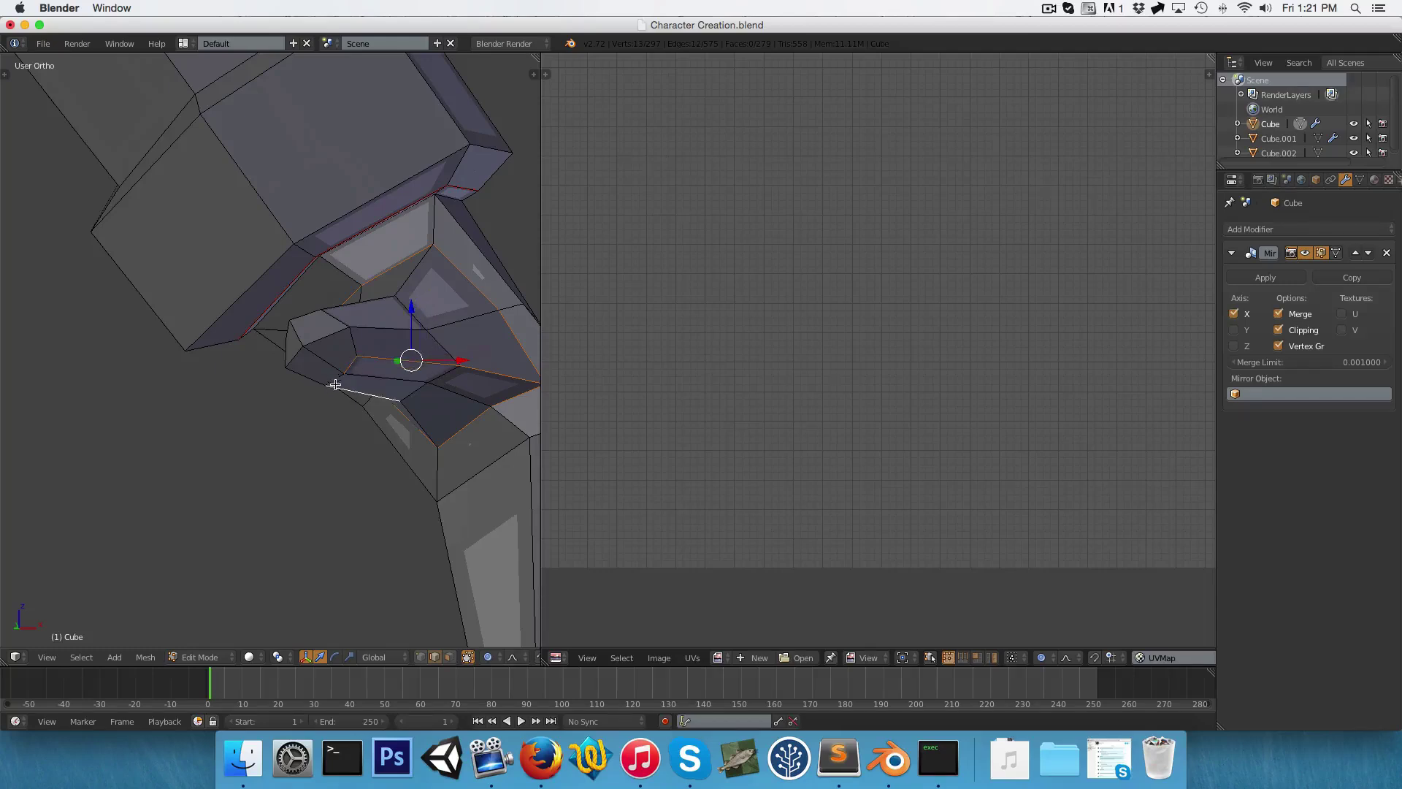
Undo the stray edge picks, extend the selection to the thumb's tip, and mark the thumb edges as a seam
key(super+z)
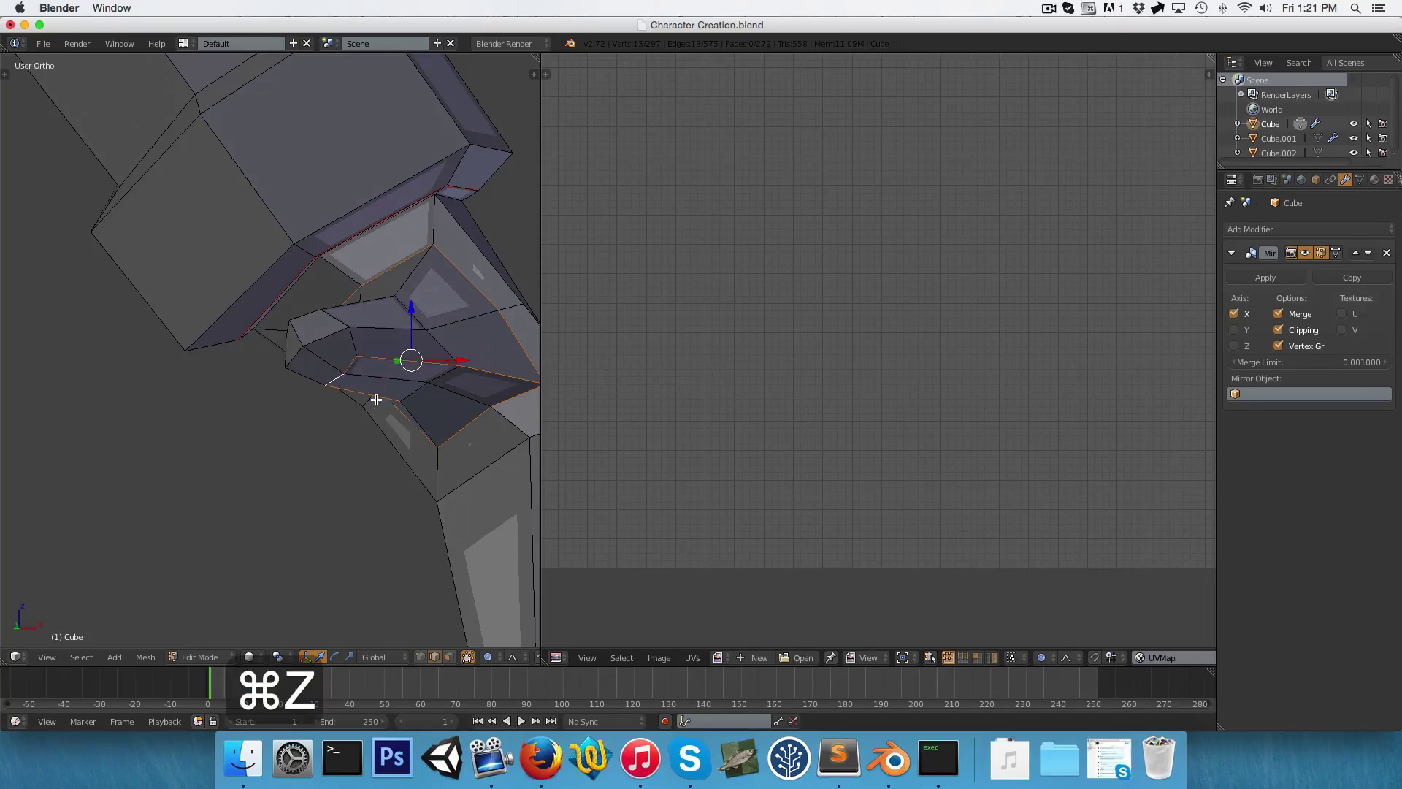
key(super+z)
key(super+z)
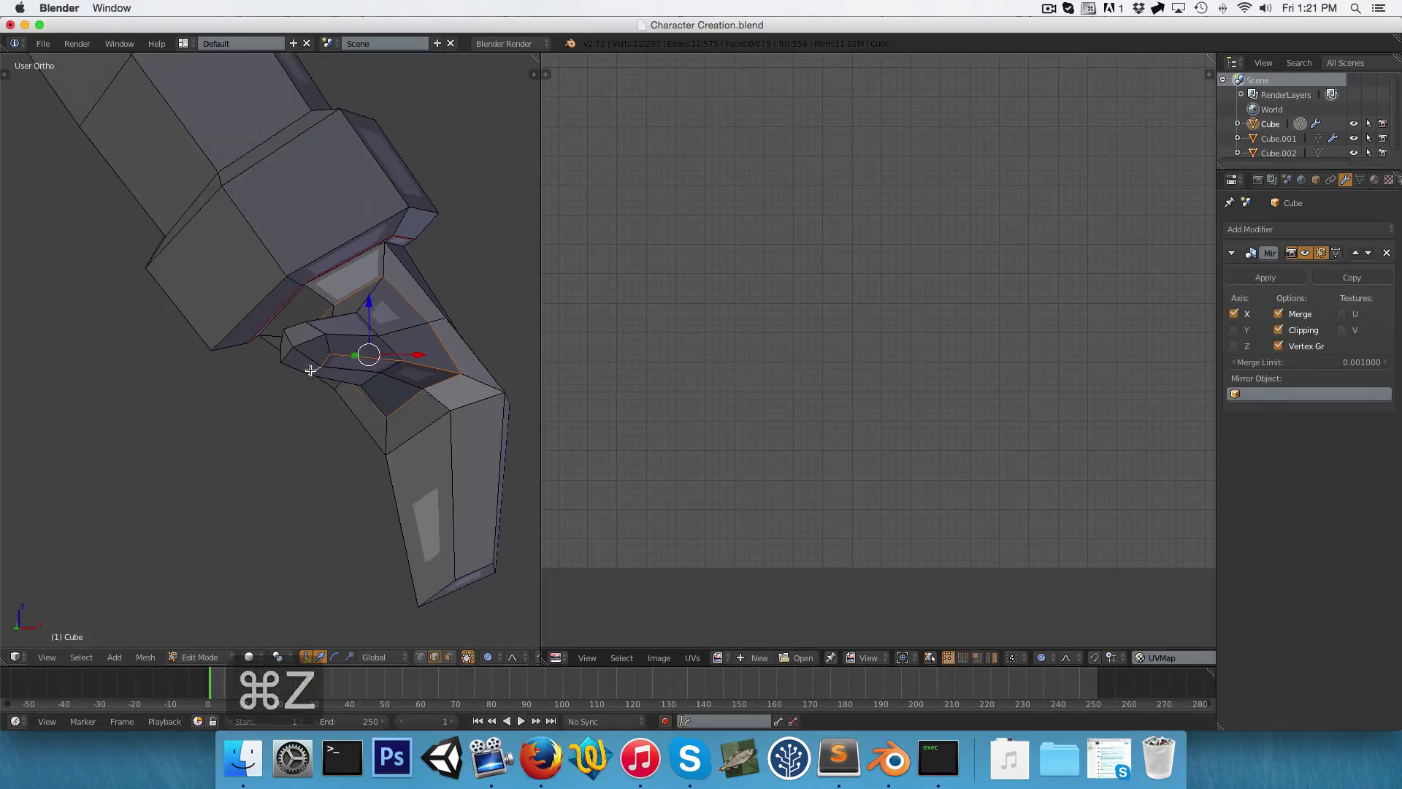
shift+right_click(284, 355)
key(ctrl+e)
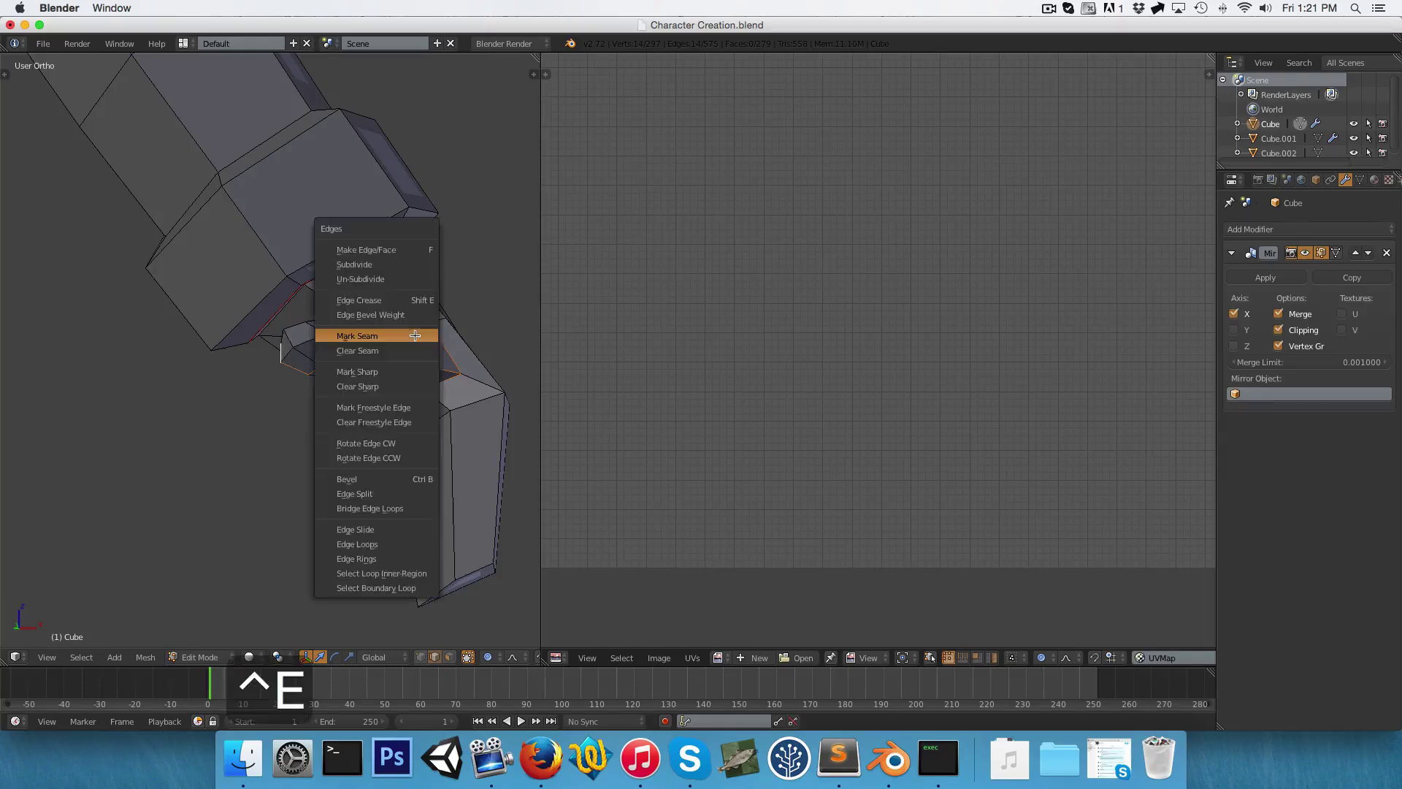
click(416, 333)
key(a)
Select the edges running from the sleeve cuff down the side of the hand and around the fingertips, and mark them as a seam
middle_drag(416, 333, 270, 298)
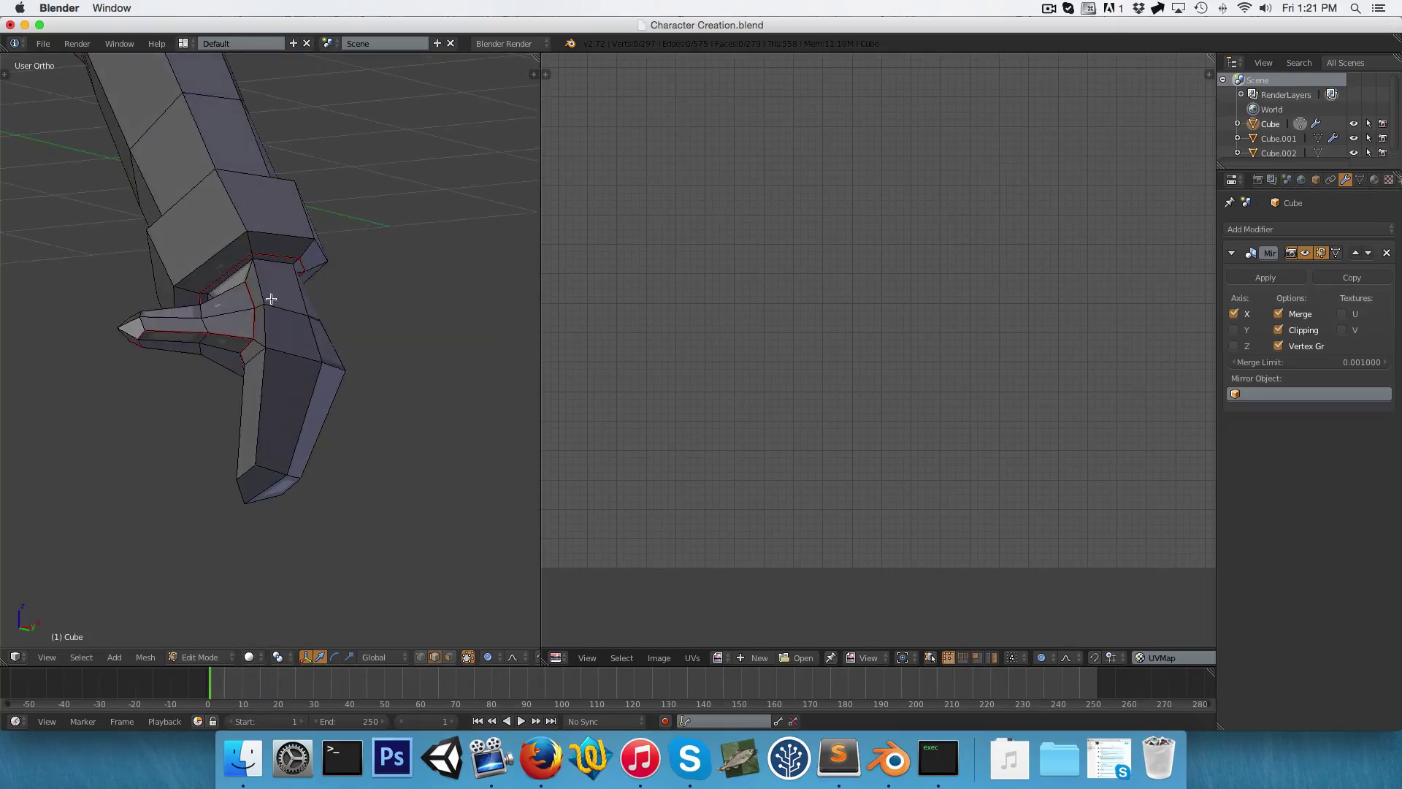
scroll(250, 270, up, 3)
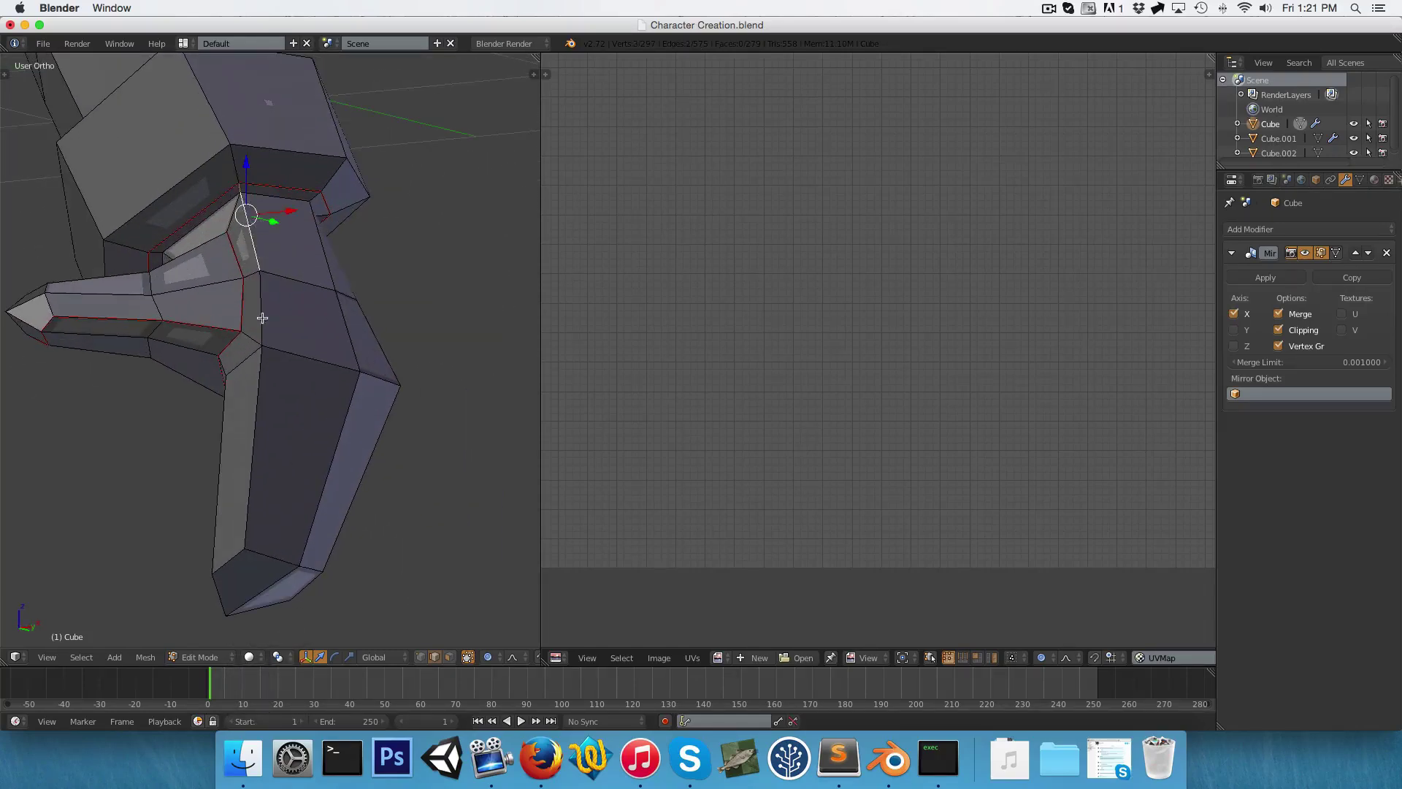
shift+right_click(258, 390)
shift+middle_drag(281, 448, 290, 372)
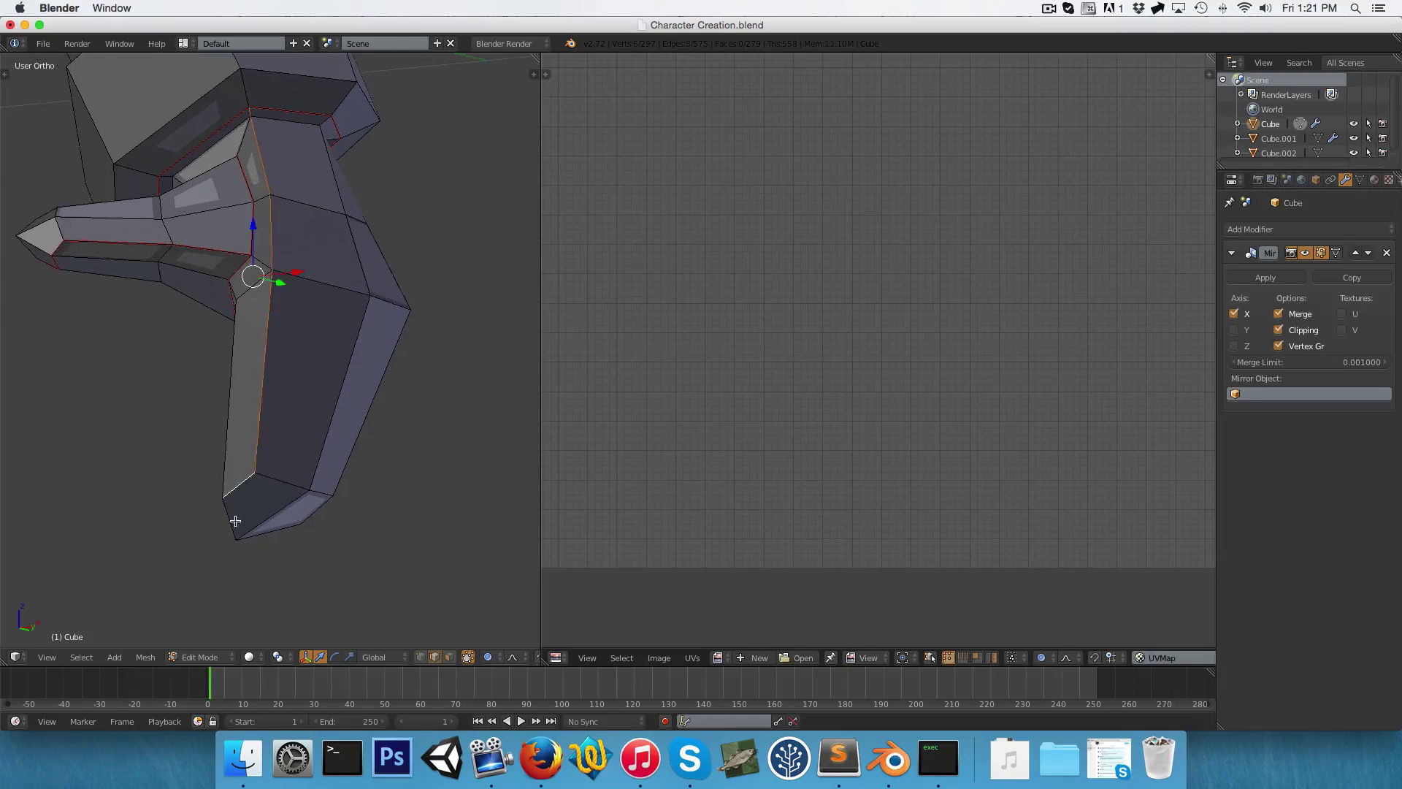
shift+right_click(324, 505)
scroll(326, 509, down, 3)
middle_drag(325, 510, 300, 470)
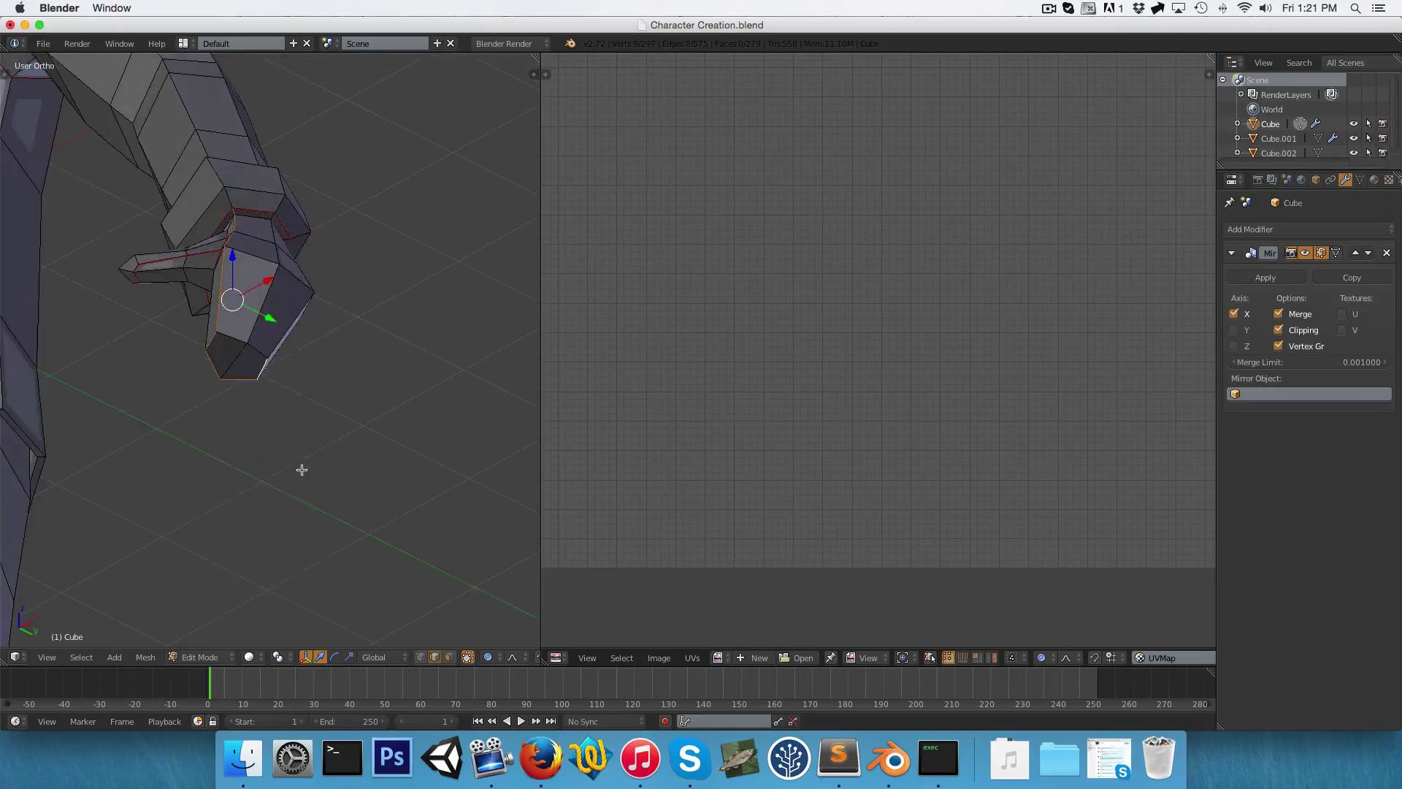
key(ctrl+e)
click(290, 460)
Select the full body mesh and unwrap it with the new hand and thumb seams
key(a)
key(a)
key(u)
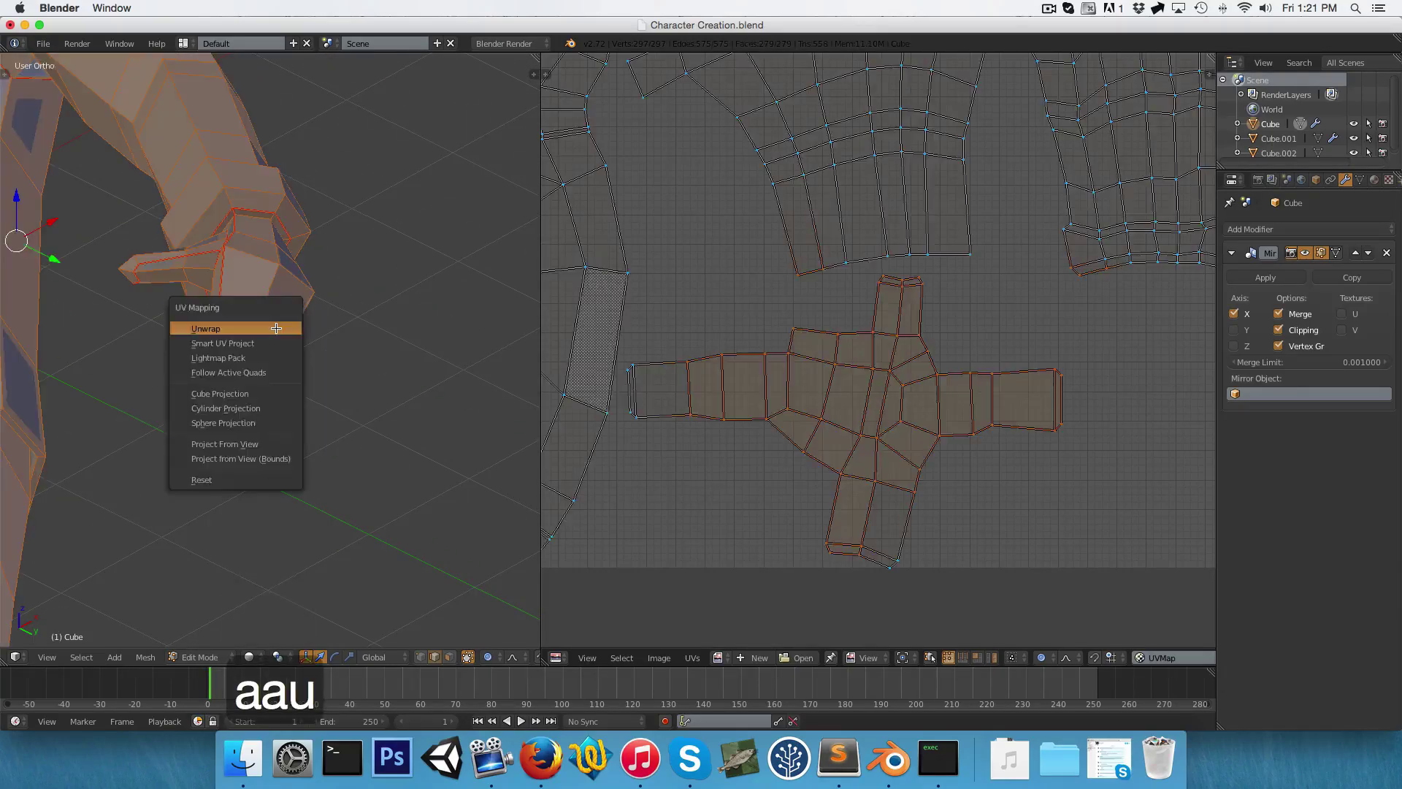
click(274, 322)
Examine the unwrapped hand islands, box-selecting both of them in the UV layout
middle_drag(948, 379, 922, 543)
key(a)
scroll(825, 203, up, 5)
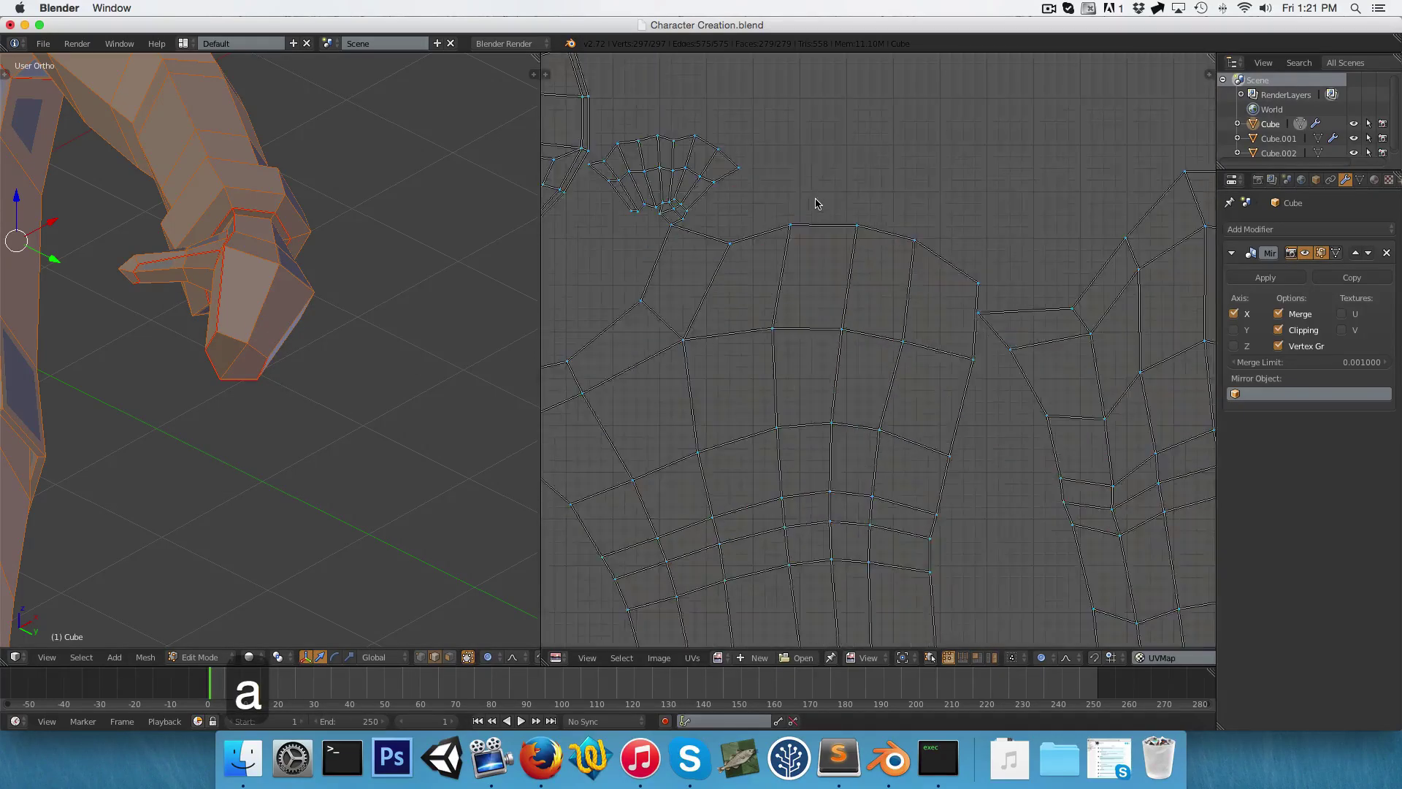
middle_drag(796, 219, 1124, 379)
scroll(979, 322, up, 2)
key(b)
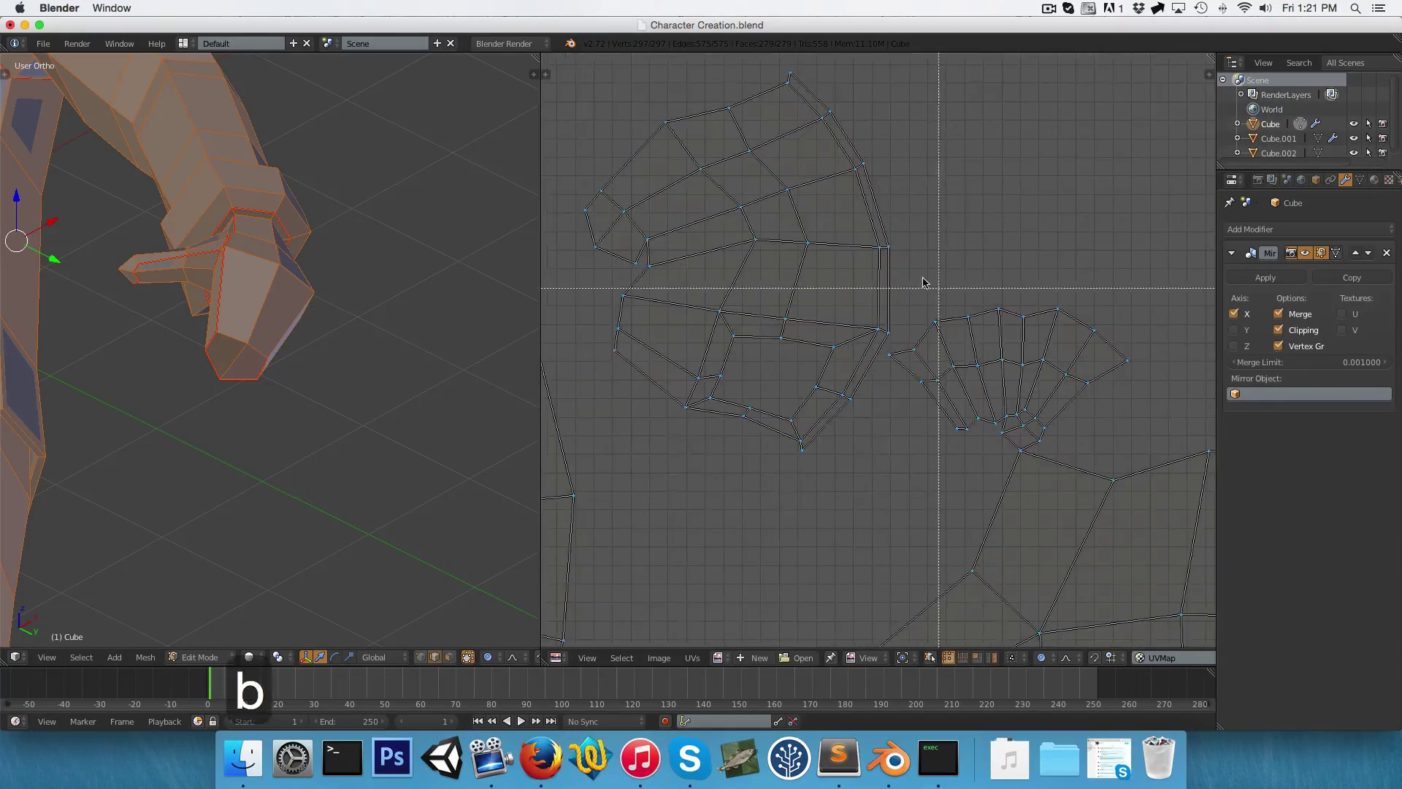
scroll(942, 314, up, 2)
scroll(949, 427, down, 2)
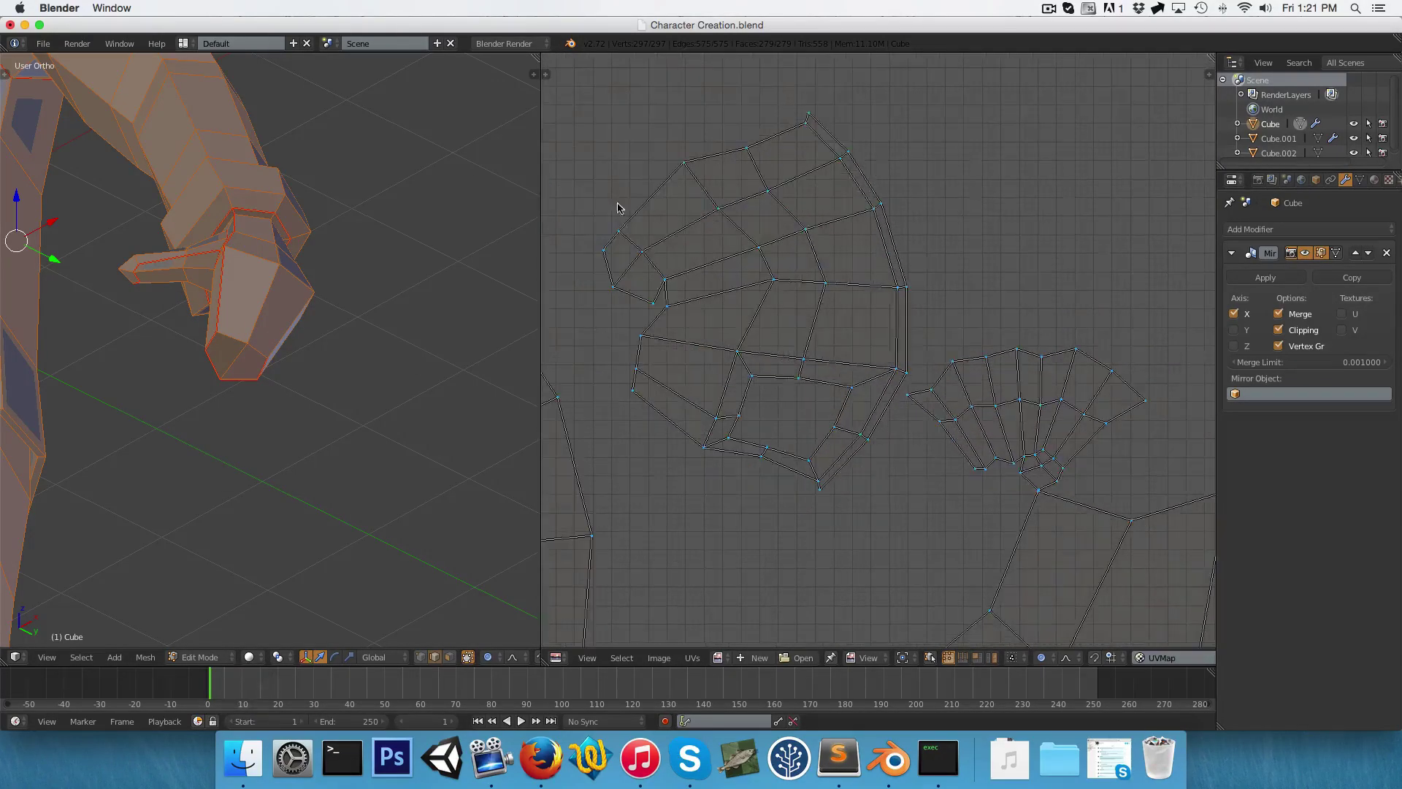
key(b)
drag(574, 66, 1167, 515)
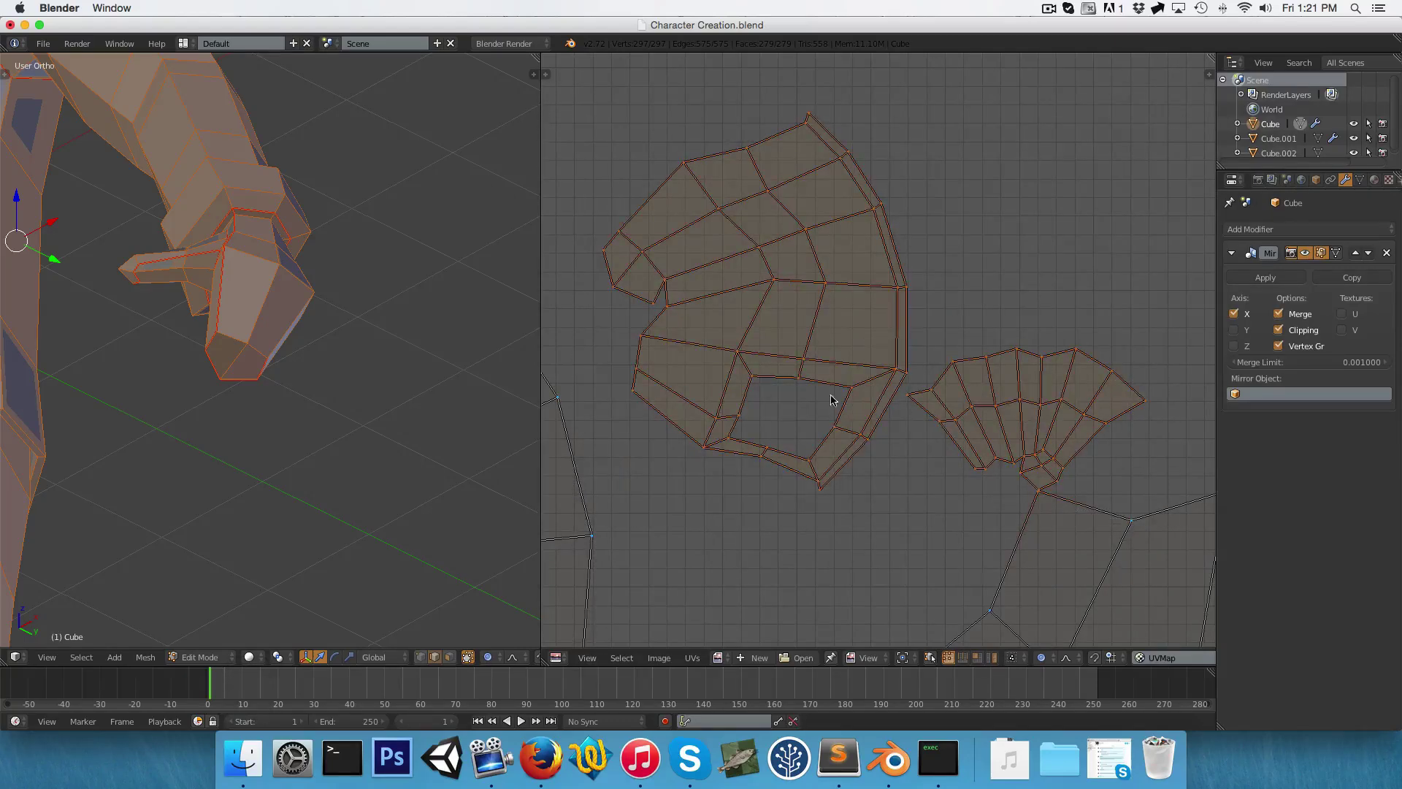
scroll(830, 401, down, 2)
key(a)
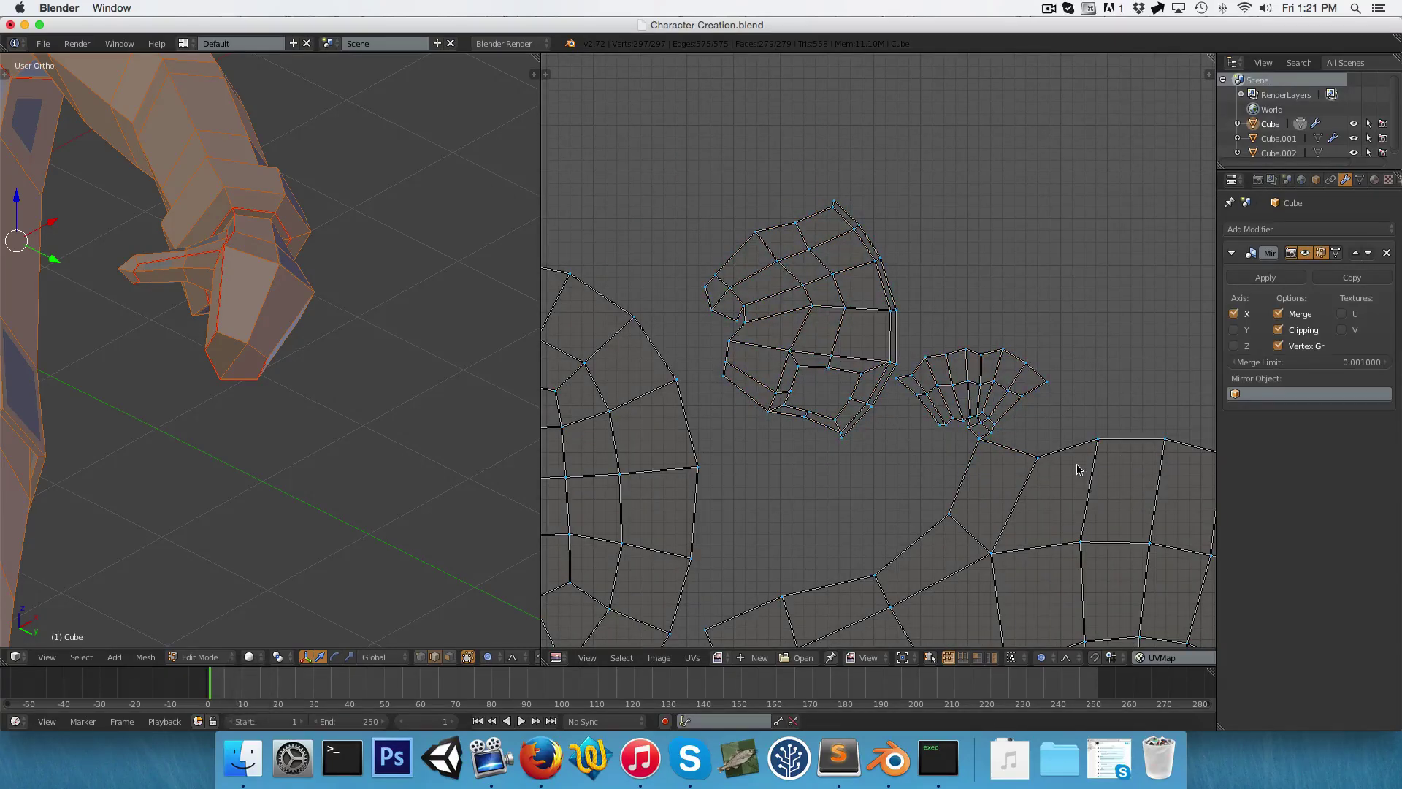
scroll(1010, 302, down, 3)
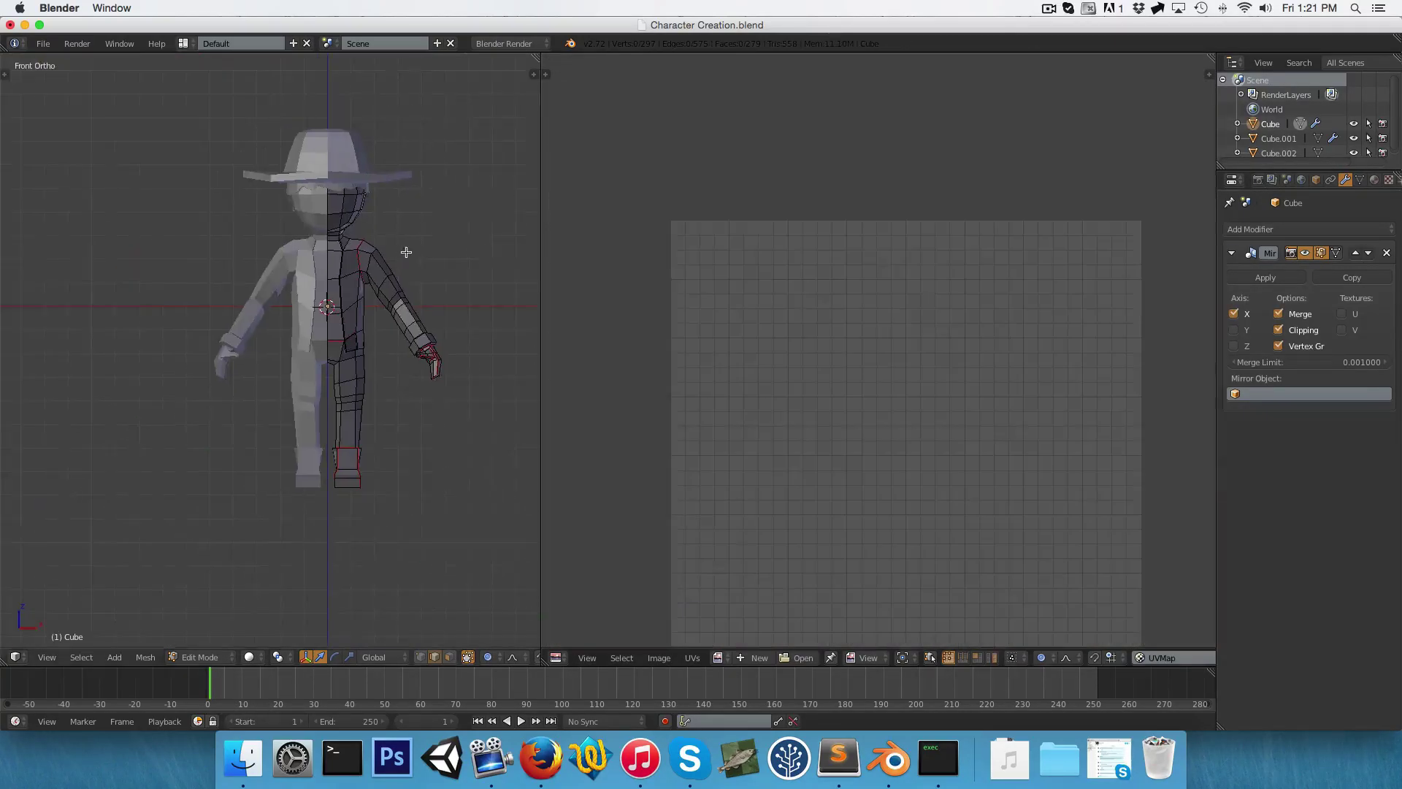
Mark the edge loop around the base of the neck as a seam
scroll(366, 280, up, 5)
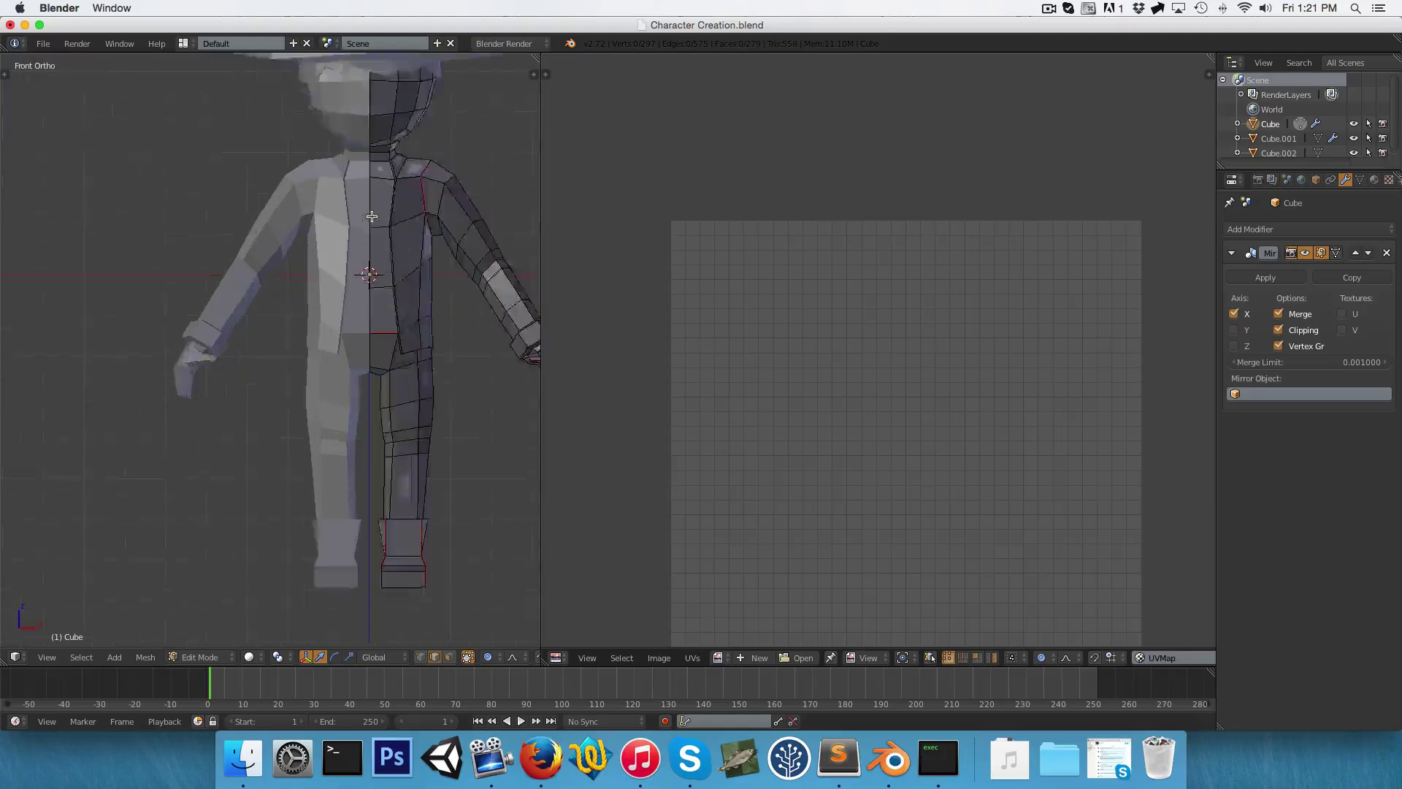
shift+middle_drag(407, 210, 238, 463)
scroll(266, 308, up, 6)
middle_drag(266, 343, 298, 401)
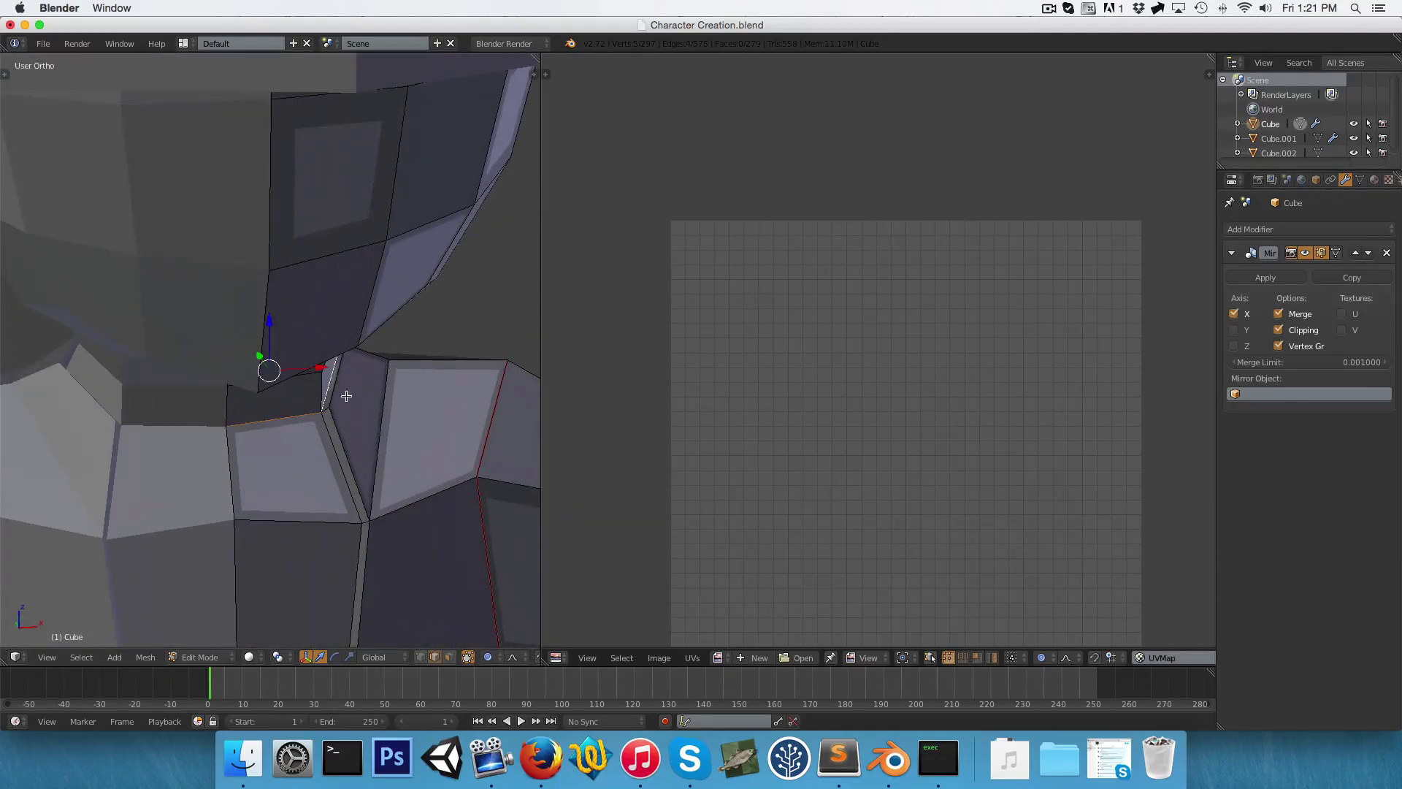
key(z)
key(ctrl+e)
click(359, 348)
key(a)
scroll(360, 370, down, 5)
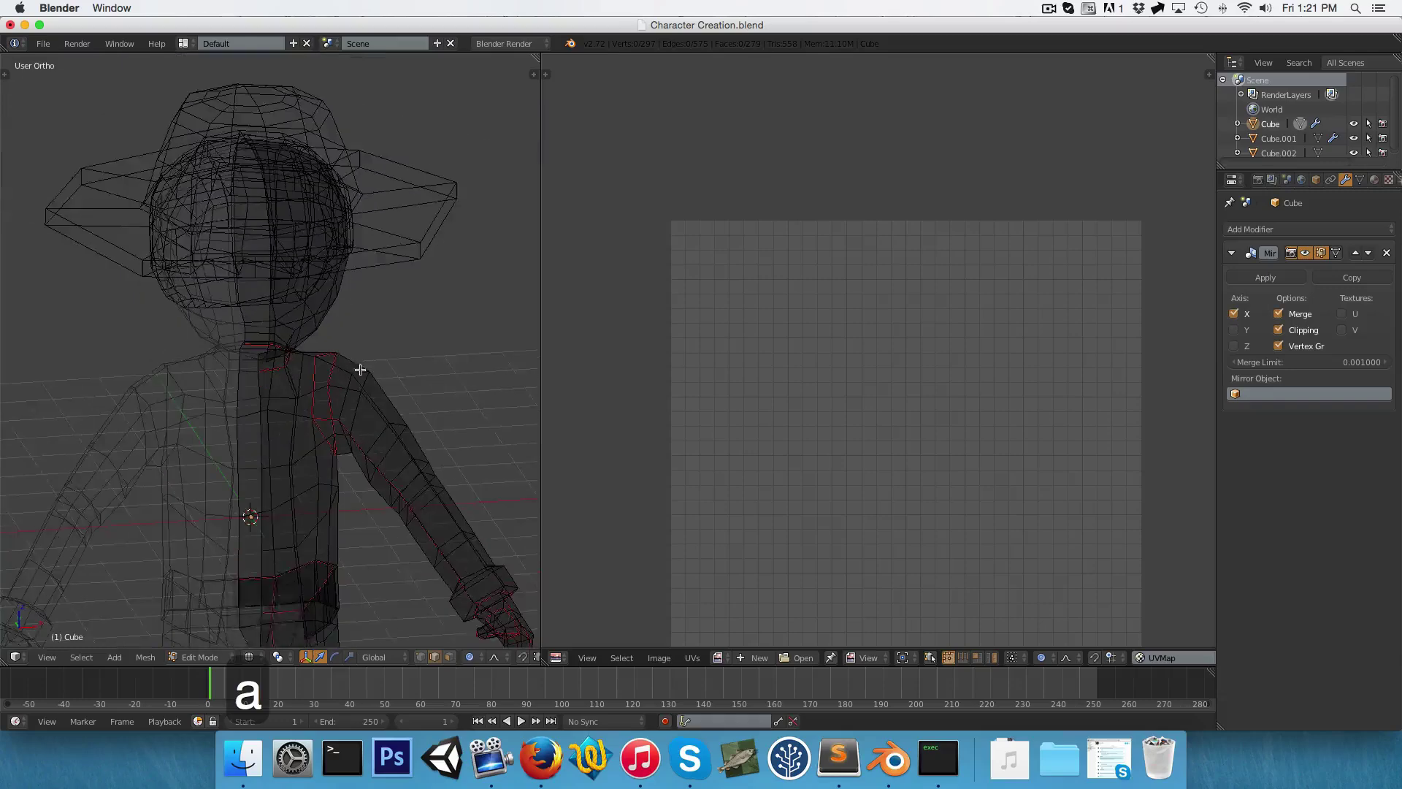
key(z)
Select the full body mesh and unwrap it with the new neck seam
scroll(372, 394, down, 3)
shift+middle_drag(391, 422, 375, 290)
key(a)
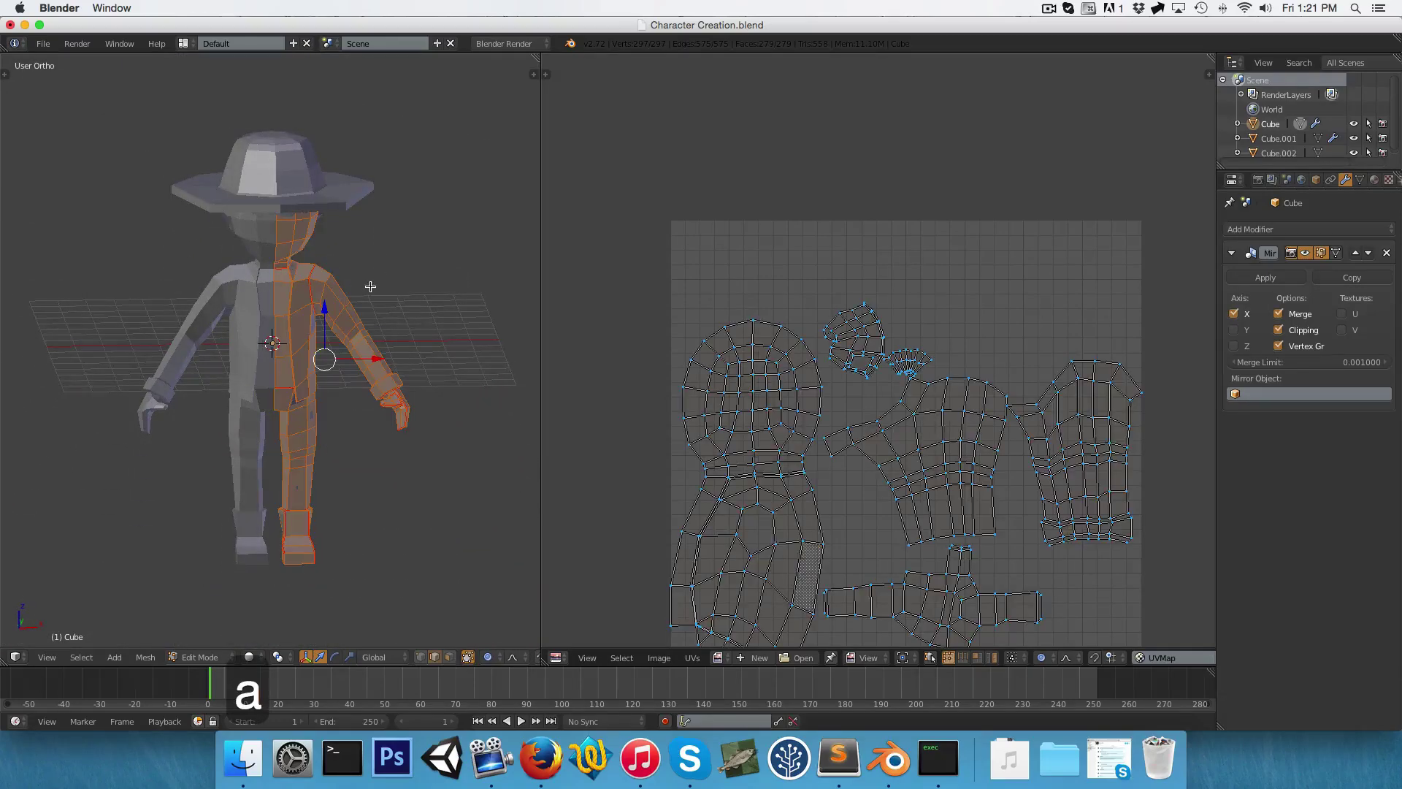
key(u)
click(371, 286)
Examine the torso island in the UV layout and box-select the overlapping UVs at its lower corner
scroll(839, 340, down, 1)
middle_drag(901, 384, 889, 317)
scroll(899, 260, up, 4)
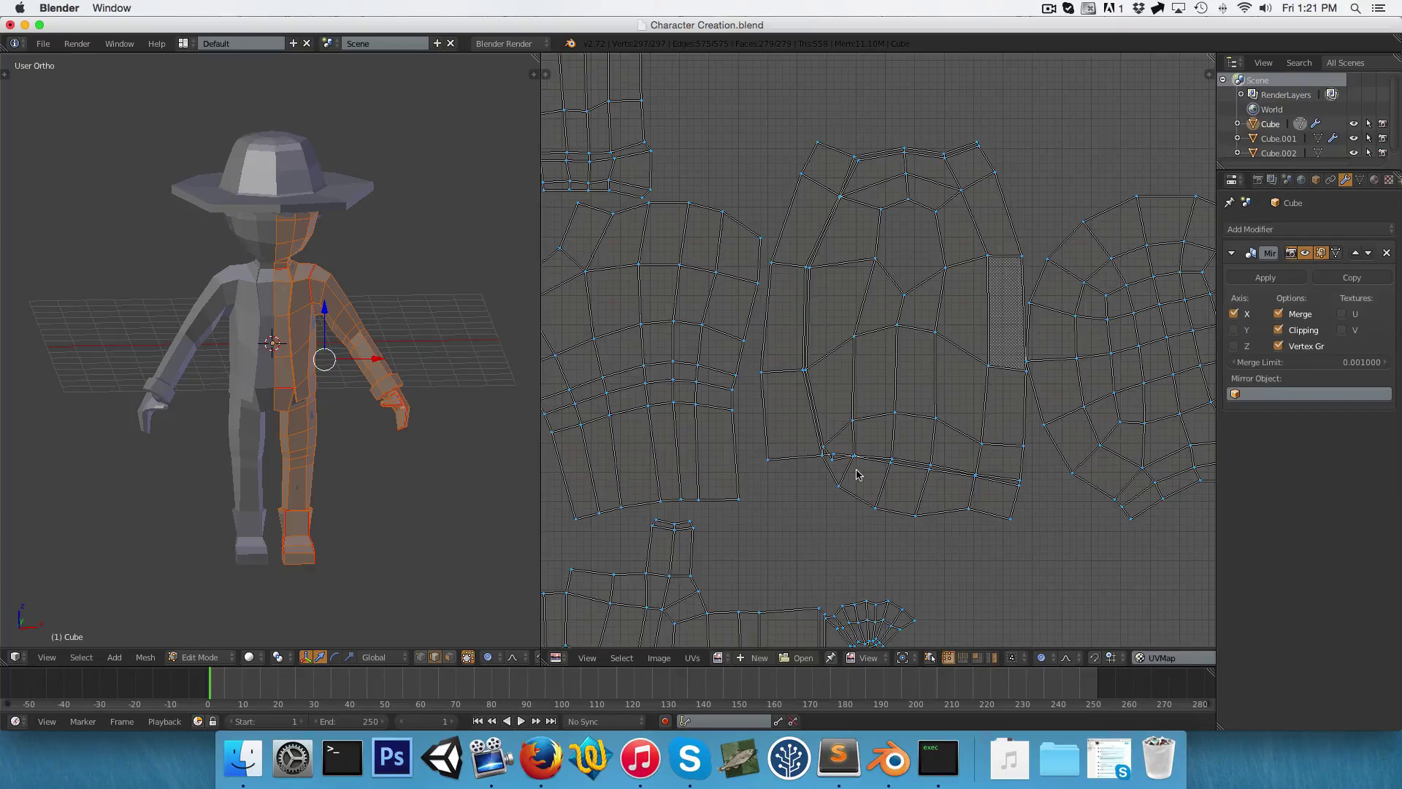
scroll(857, 475, up, 6)
key(a)
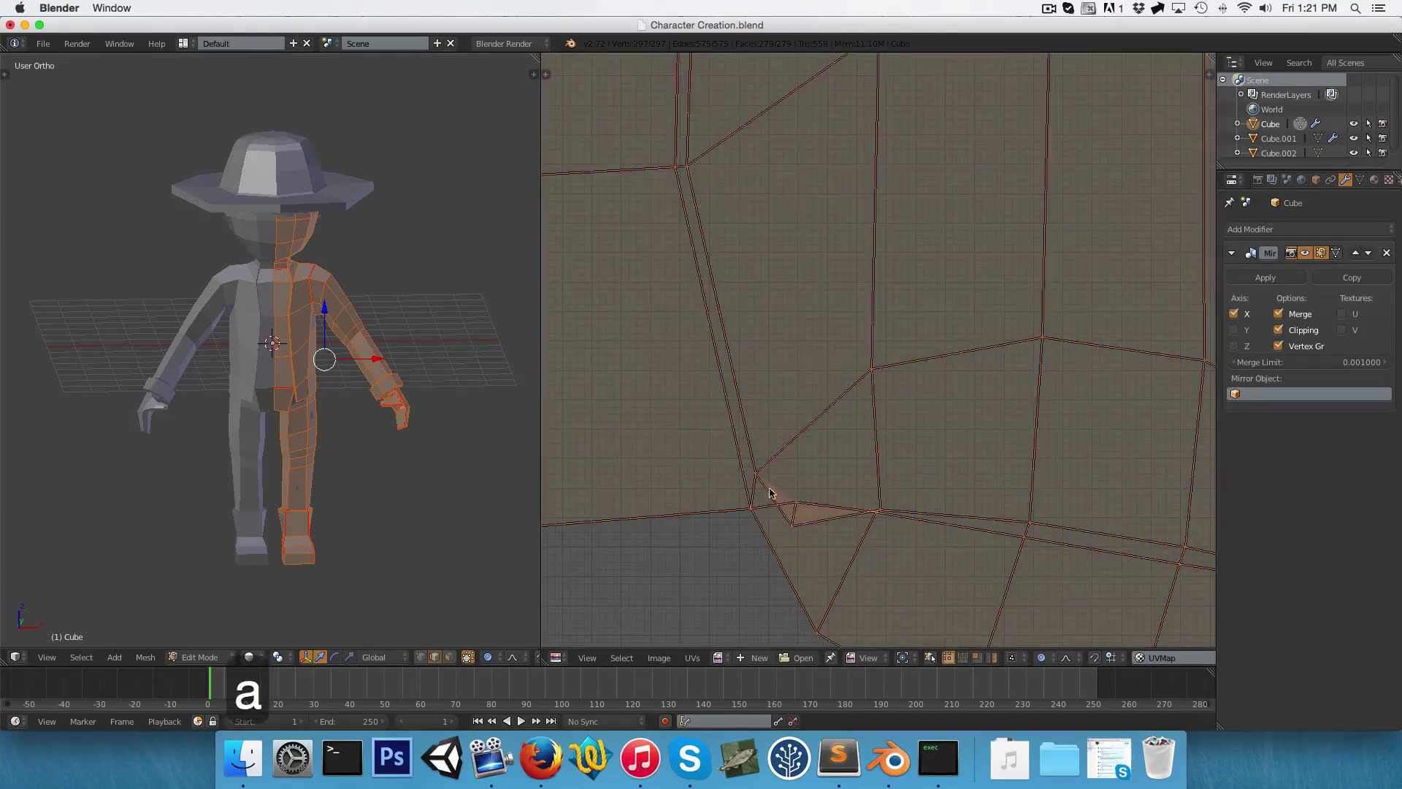
key(a)
key(b)
drag(729, 423, 879, 551)
Mark the jacket's front edge from the waist seam down to and around the hem corner as a seam
scroll(305, 386, up, 8)
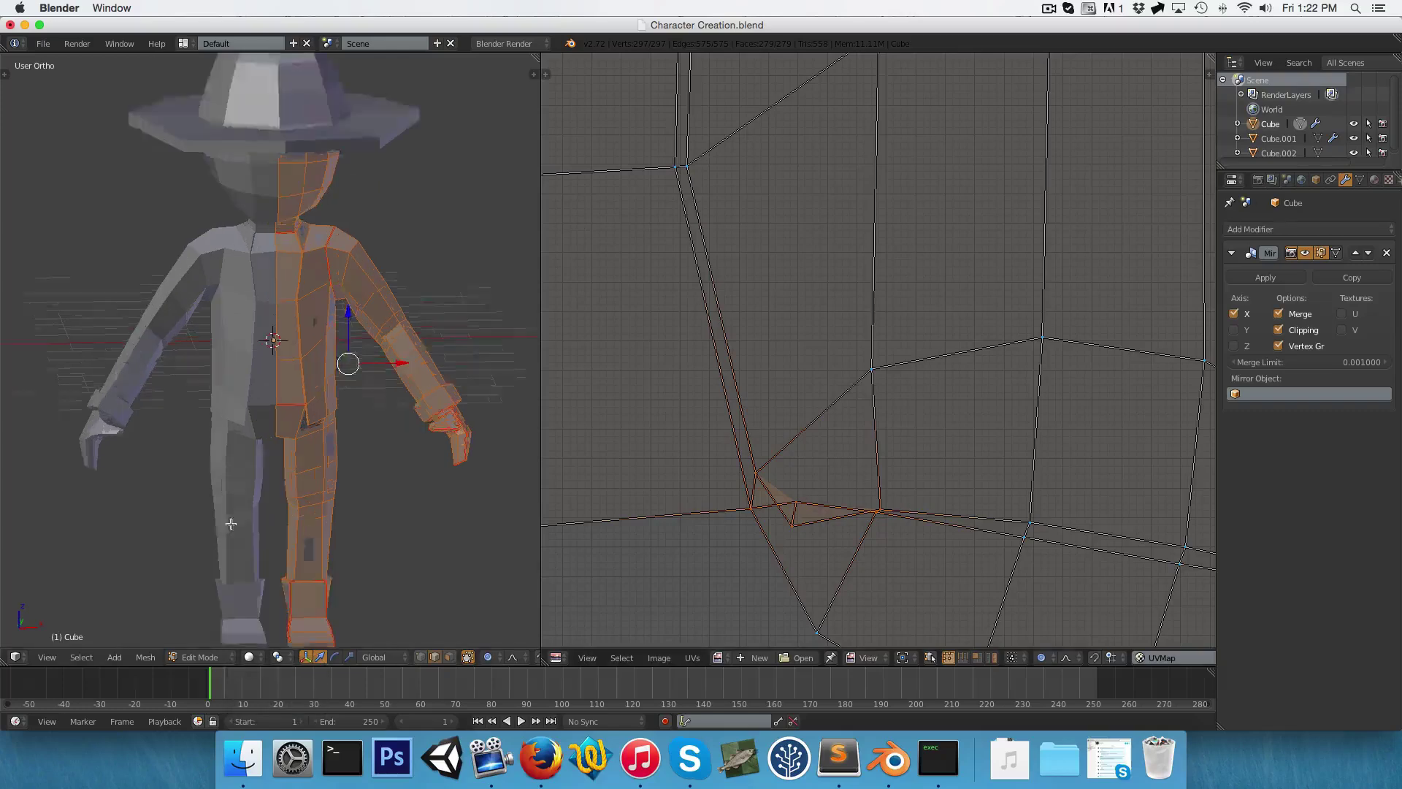
key(a)
scroll(235, 338, up, 6)
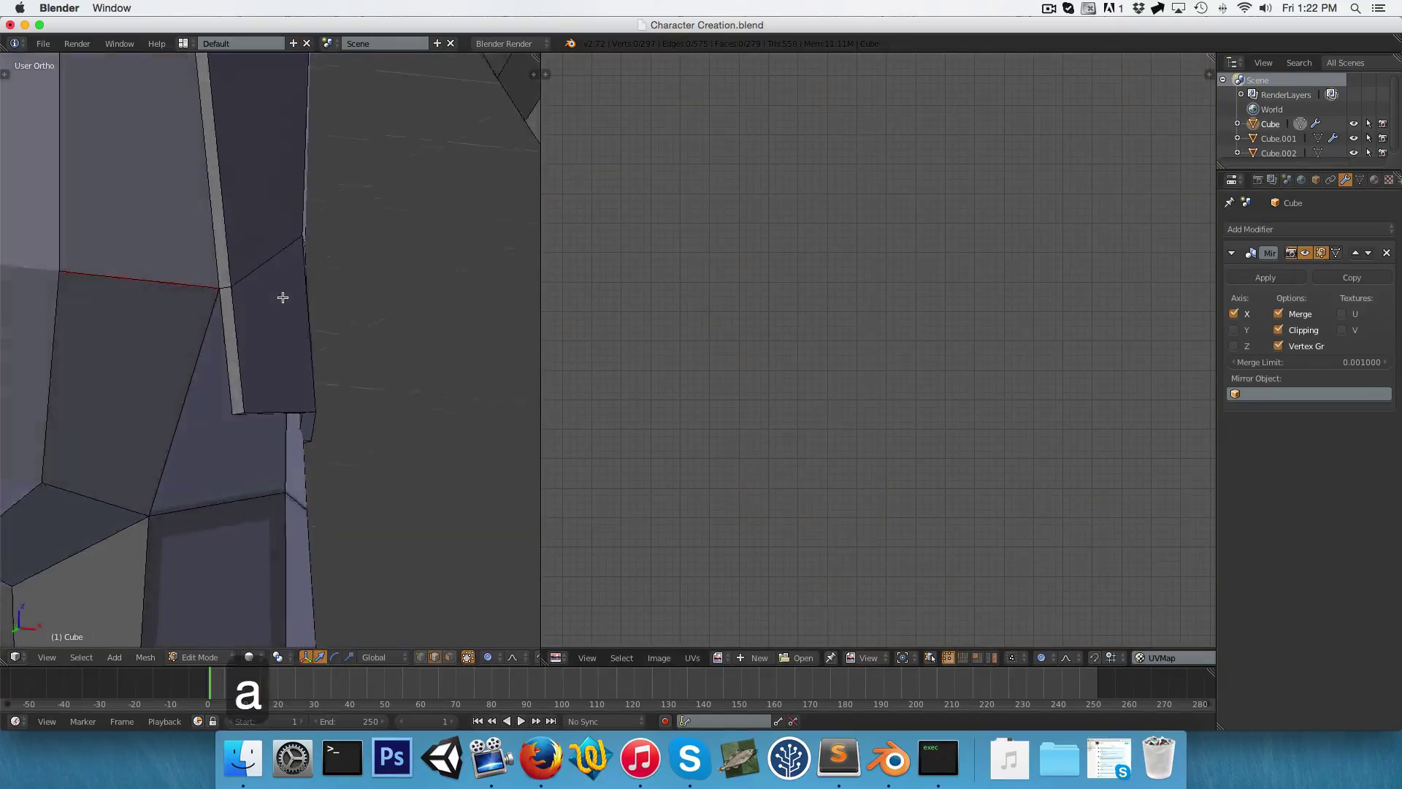
middle_drag(232, 444, 193, 481)
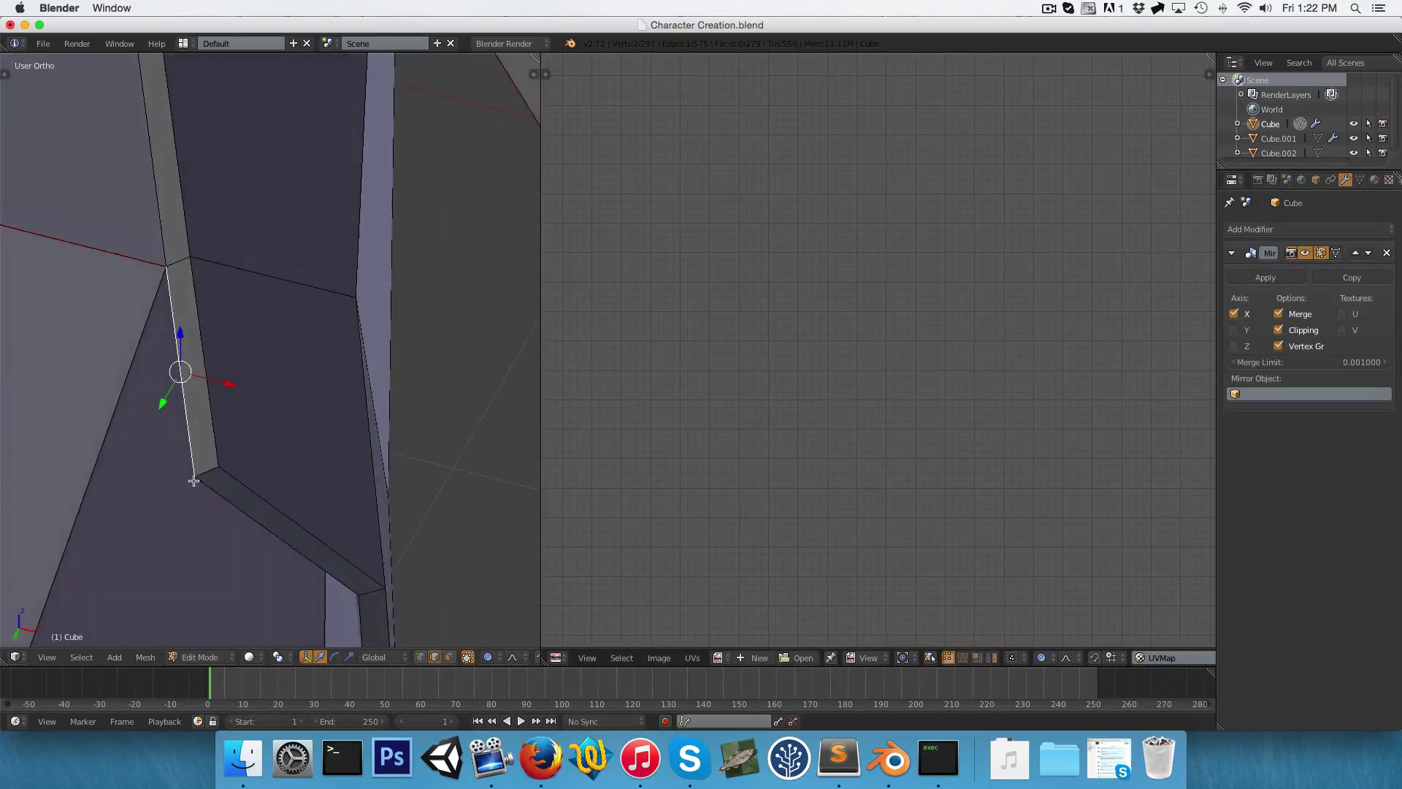
key(ctrl+e)
click(205, 462)
Select the full body mesh and unwrap it with the added jacket hem seam
key(a)
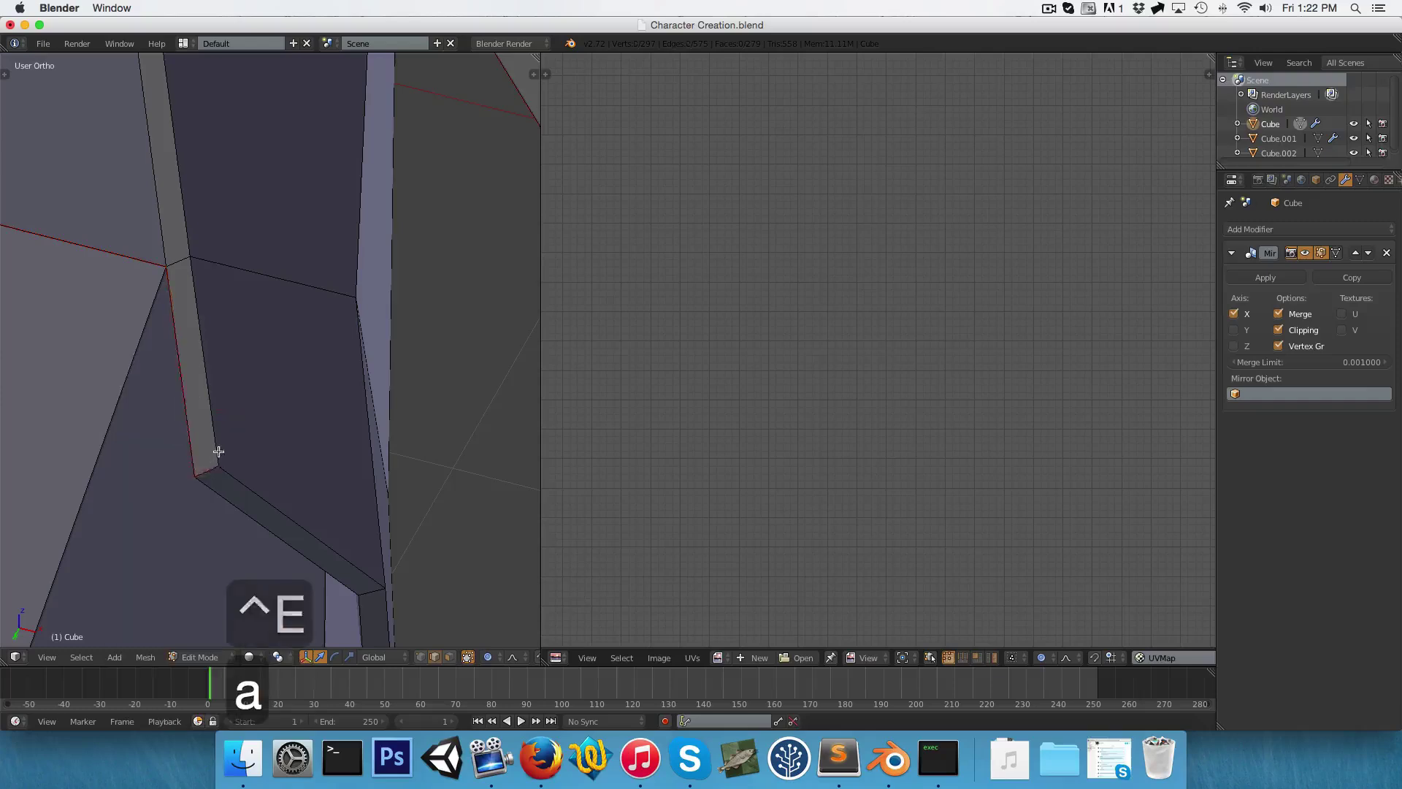
key(u)
click(218, 450)
scroll(895, 388, down, 6)
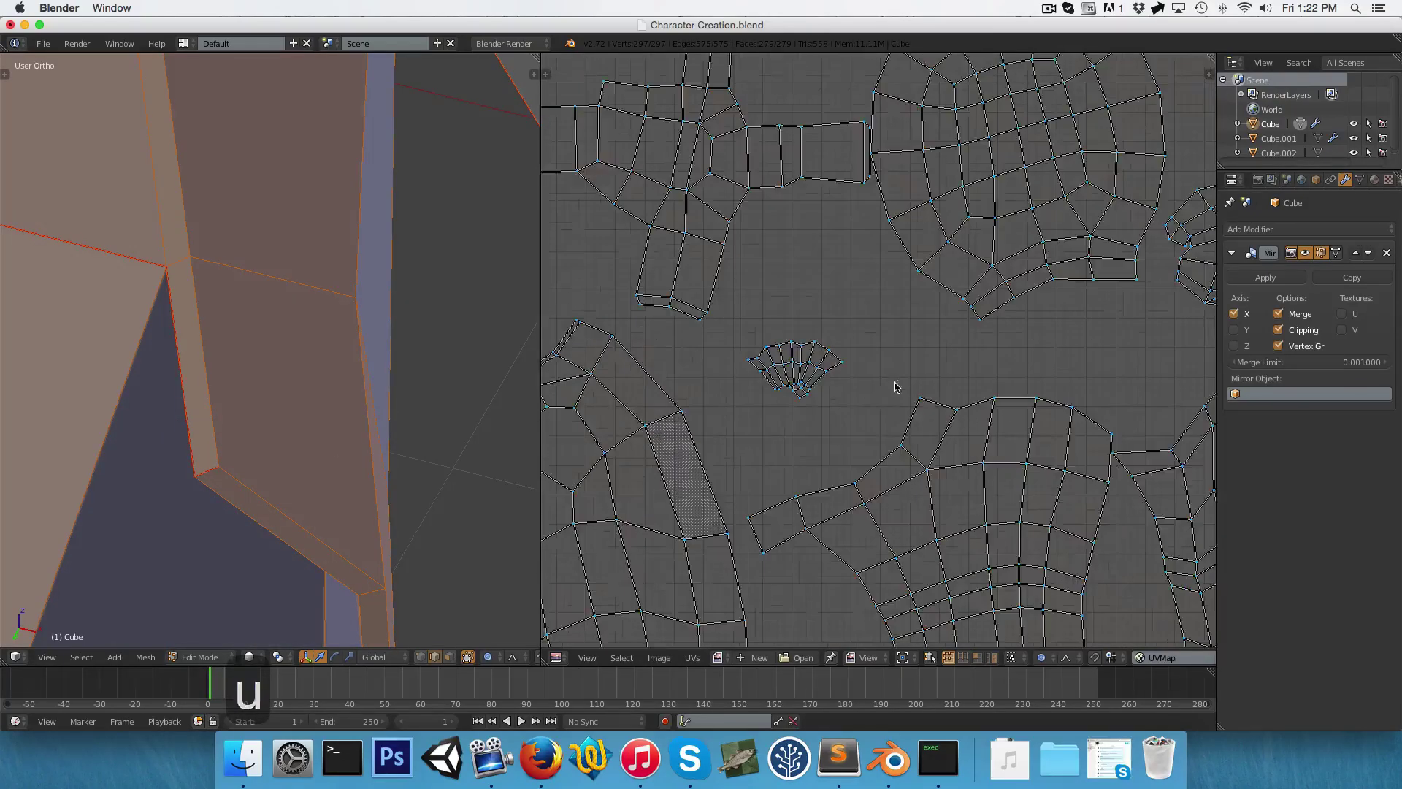
Synchronize the UV and mesh selections, deselect everything, and set the UV selection mode to Face
middle_drag(895, 388, 1073, 218)
scroll(962, 361, down, 1)
key(ctrl+Tab)
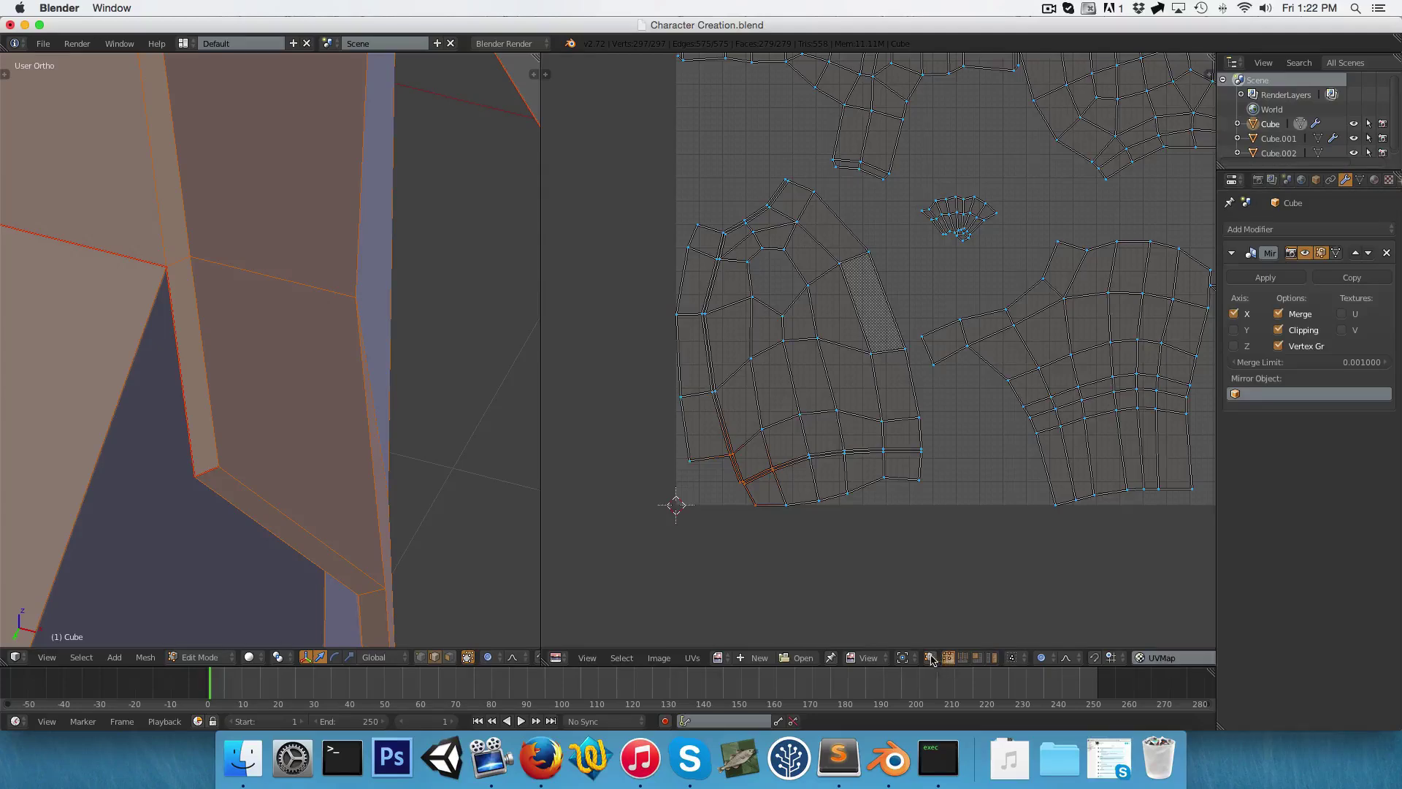
click(930, 658)
key(a)
key(ctrl+Tab)
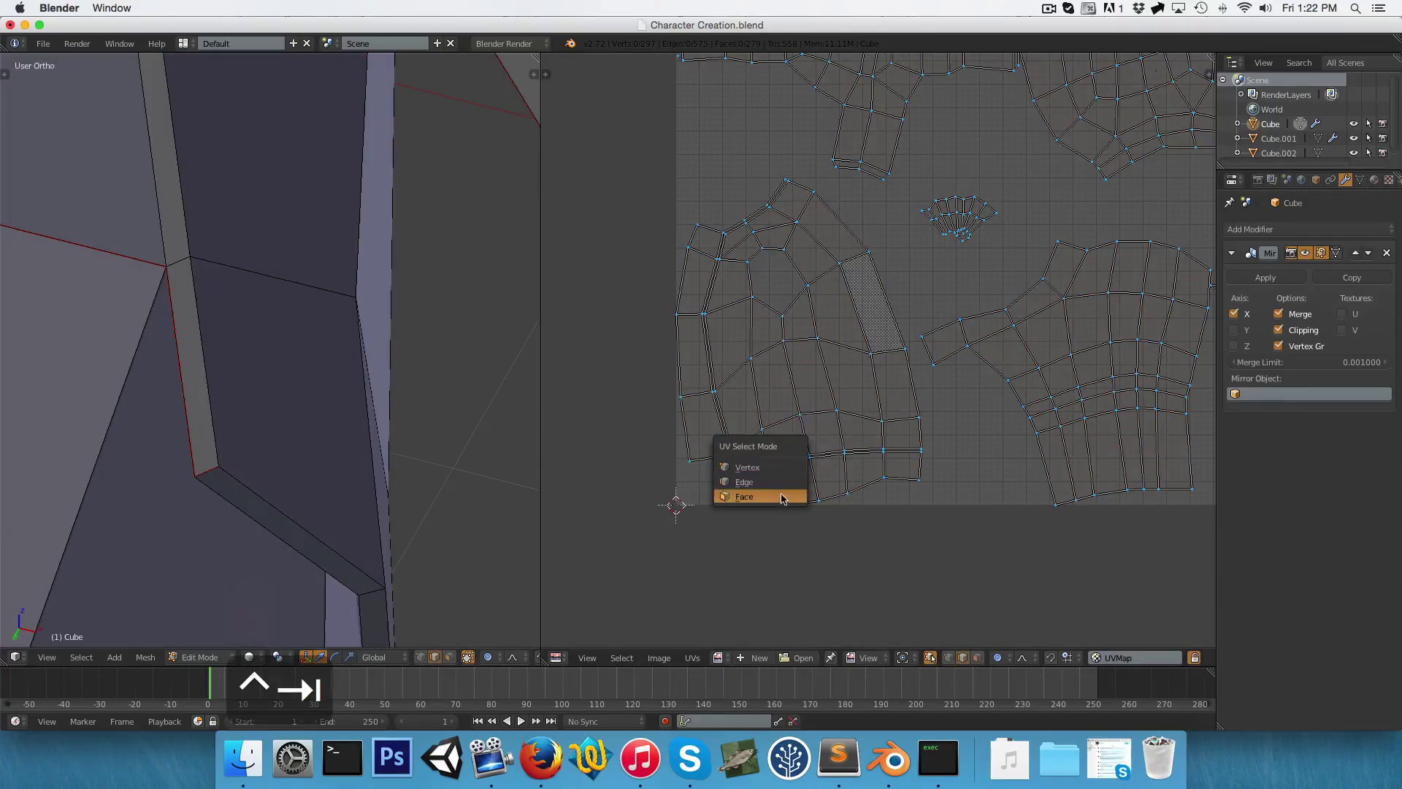
click(782, 499)
Select the narrow jacket-border faces at the torso island's lower corner to locate them on the mesh, and clear the selection
click(774, 485)
shift+click(806, 473)
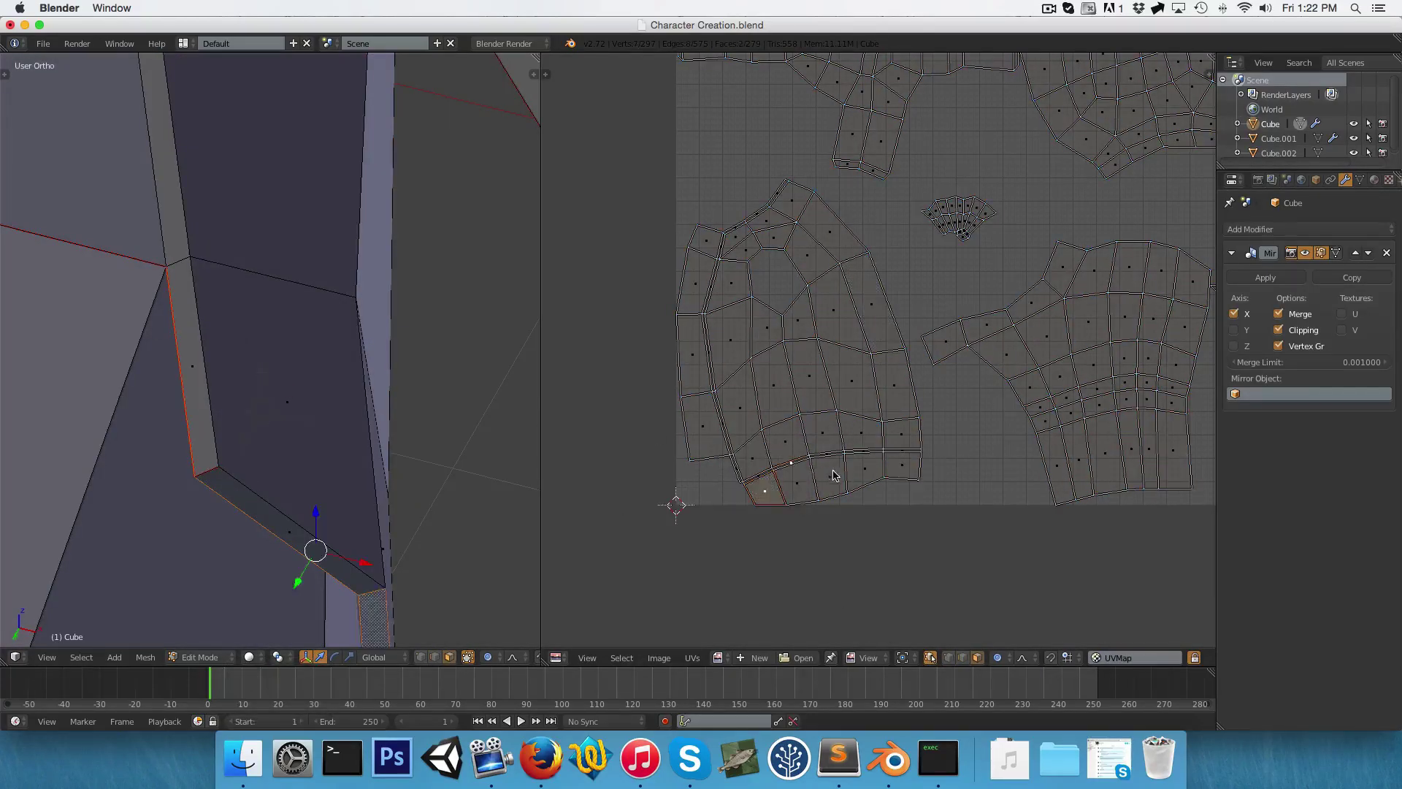
key(a)
scroll(730, 369, up, 7)
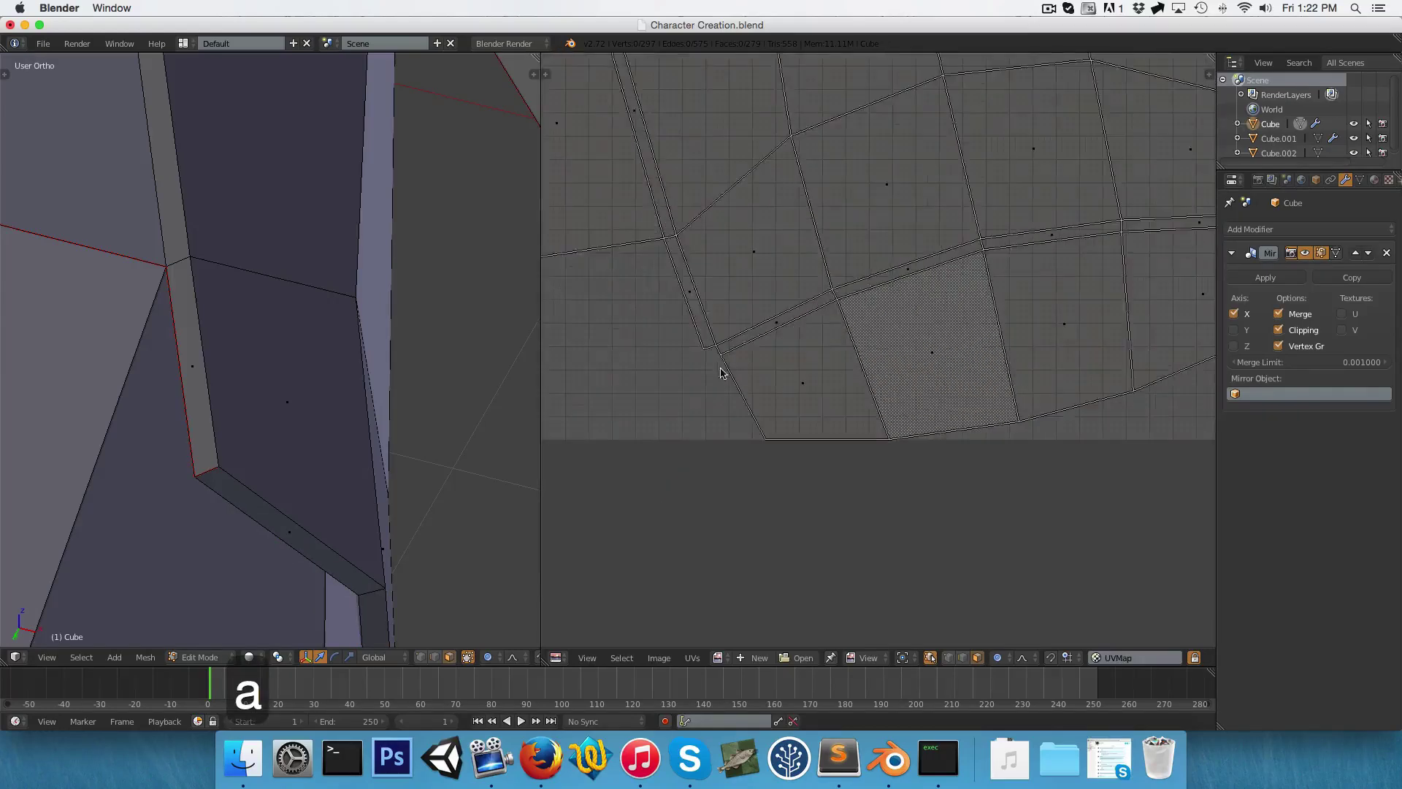
click(767, 321)
shift+click(693, 322)
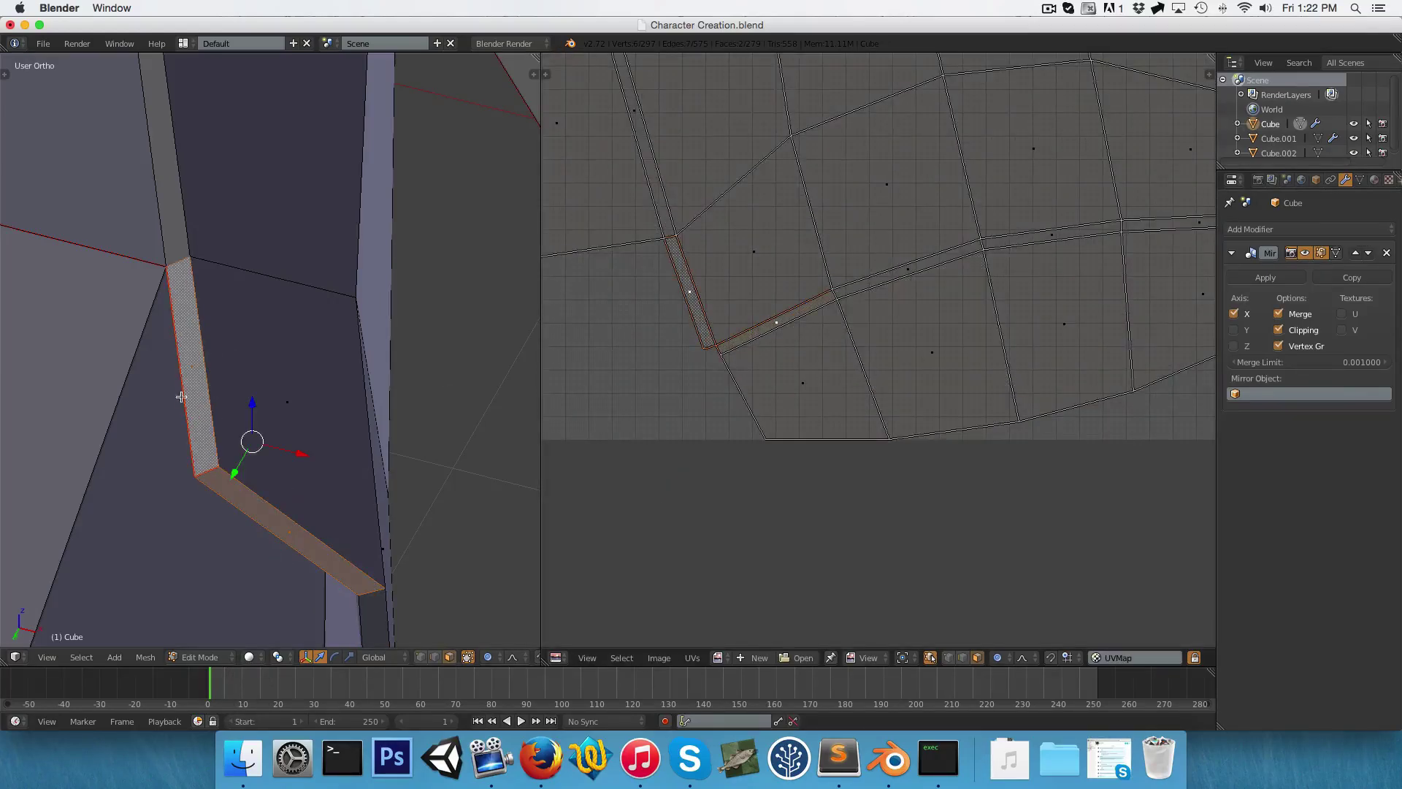
scroll(246, 447, down, 7)
key(1)
key(a)
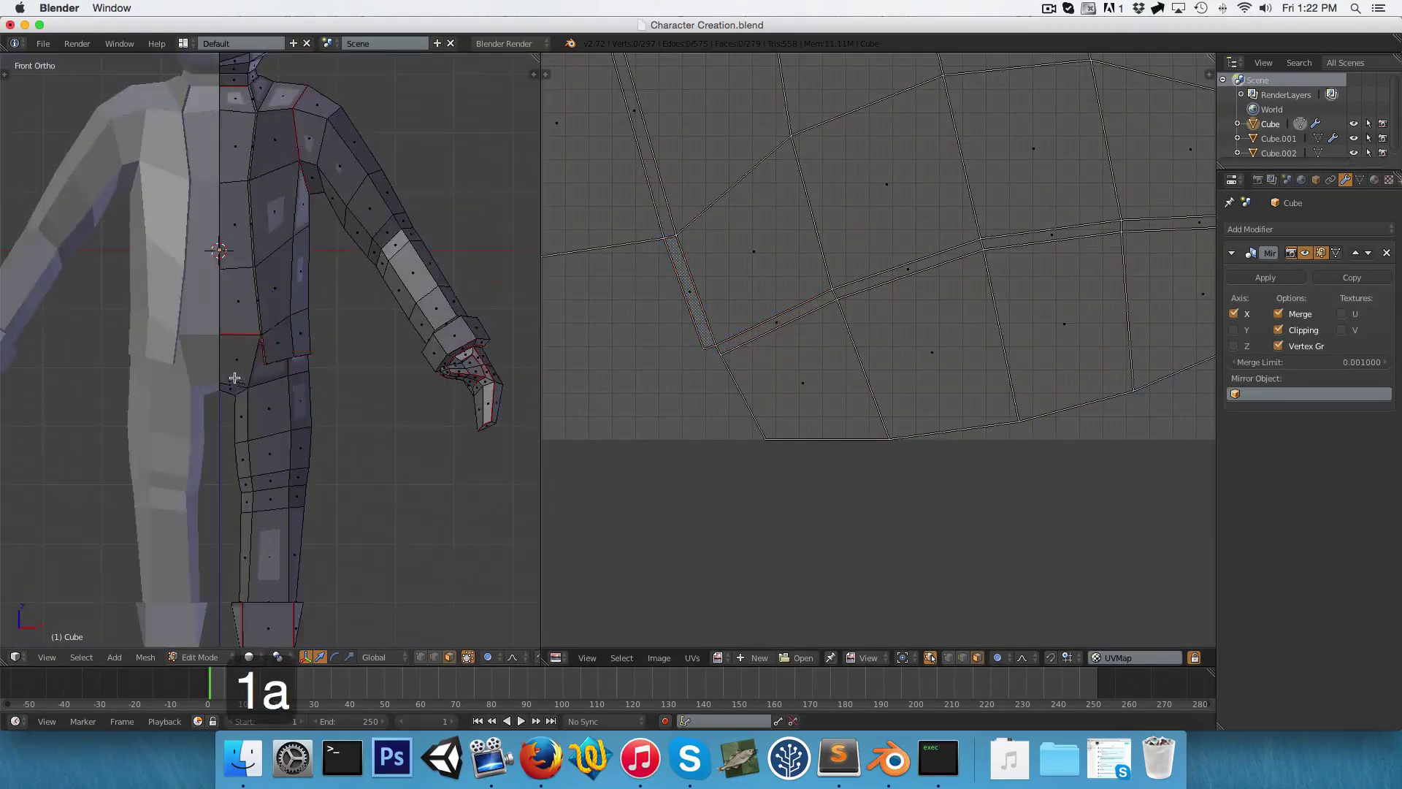
Leave the body mesh, open the hat for editing, and deselect all of its geometry
scroll(233, 375, down, 6)
shift+middle_drag(241, 365, 257, 452)
scroll(255, 317, up, 8)
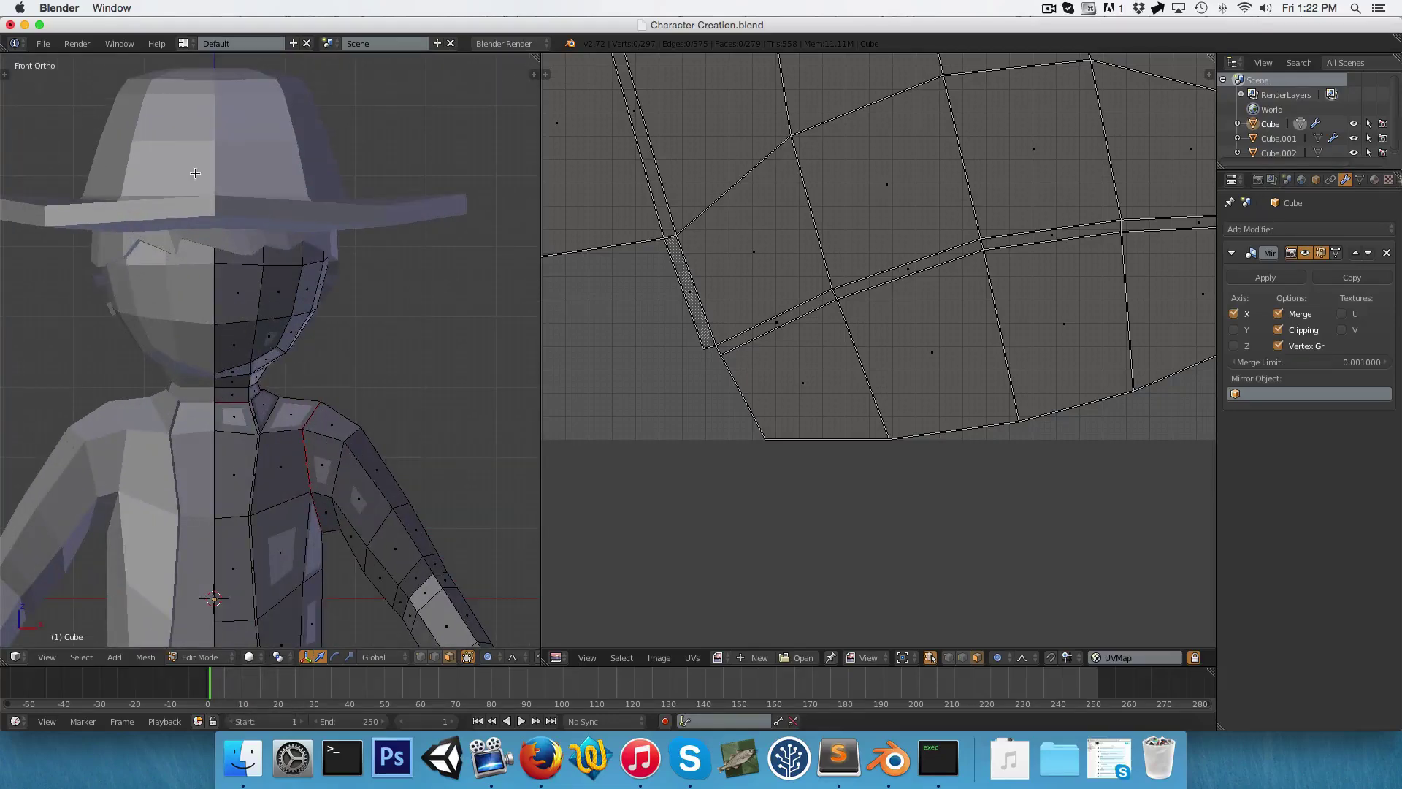
key(Tab)
right_click(229, 138)
key(Tab)
scroll(272, 272, down, 4)
scroll(272, 272, up, 3)
middle_drag(272, 272, 210, 197)
scroll(232, 210, down, 3)
key(1)
key(a)
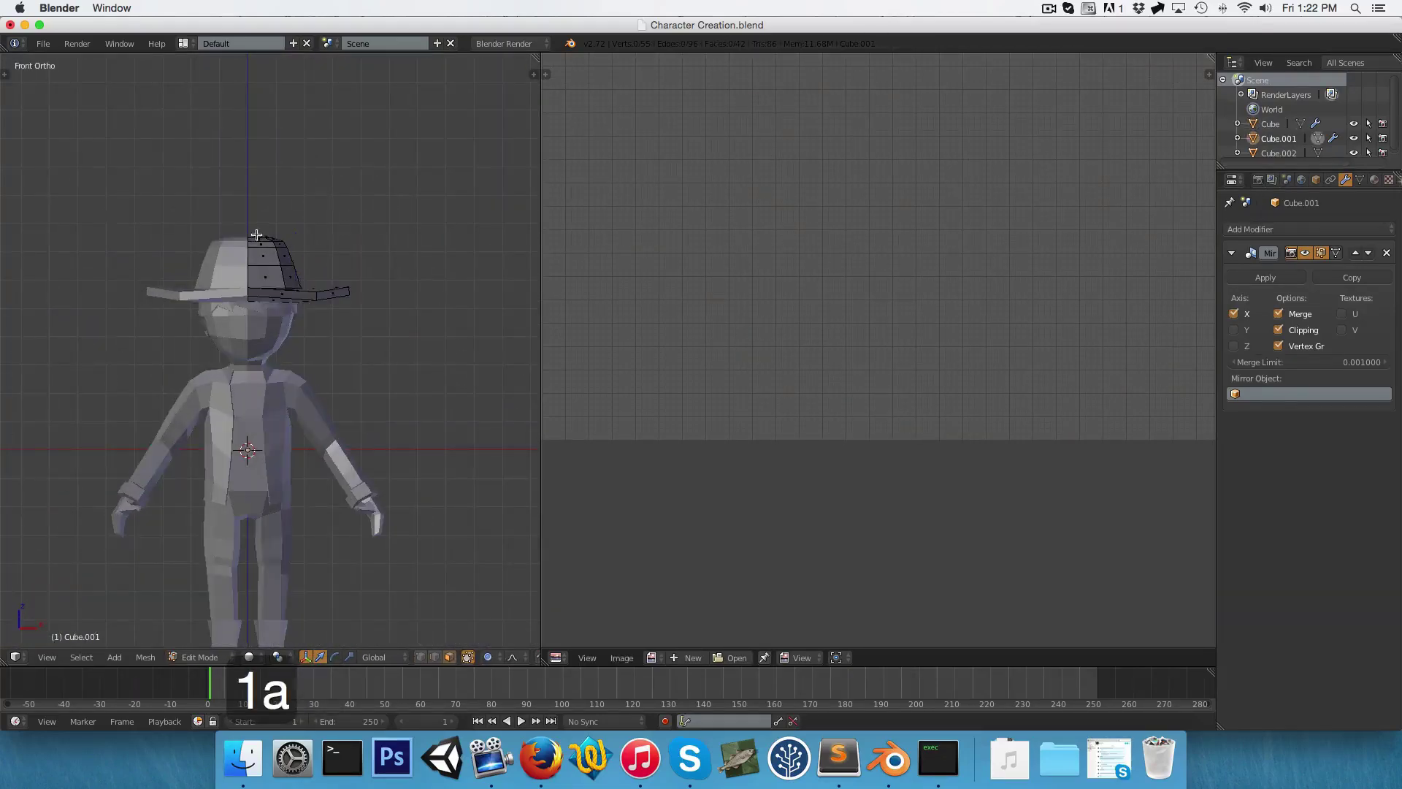
Select the full hat mesh, unwrap it without seams, and examine its UV layout
key(a)
key(u)
click(256, 235)
middle_drag(751, 304, 915, 402)
scroll(916, 402, down, 5)
scroll(962, 344, up, 2)
middle_drag(962, 344, 924, 381)
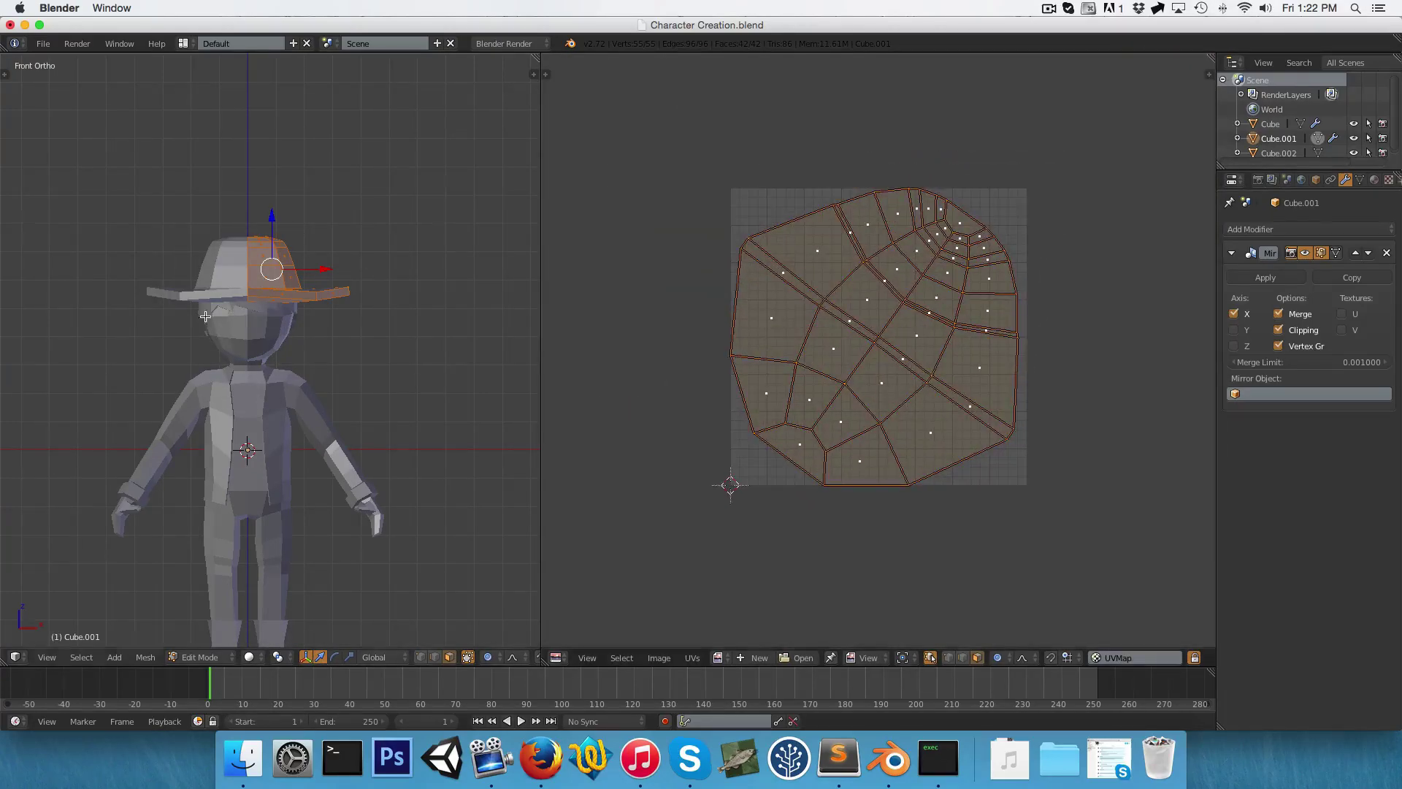
In edge selection mode, select the lower outer edge loop of the hat's brim and mark it as a seam
scroll(273, 242, up, 3)
shift+middle_drag(363, 304, 326, 392)
scroll(326, 392, up, 3)
middle_drag(285, 341, 279, 275)
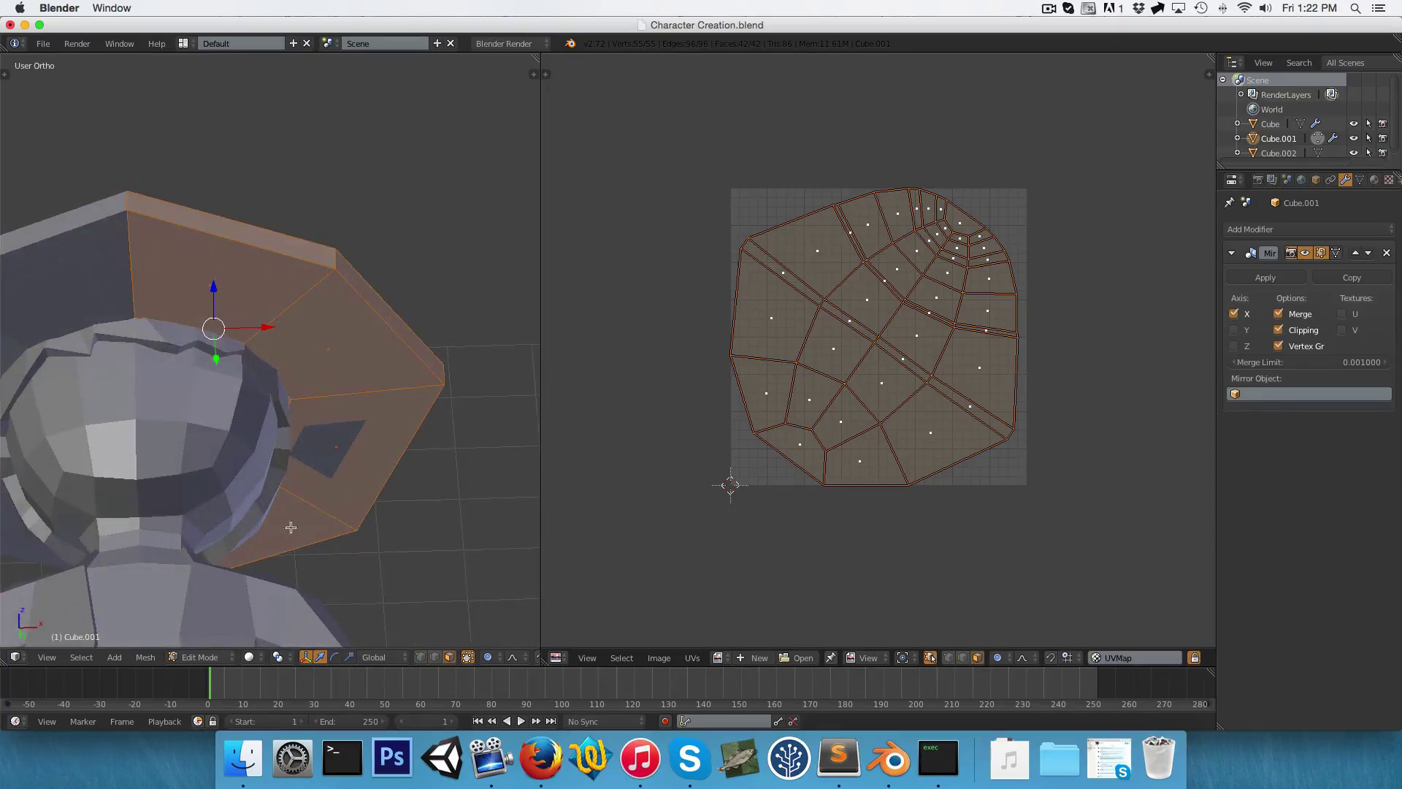
scroll(242, 363, down, 5)
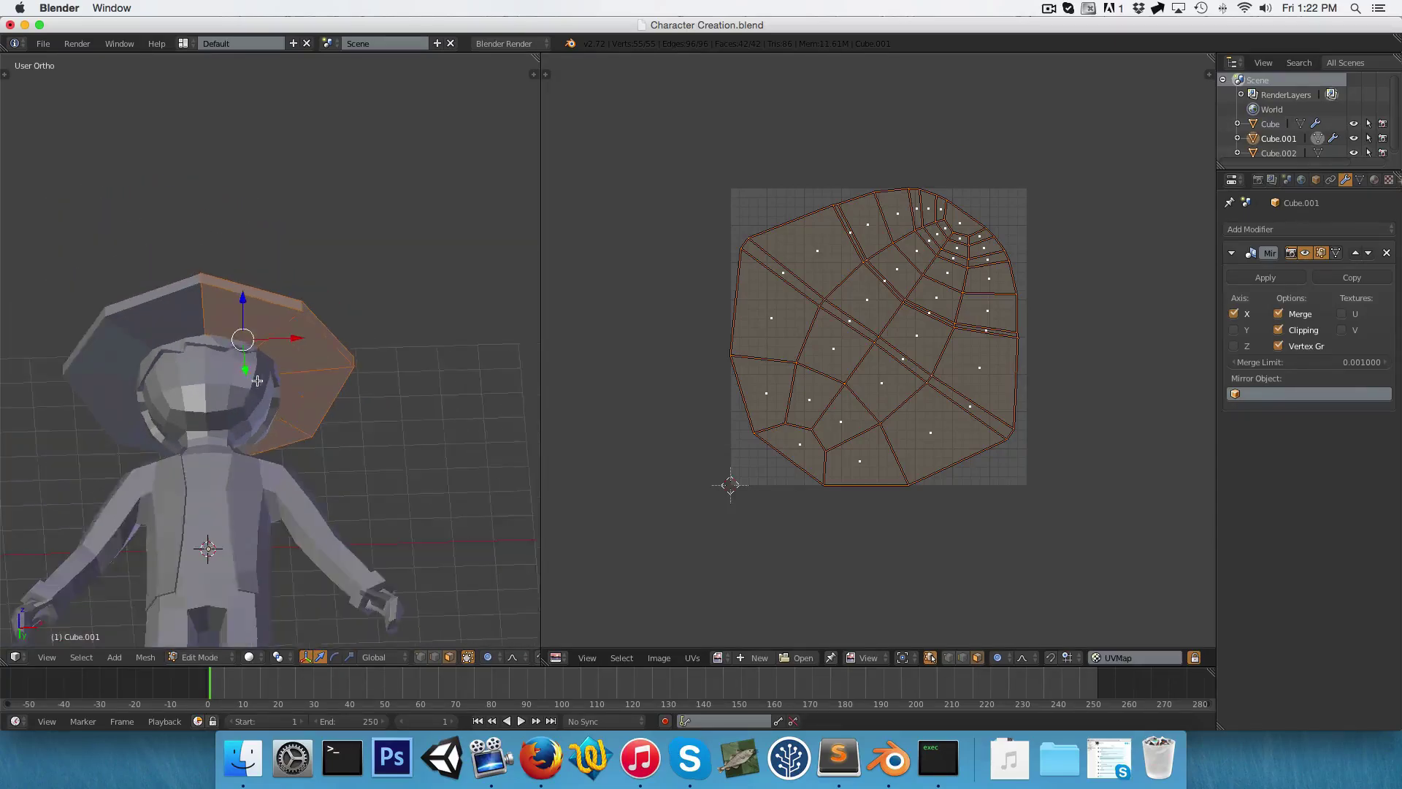
middle_drag(252, 380, 249, 313)
key(Tab)
key(Tab)
key(ctrl+Tab)
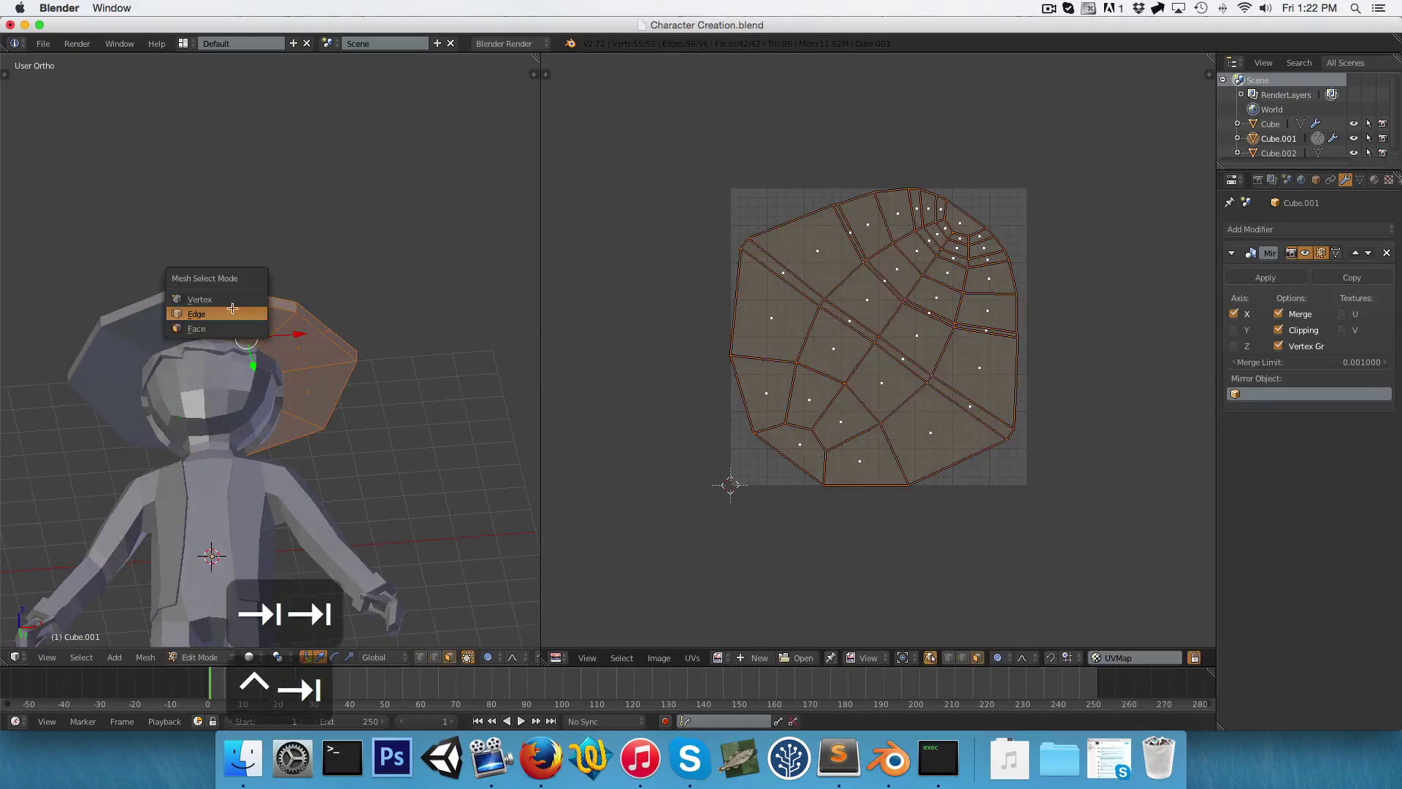
click(248, 305)
alt+right_click(248, 303)
key(ctrl+e)
click(249, 302)
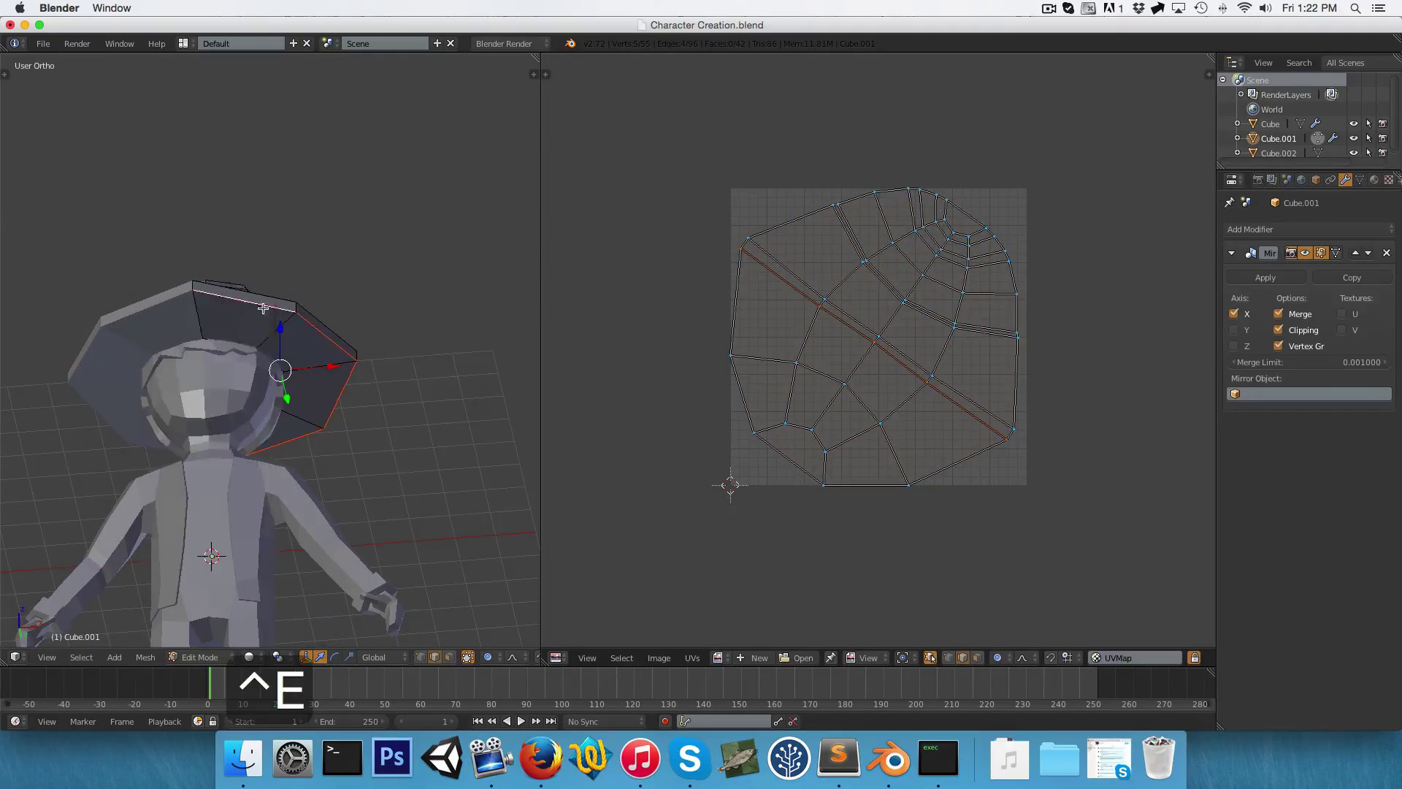
Select the full hat mesh and unwrap it with the brim seam
key(a)
key(u)
click(294, 318)
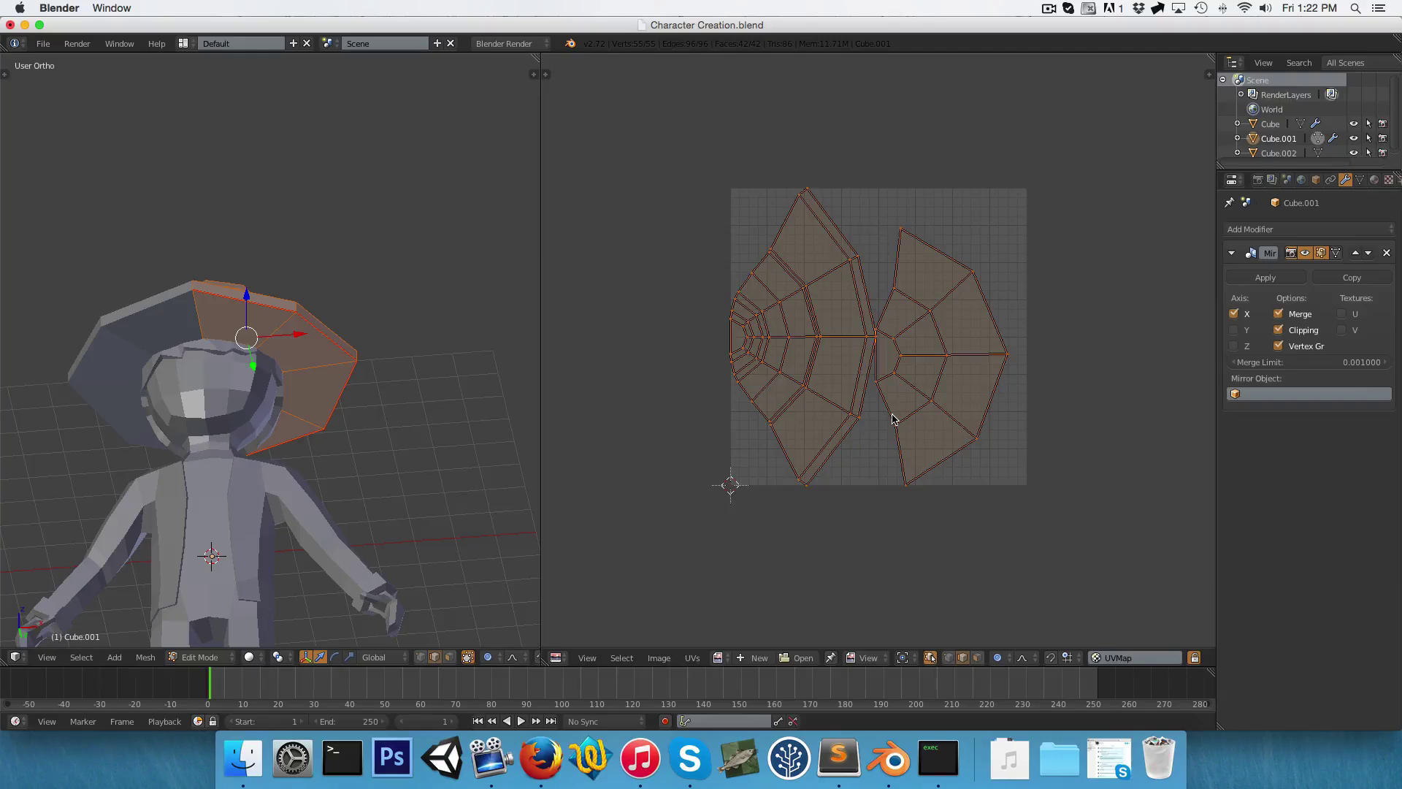
Leave Edit Mode, add the body to the hat selection, and join the two into one object
scroll(276, 377, down, 2)
key(KP_1)
key(Tab)
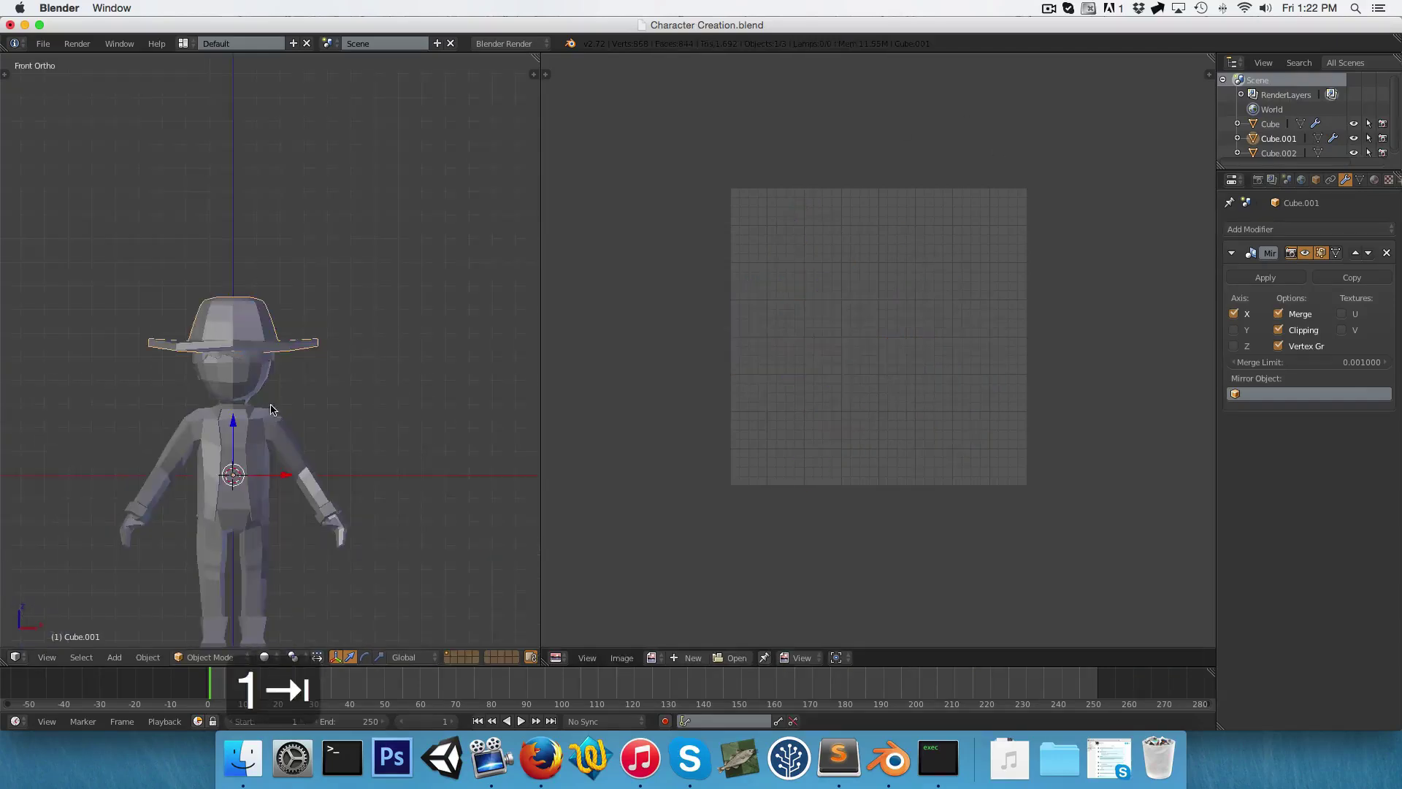
scroll(276, 376, up, 4)
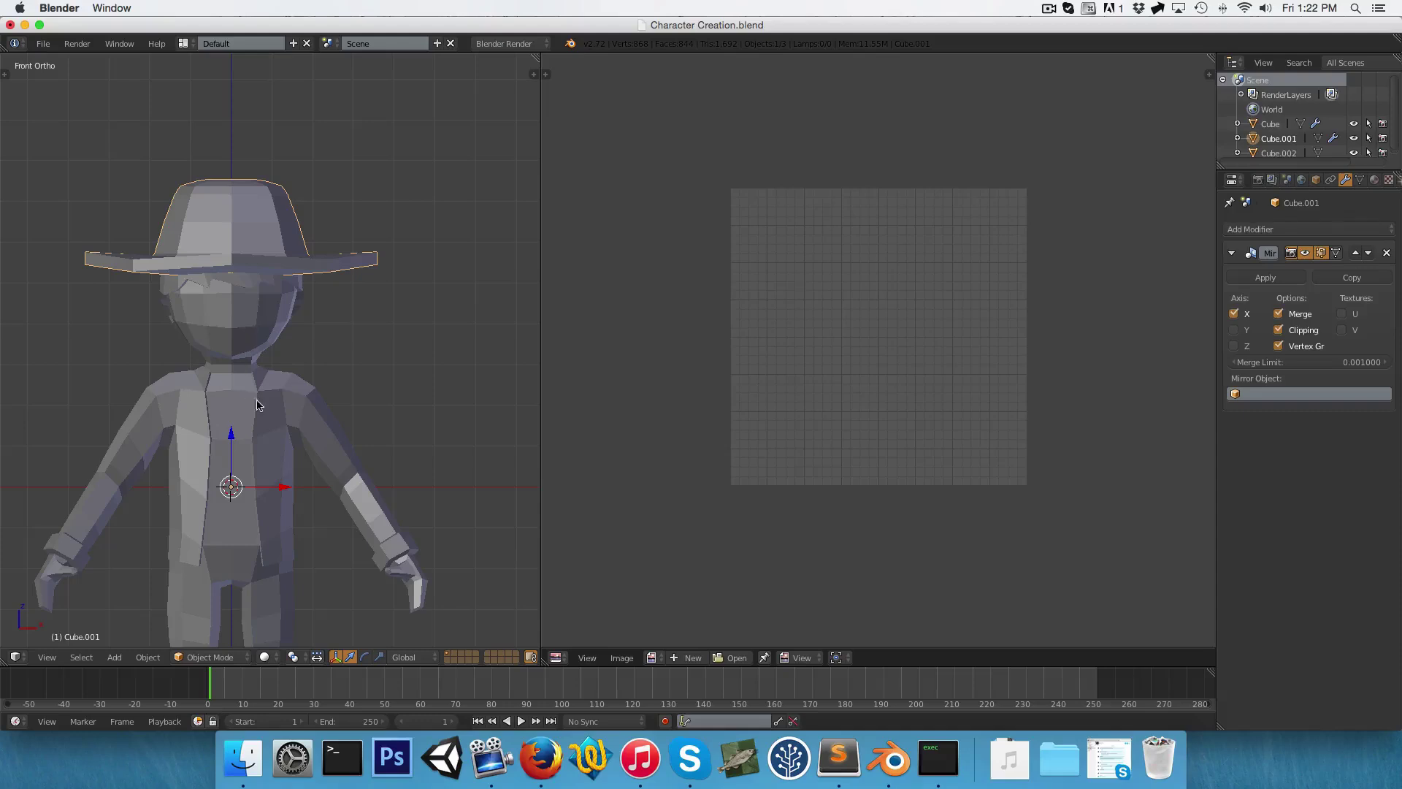
shift+right_click(245, 421)
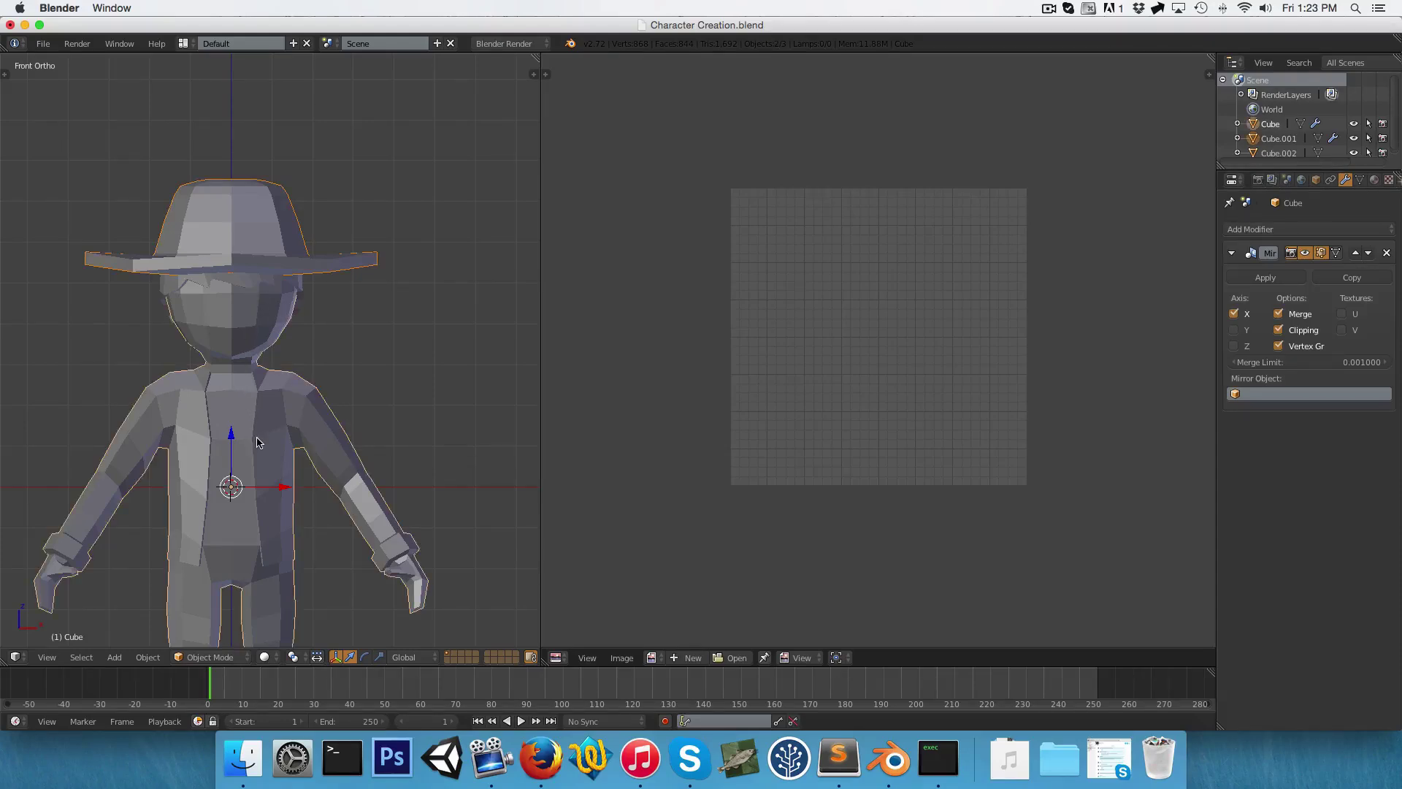
key(ctrl+j)
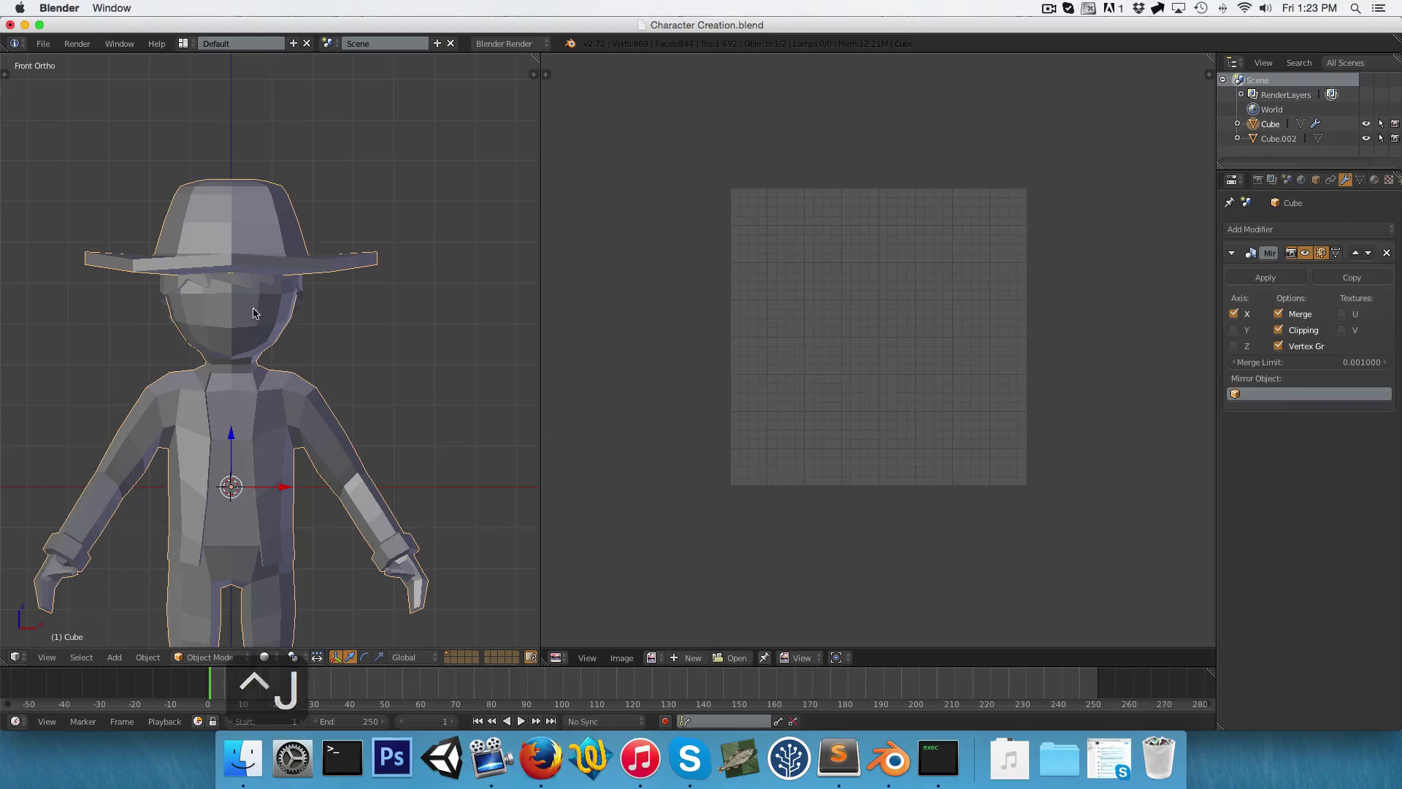
Open the hair object for editing, select its entire mesh, and unwrap it
right_click(254, 313)
scroll(248, 281, up, 3)
key(Tab)
key(a)
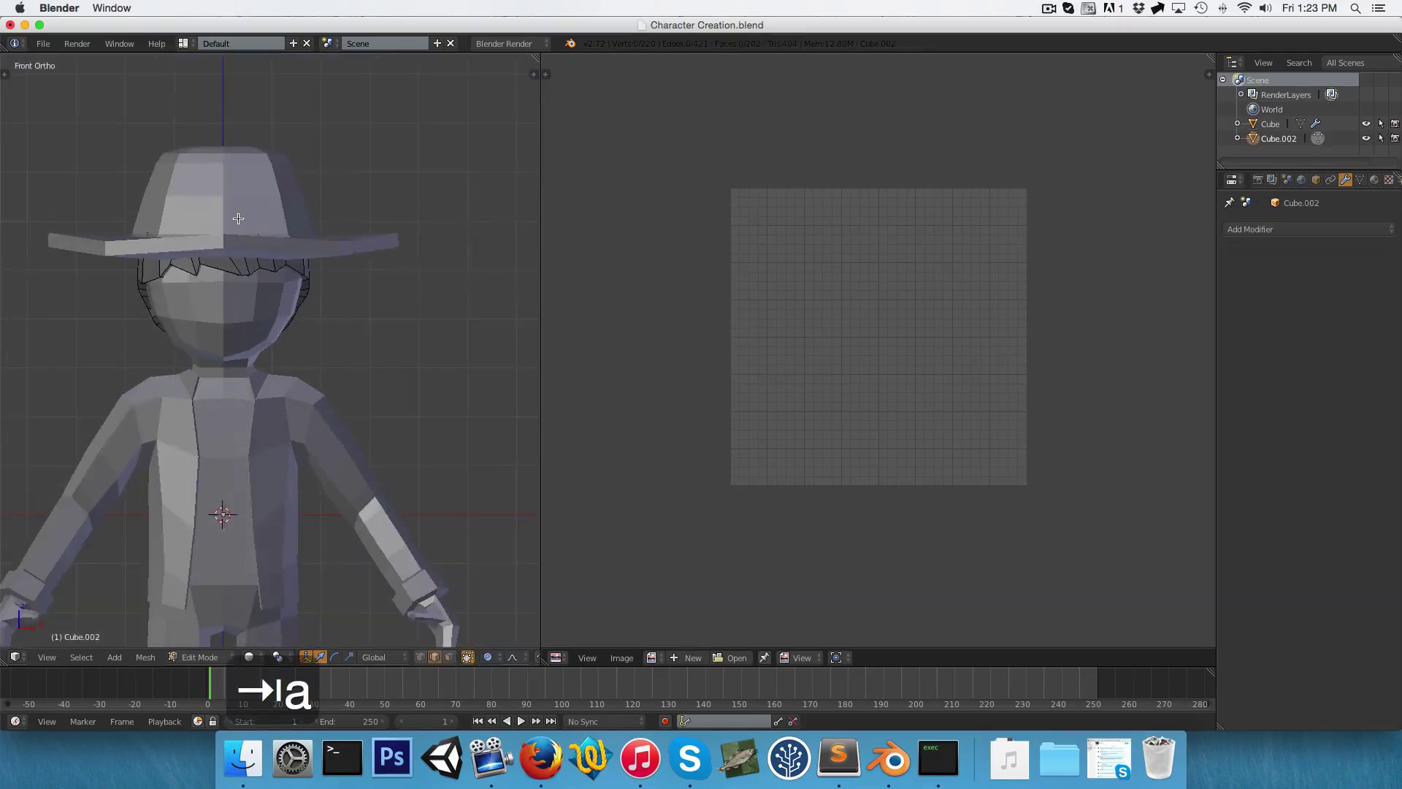
middle_drag(238, 218, 156, 219)
key(a)
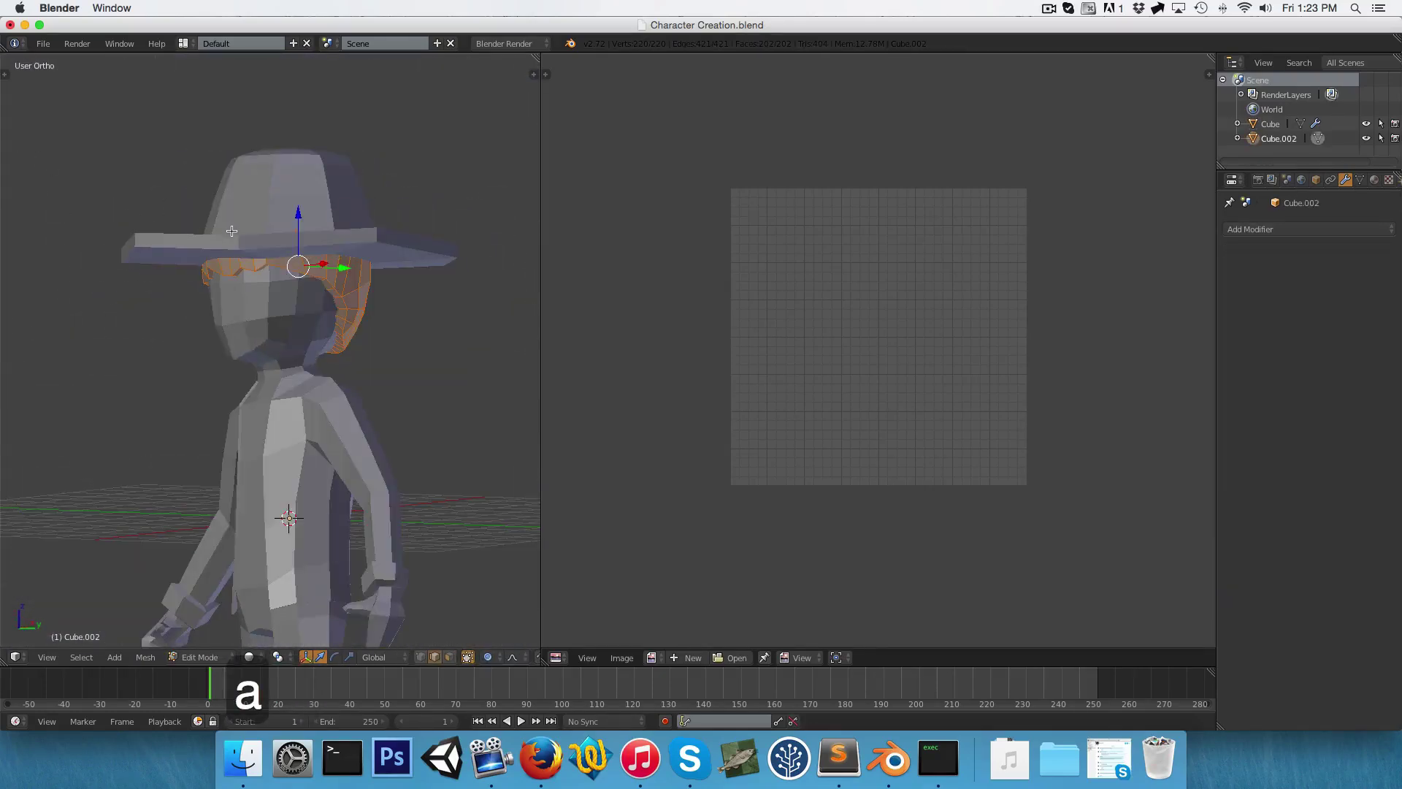
key(u)
click(292, 245)
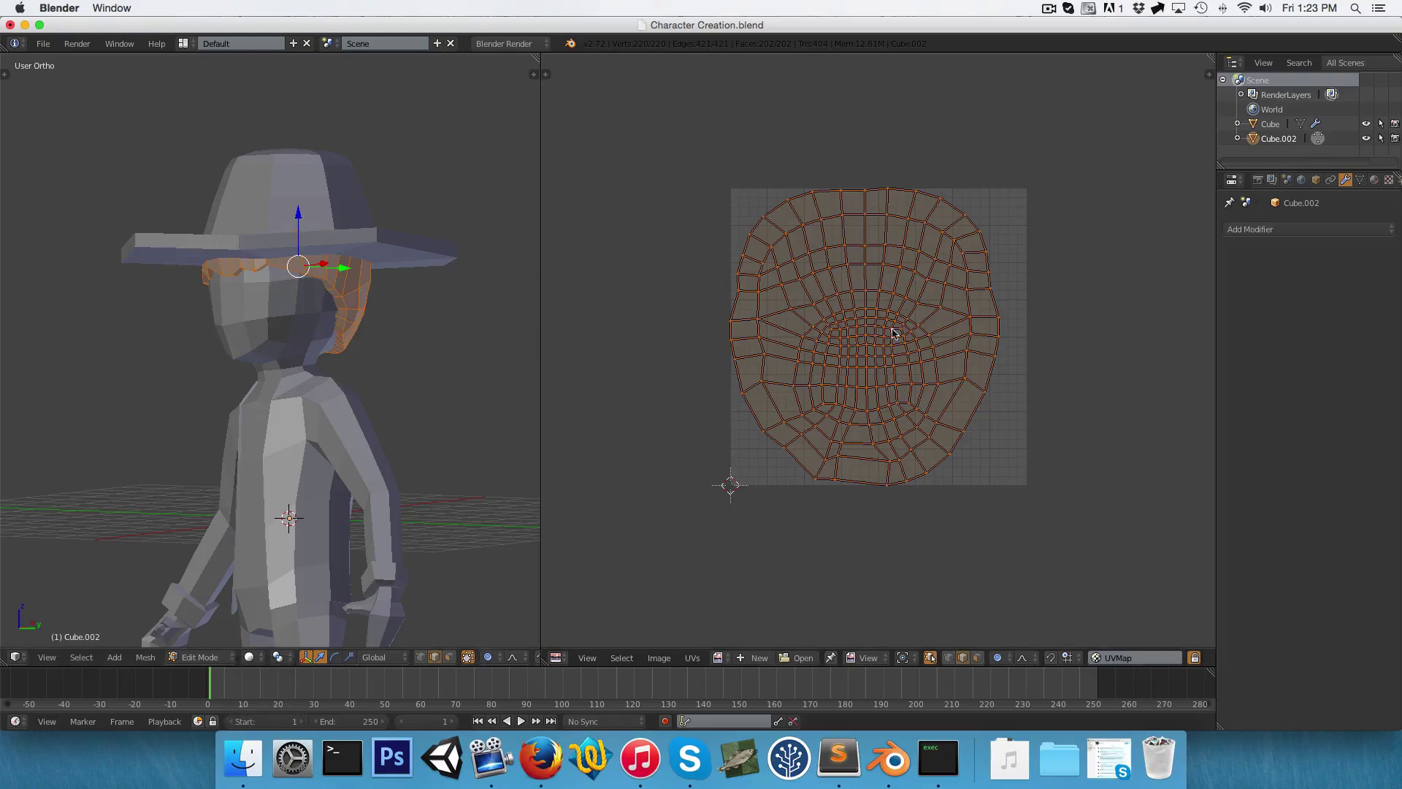
Leave the hair mesh and open the joined body and hat object in Edit Mode
key(1)
scroll(500, 265, up, 4)
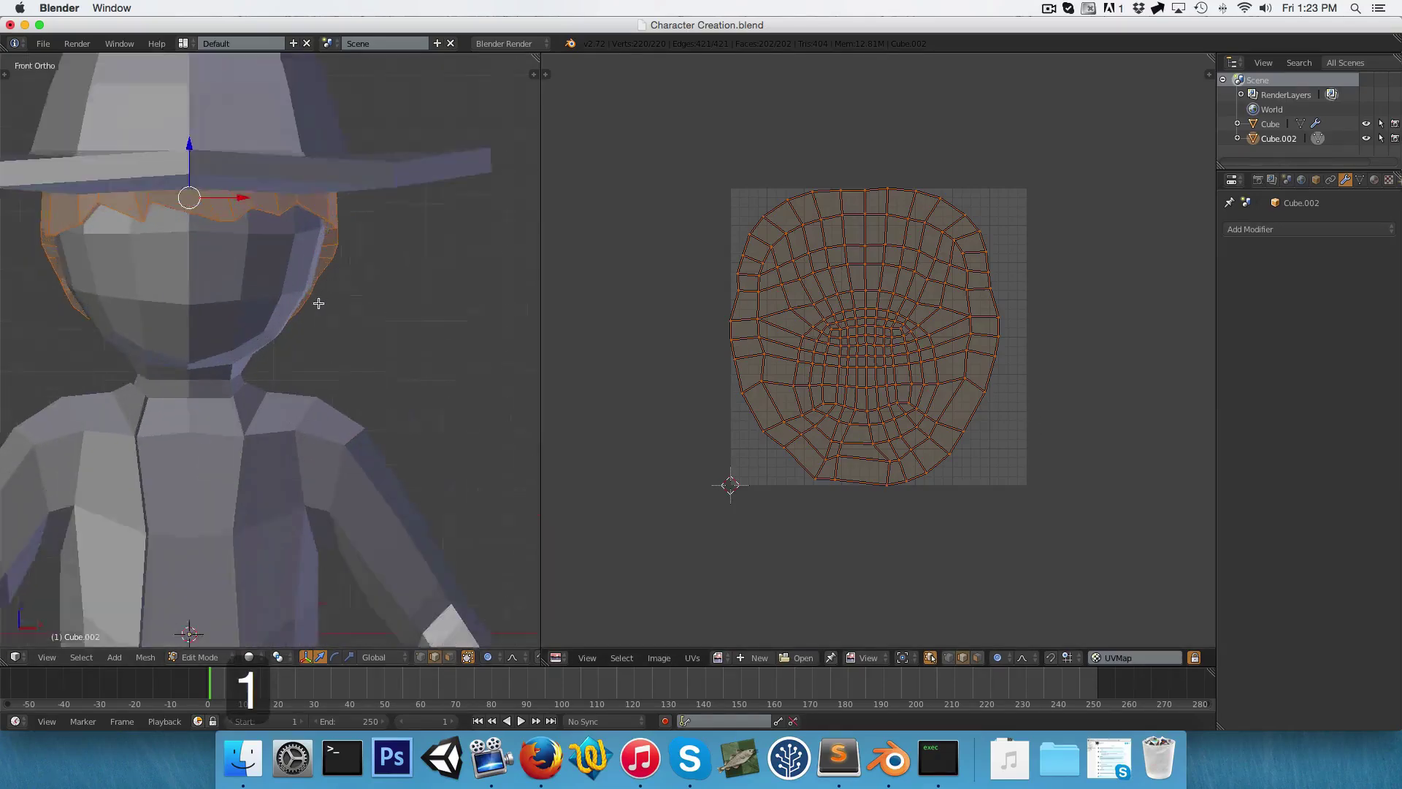
key(Tab)
right_click(228, 459)
scroll(475, 483, down, 3)
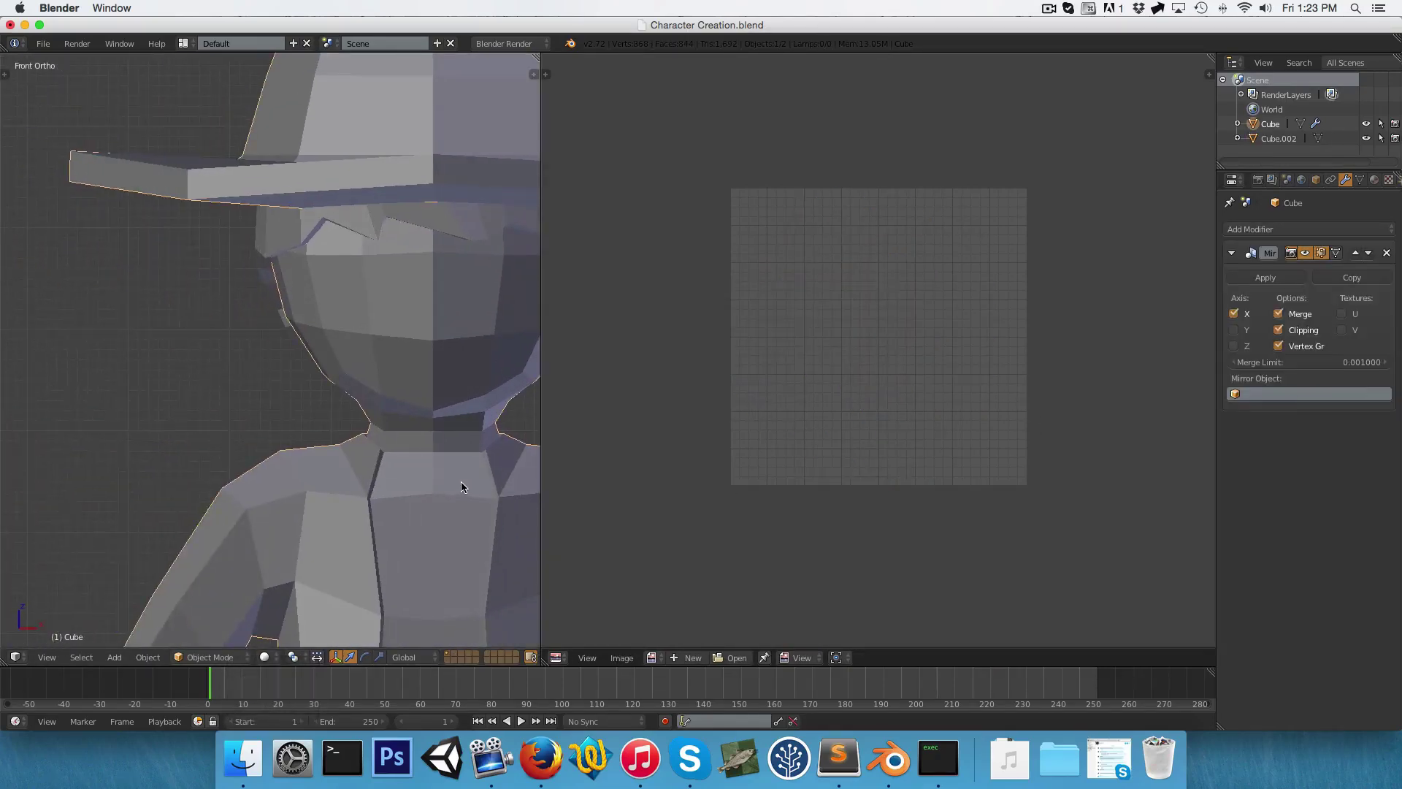
key(Tab)
scroll(235, 374, up, 4)
scroll(235, 375, down, 5)
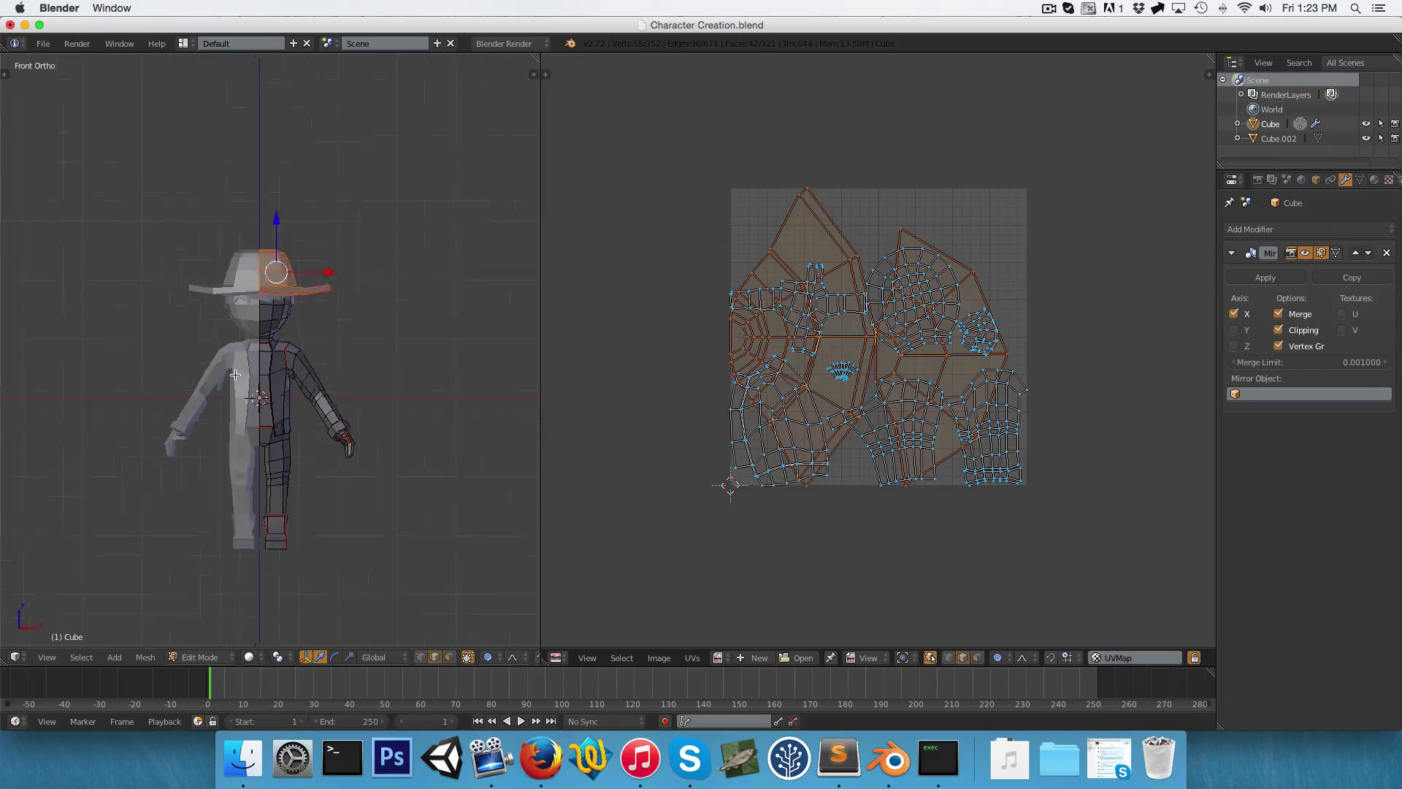
Select the entire joined body and hat mesh and unwrap it into a single UV layout
key(a)
key(a)
key(u)
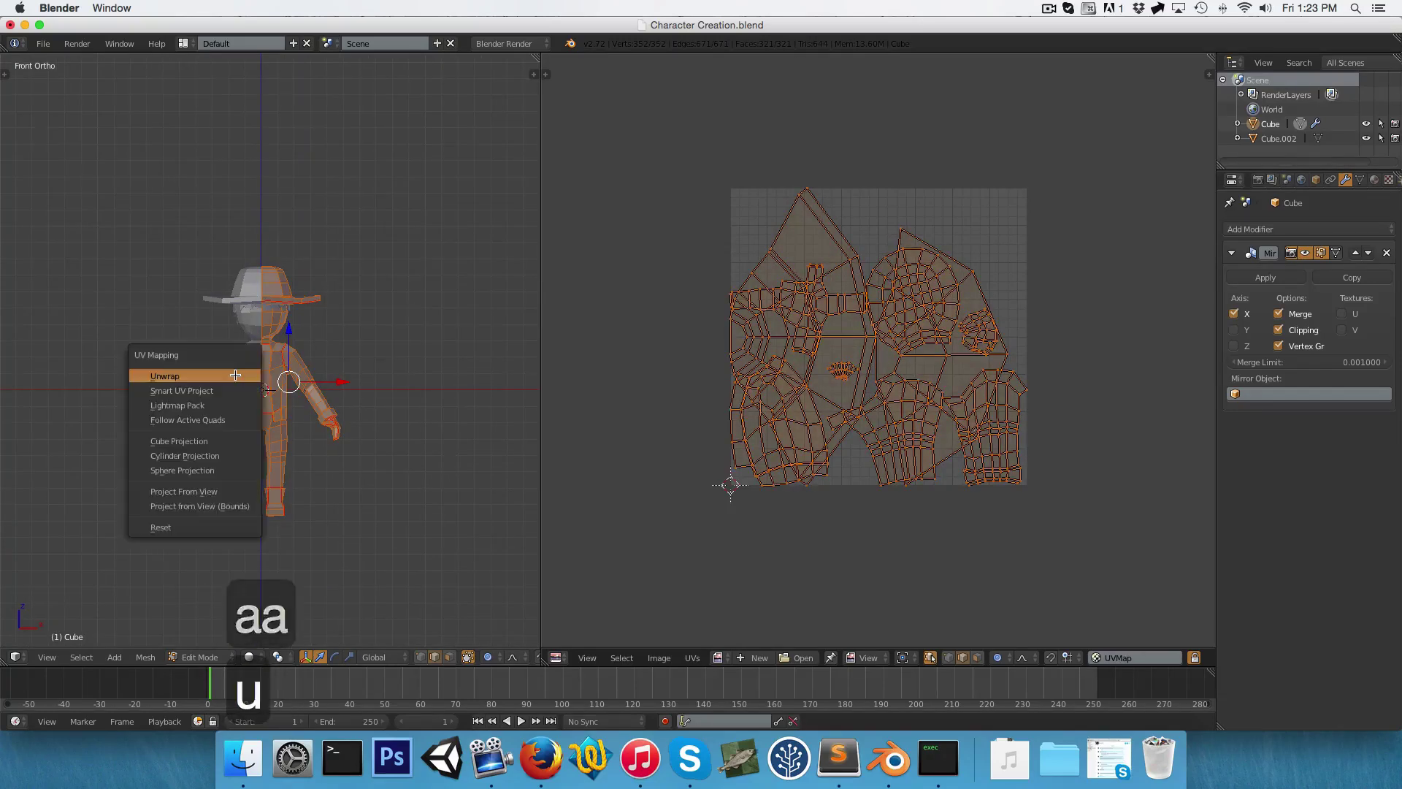
click(235, 374)
scroll(840, 411, down, 1)
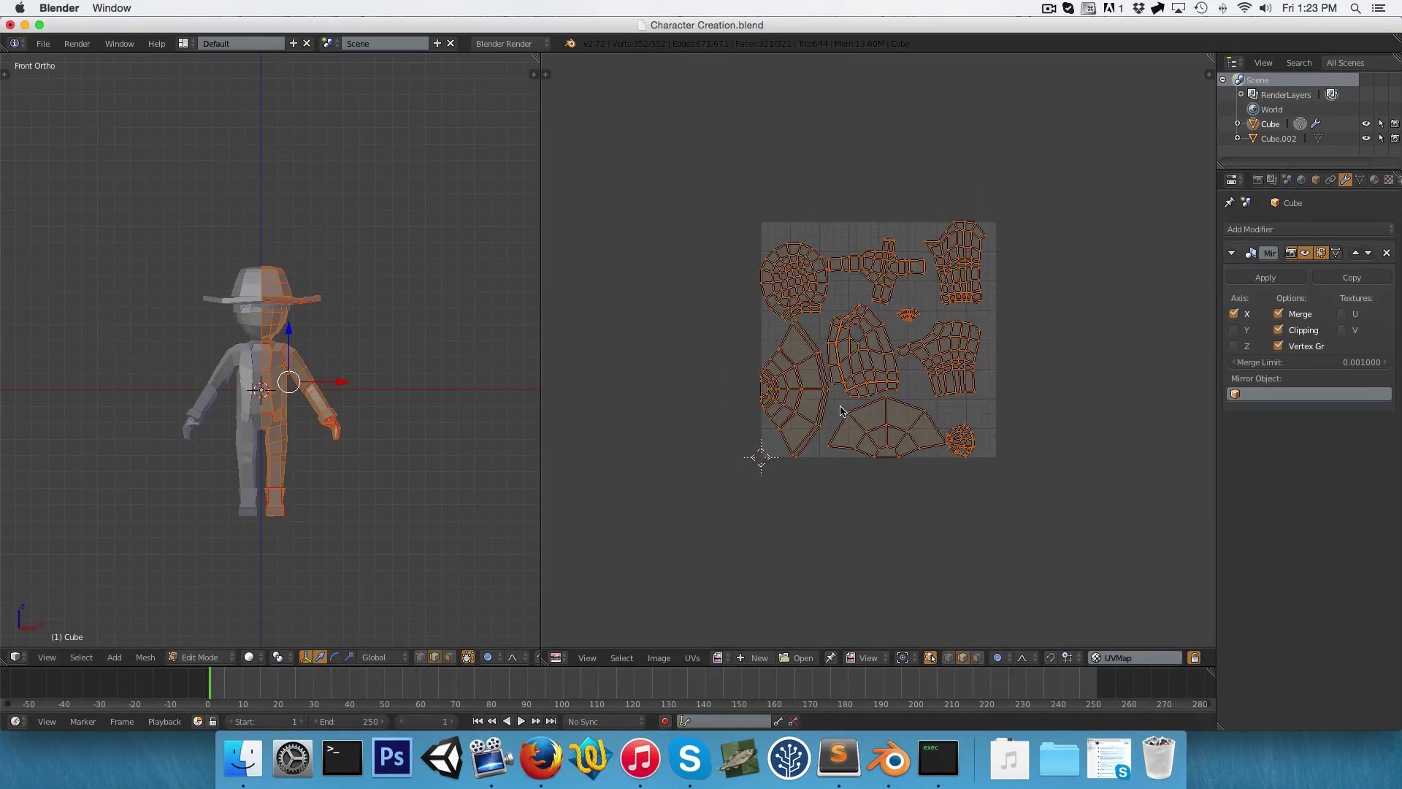
Leave Edit Mode, apply the Mirror modifier to the body and hat object, and reopen its mesh for editing
scroll(332, 488, up, 5)
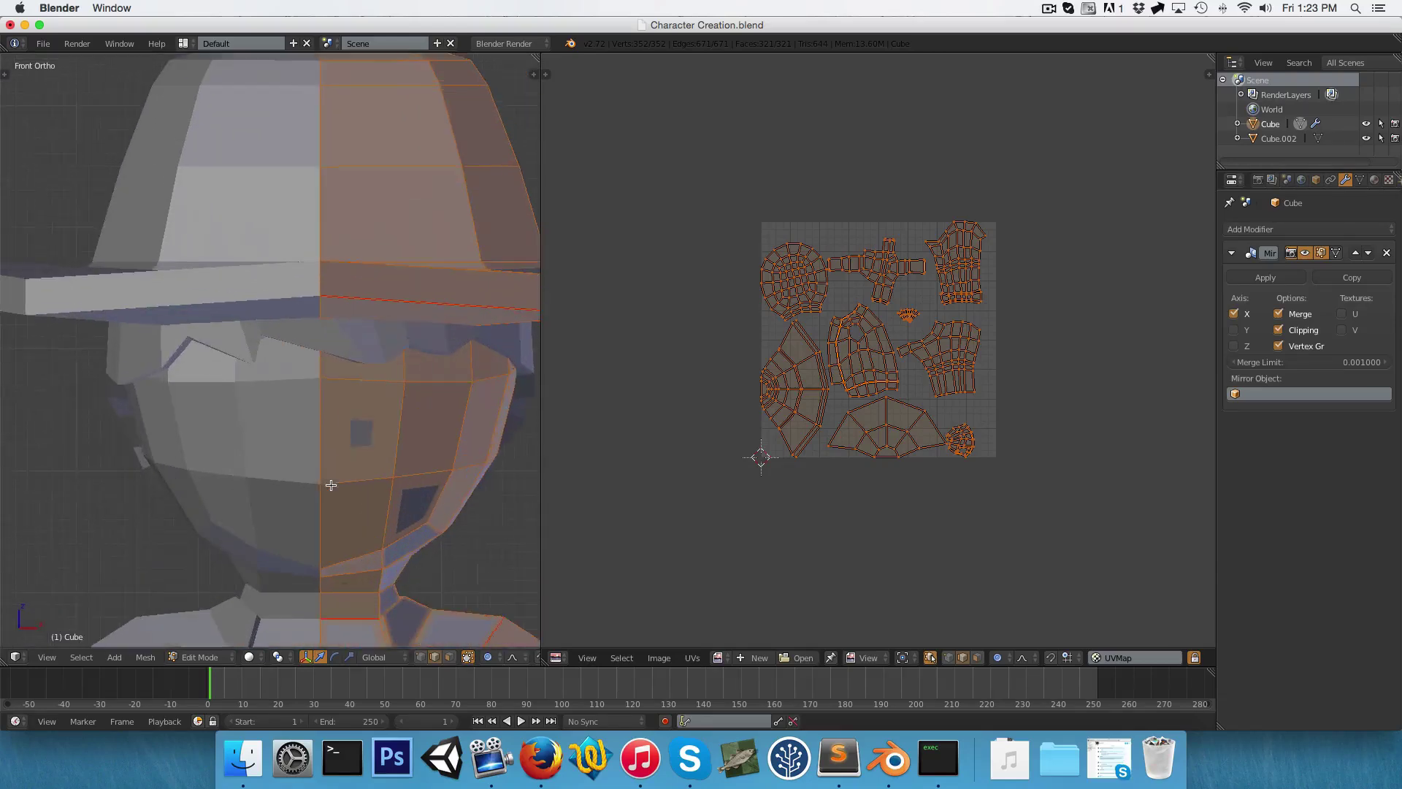
key(Tab)
scroll(322, 460, down, 5)
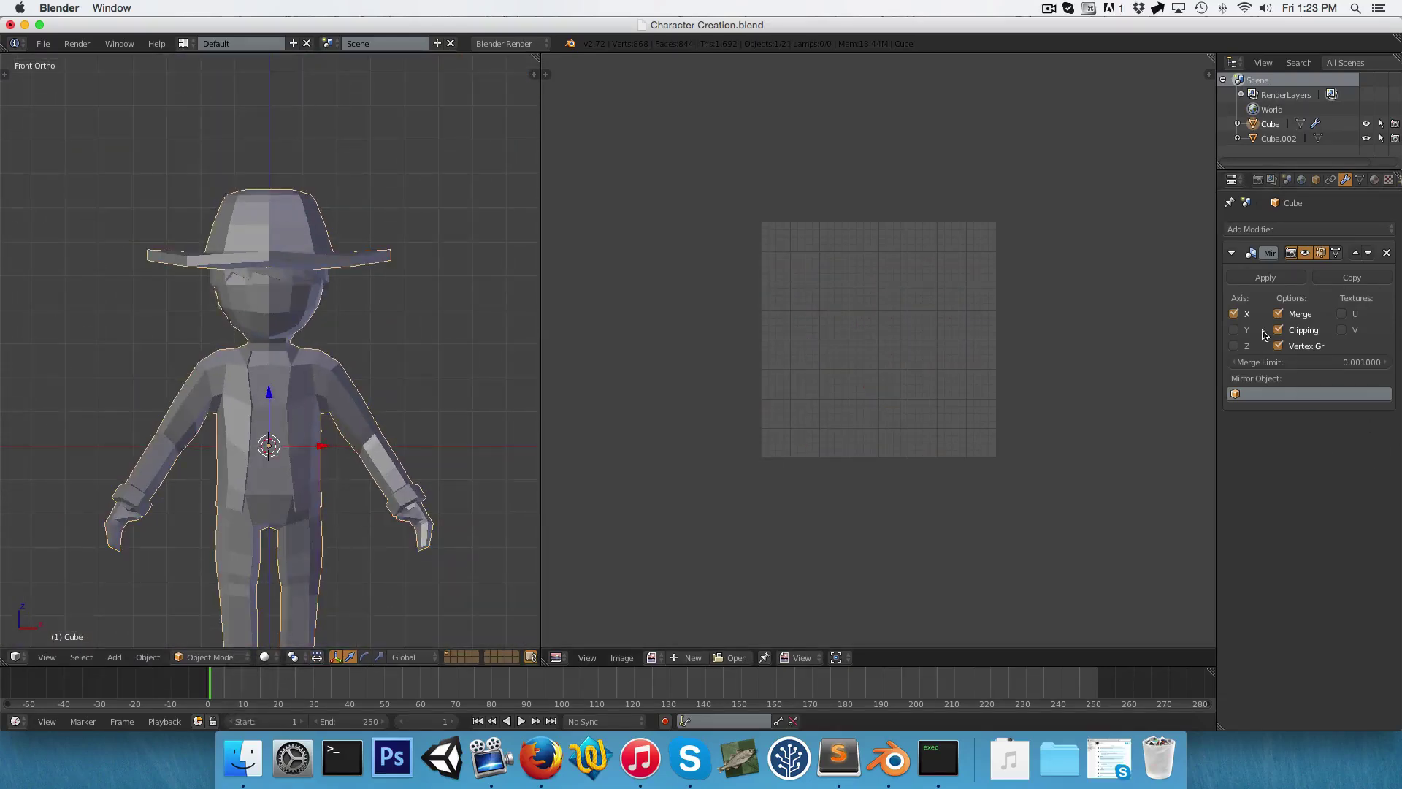
click(1262, 278)
key(Tab)
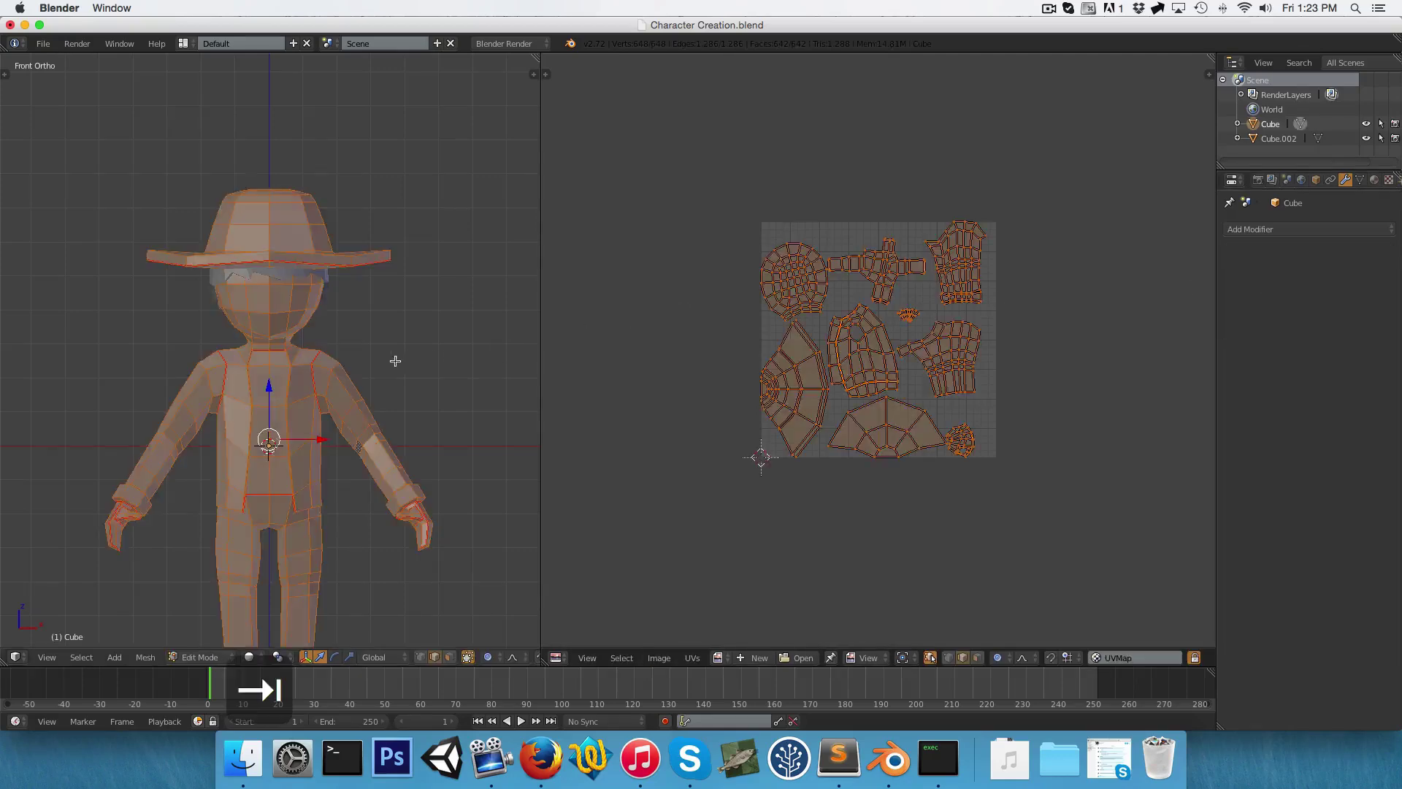
Deselect the mesh, select only the linked hat geometry in the right side view, and hide it
scroll(394, 361, up, 5)
middle_drag(391, 370, 204, 274)
key(KP_3)
key(a)
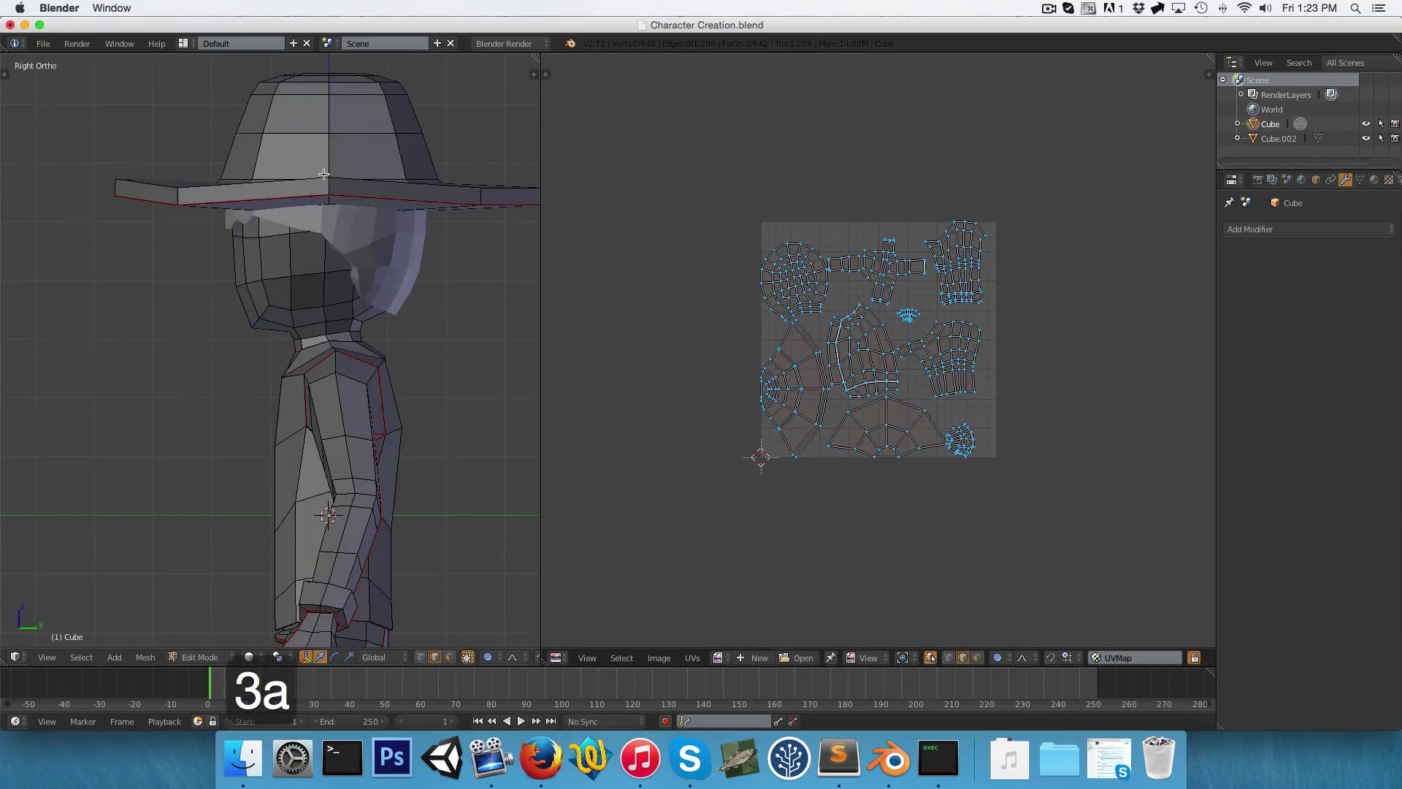
key(l)
key(h)
scroll(353, 259, up, 2)
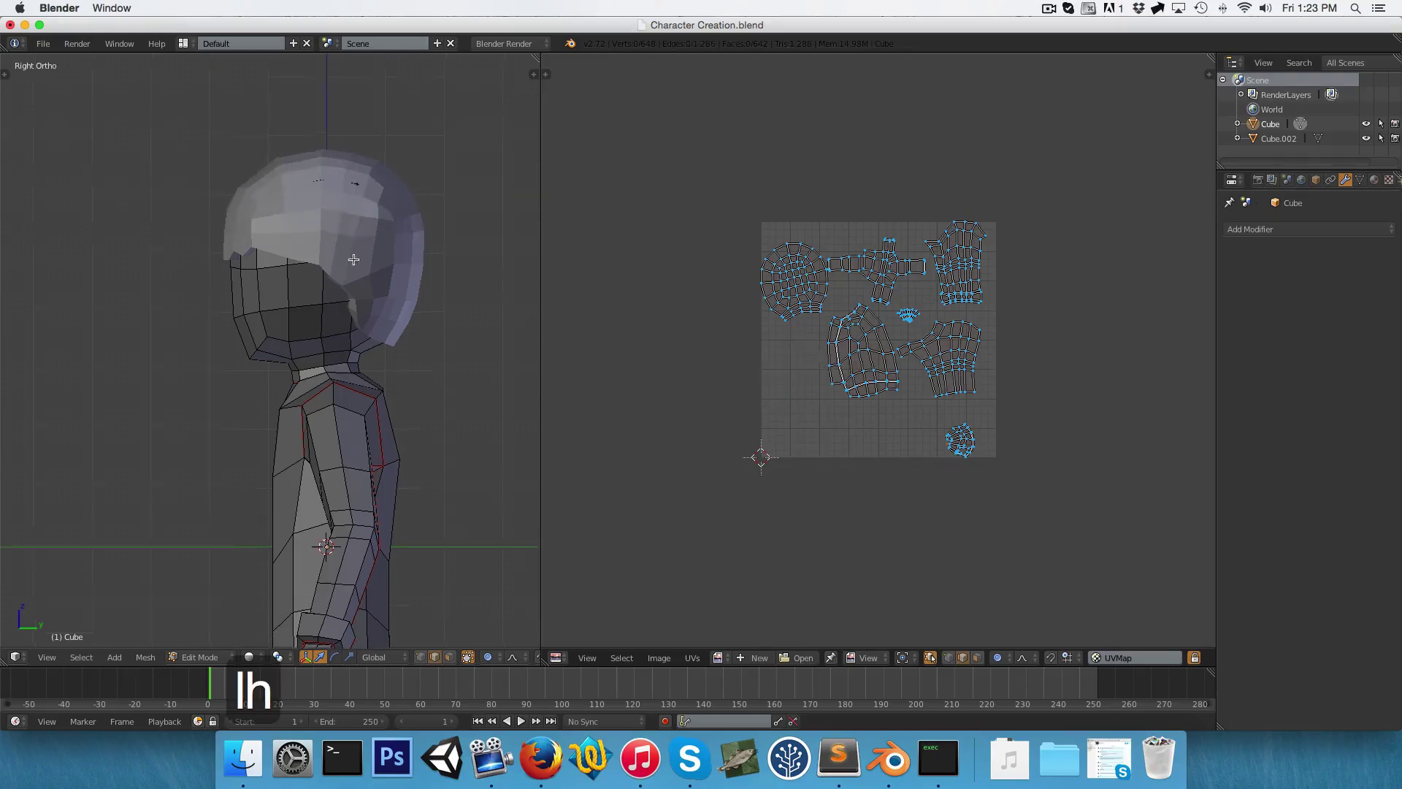
Switch to face selection in wireframe and circle-select the scalp faces covered by the hair on the head's upper and back areas
scroll(353, 259, up, 3)
key(z)
key(ctrl+Tab)
click(338, 344)
scroll(333, 385, down, 3)
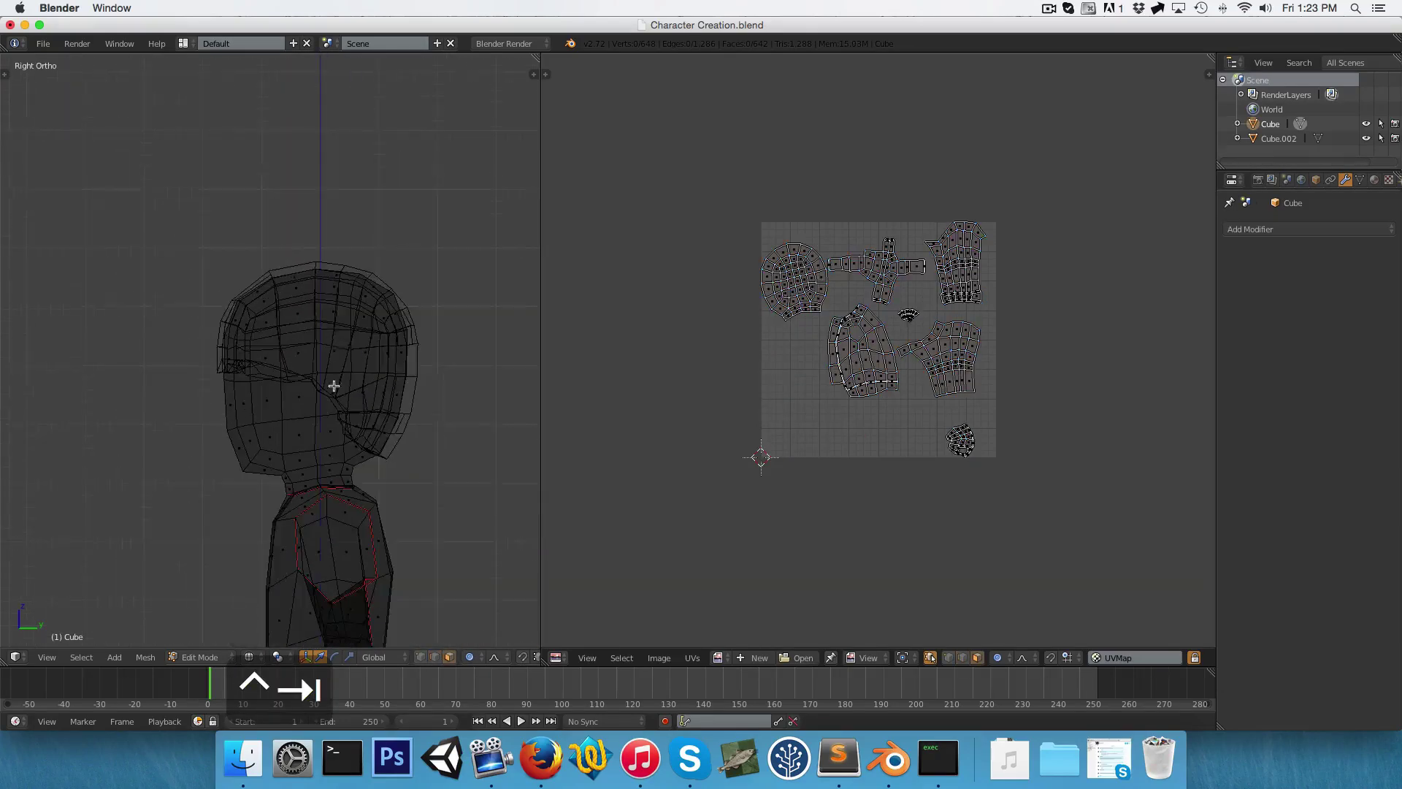
shift+middle_drag(334, 386, 314, 349)
key(z)
key(z)
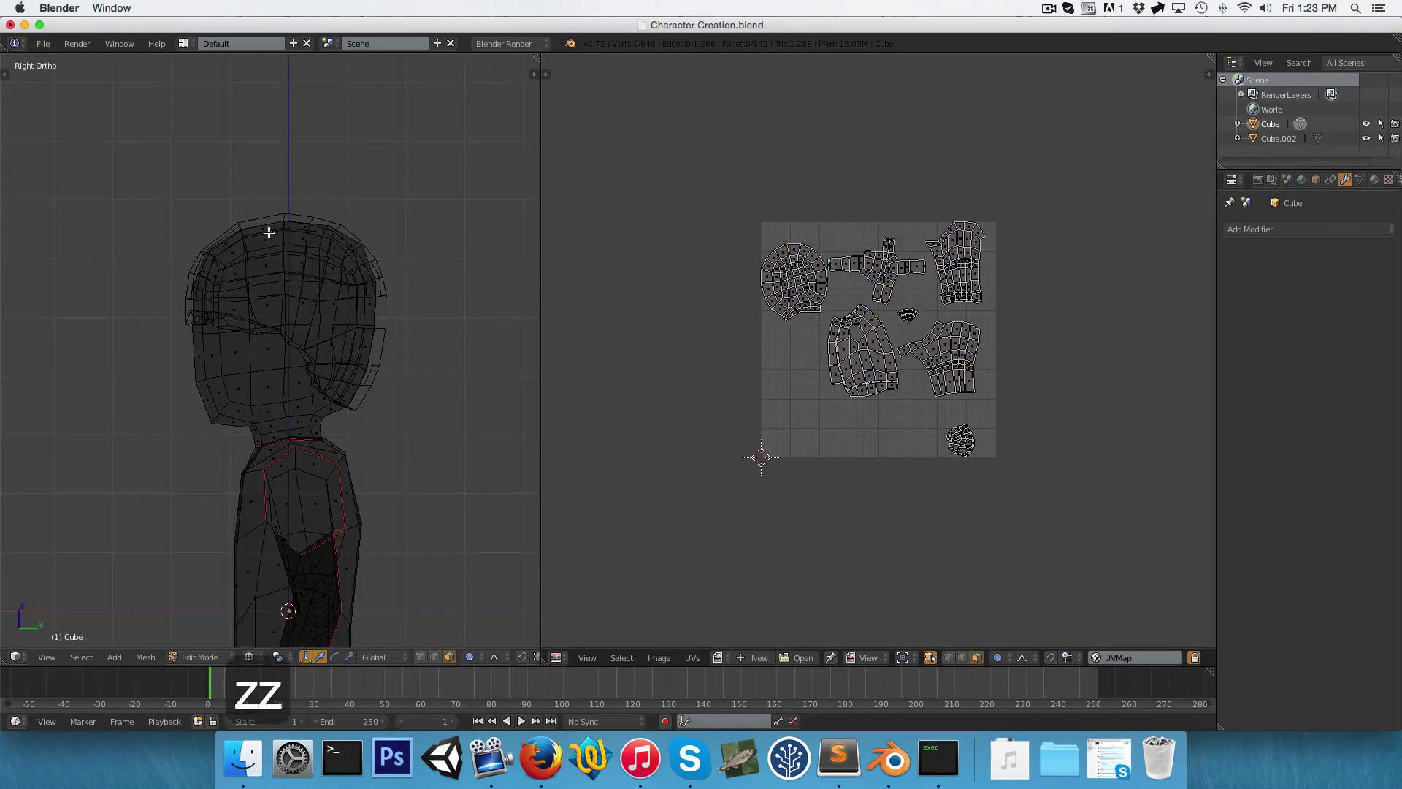
key(c)
mouse_move(375, 324)
mouse_down()
mouse_move(313, 277)
mouse_move(359, 266)
mouse_up()
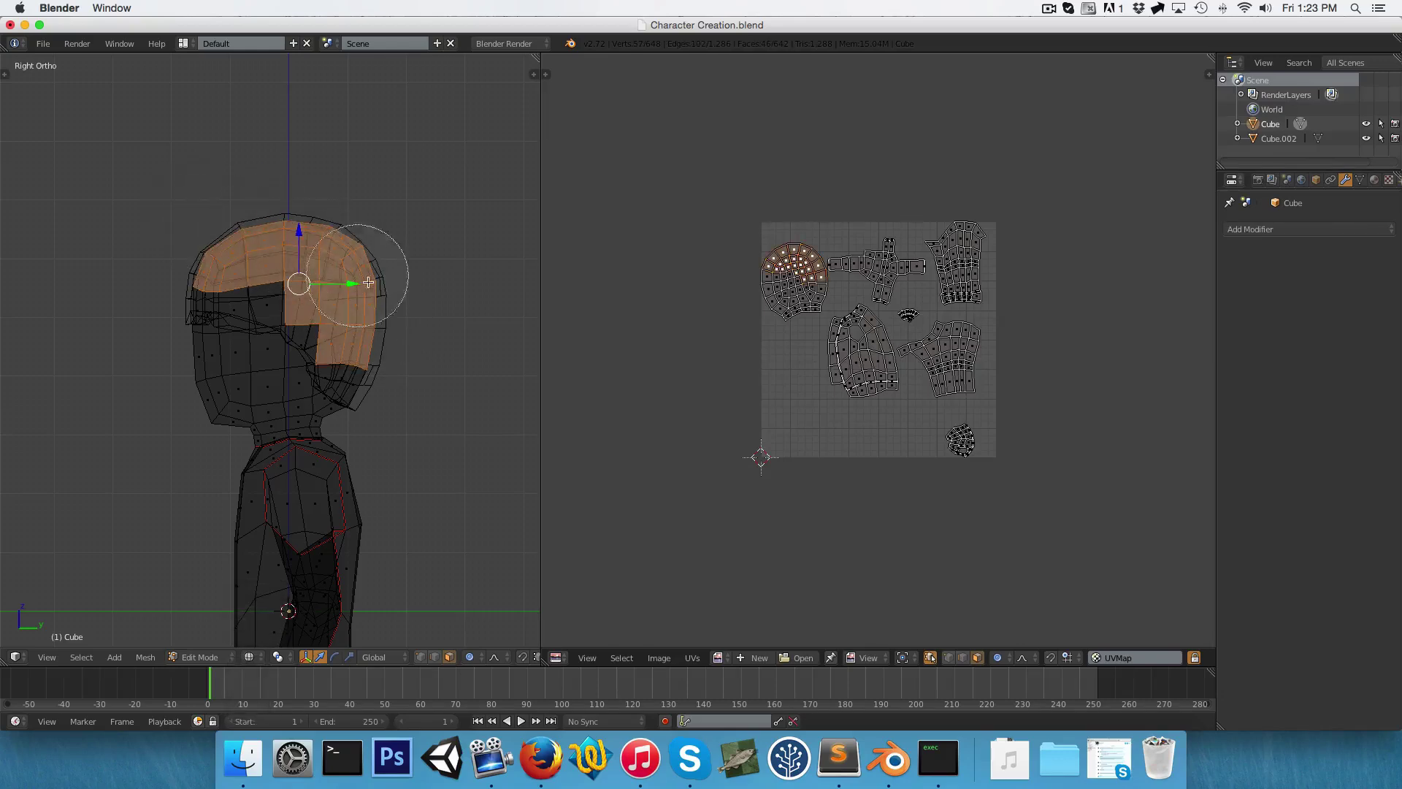
Remove the faces exposed below the hairline from the scalp selection and delete the remaining selected faces
key(z)
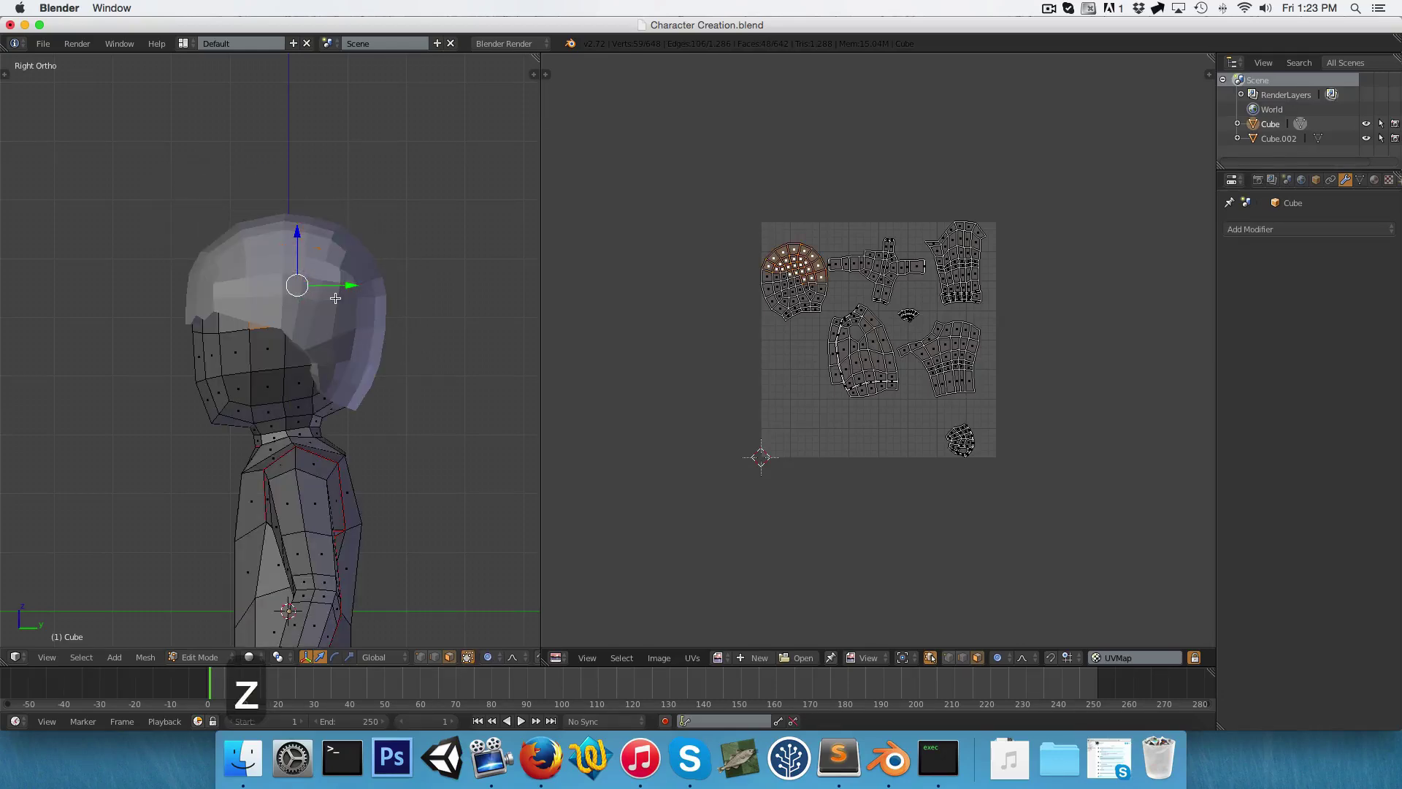
scroll(296, 268, up, 1)
key(x)
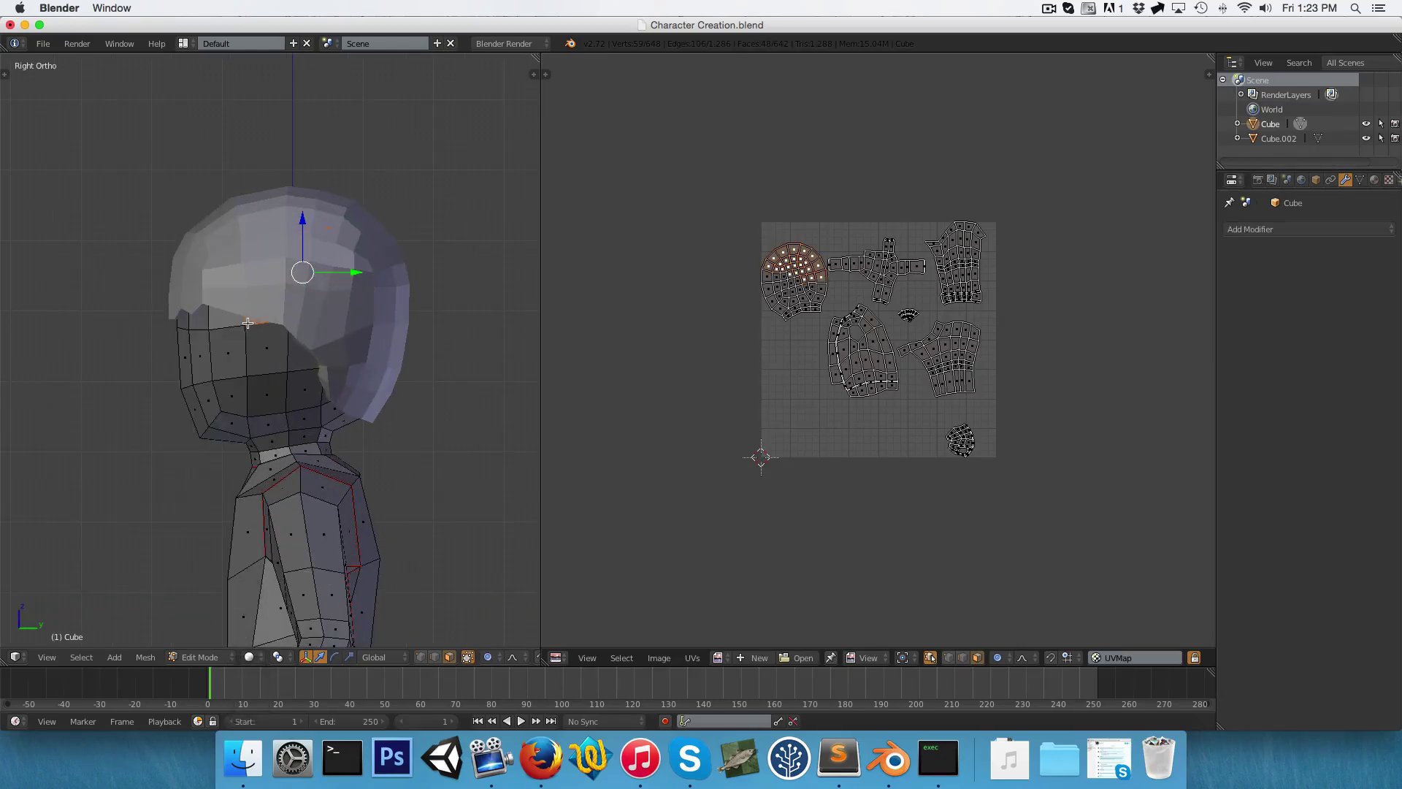
key(z)
key(c)
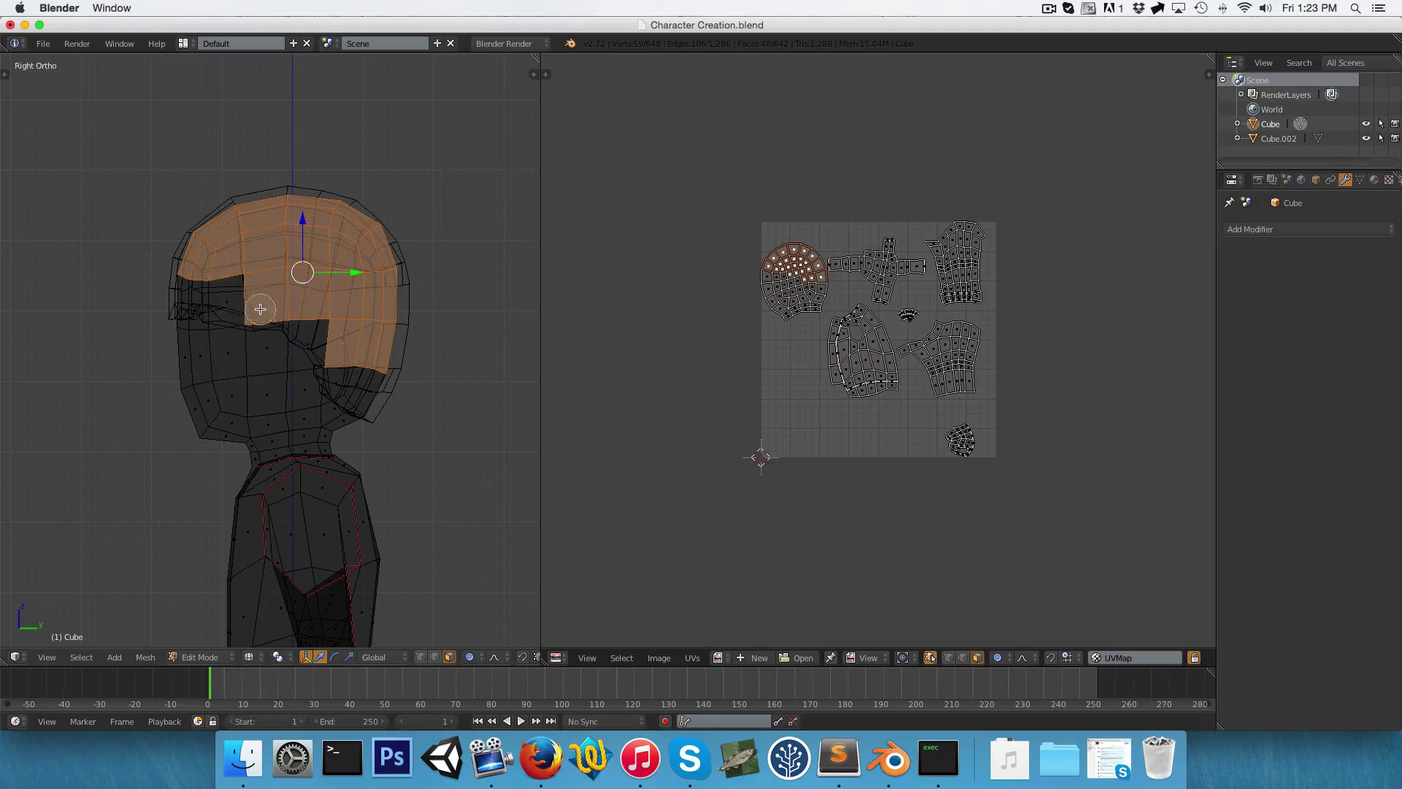
middle_click(260, 308)
right_click(262, 310)
key(z)
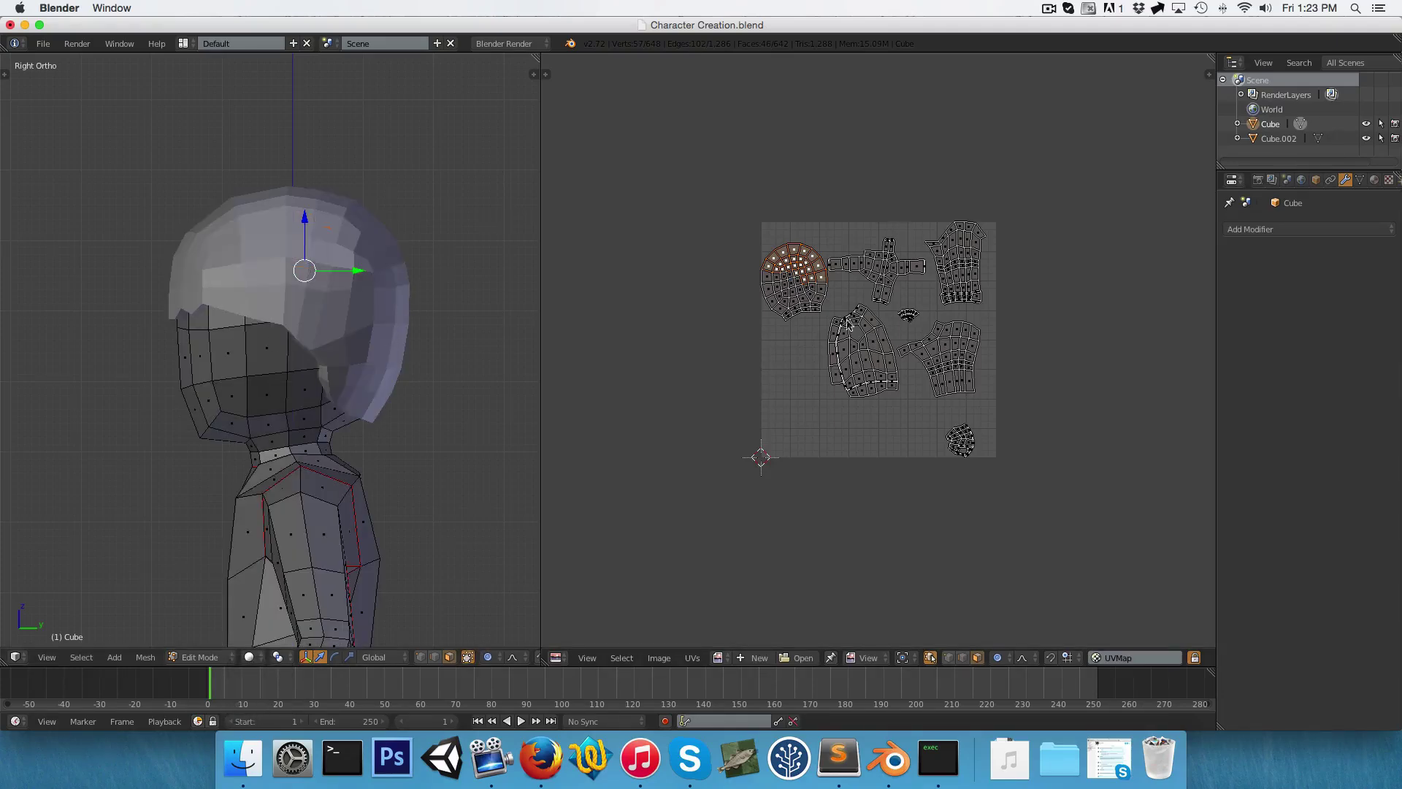
key(x)
click(252, 352)
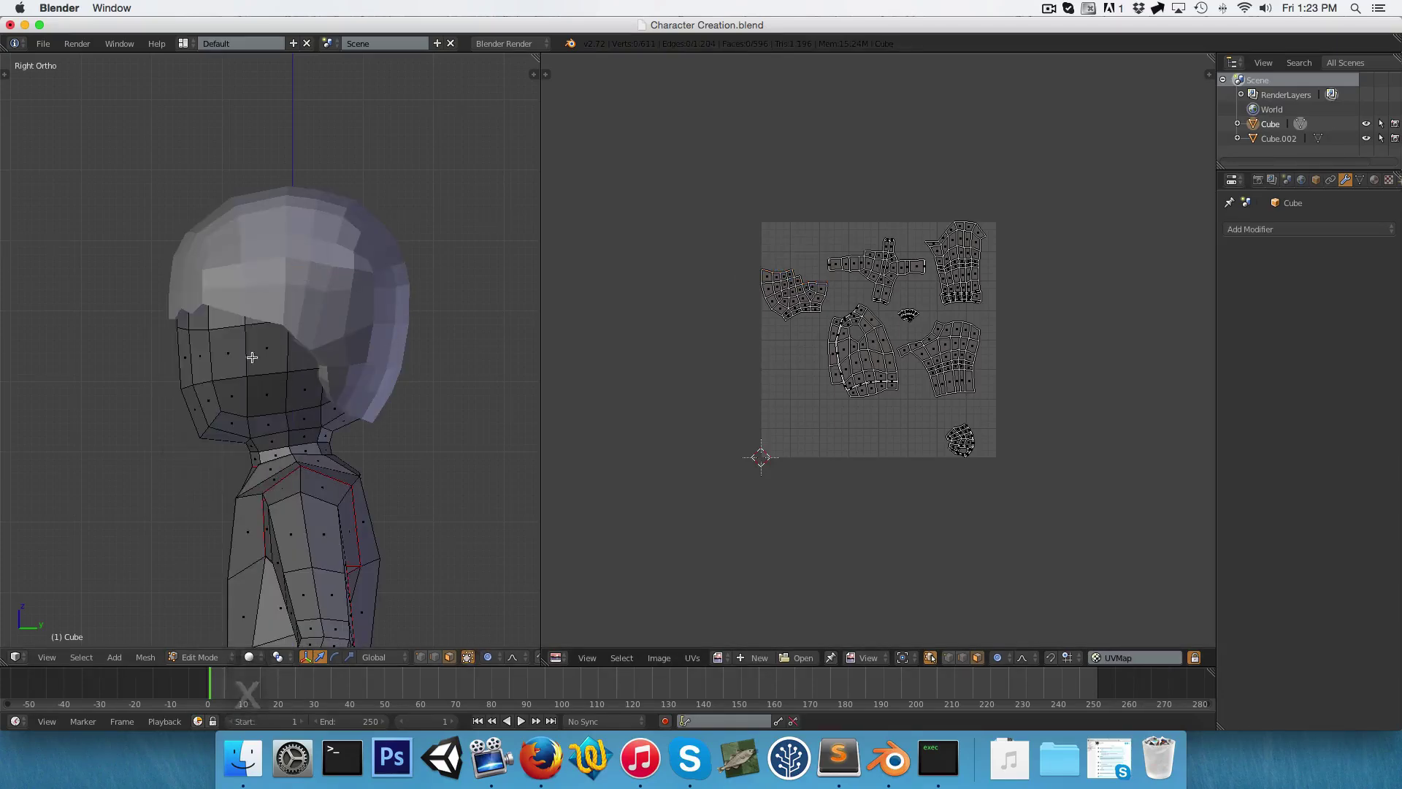
Inspect the trimmed head beneath the hair and the remaining UV islands
middle_drag(252, 354, 240, 301)
key(1)
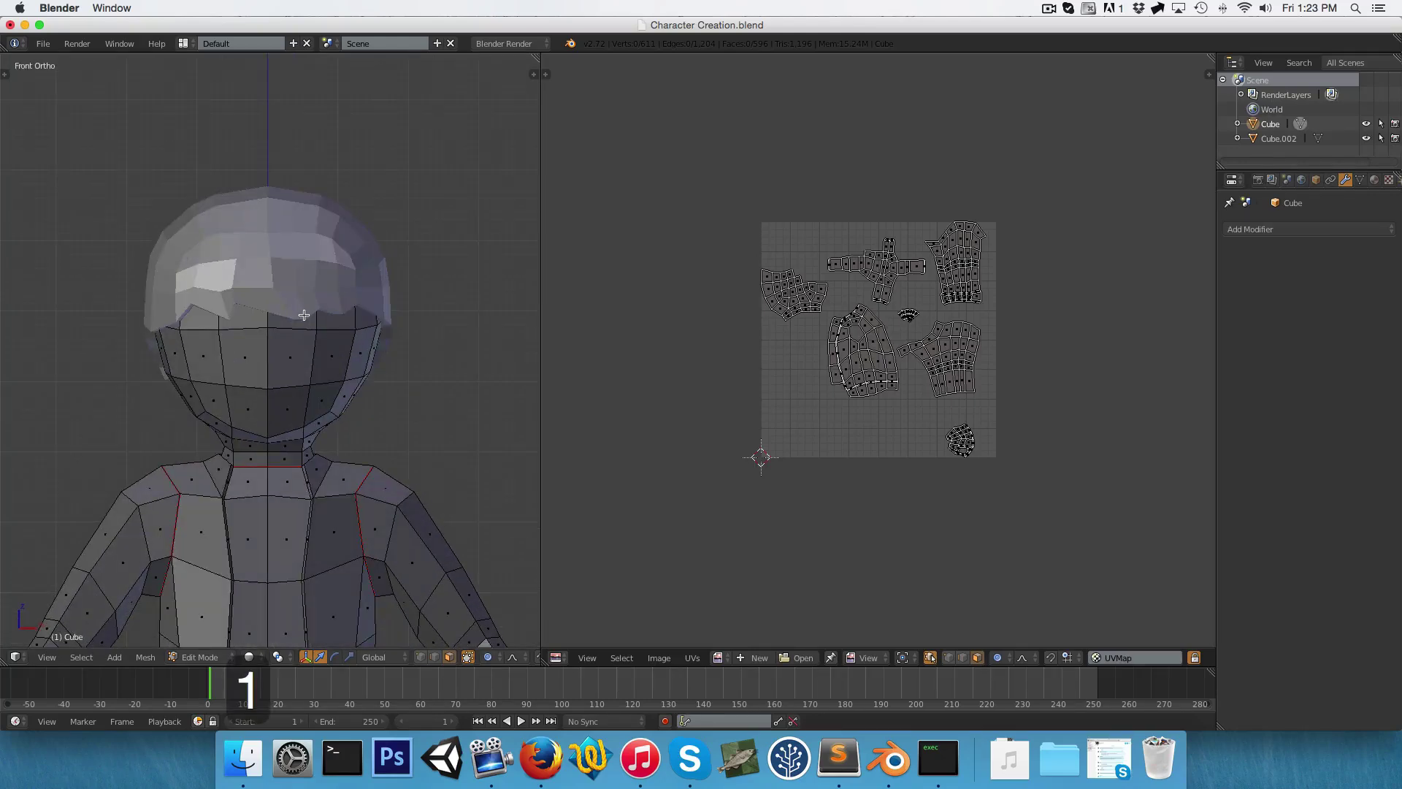
scroll(959, 324, up, 5)
scroll(285, 244, down, 2)
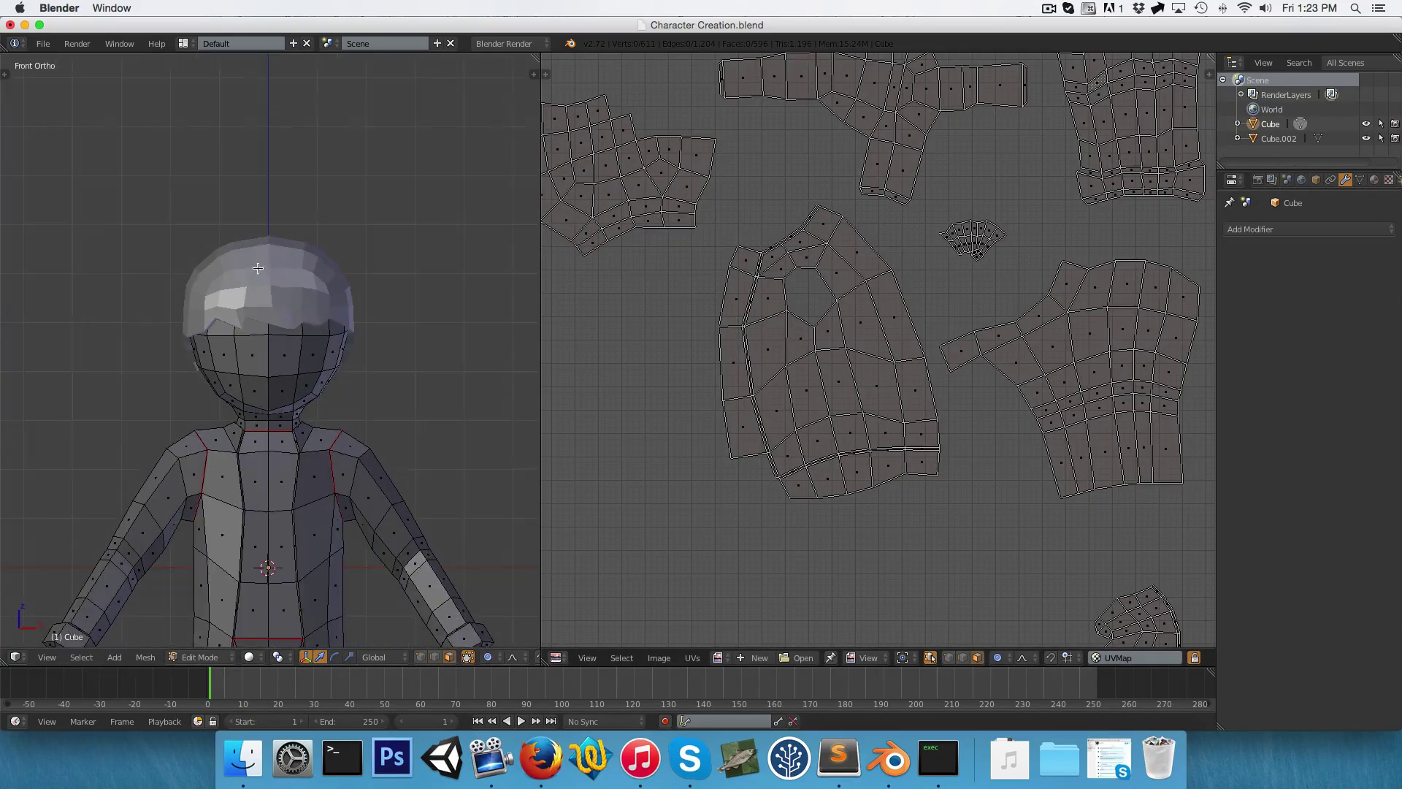
scroll(258, 268, up, 5)
middle_drag(345, 331, 314, 349)
key(1)
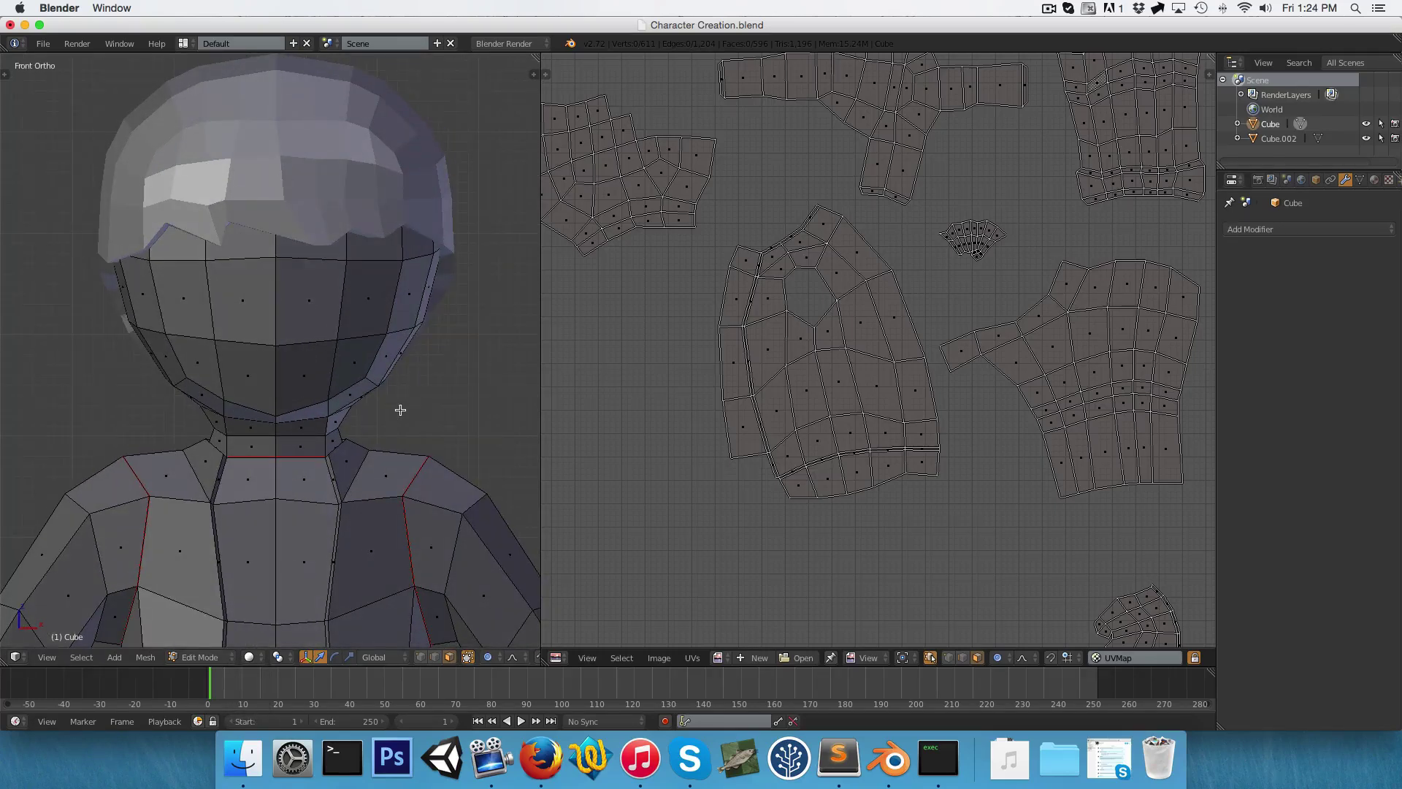
Box-select the remaining head faces through the mesh using face selection in the front wireframe view
key(ctrl+Tab)
click(377, 410)
key(z)
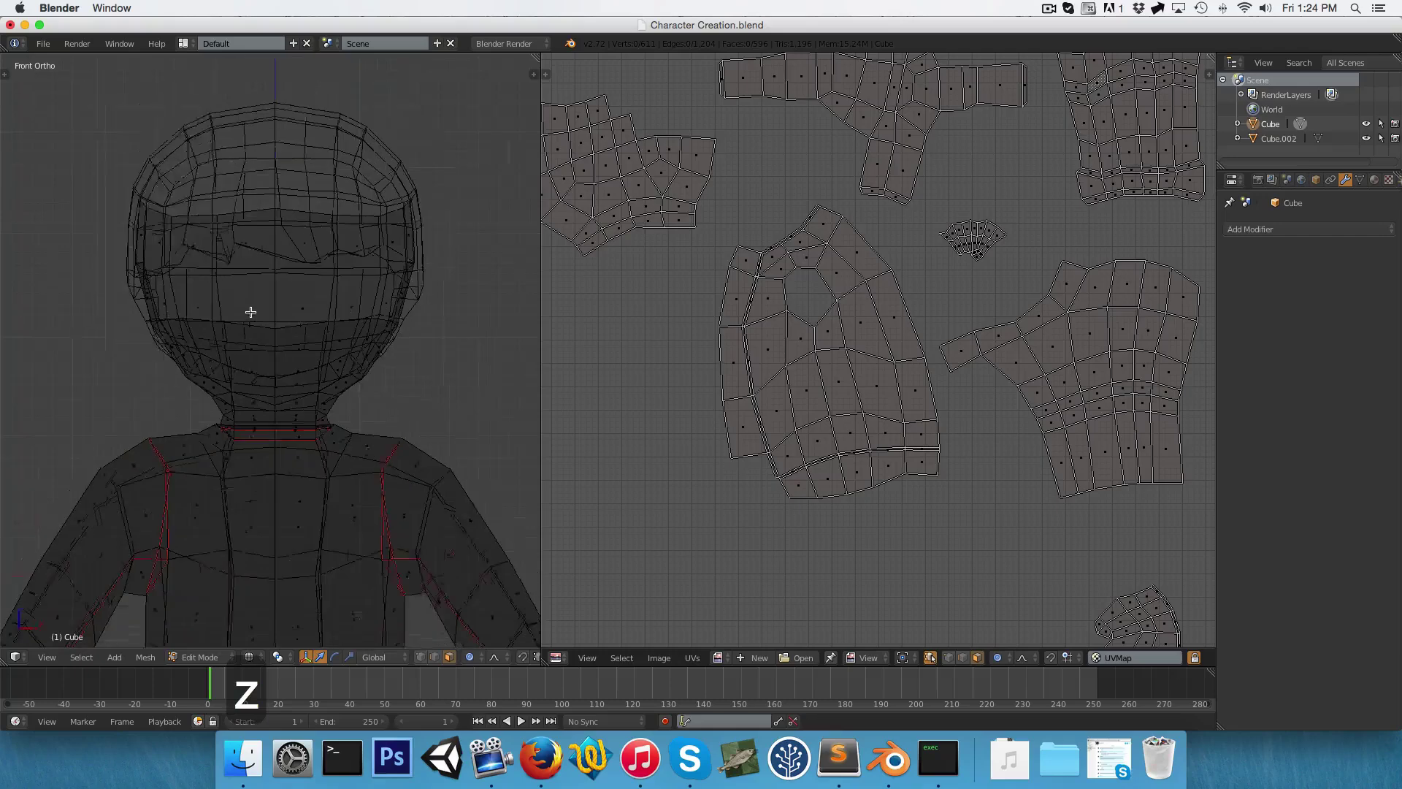
scroll(219, 285, down, 4)
key(b)
scroll(193, 261, up, 1)
drag(162, 206, 445, 379)
scroll(256, 381, up, 1)
key(z)
scroll(255, 381, up, 8)
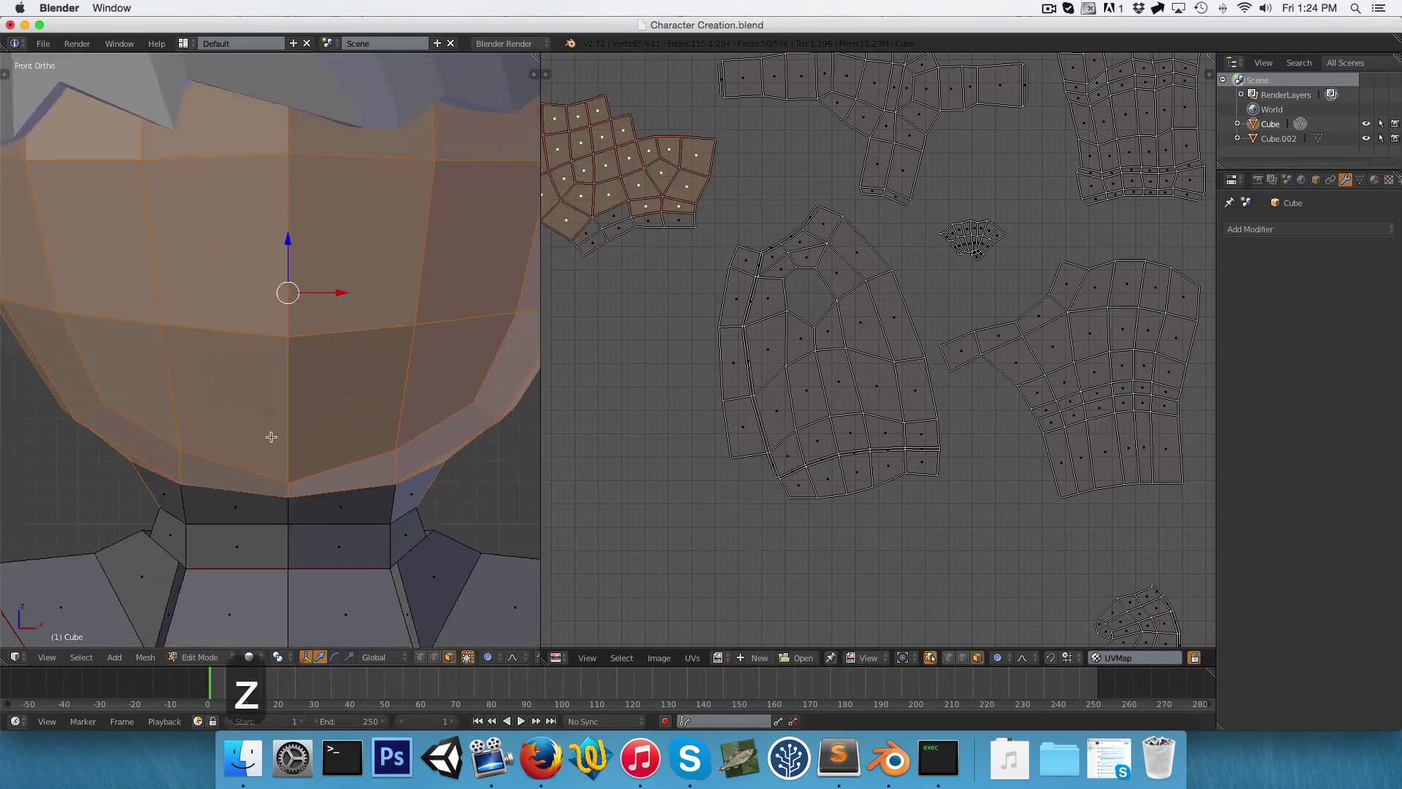
Add the neck's face loops to the head selection and hide all unselected geometry
alt+shift+right_click(212, 417)
alt+shift+right_click(211, 372)
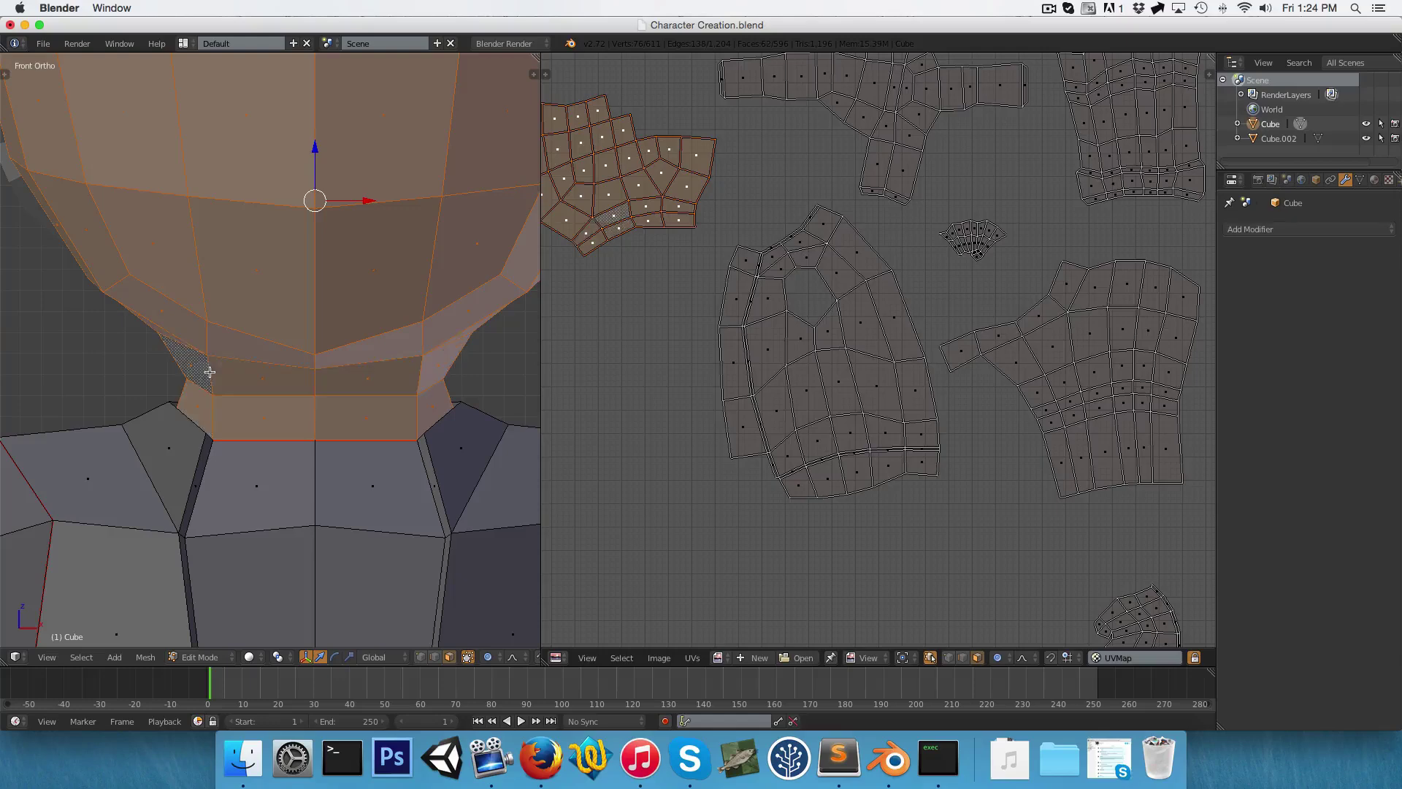
scroll(220, 326, down, 4)
middle_drag(231, 342, 245, 429)
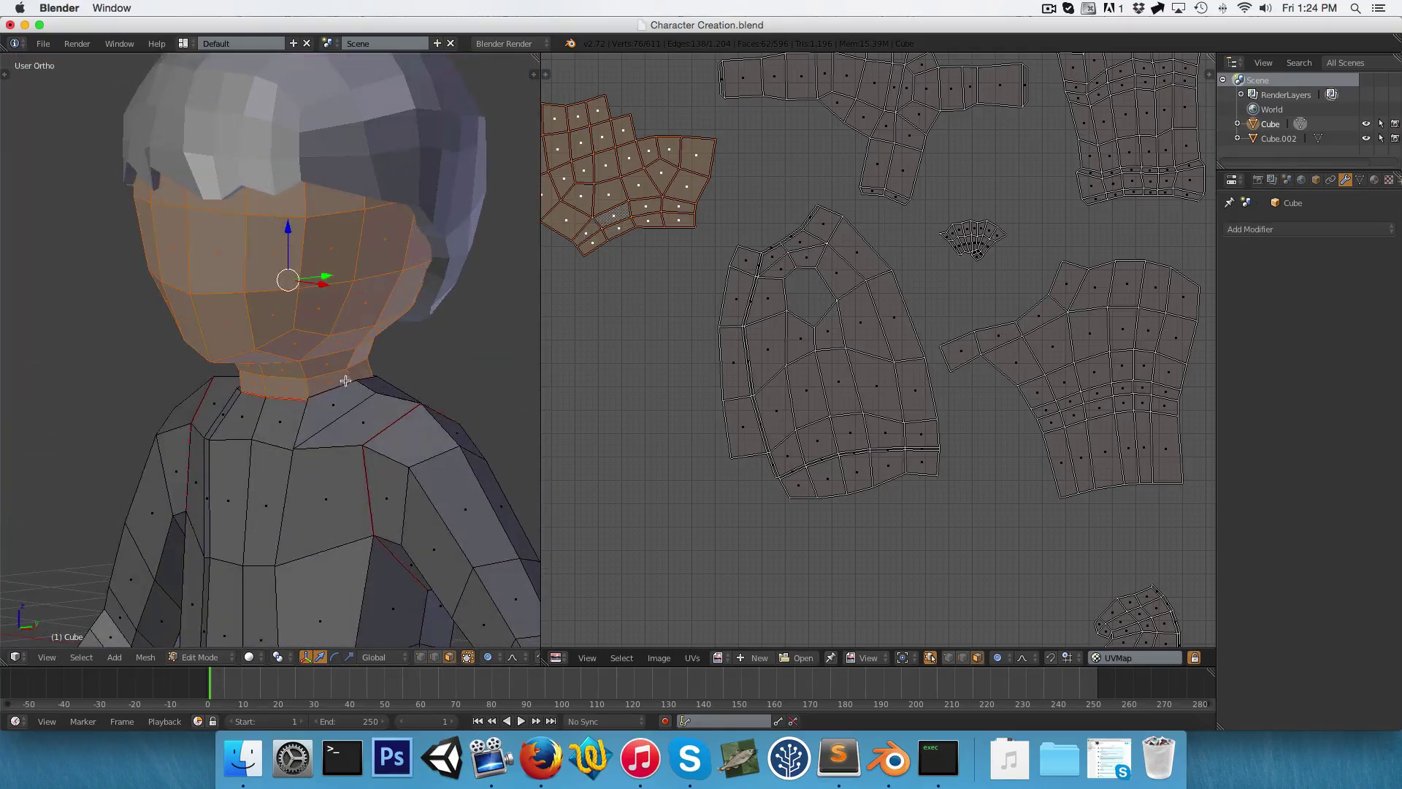
middle_drag(345, 381, 366, 316)
key(shift+h)
key(1)
scroll(313, 249, down, 4)
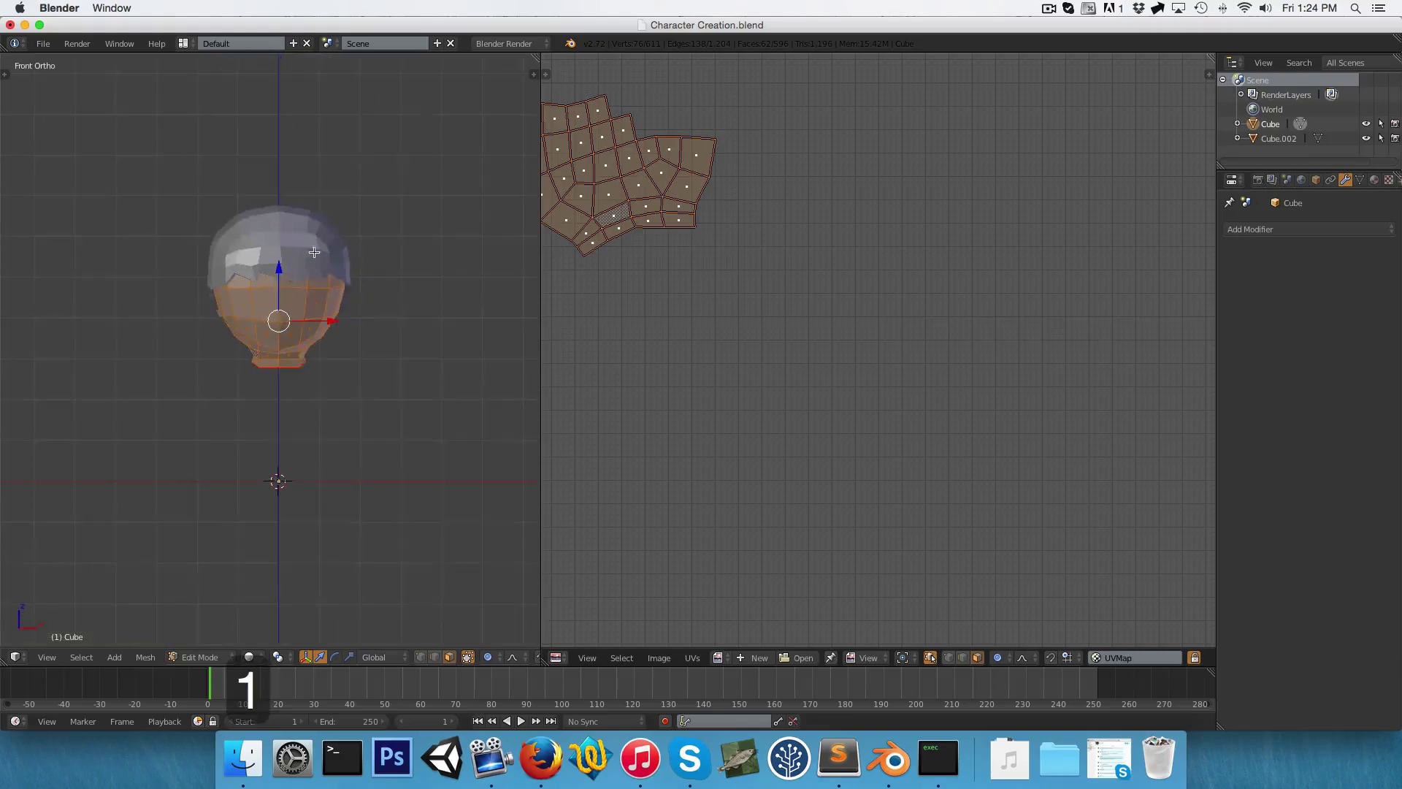
Leave Edit Mode, hide the hair object, and reopen the body mesh with only the head and neck showing
key(Tab)
key(Tab)
key(Tab)
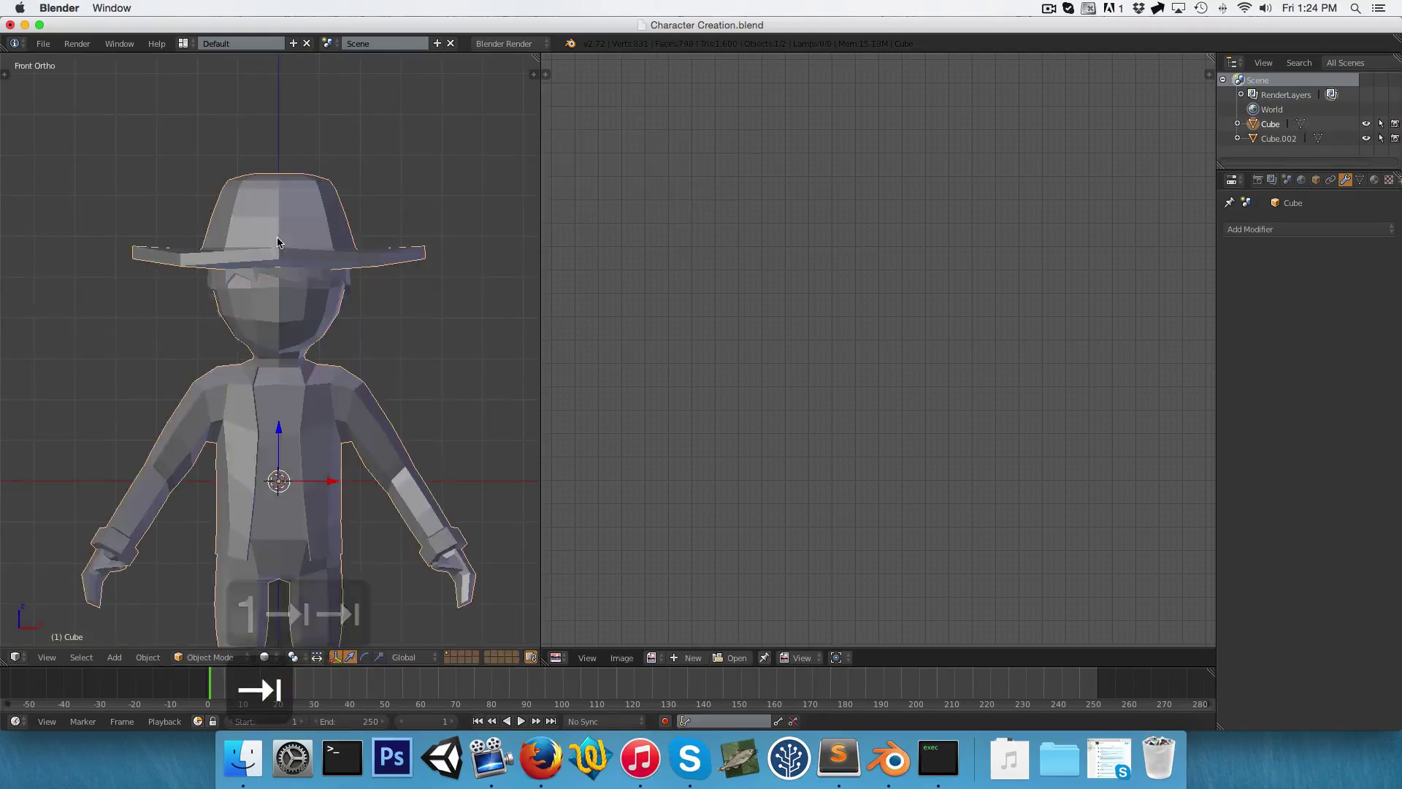
right_click(290, 251)
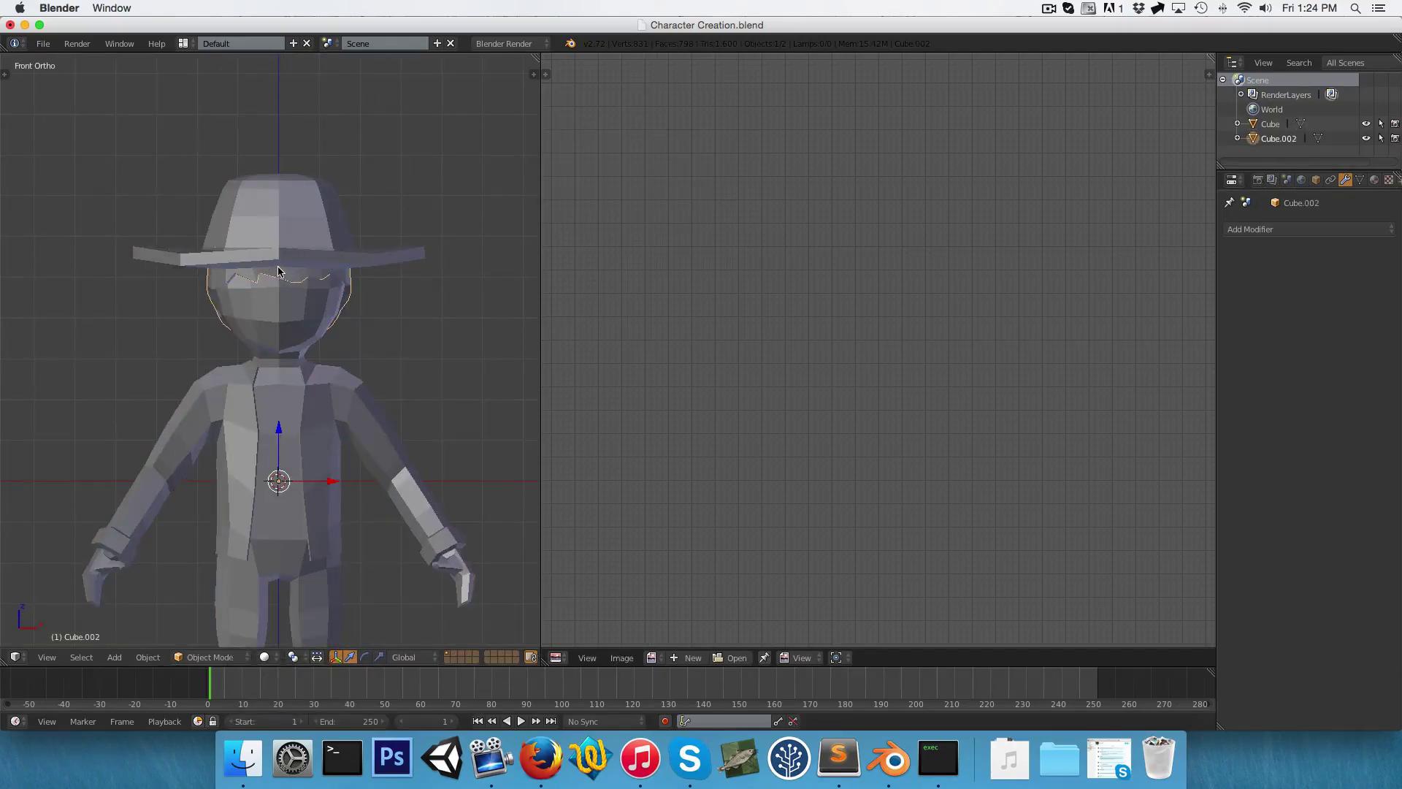
key(h)
right_click(288, 310)
key(Tab)
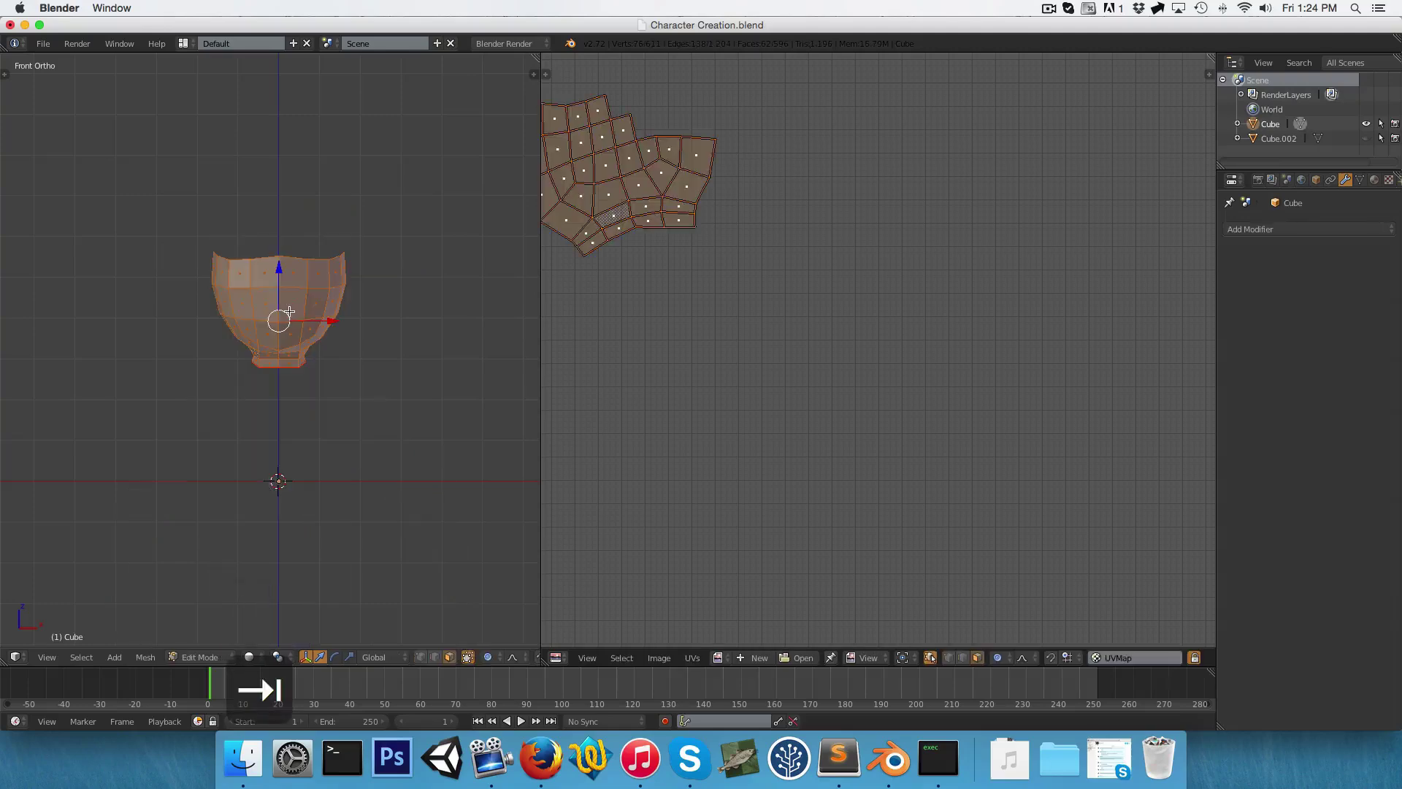
Switch to edge selection and mark the vertical edges up the back of the neck as a seam
middle_drag(331, 373, 198, 365)
key(3)
scroll(289, 298, up, 6)
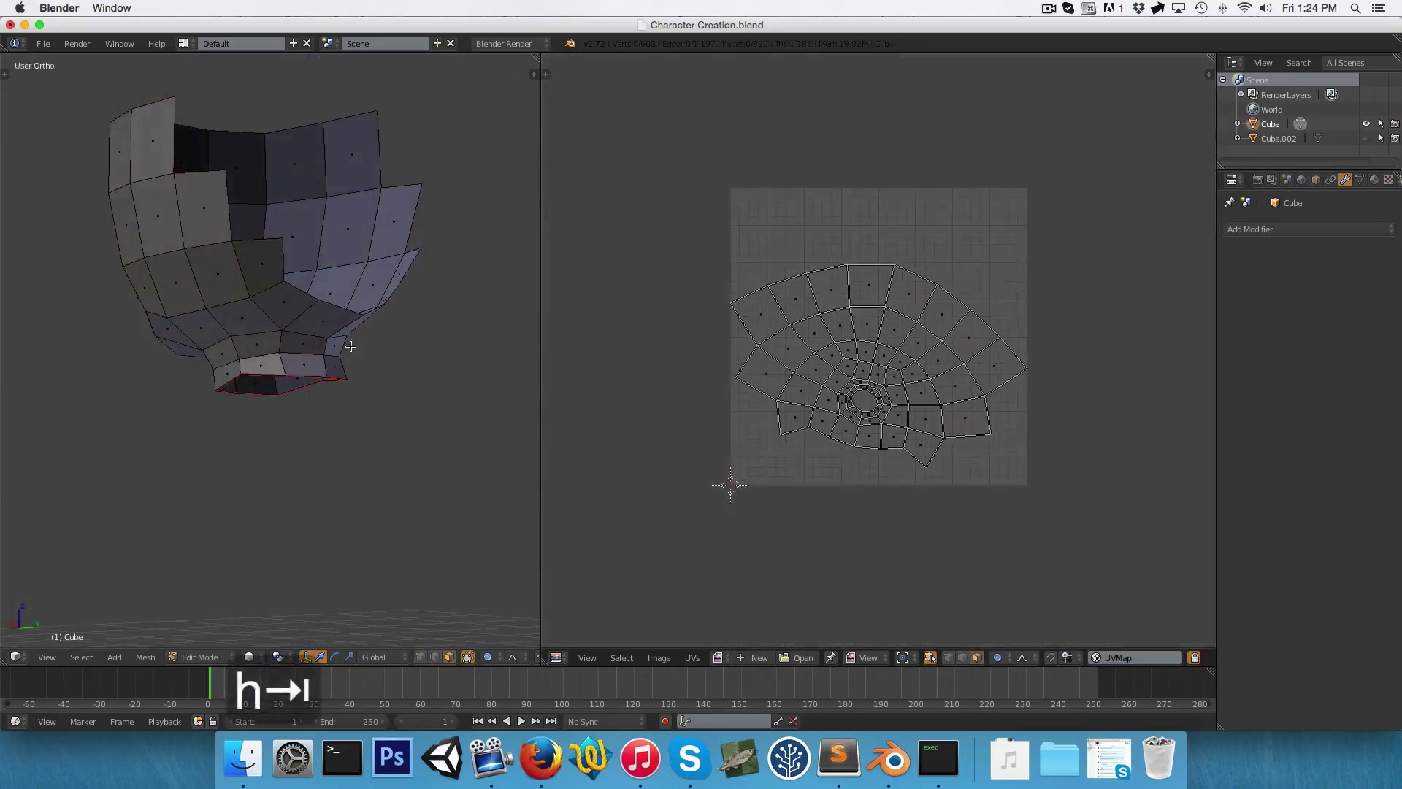
key(ctrl+Tab)
click(344, 326)
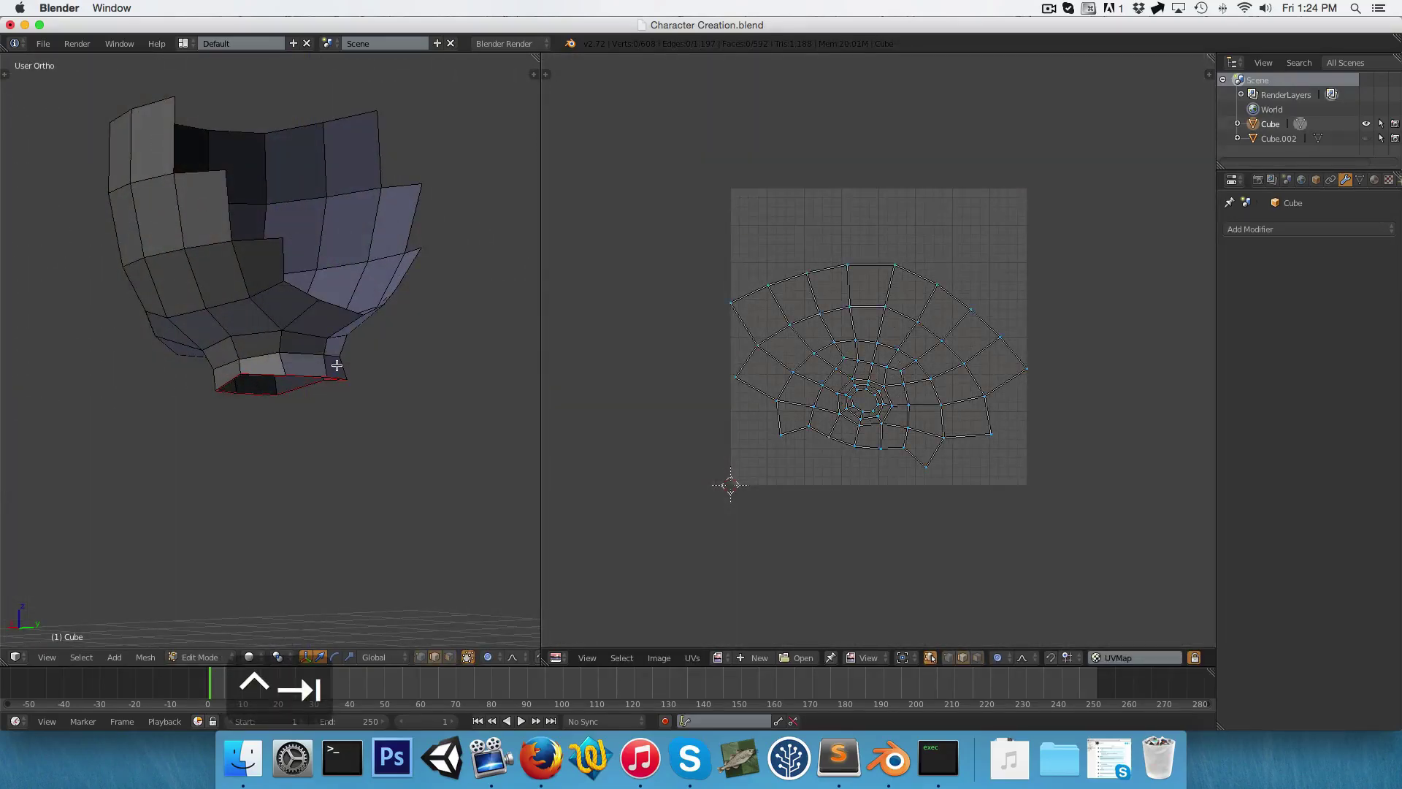
right_click(325, 365)
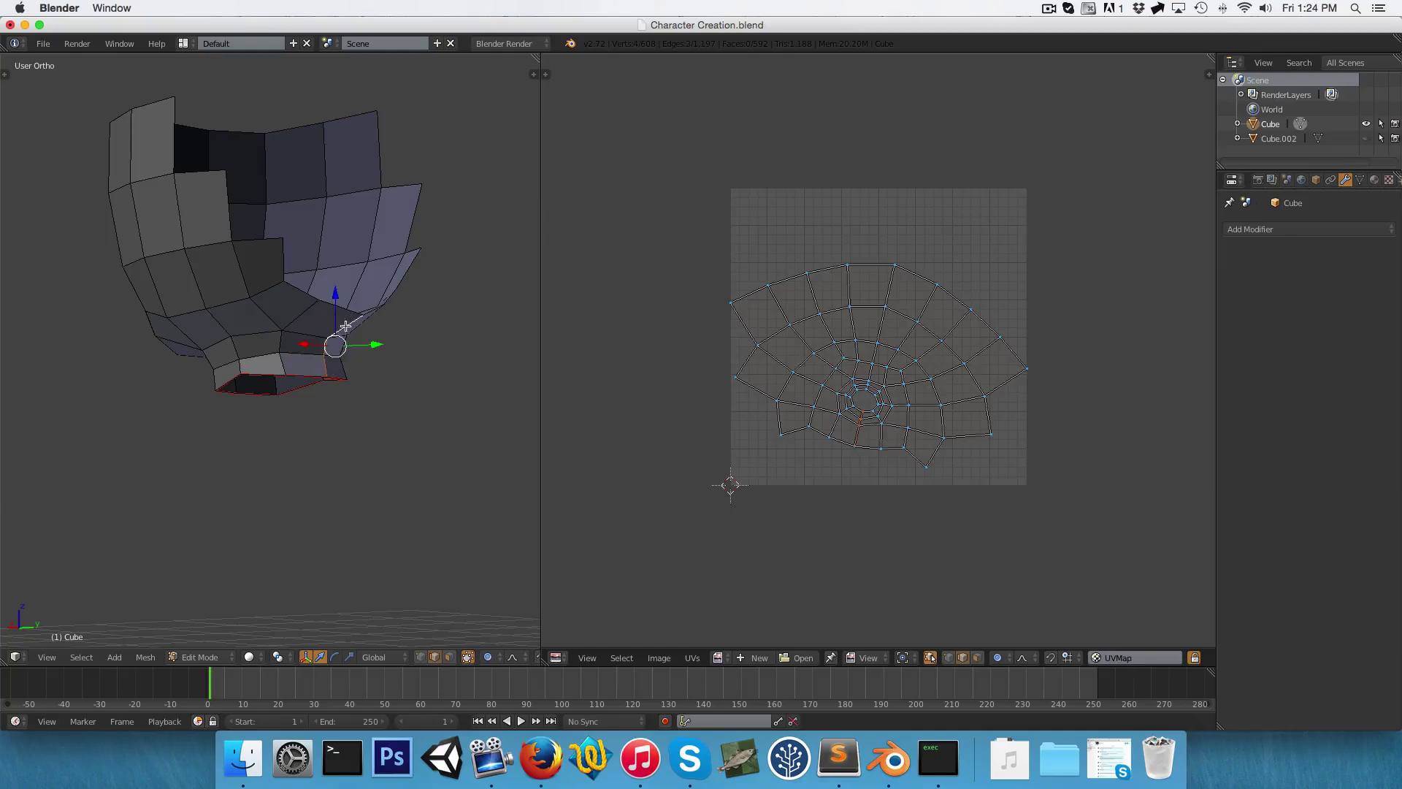
key(ctrl+e)
click(330, 369)
Select all visible head and neck geometry and unwrap it with the neck seam
key(a)
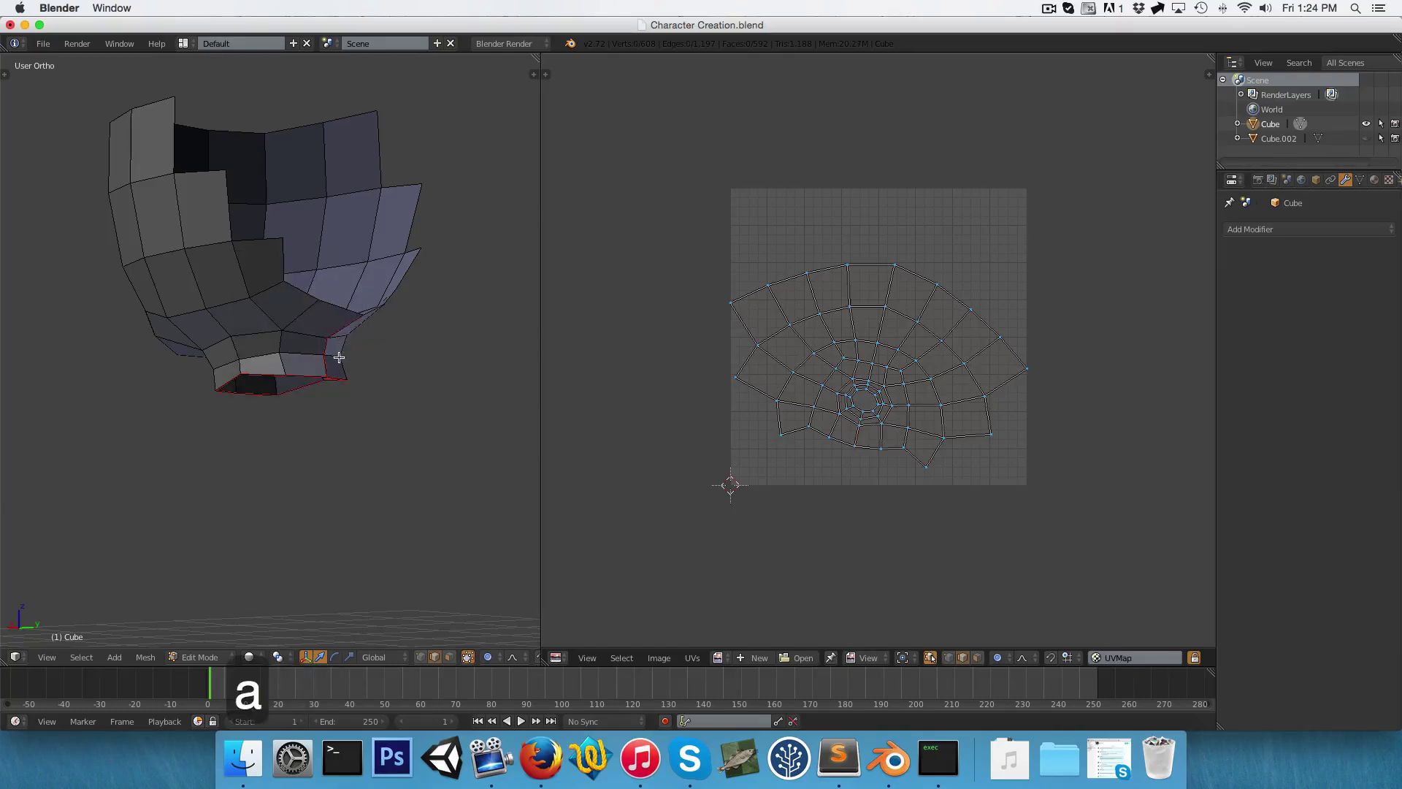
key(a)
key(u)
click(339, 357)
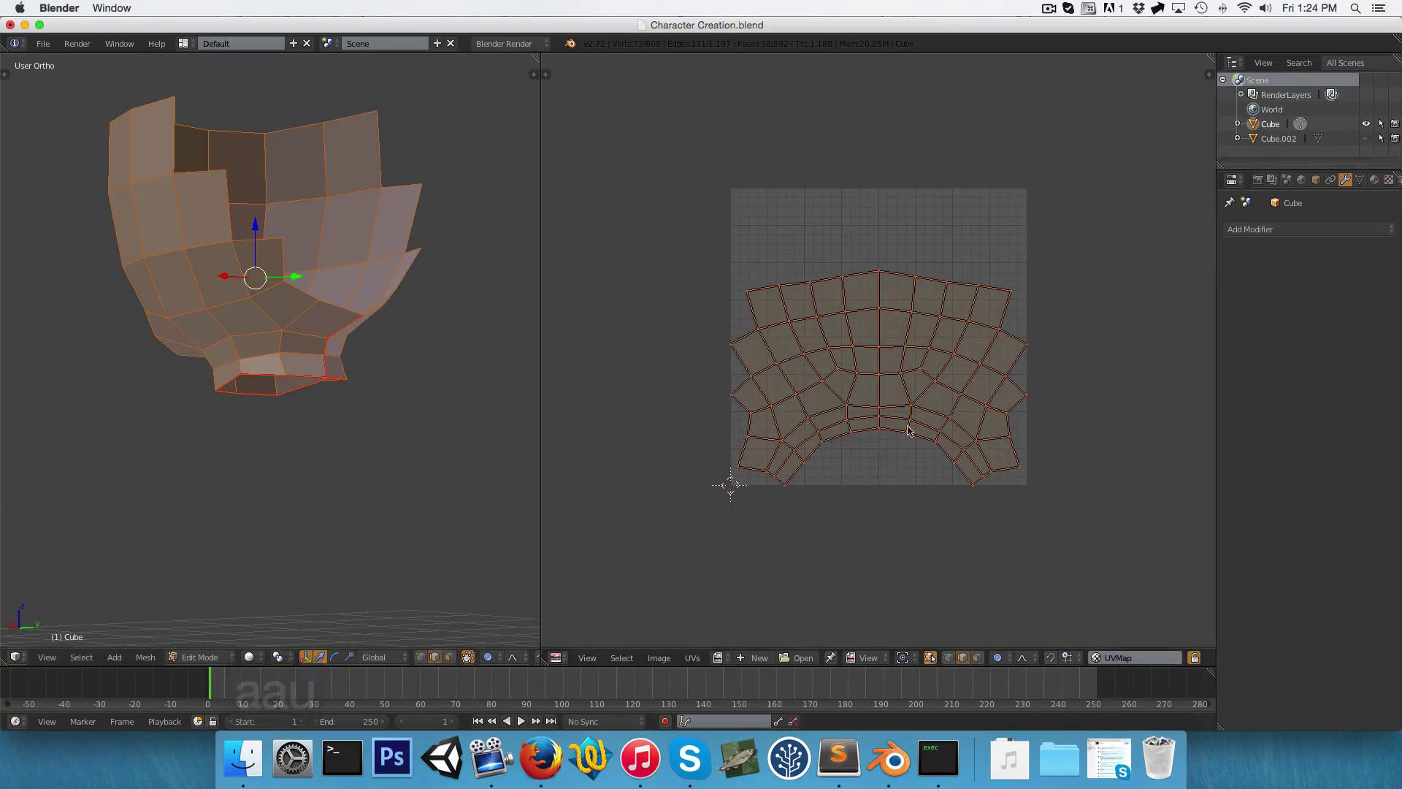
Box-select the central front faces of the head in the UV layout using face selection, and reveal the hidden body and hat geometry
scroll(869, 365, up, 2)
key(ctrl+Tab)
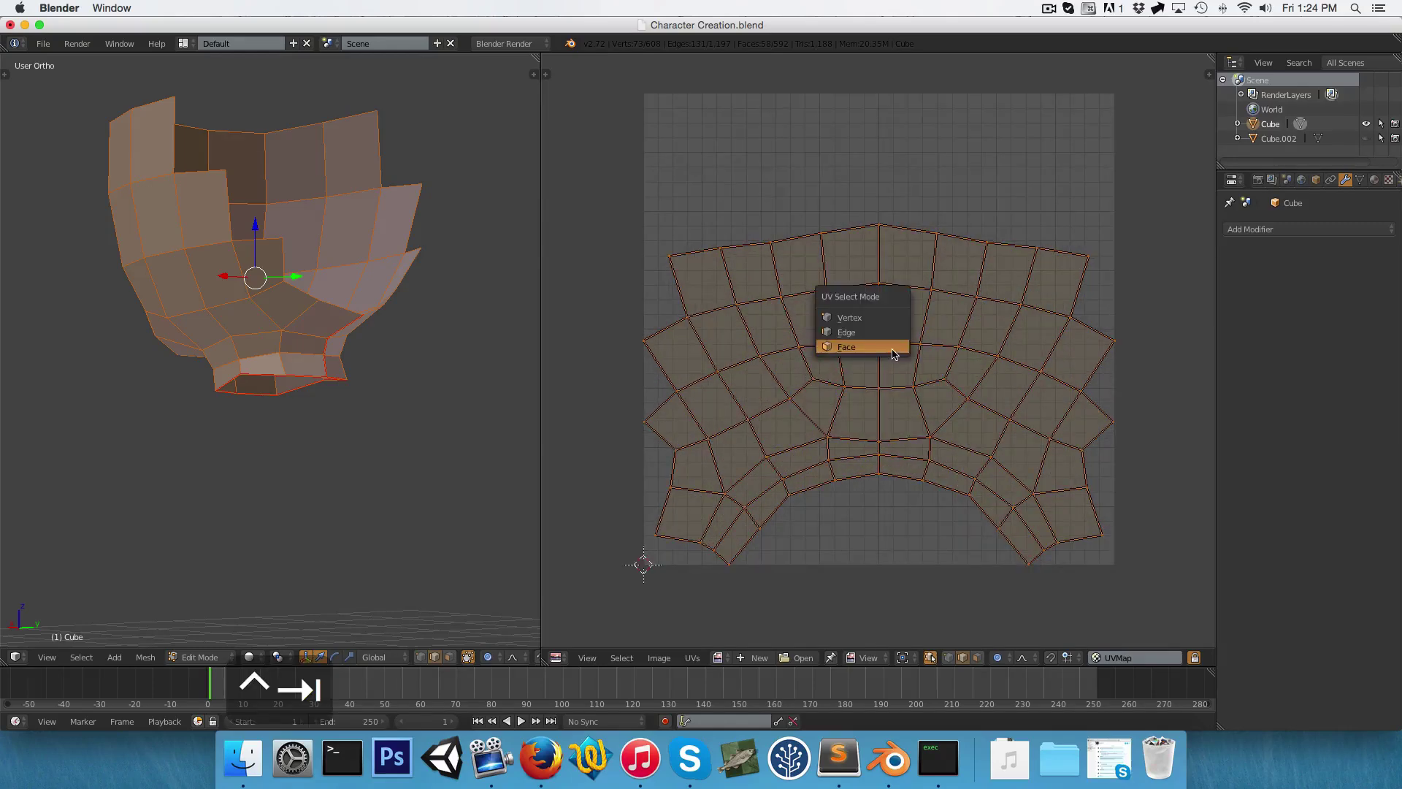
click(884, 348)
key(a)
key(b)
drag(770, 178, 959, 370)
key(b)
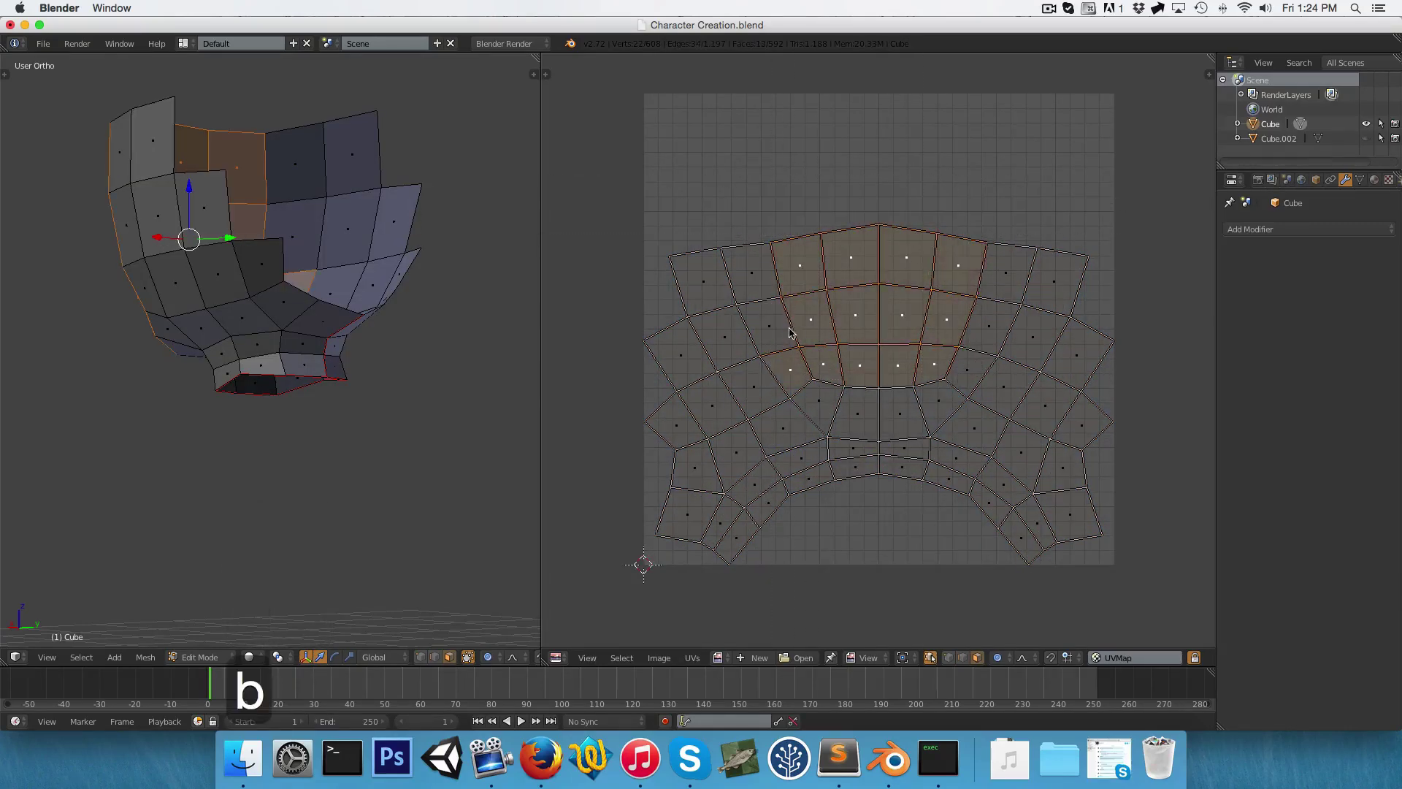
key(b)
middle_drag(805, 387, 807, 391)
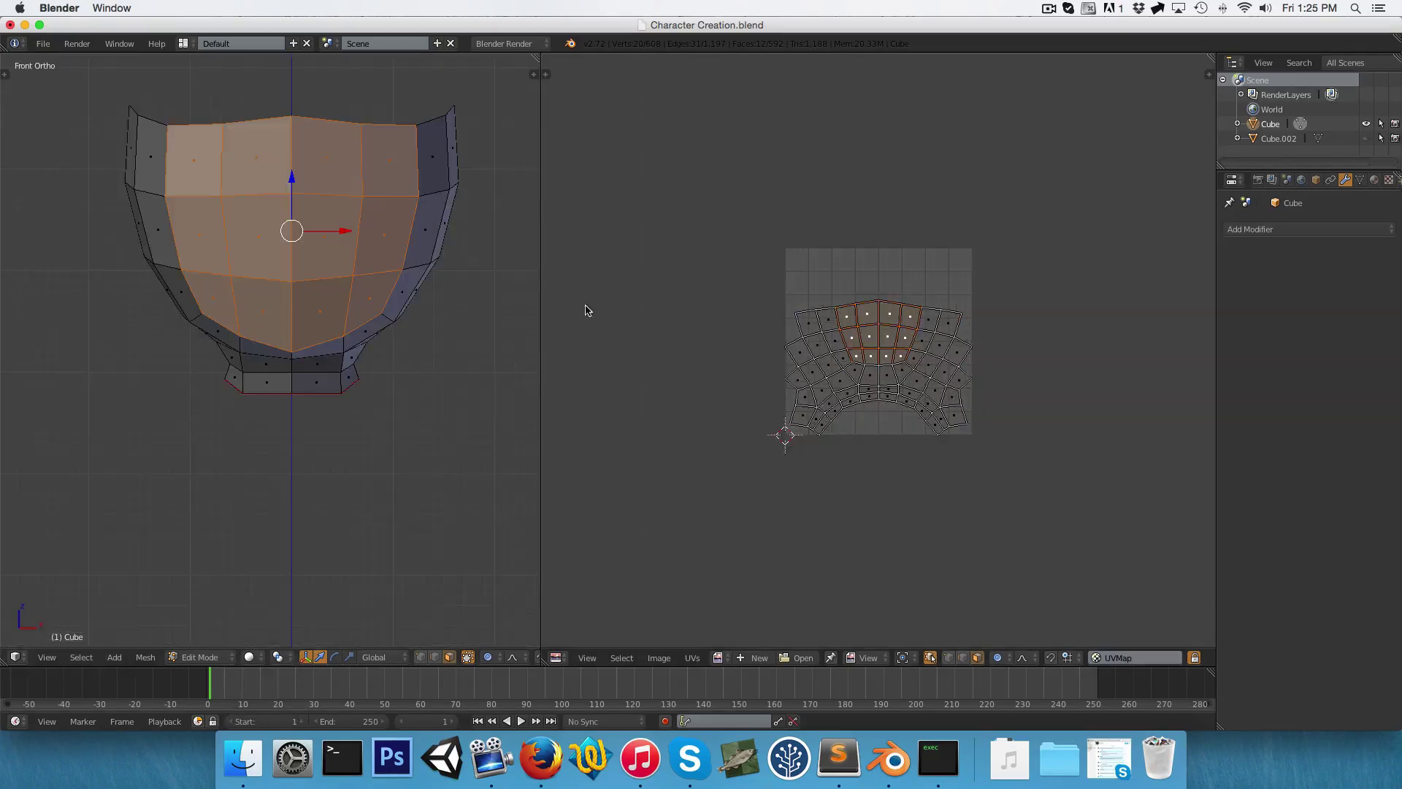
key(alt+h)
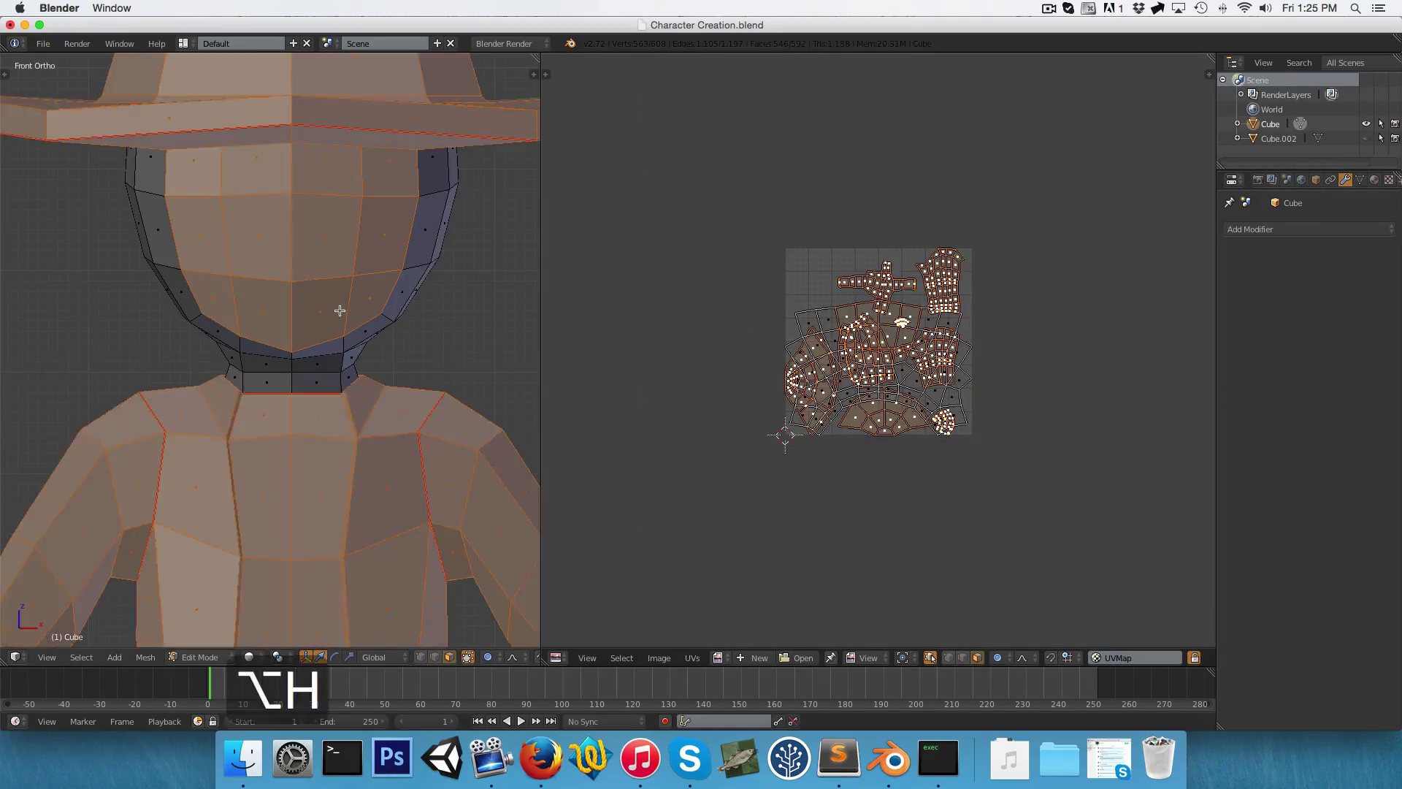
Deselect the mesh geometry, leave Edit Mode, and reveal the hidden hair object
scroll(336, 314, down, 8)
key(a)
key(Tab)
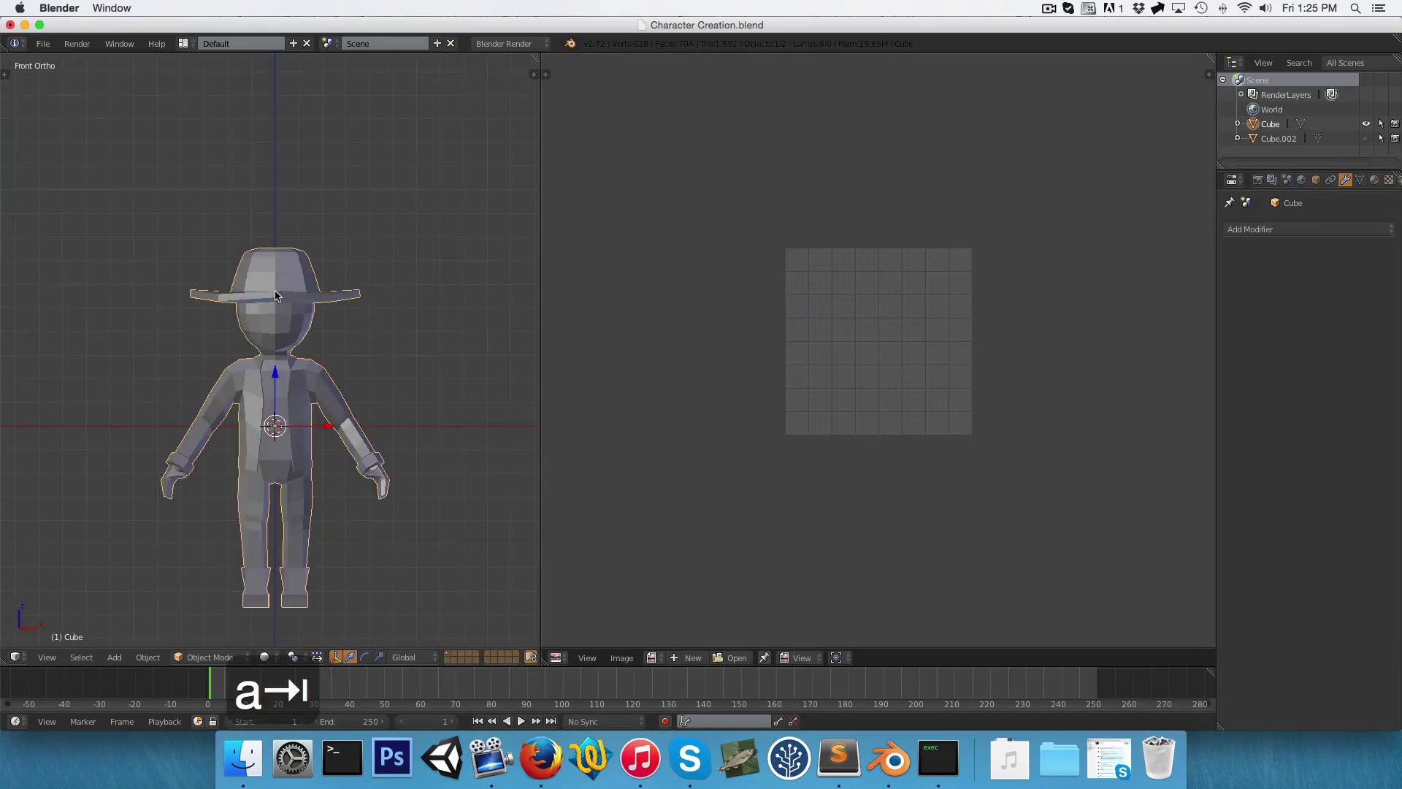
scroll(276, 285, up, 4)
key(a)
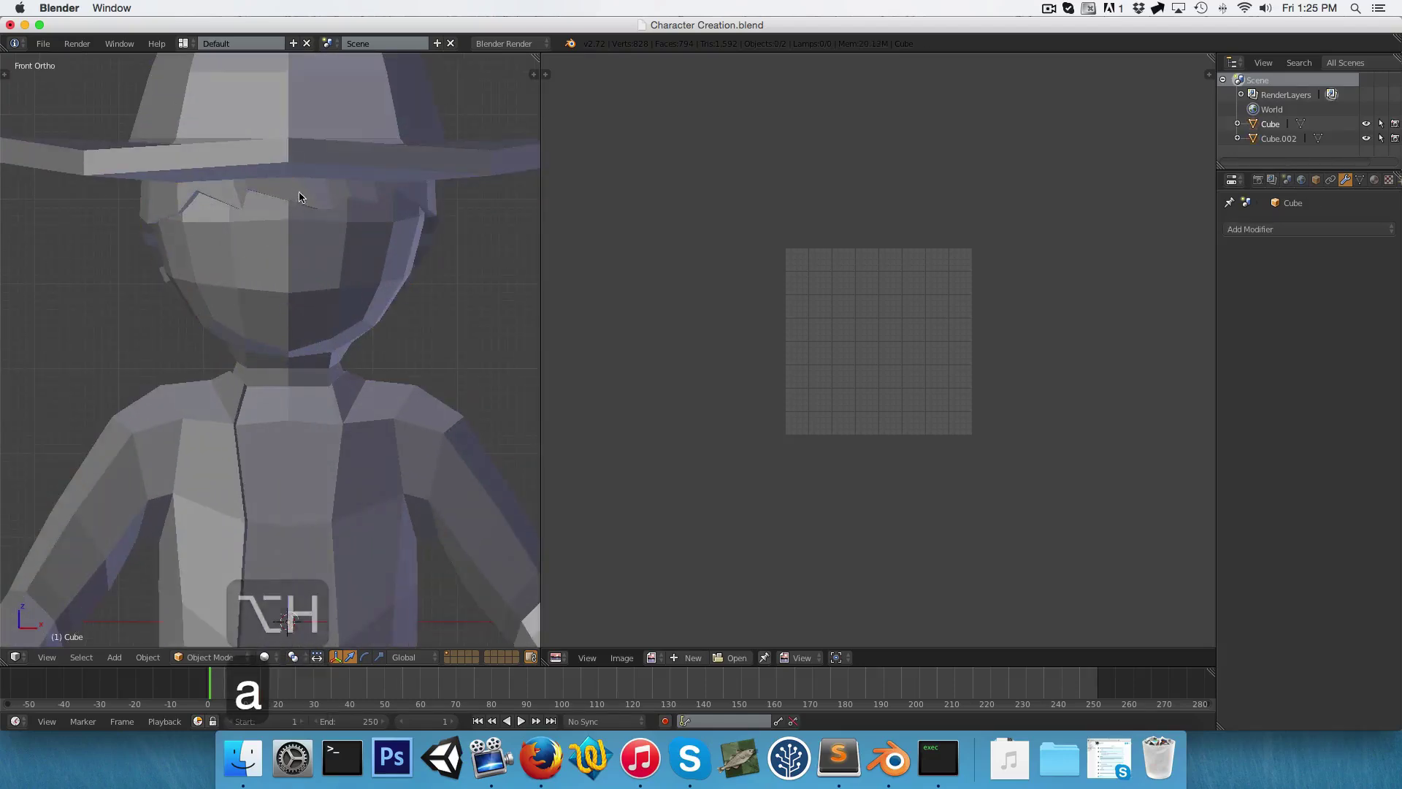
scroll(297, 547, down, 2)
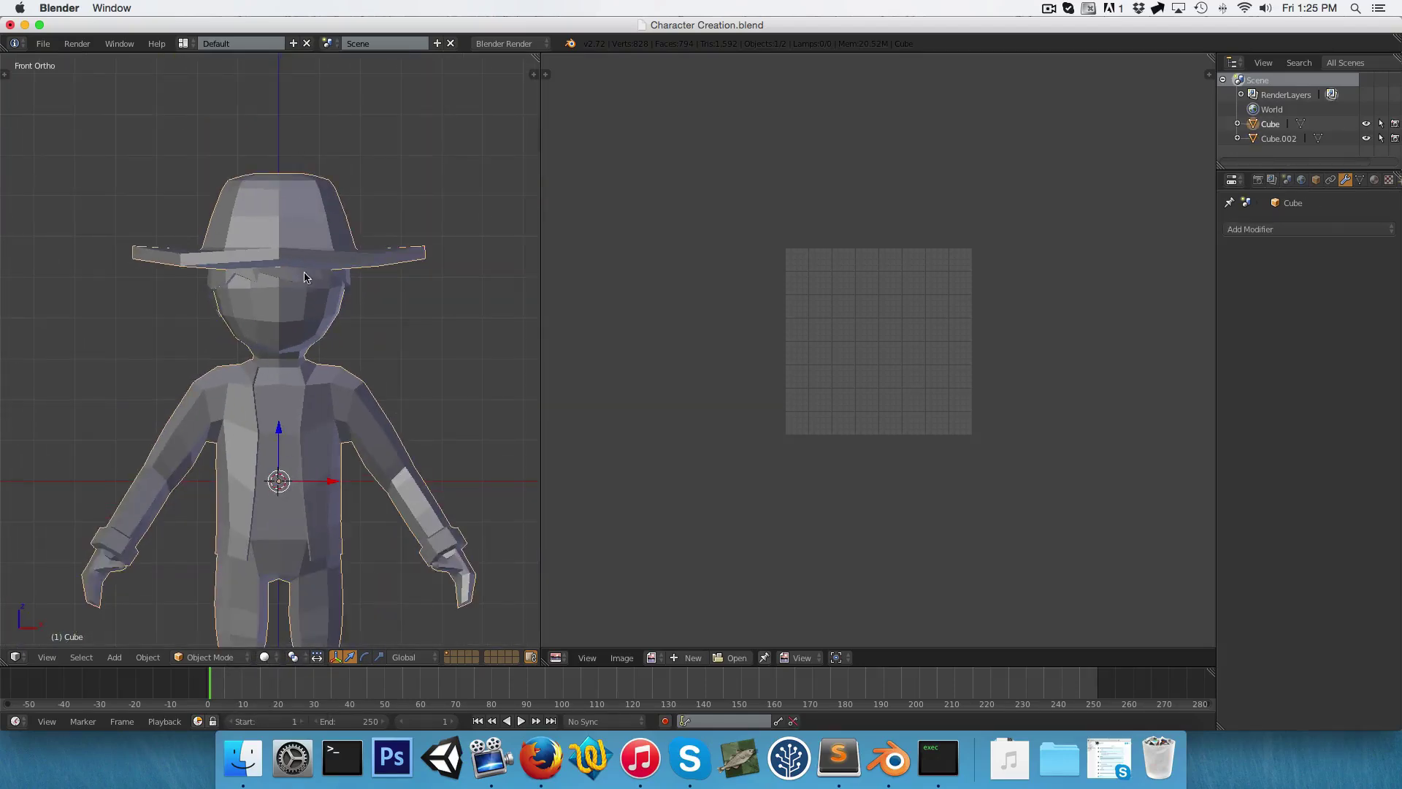
Join the hair and body objects into one mesh, and select all its geometry in Edit Mode
scroll(305, 276, up, 4)
key(a)
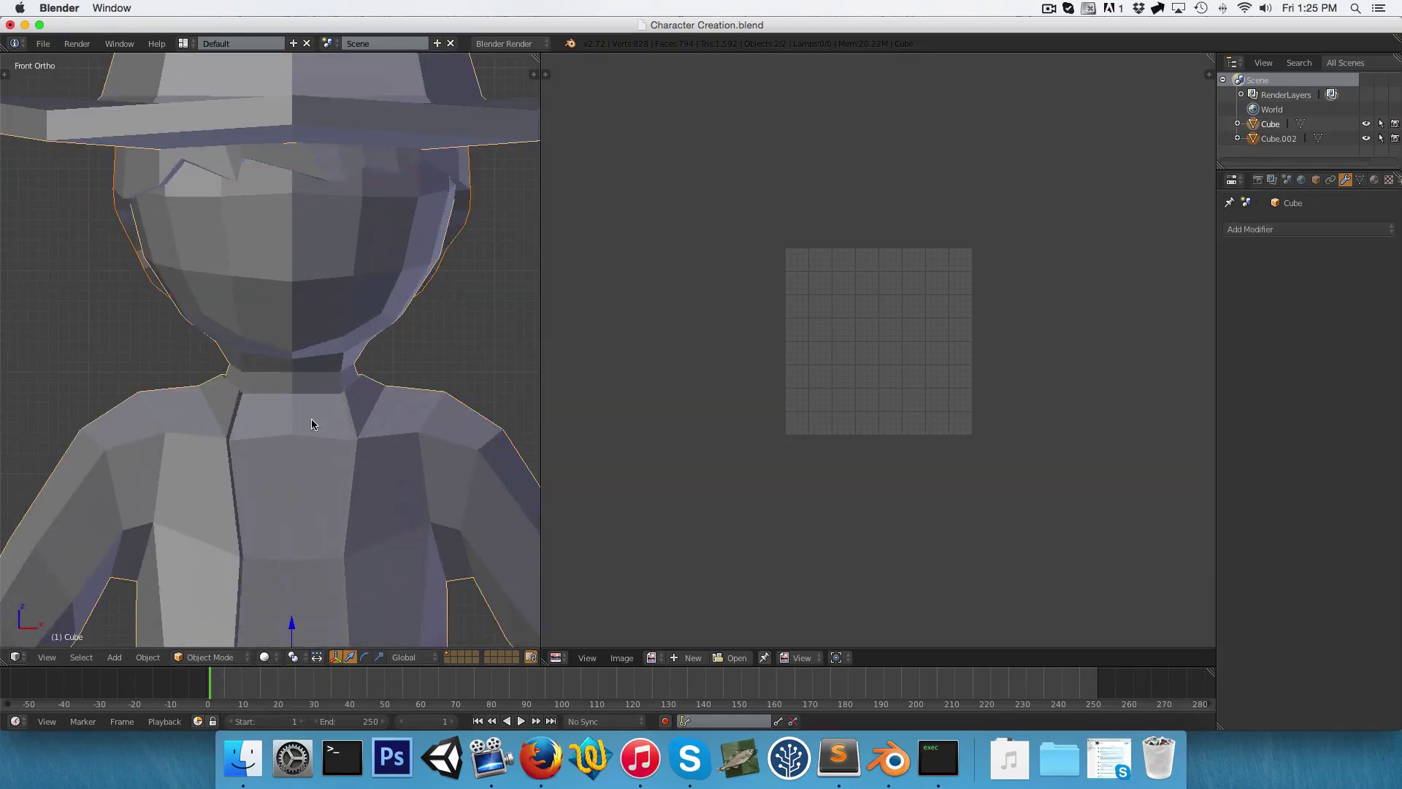
key(ctrl+j)
scroll(311, 423, down, 5)
key(Tab)
key(a)
key(a)
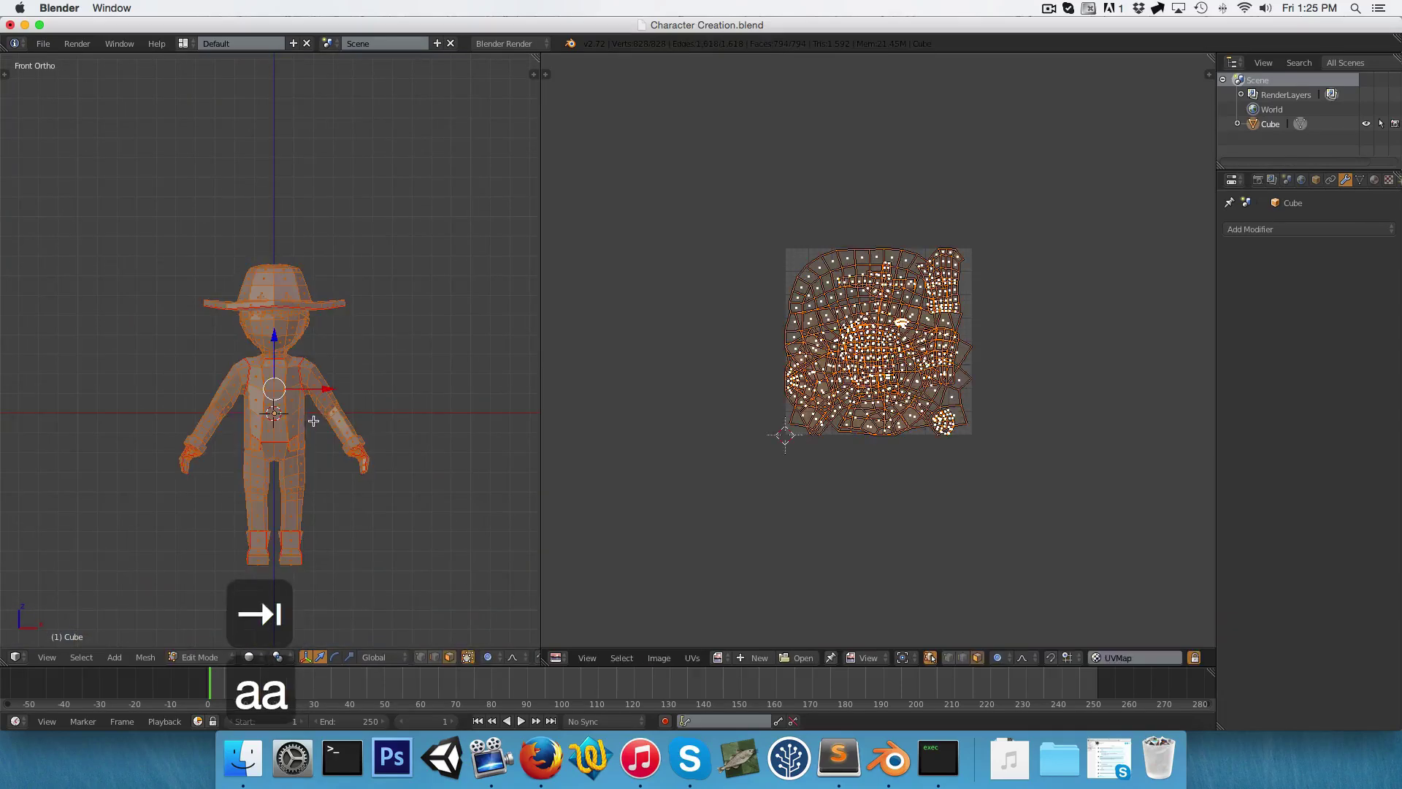
View the character from the right, and turn off selection syncing in the UV layout to work with separate islands
key(3)
scroll(329, 357, up, 2)
scroll(862, 356, up, 2)
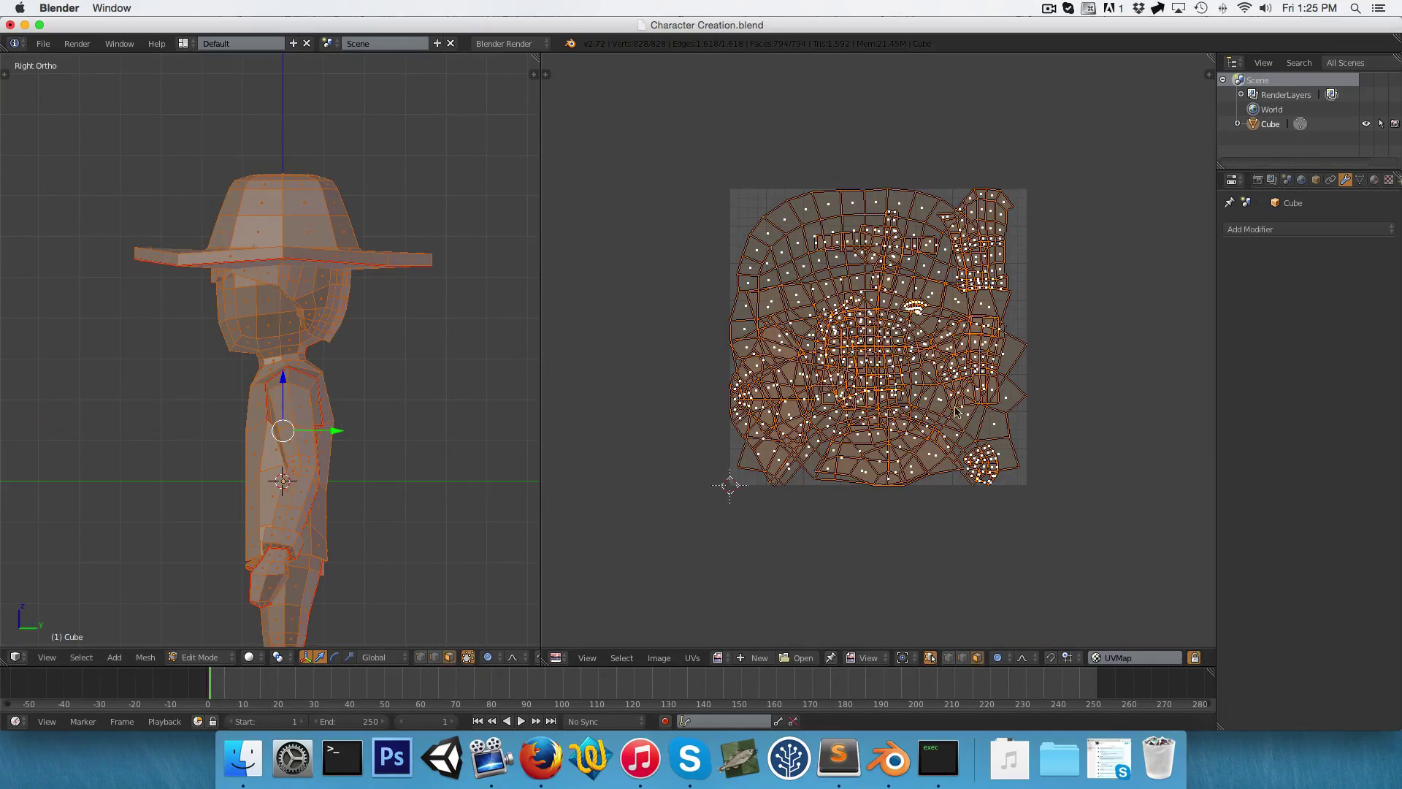
click(930, 657)
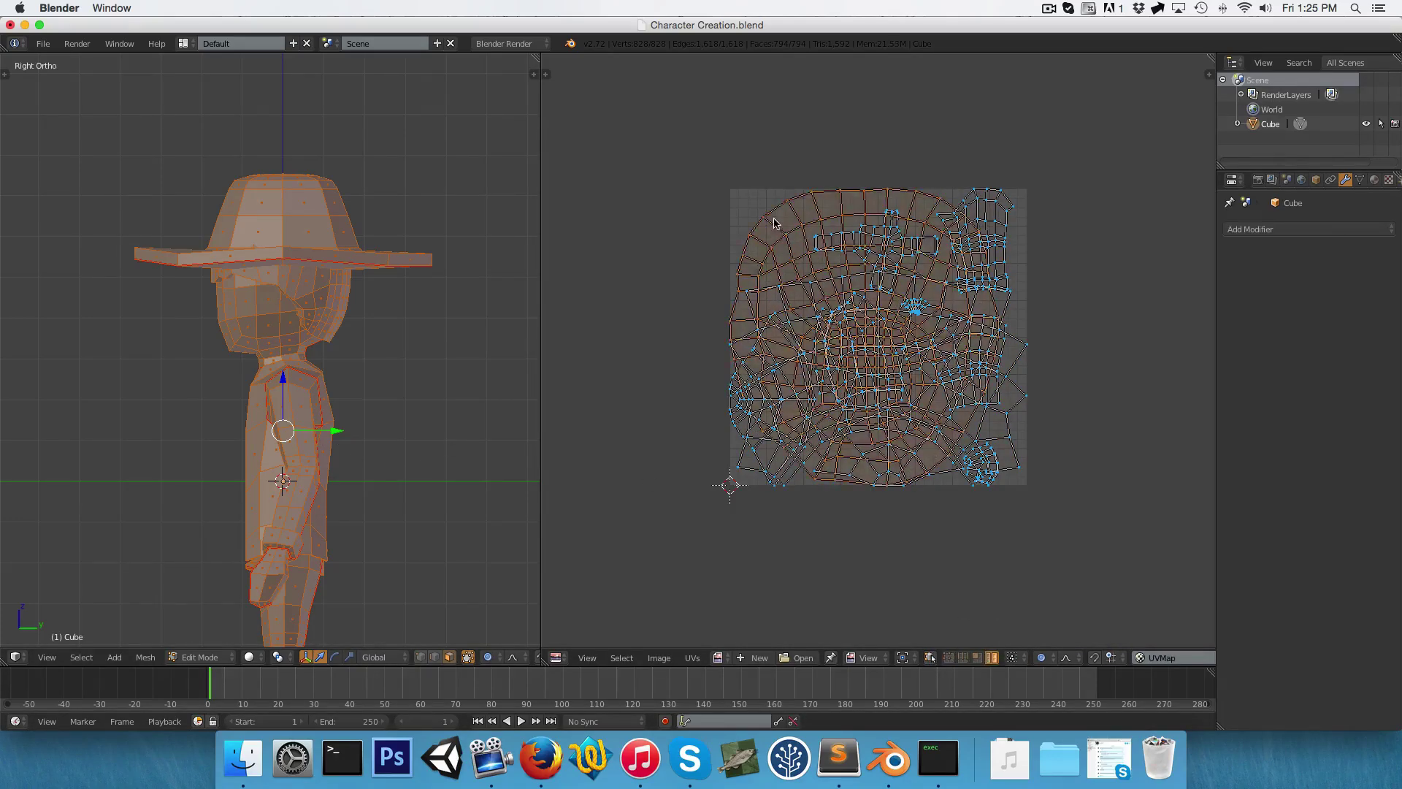
Move the round hair UV island outside the UV square, beyond its upper-left corner, and scale it down
key(g)
right_click(760, 291)
scroll(812, 344, down, 1)
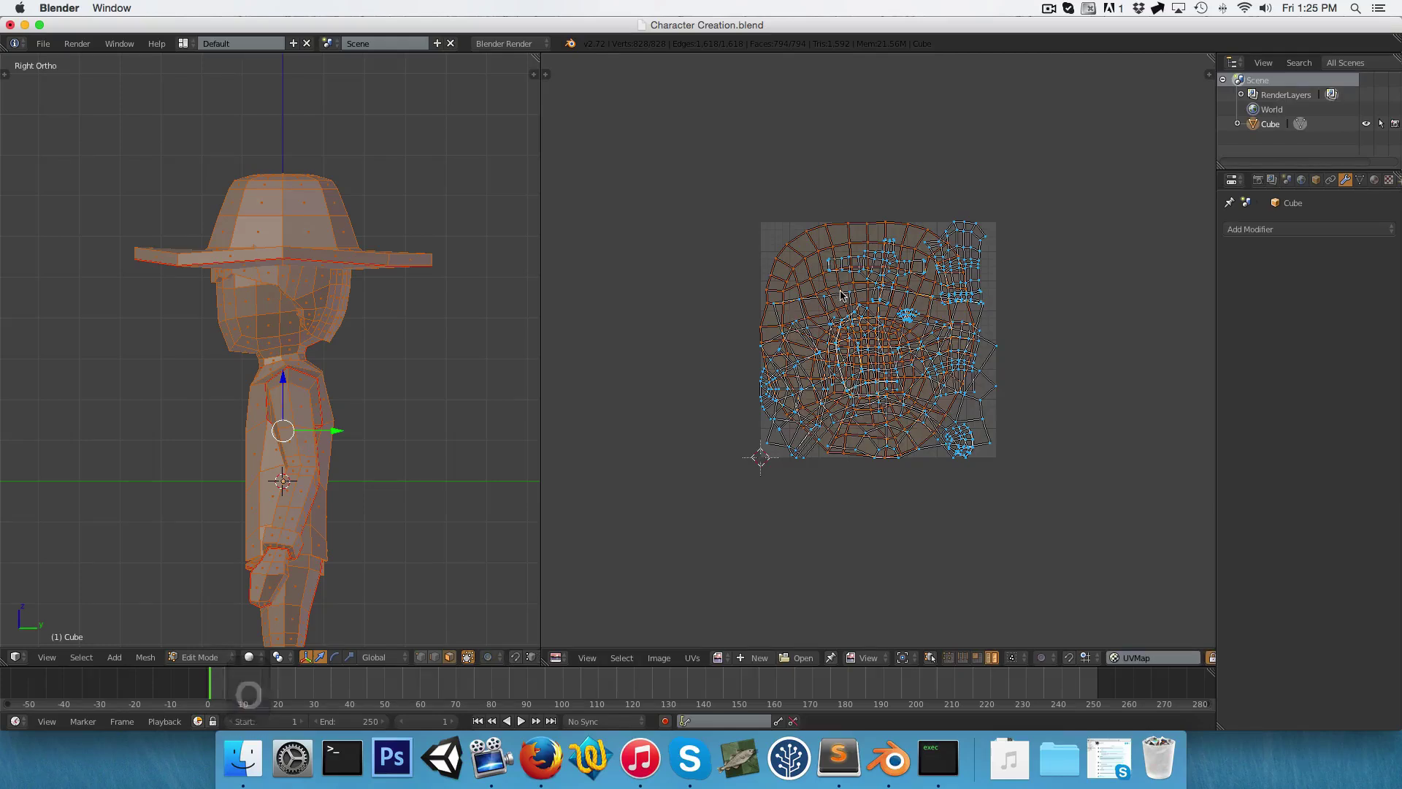
key(g)
key(s)
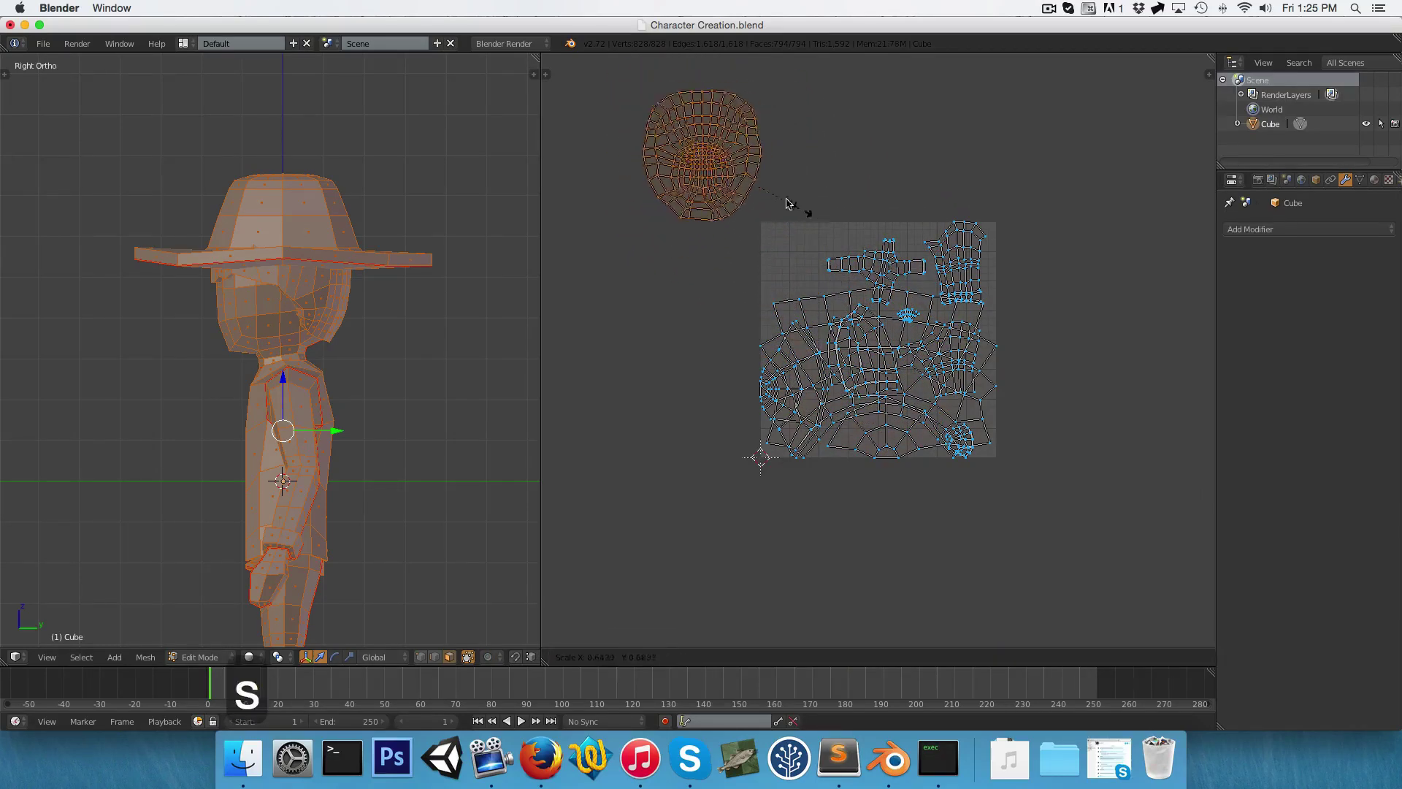
key(g)
click(758, 219)
Move the head and neck UV island outside the UV square below the hair island, and scale it down
key(g)
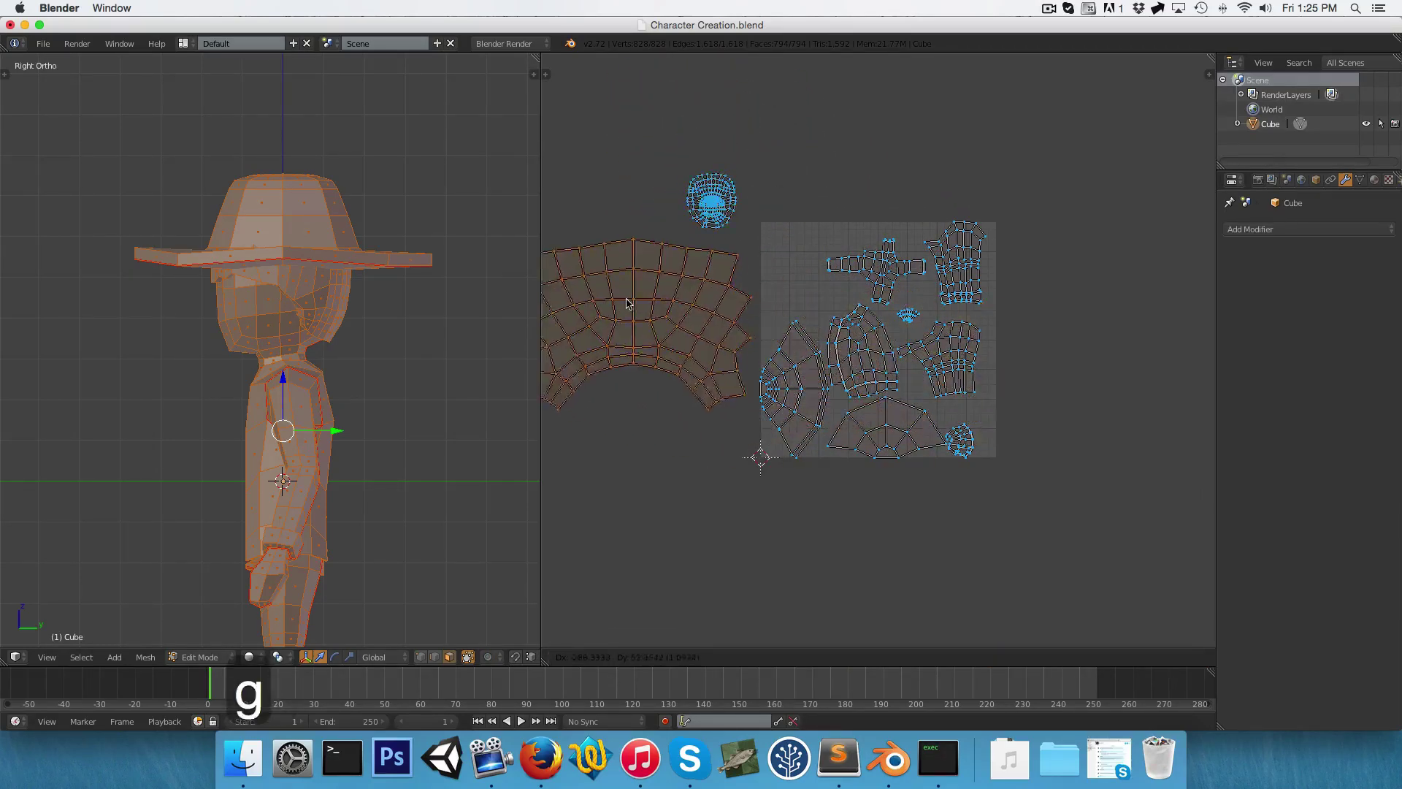
key(s)
key(g)
click(716, 288)
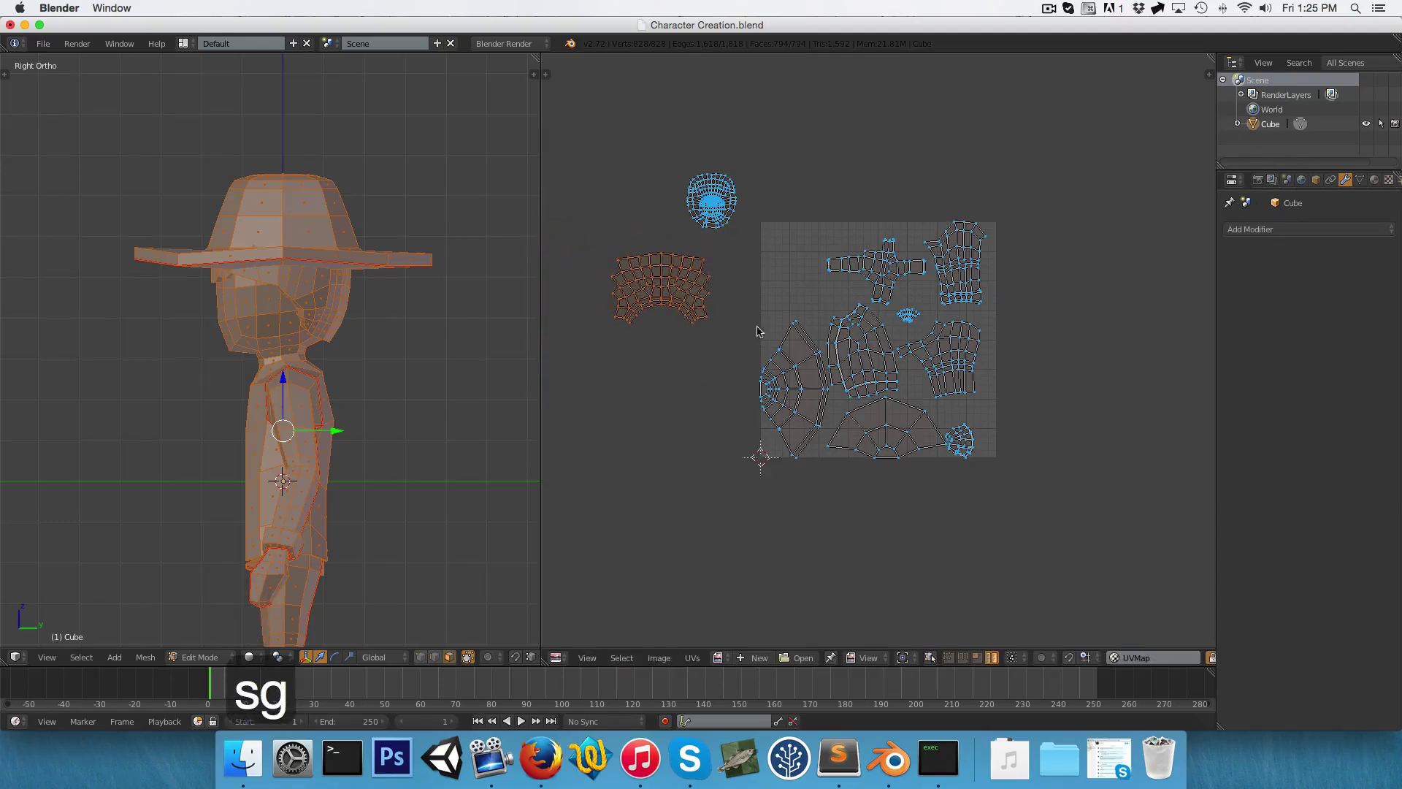
scroll(759, 332, up, 2)
scroll(920, 324, down, 2)
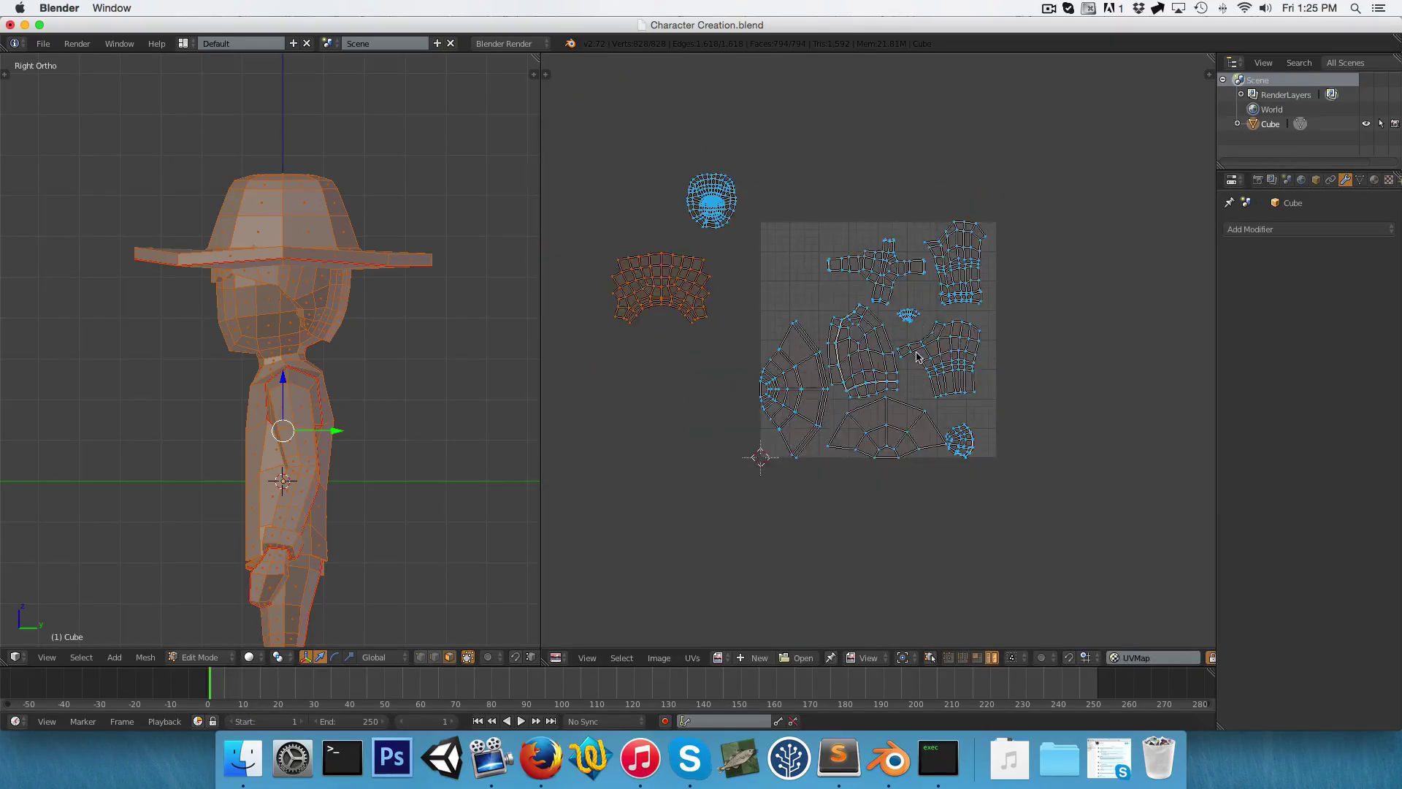
scroll(924, 314, up, 4)
scroll(902, 329, down, 4)
scroll(897, 332, up, 2)
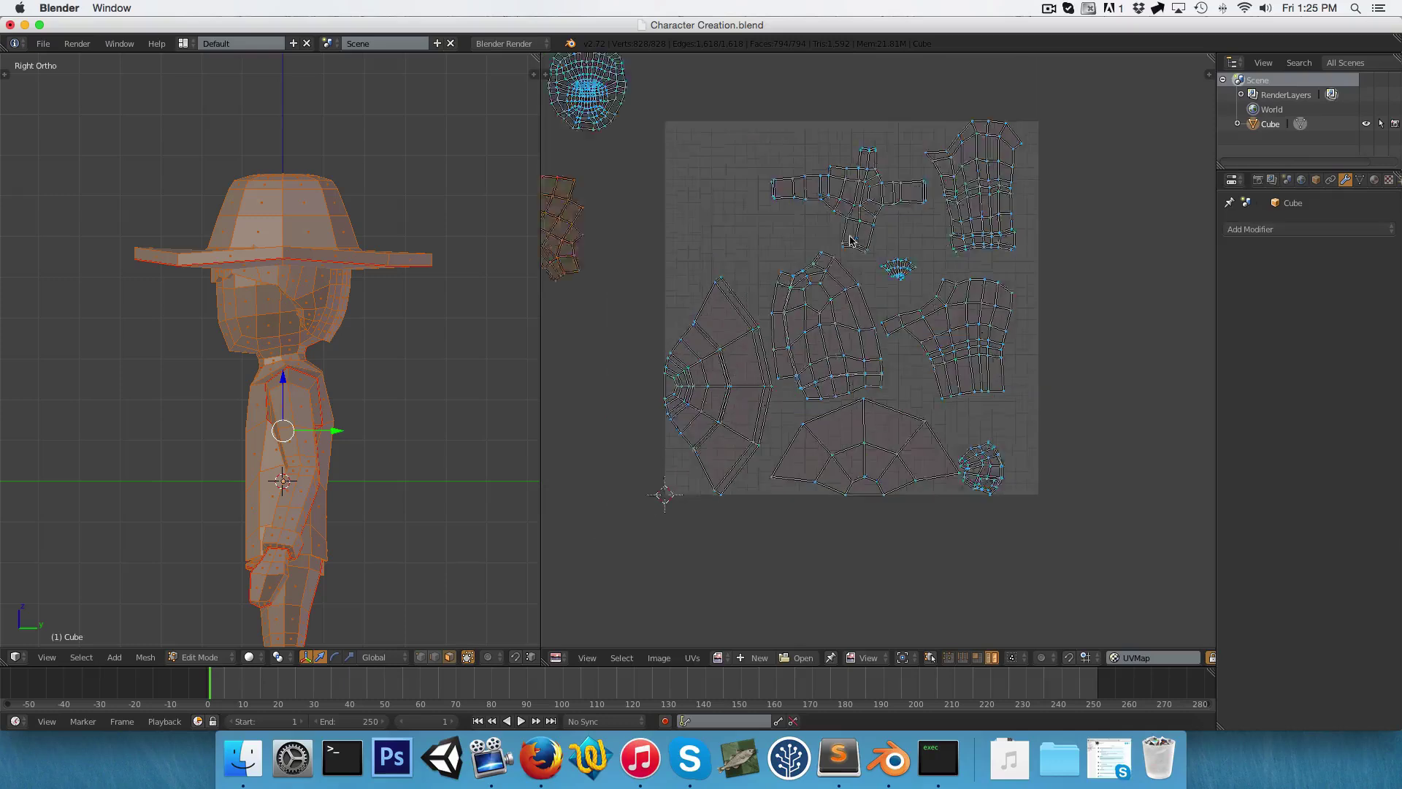
scroll(891, 307, down, 1)
scroll(706, 373, down, 1)
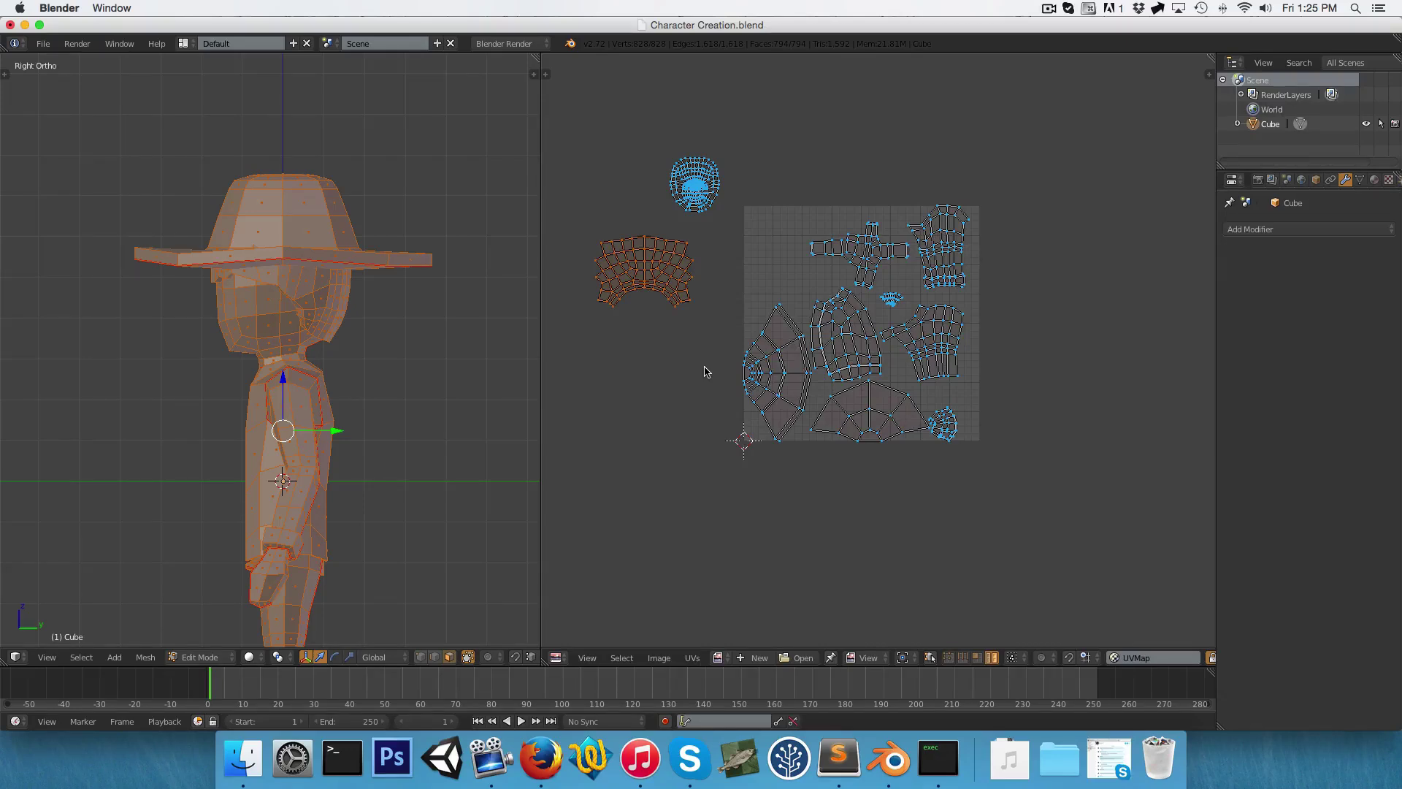
Create a new image named UV with the UV Grid generated type as the layout's background
click(757, 657)
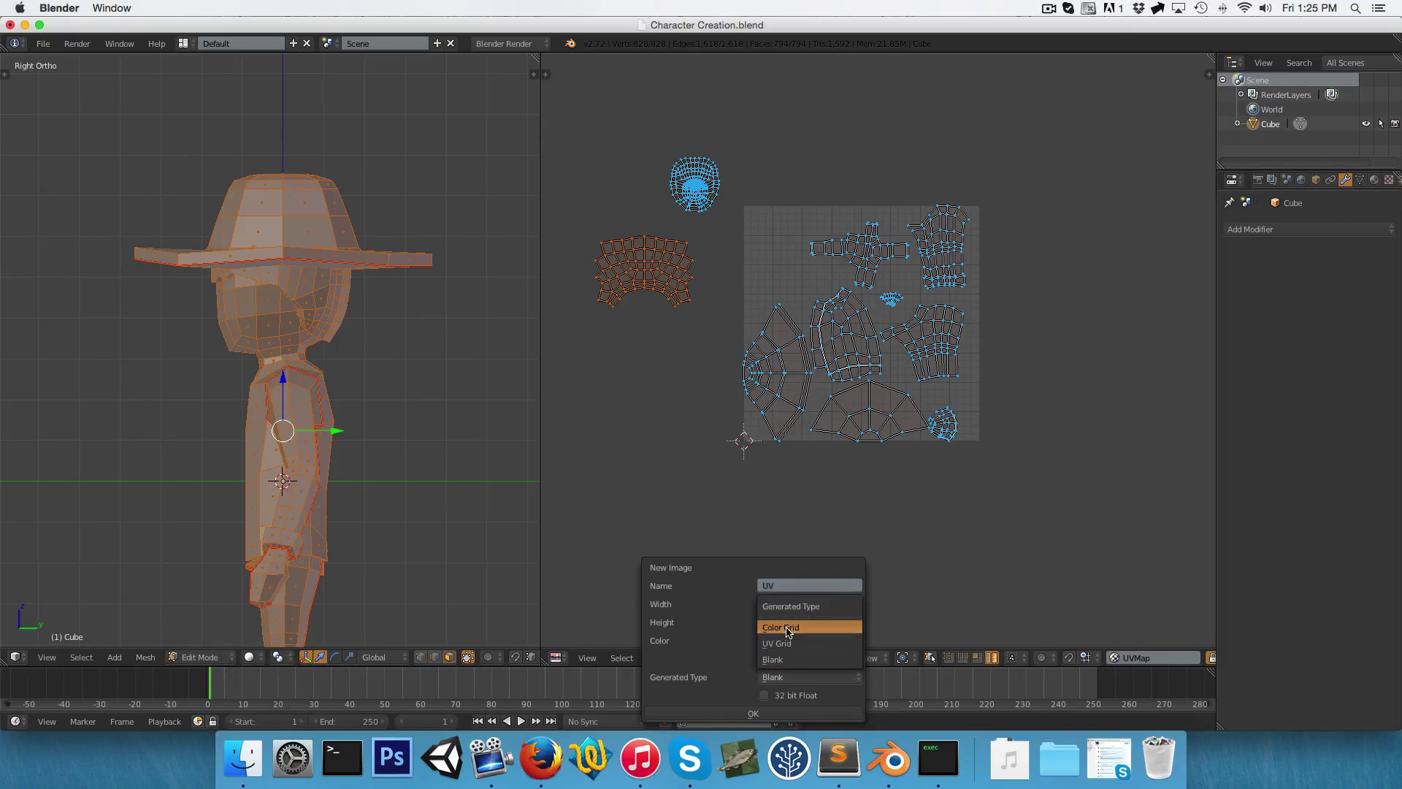
click(798, 716)
scroll(784, 431, down, 6)
scroll(342, 446, down, 3)
Show the character from the front with textured shading in Object Mode
key(1)
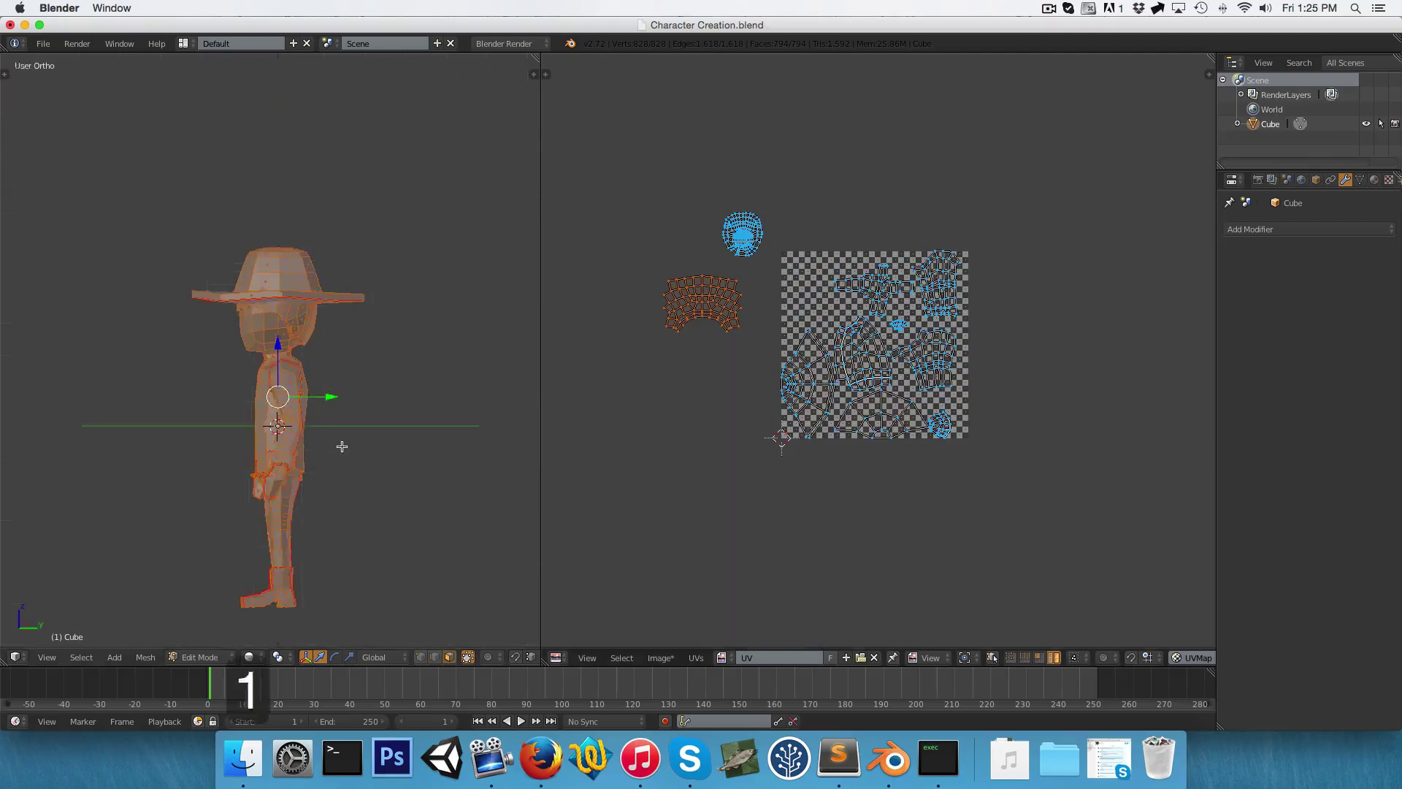
key(1)
key(Tab)
key(Tab)
key(alt+z)
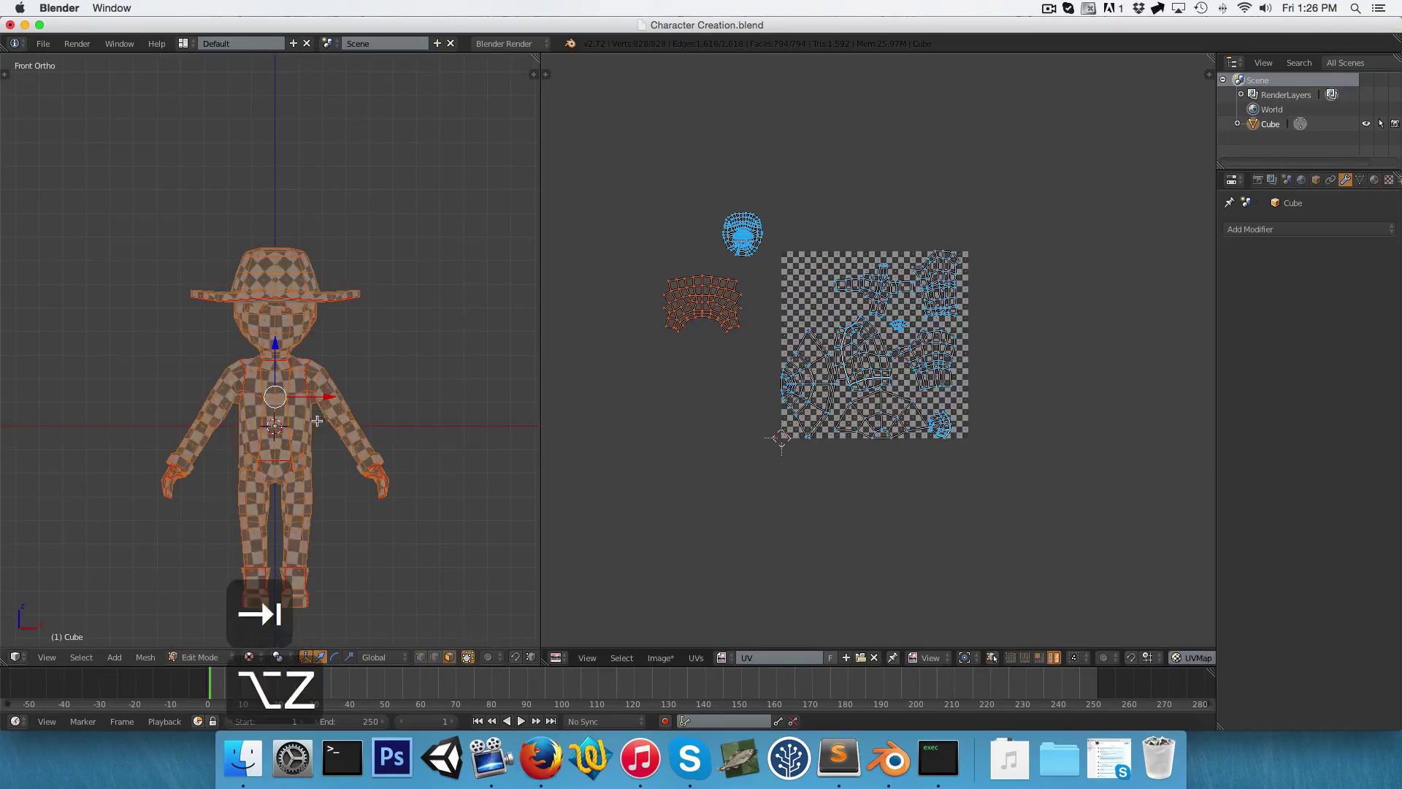
key(Tab)
Inspect the checker pattern's size and distortion on the character's front and back, and reopen the mesh in Edit Mode
scroll(292, 381, up, 3)
scroll(312, 393, down, 2)
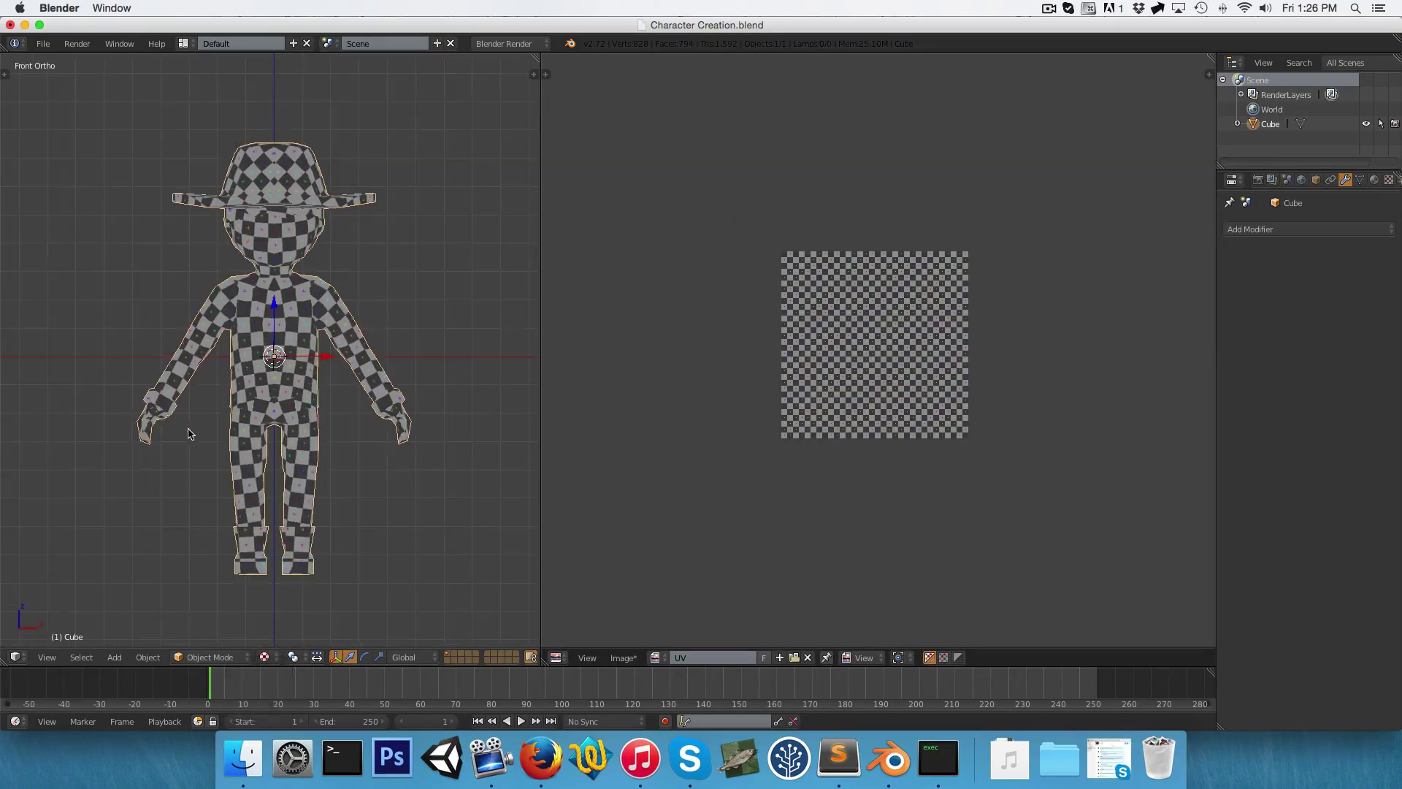
middle_drag(188, 433, 4, 454)
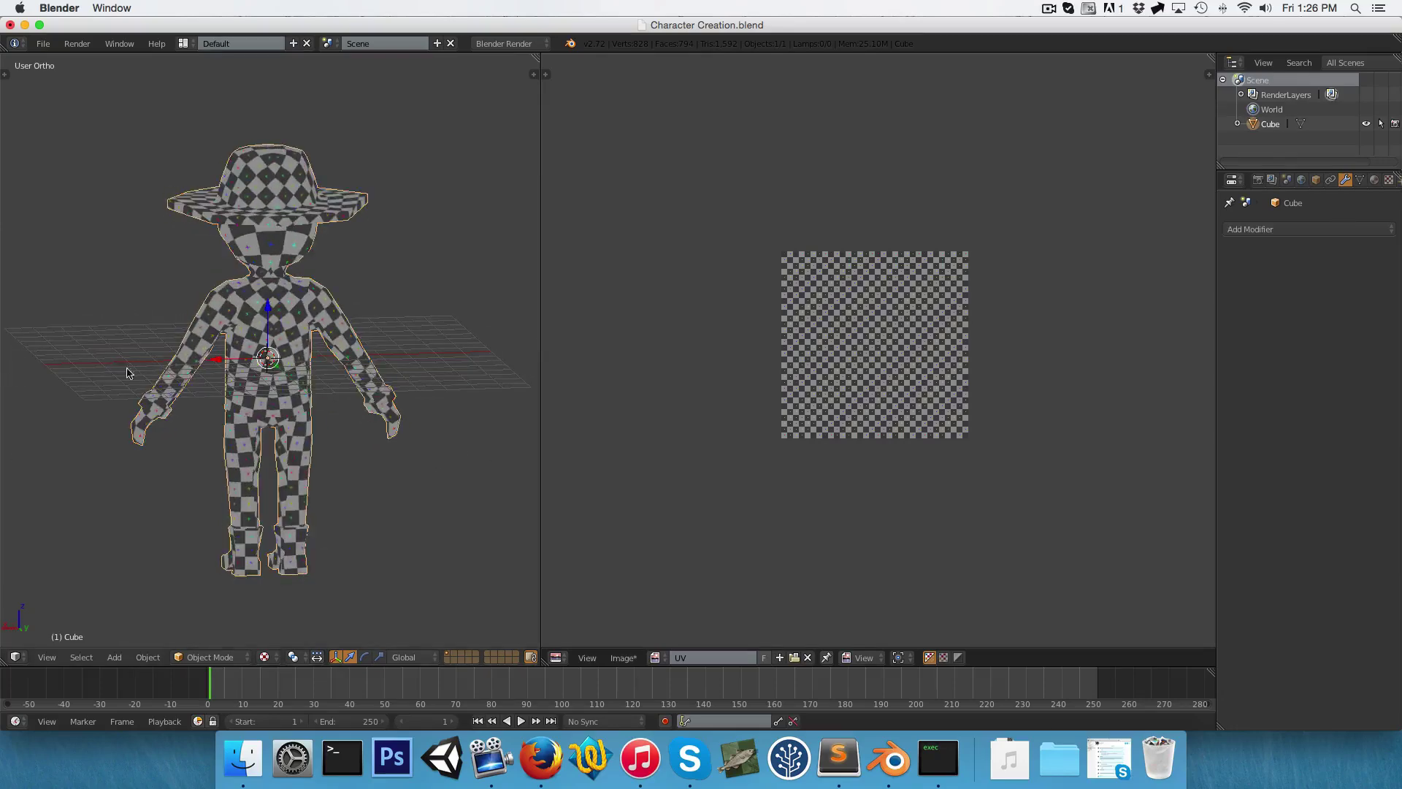
scroll(128, 373, up, 7)
middle_drag(127, 373, 321, 368)
scroll(425, 382, down, 4)
key(KP_1)
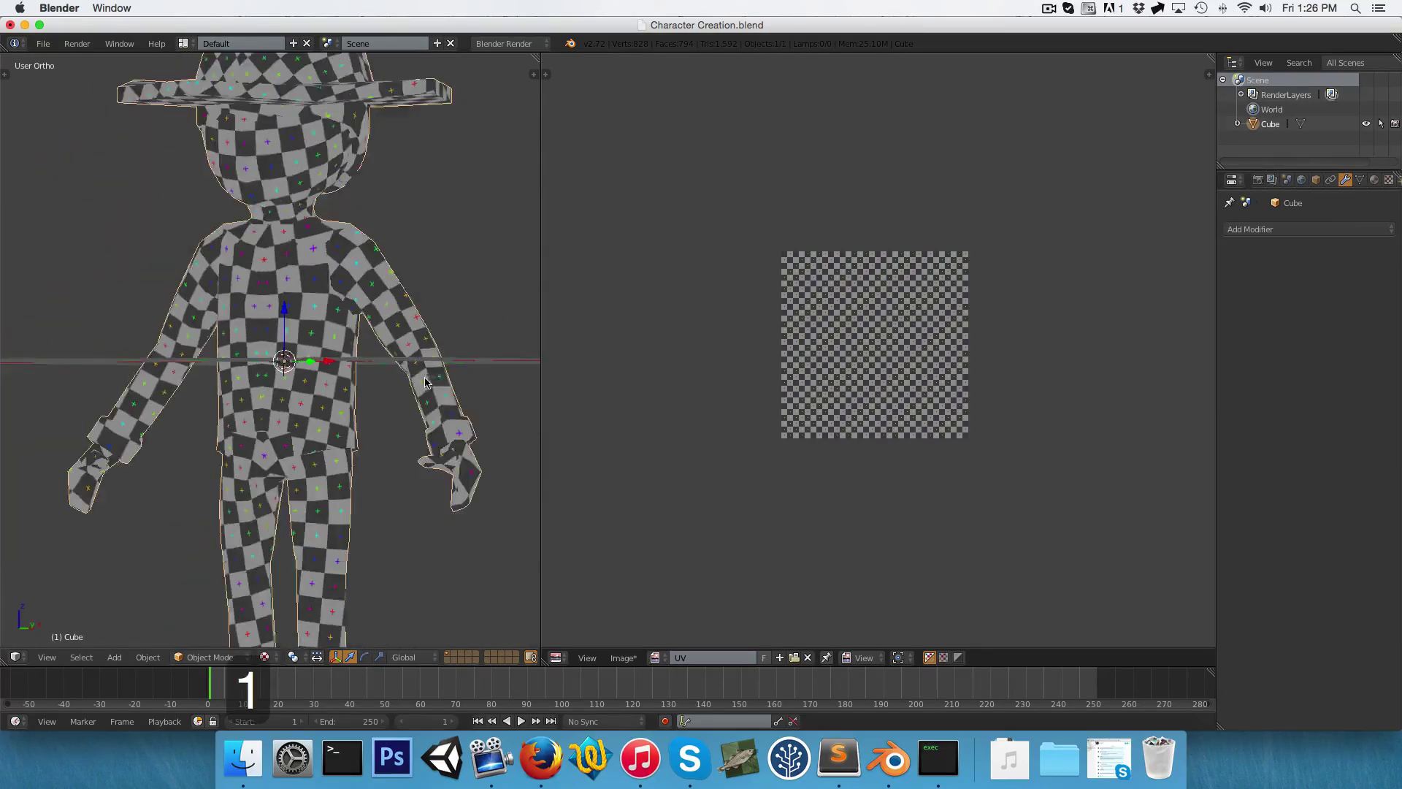
key(KP_1)
scroll(425, 381, down, 2)
scroll(340, 378, up, 2)
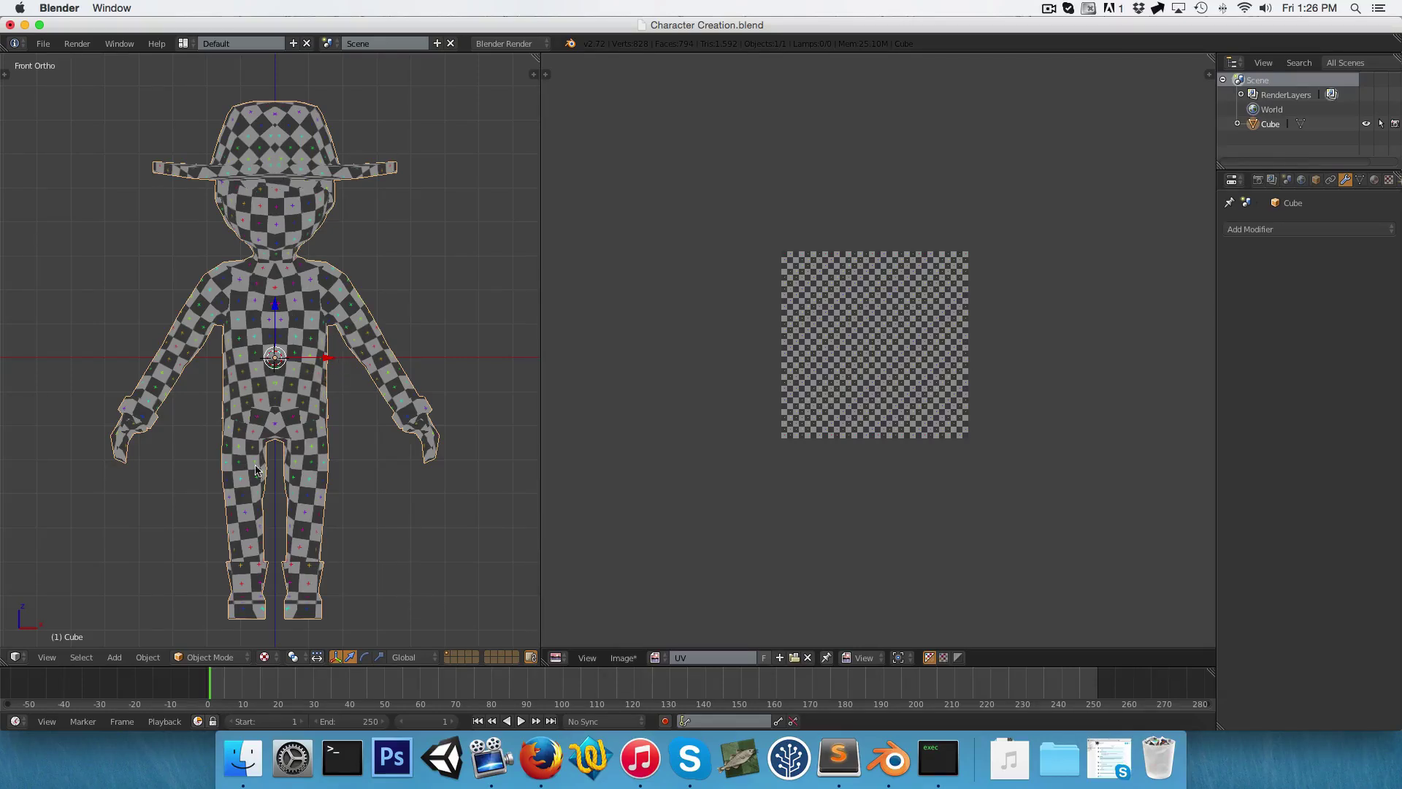
scroll(255, 470, up, 5)
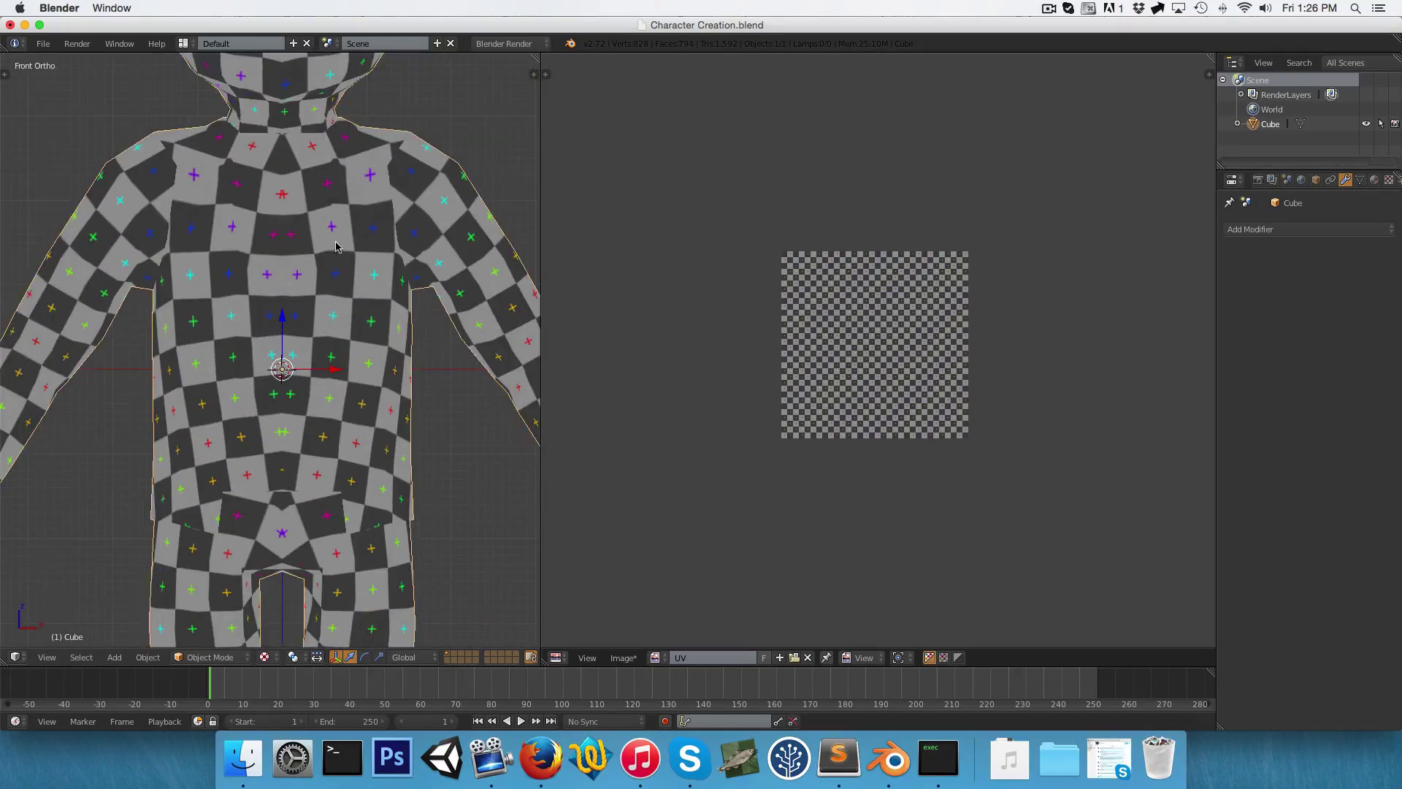
scroll(337, 271, down, 2)
key(Tab)
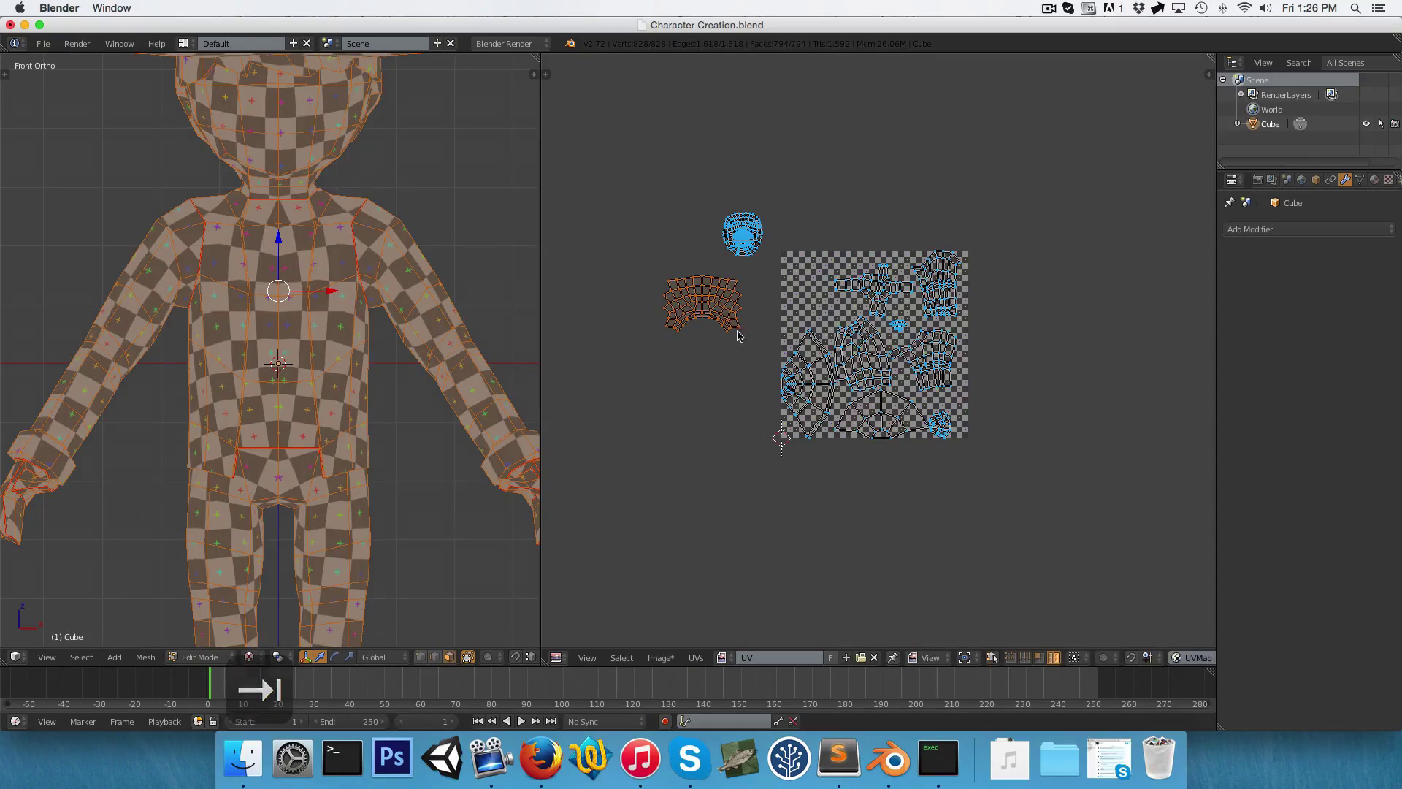
Scale up the head's UV island and compare the checker size on the face with the rest of the body
key(s)
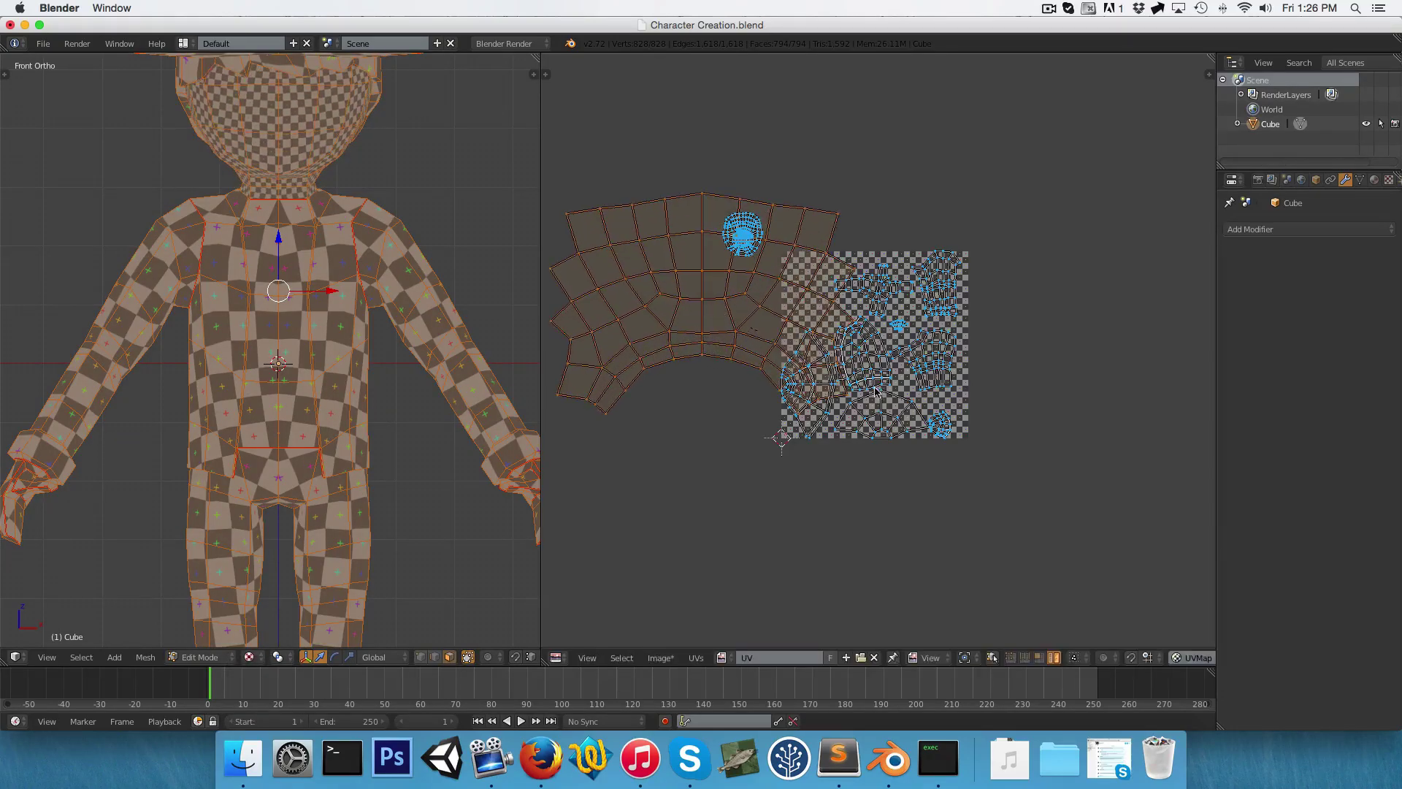
shift+middle_drag(368, 127, 343, 282)
scroll(182, 200, up, 6)
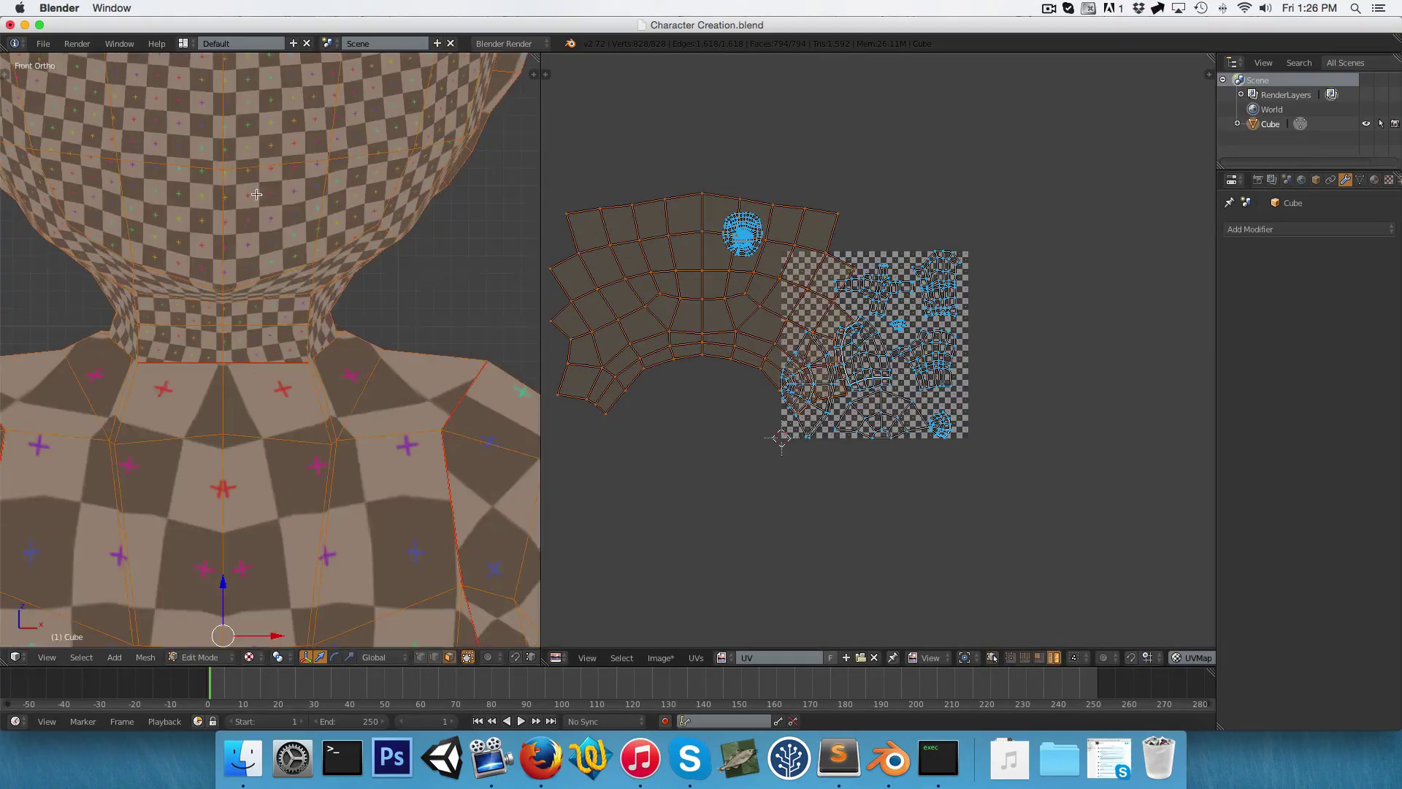
shift+middle_drag(250, 189, 250, 313)
scroll(243, 248, down, 1)
scroll(248, 277, down, 2)
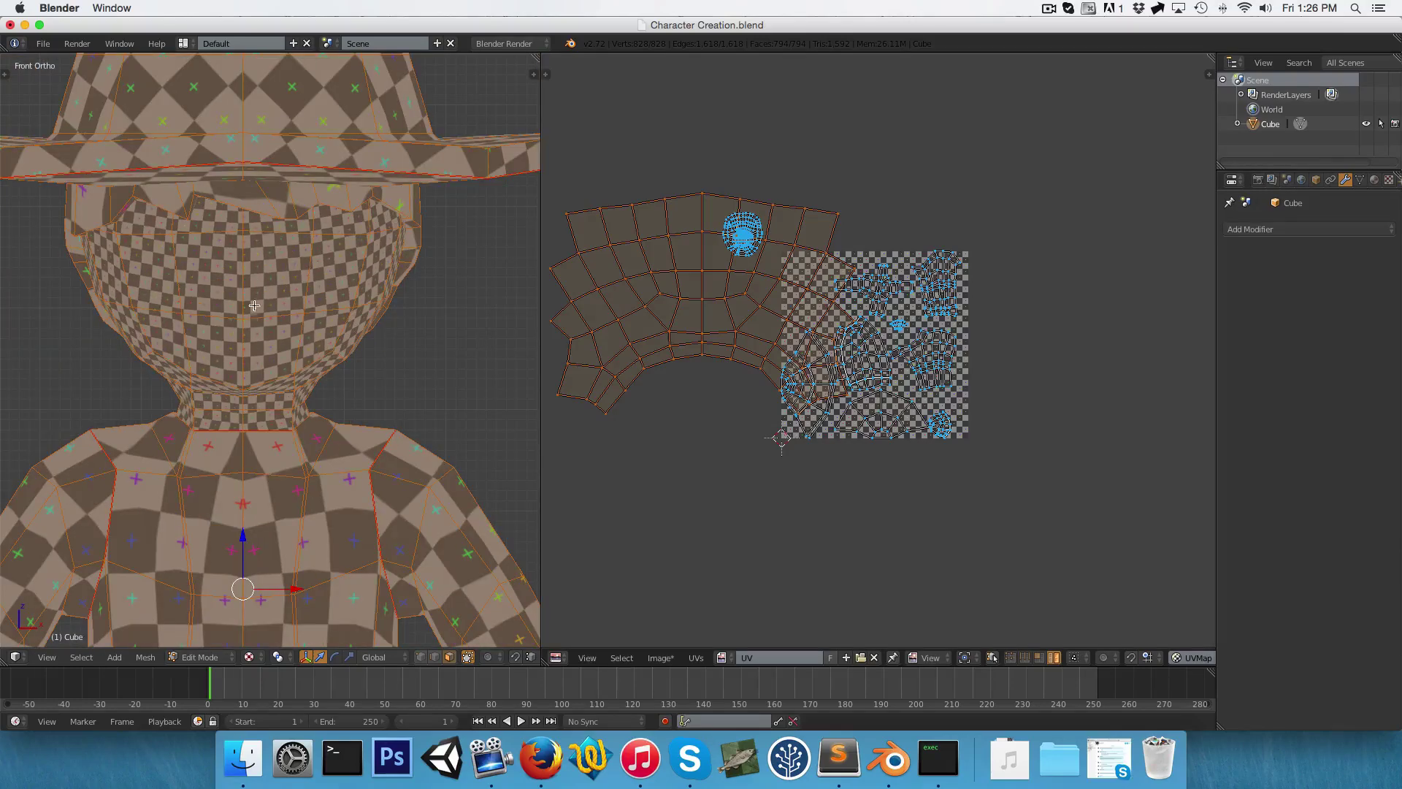
scroll(254, 305, down, 6)
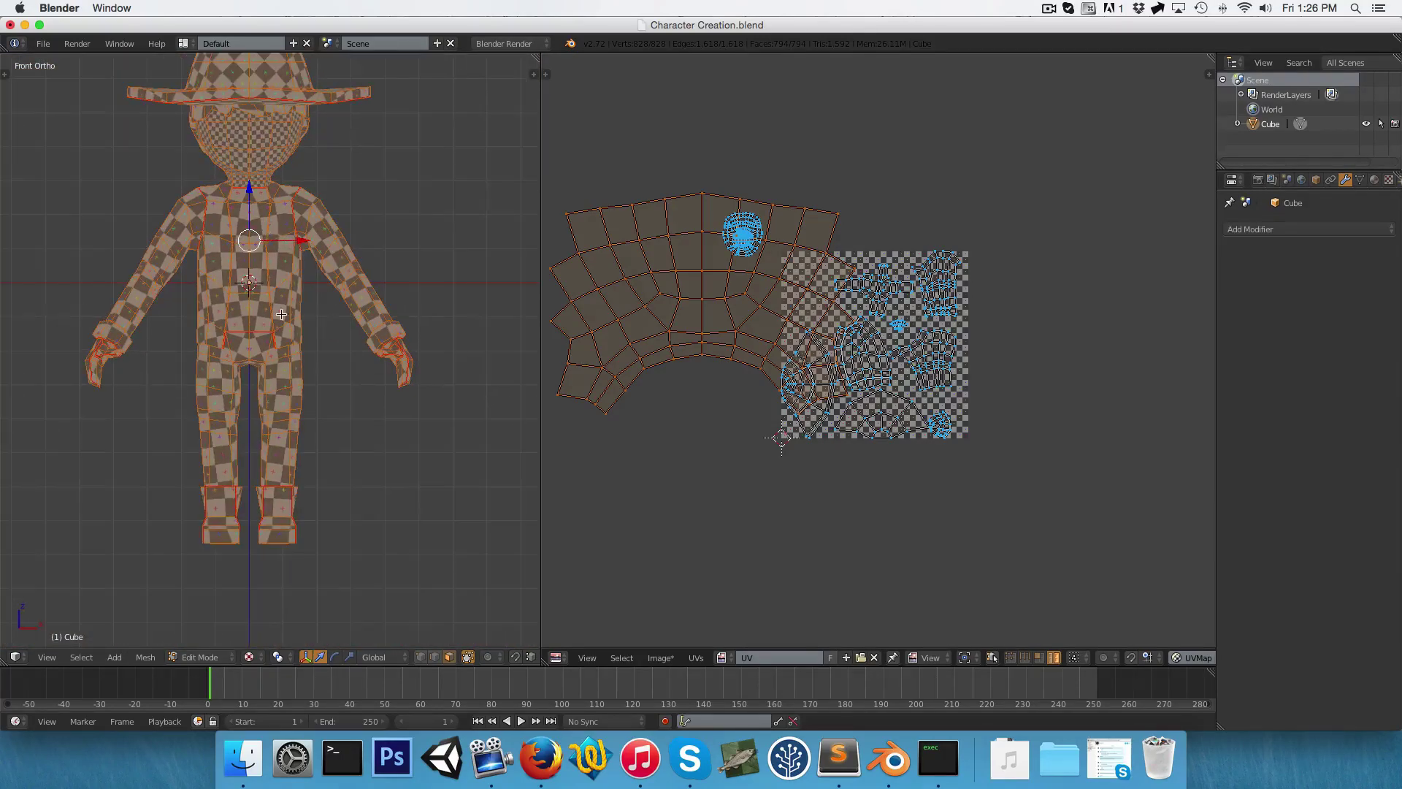
scroll(281, 314, up, 3)
middle_drag(411, 361, 289, 341)
scroll(295, 341, down, 3)
key(1)
scroll(295, 341, down, 1)
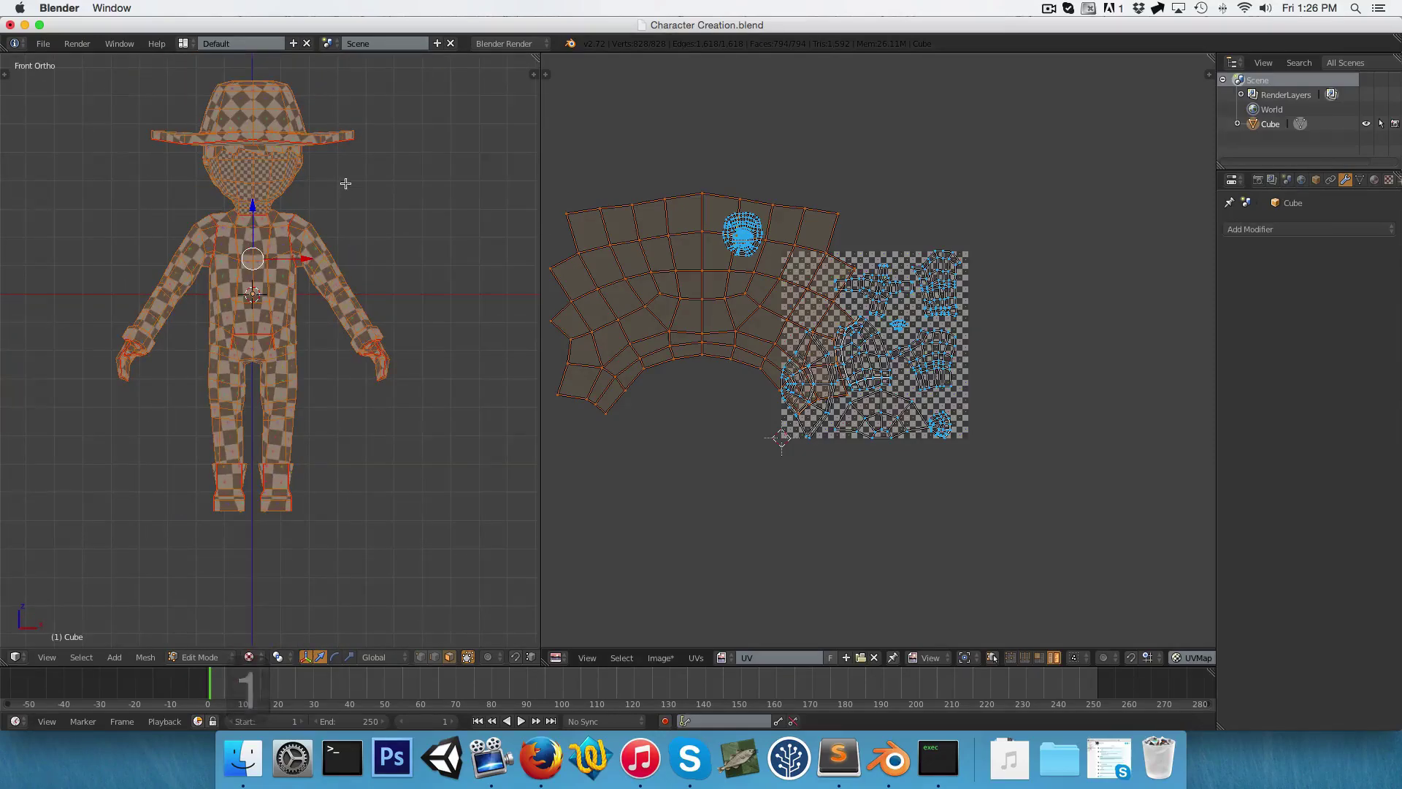
Scale down the head's UV island until its checker squares match the body's in size
key(s)
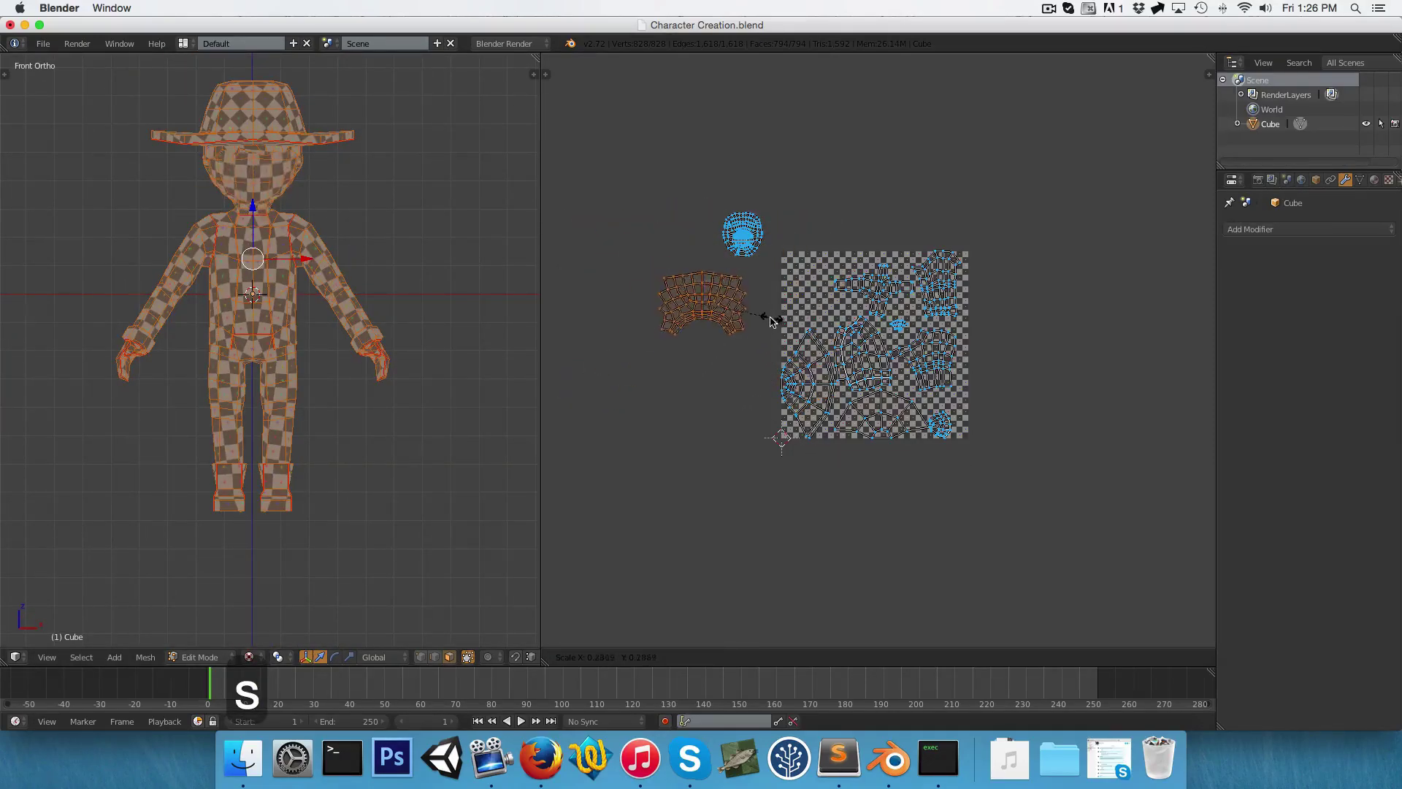
click(763, 309)
scroll(781, 328, up, 3)
scroll(794, 350, down, 3)
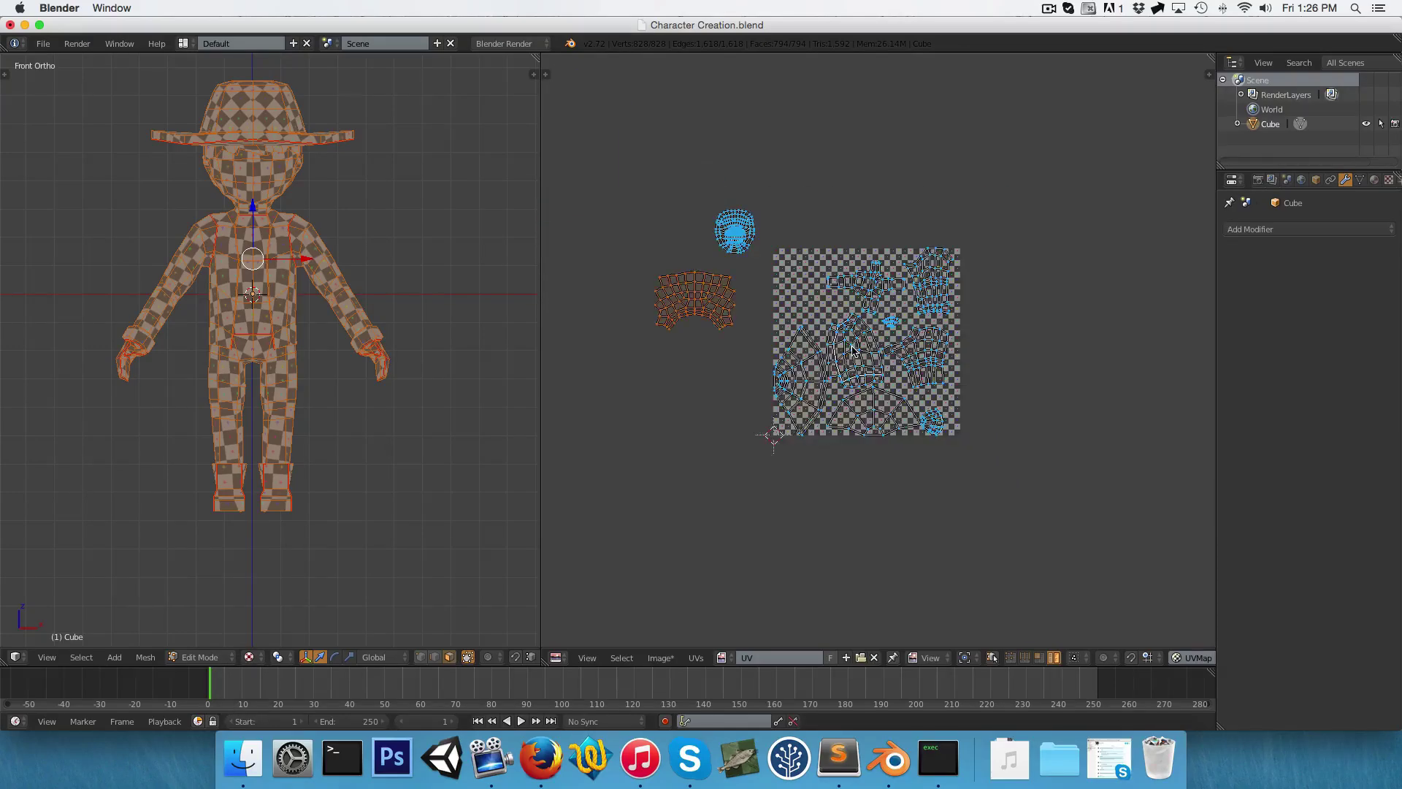
Box-select all islands inside the UV square and move them outside its left edge, below the head island
scroll(853, 350, up, 4)
key(a)
scroll(803, 278, down, 5)
key(b)
key(g)
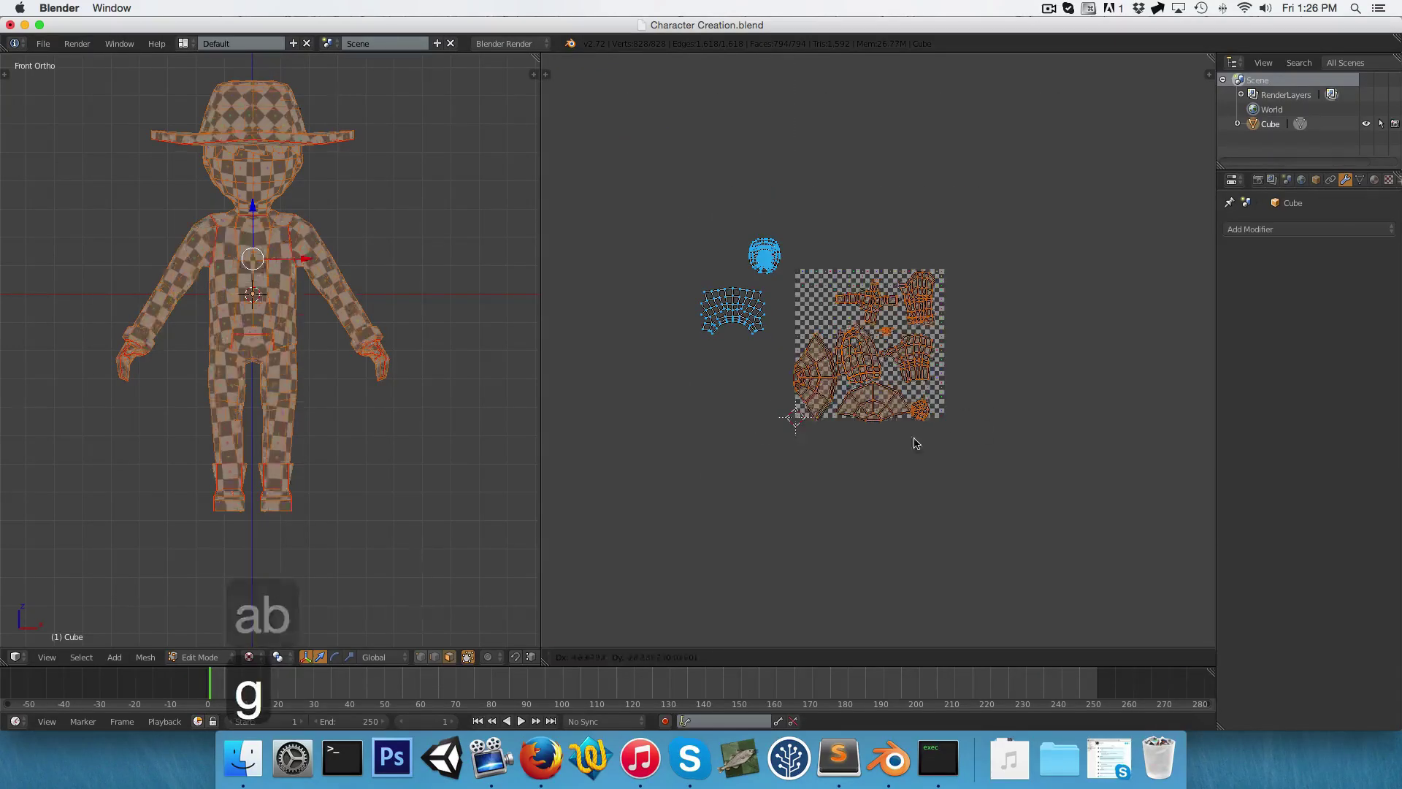
click(819, 438)
scroll(816, 333, up, 2)
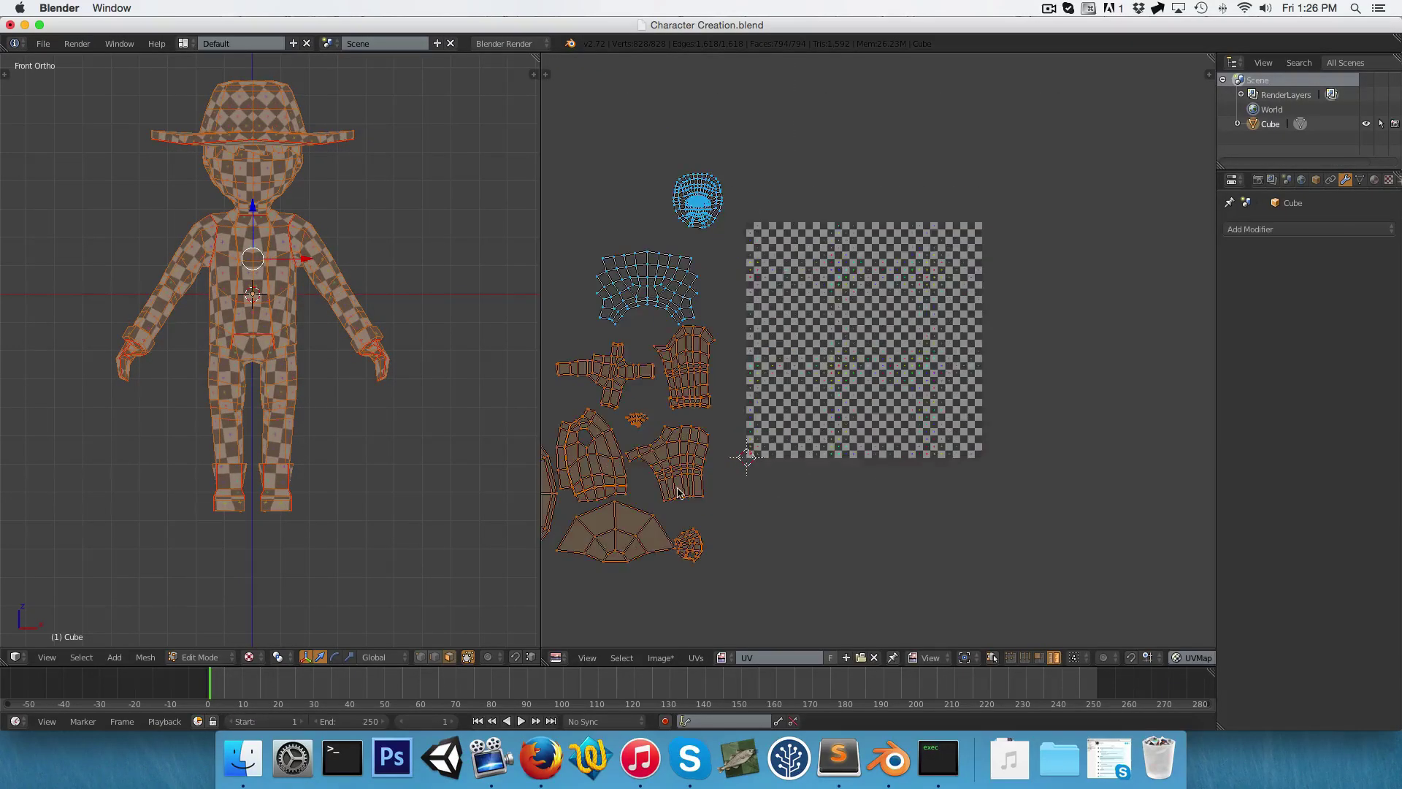
middle_drag(697, 550, 728, 514)
Select the torso UV island with the armhole and move it into the left part of the UV square
right_click(726, 363)
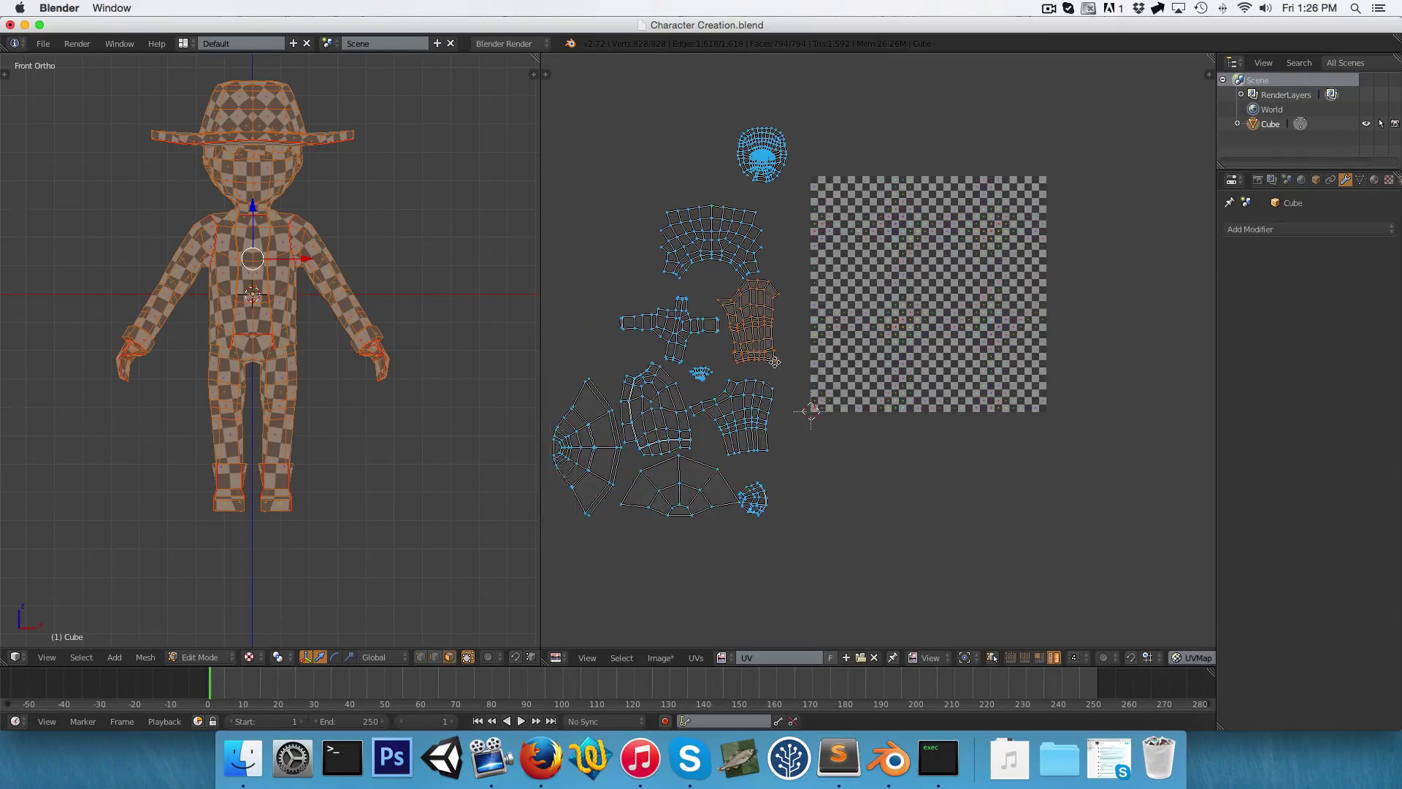
scroll(714, 455, left, 3)
scroll(714, 454, down, 1)
scroll(779, 302, up, 1)
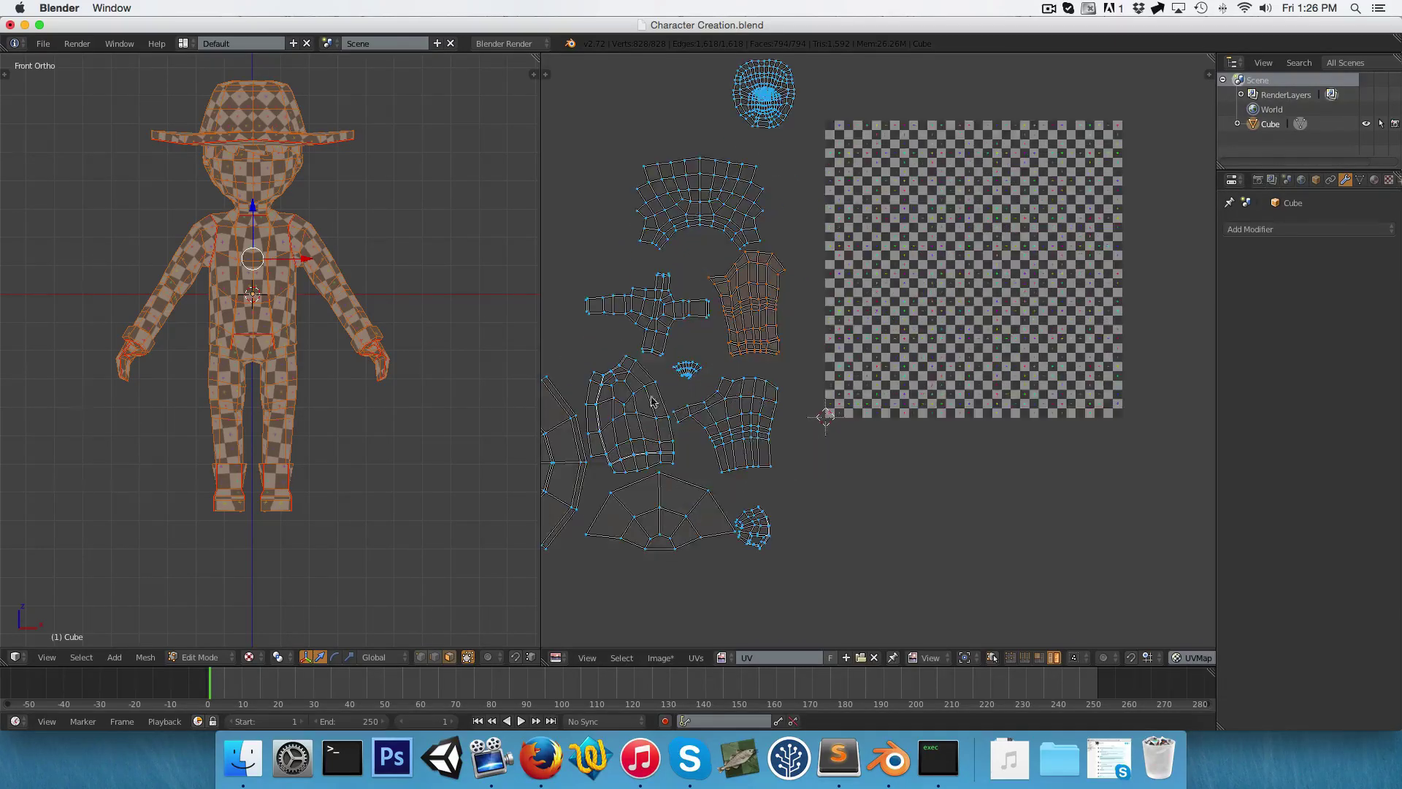
right_click(618, 386)
key(g)
click(873, 332)
Rotate the torso UV island upright so its bottom edge lies roughly horizontal
middle_drag(927, 356, 895, 354)
scroll(895, 354, up, 4)
key(r)
click(932, 394)
scroll(932, 394, down, 2)
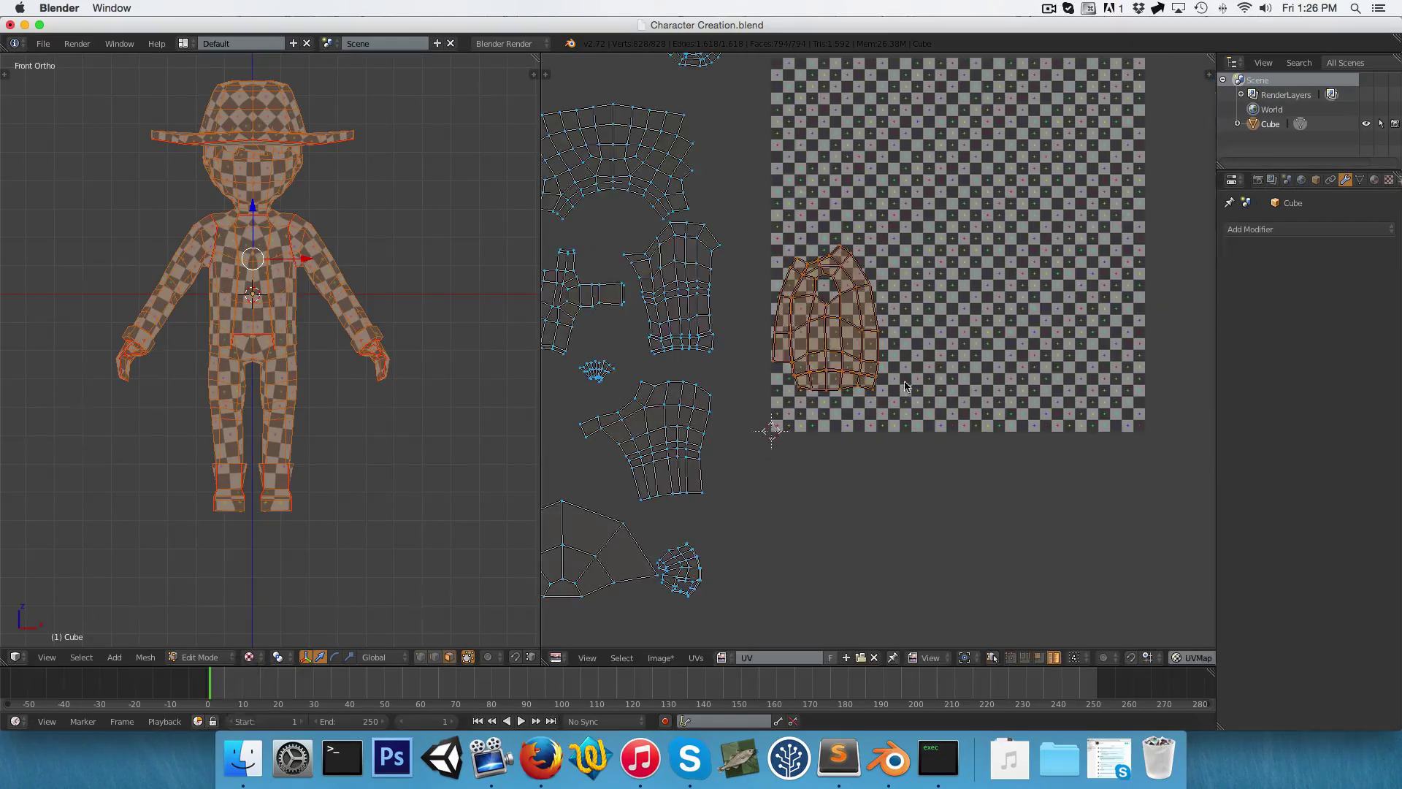
Scale up the torso UV island and position it in the lower-left corner of the UV square
key(s)
click(937, 404)
key(g)
click(957, 398)
key(s)
click(974, 414)
key(g)
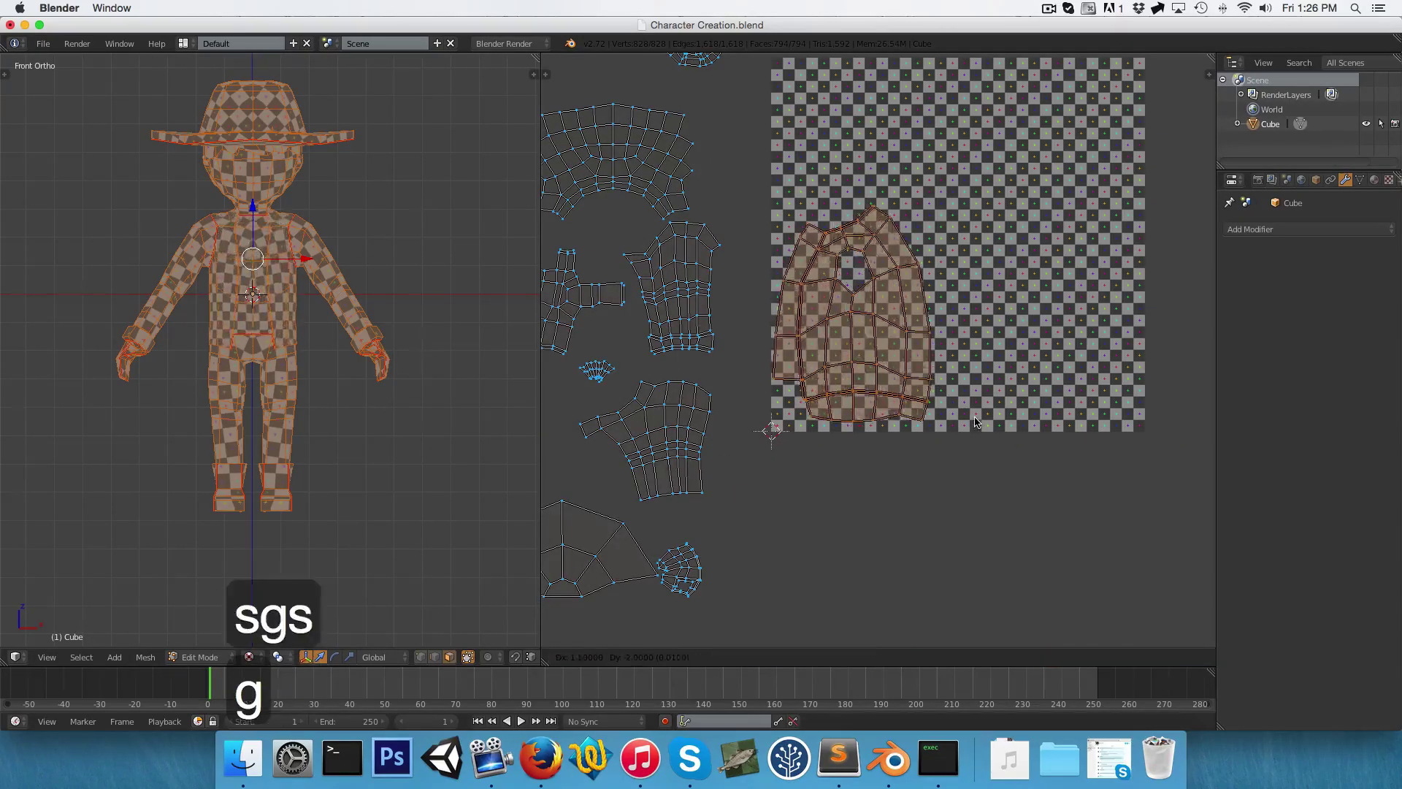
click(981, 420)
key(s)
scroll(964, 394, down, 1)
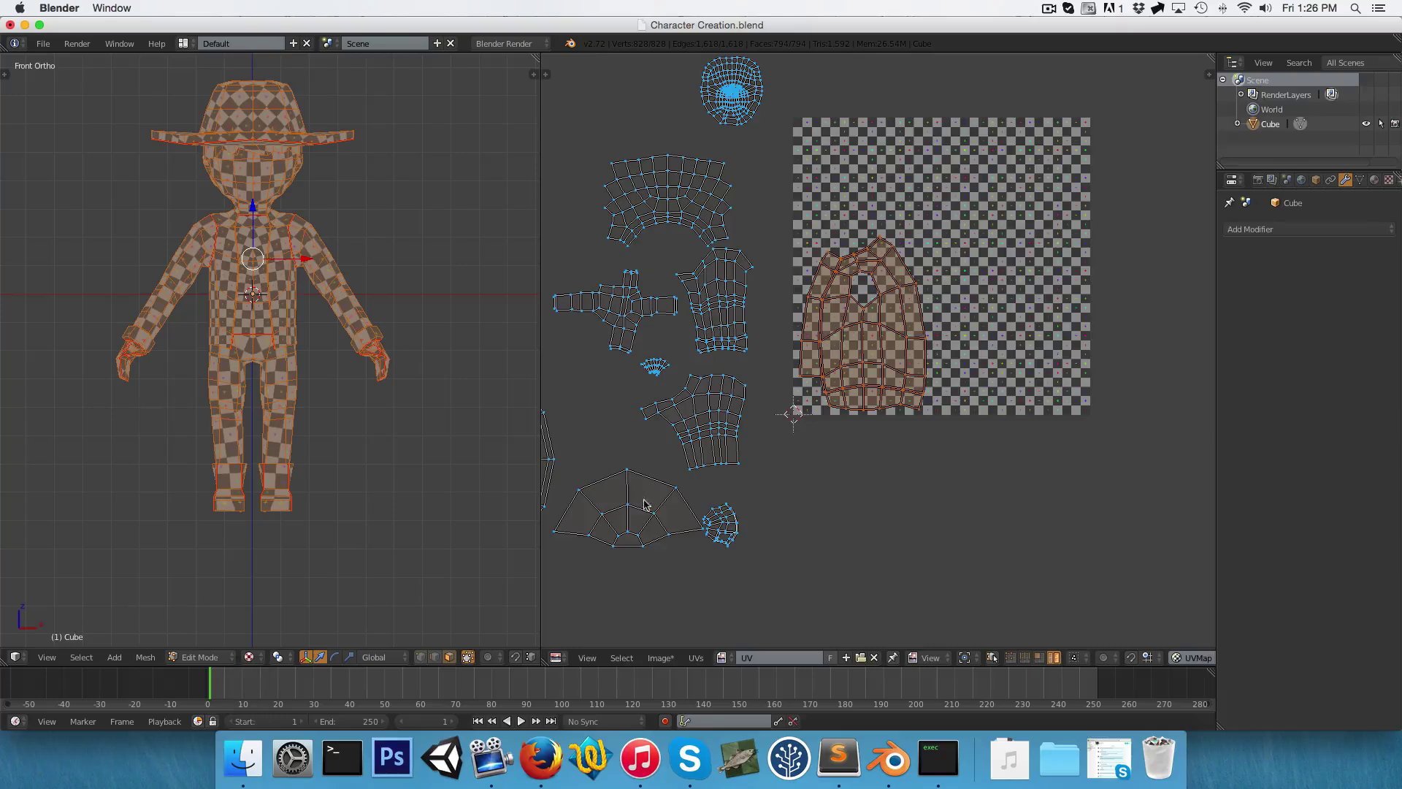
Select the flared UV island below the mitten-shaped one, move it beside the torso in the UV square, and scale it up
right_click(692, 411)
key(g)
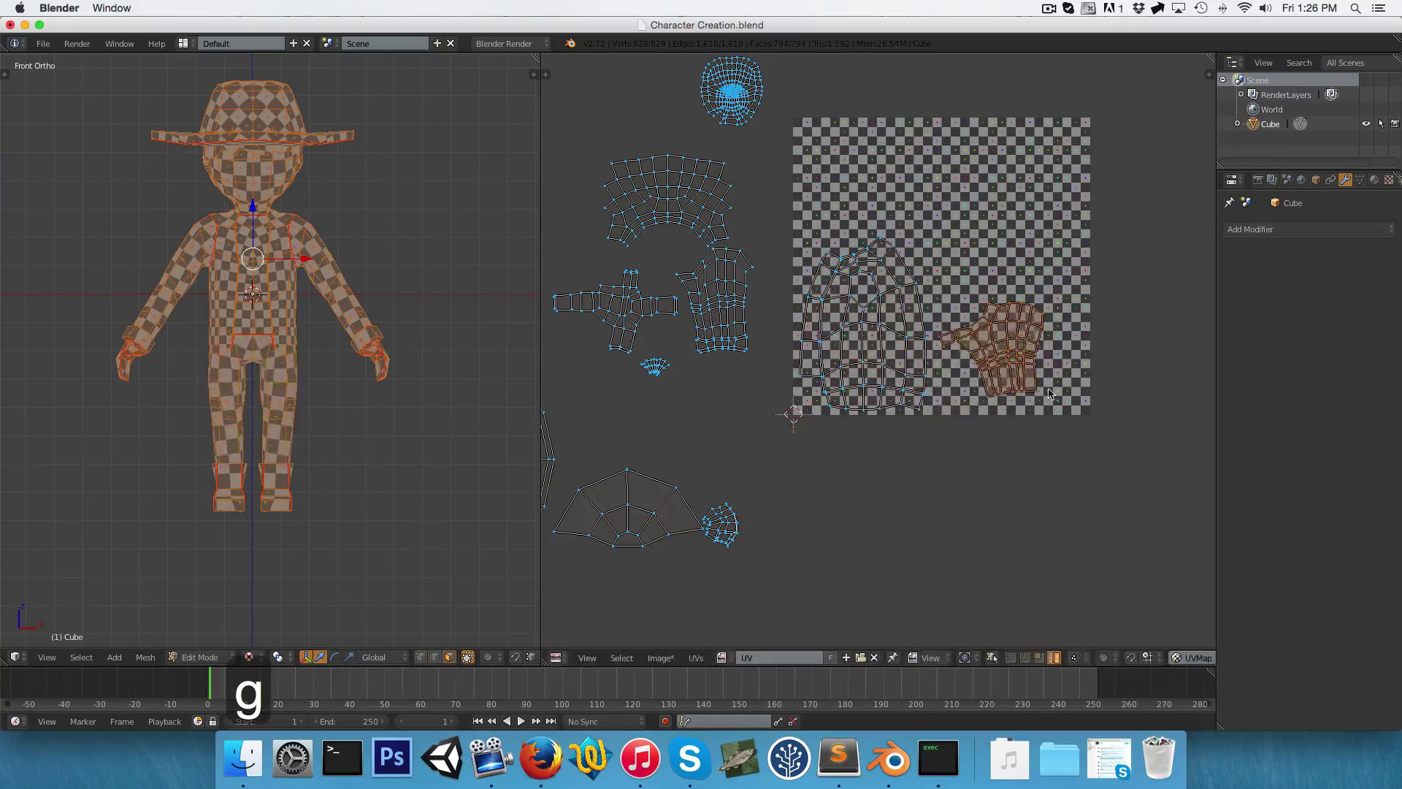
key(r)
click(1042, 421)
key(g)
key(s)
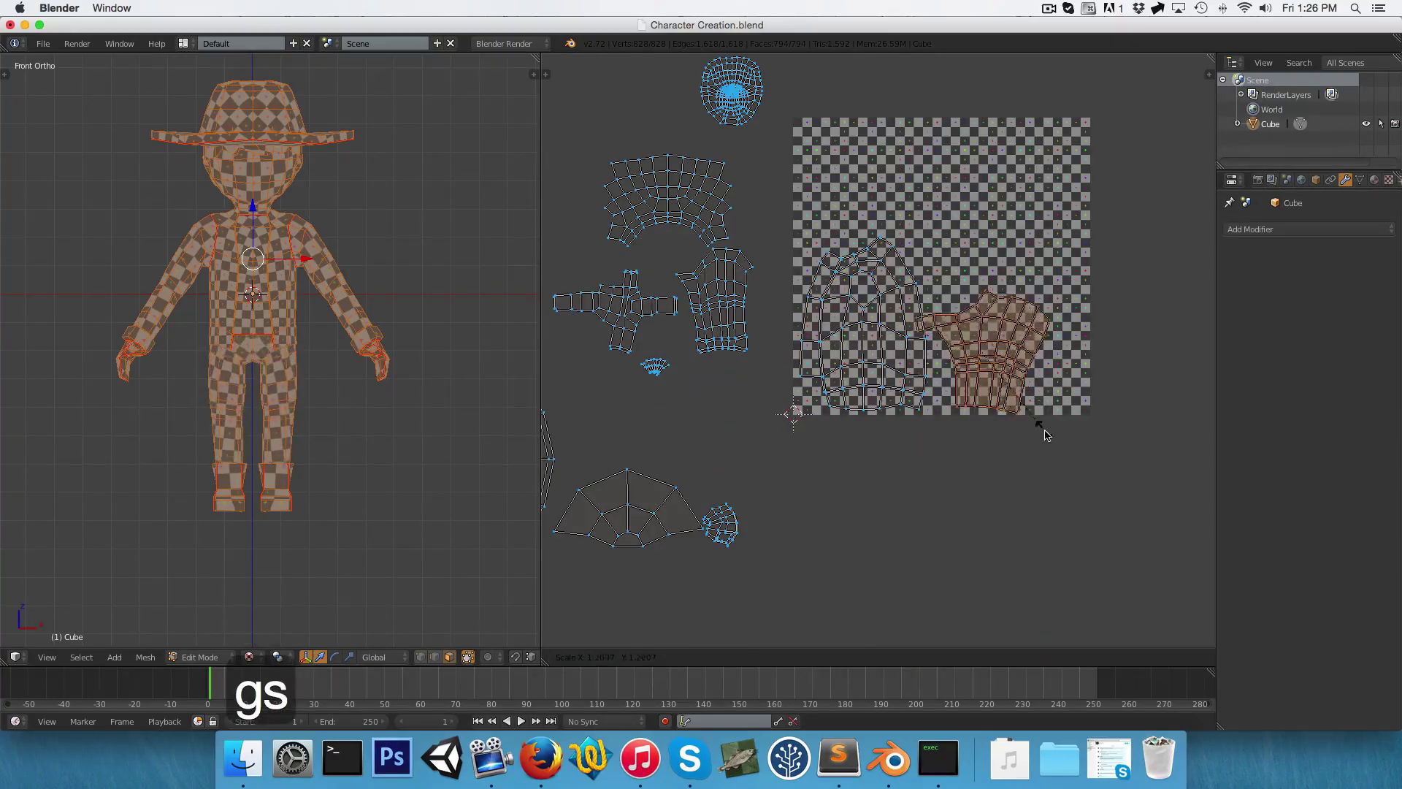
click(1049, 438)
key(g)
click(1006, 451)
Rotate the flared UV island onto its side and move it into the upper-left corner above the torso island
key(r)
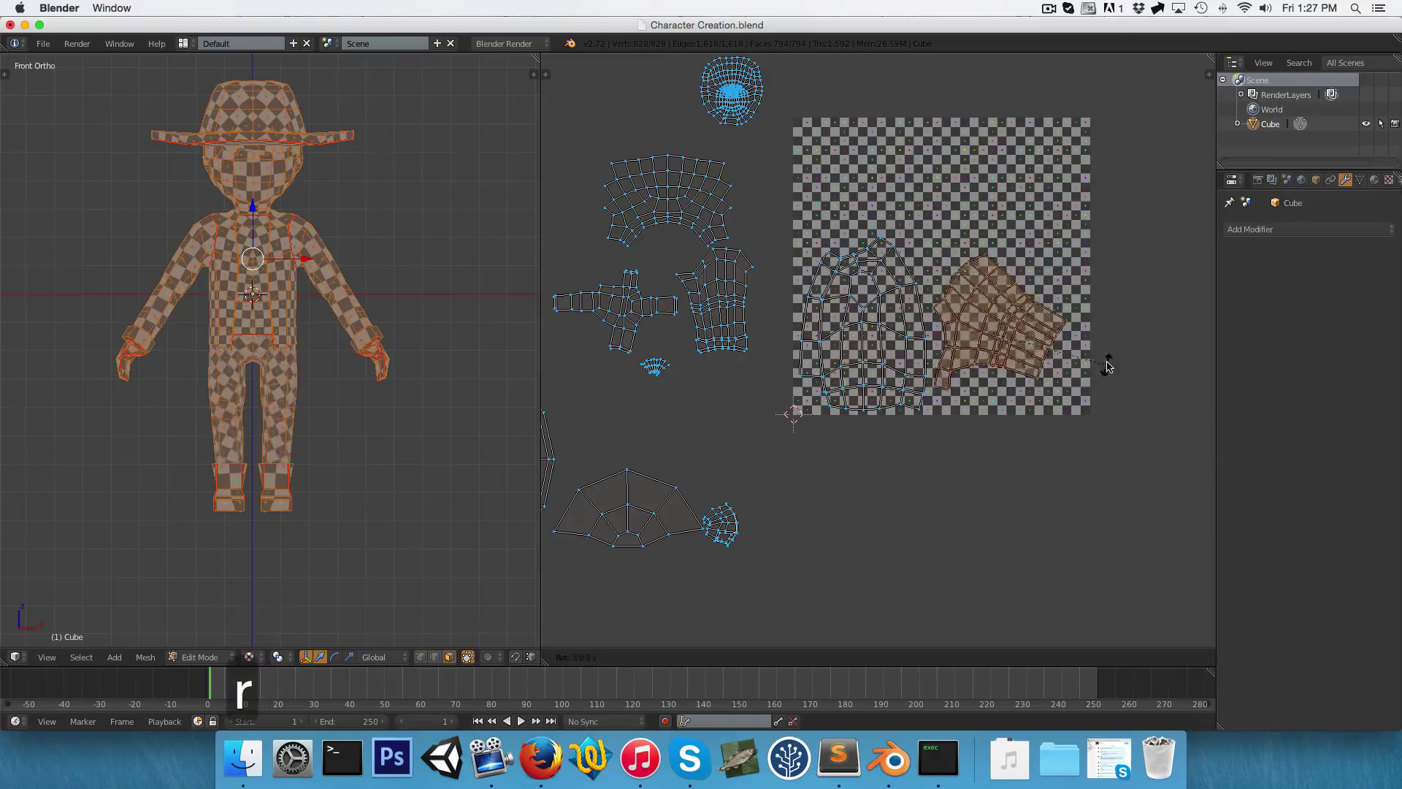
key(g)
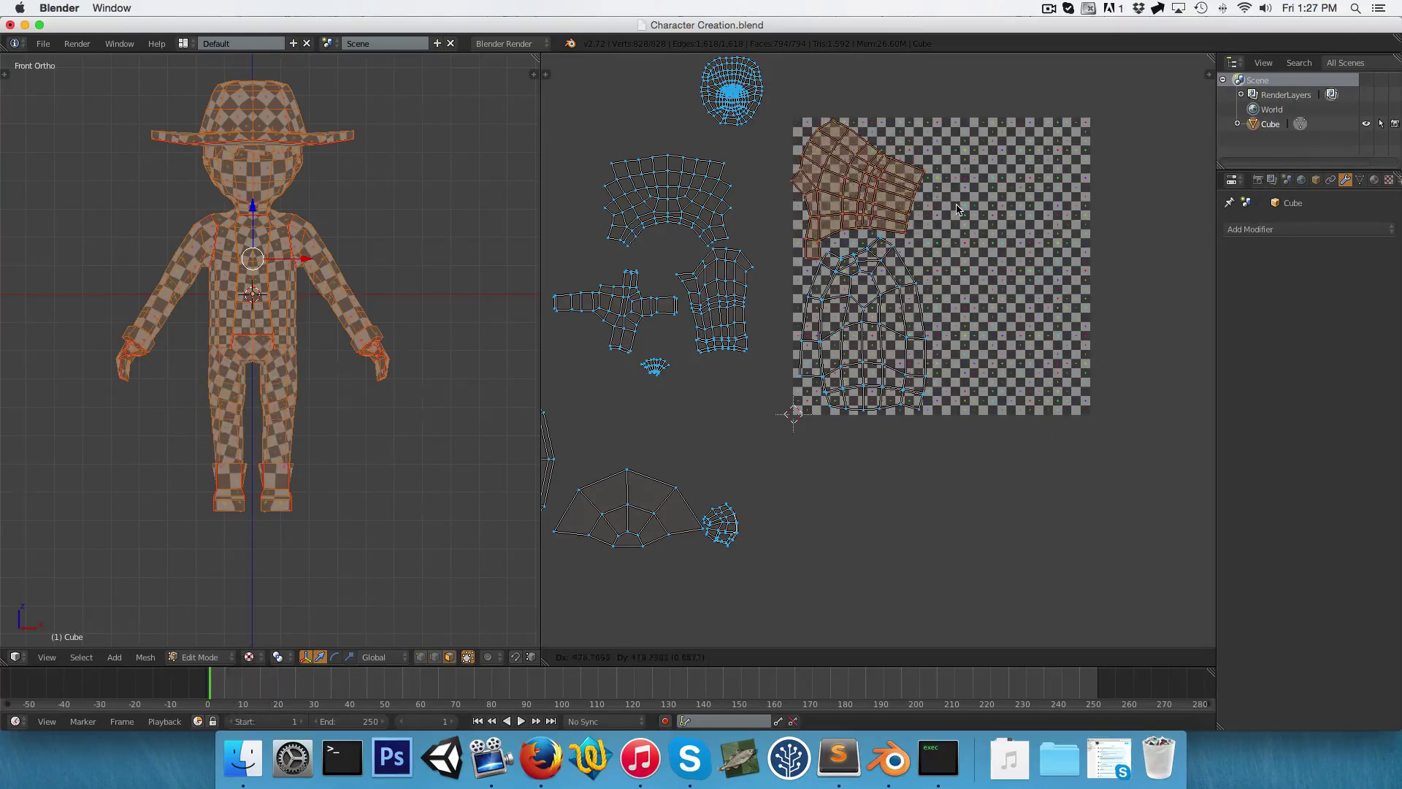
click(961, 208)
key(r)
click(961, 206)
key(g)
click(963, 206)
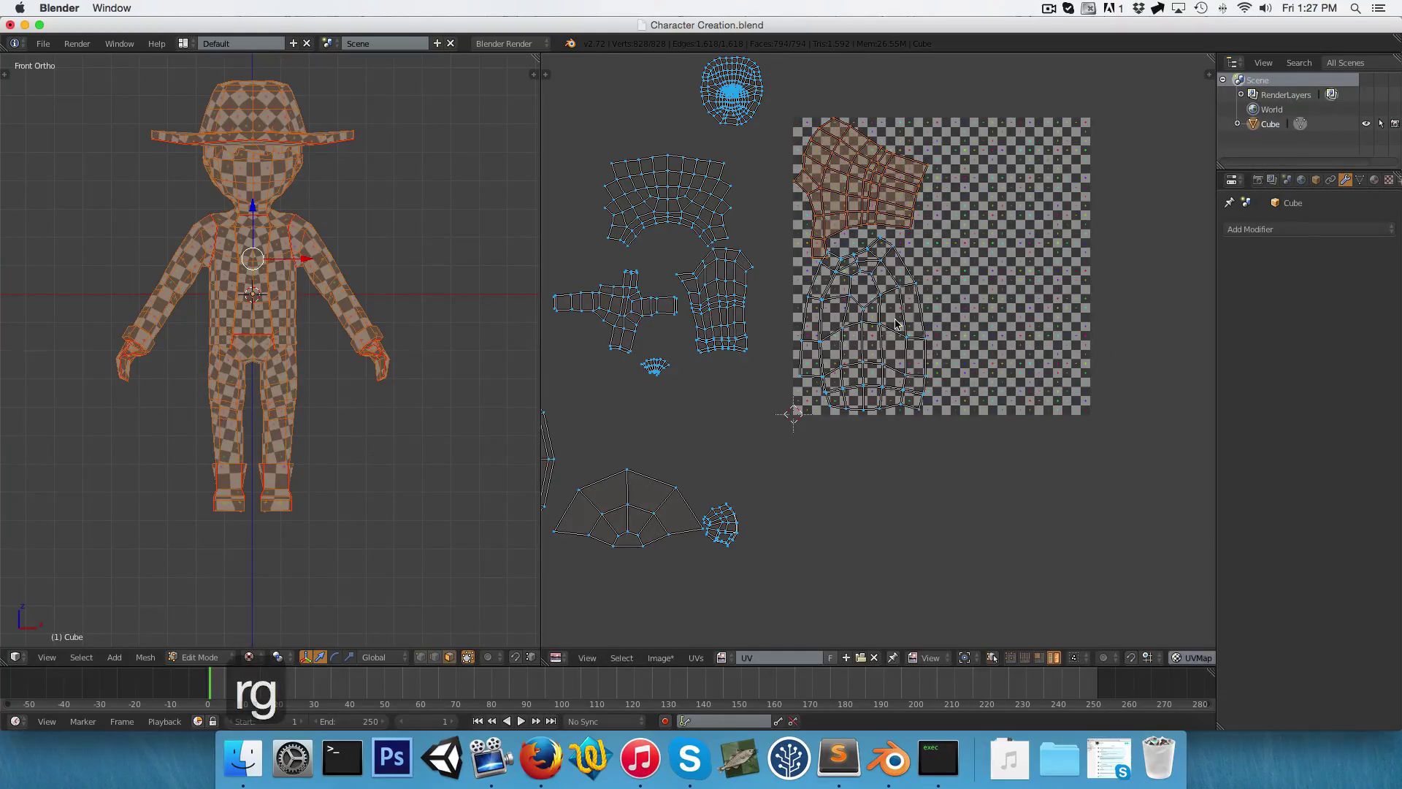
Nudge the torso UV island slightly away from the island above it
right_click(895, 319)
key(g)
click(907, 324)
Fine-tune the rotation and position of the flared UV island so it sits in the upper-left corner clear of the torso
scroll(908, 323, up, 2)
middle_drag(825, 106, 874, 229)
right_click(871, 229)
key(r)
click(985, 255)
key(g)
click(985, 255)
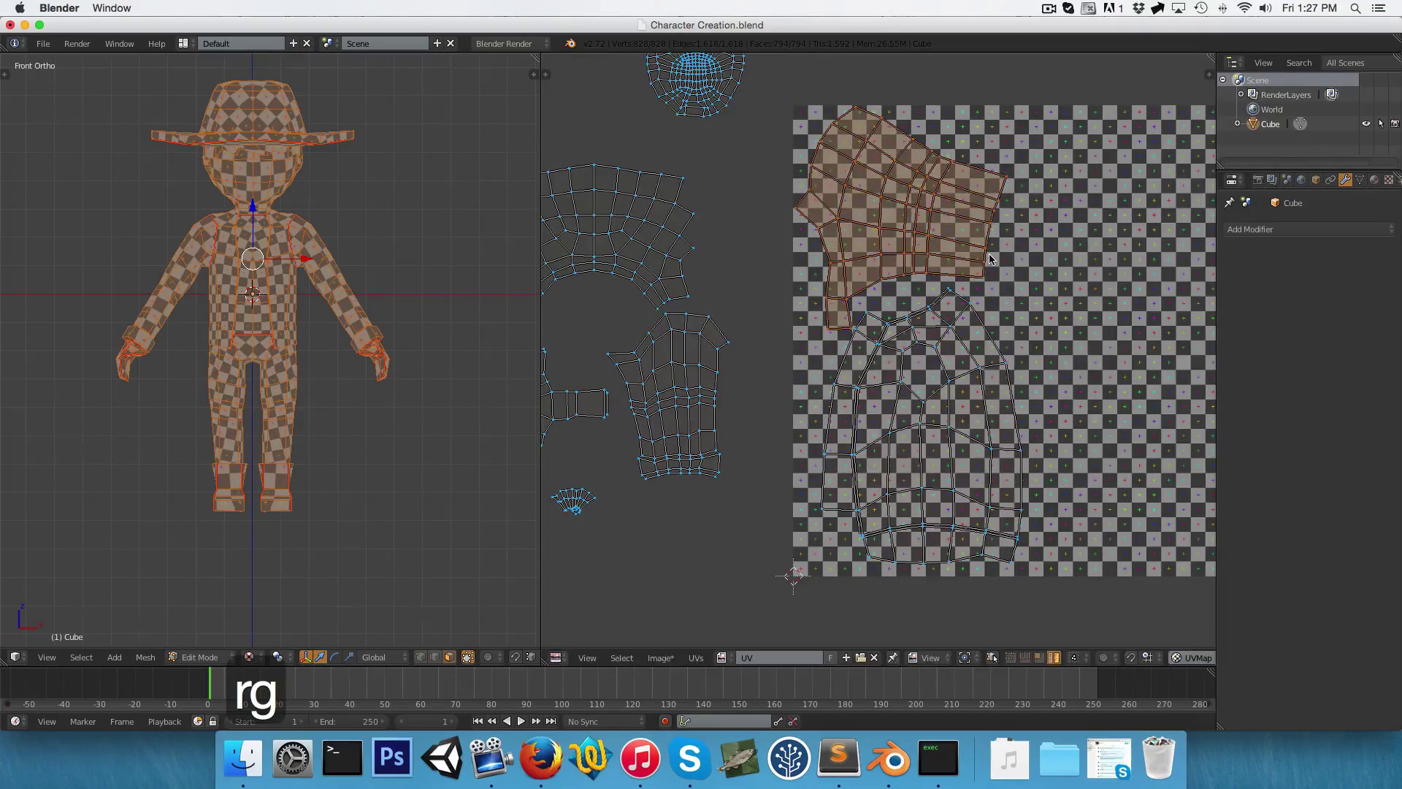
Select the arch-shaped UV island and move it into the upper-right part of the UV square
scroll(931, 335, down, 4)
middle_drag(932, 335, 928, 300)
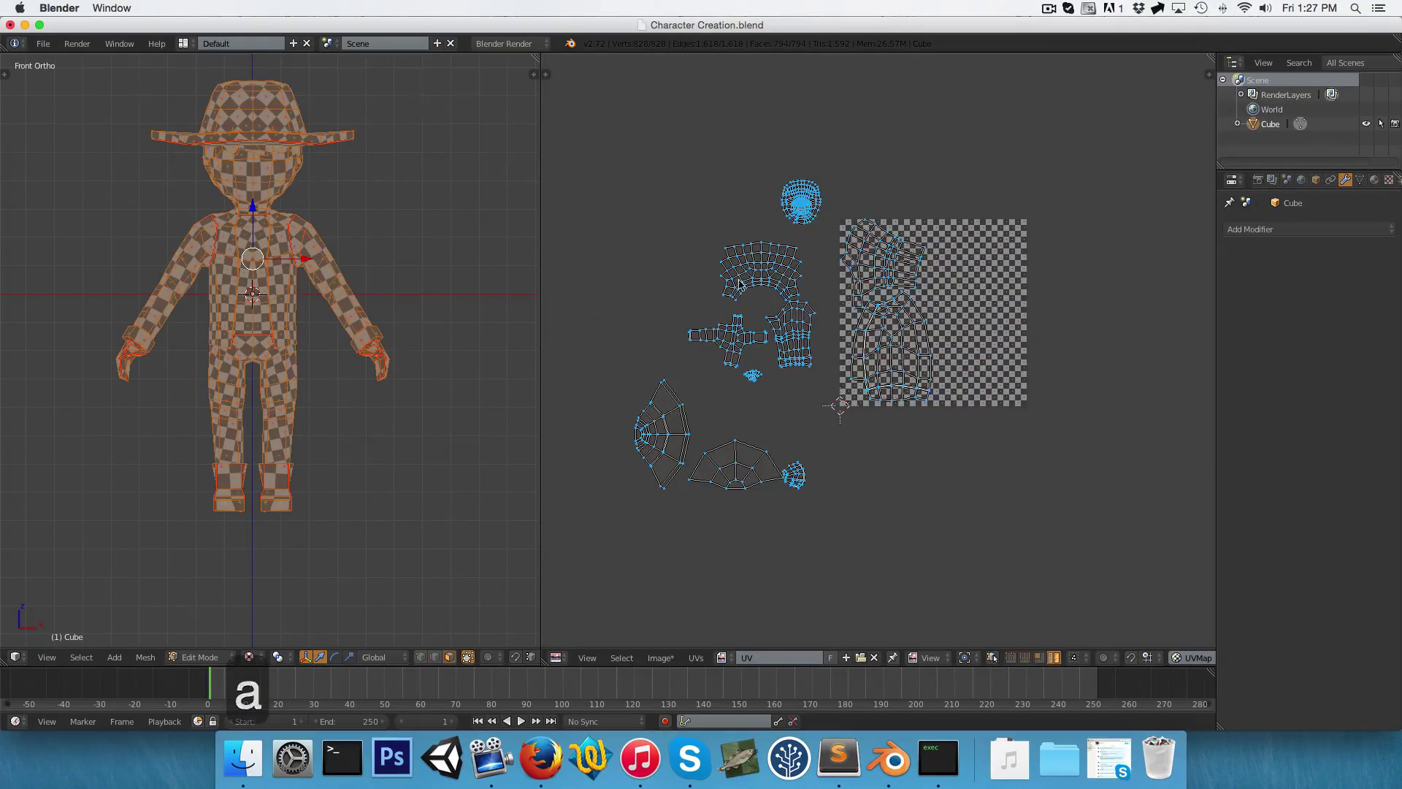
right_click(759, 264)
key(g)
click(964, 262)
scroll(965, 264, up, 3)
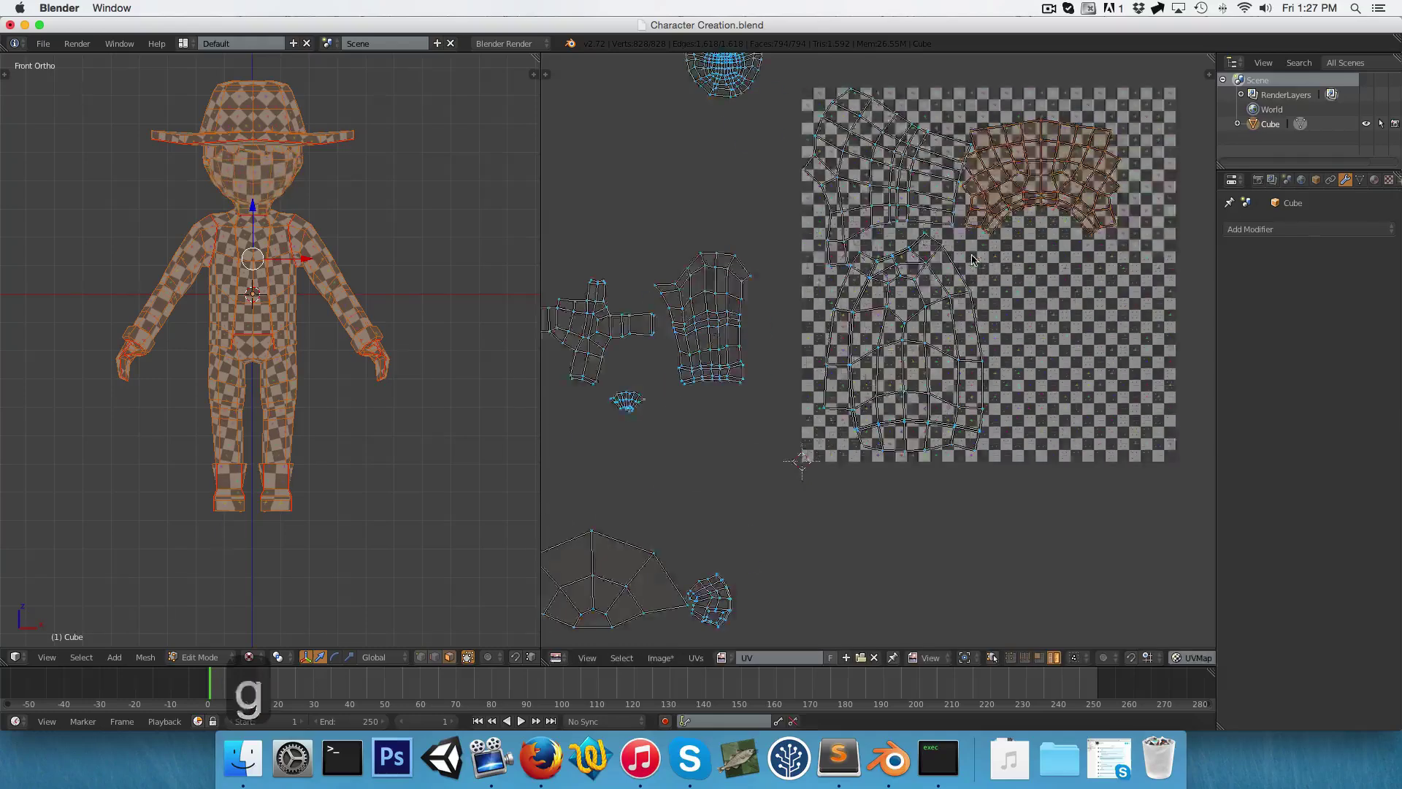
middle_drag(965, 264, 787, 375)
Scale up the arch-shaped UV island and position it to fill the upper-right corner of the UV square
key(s)
key(g)
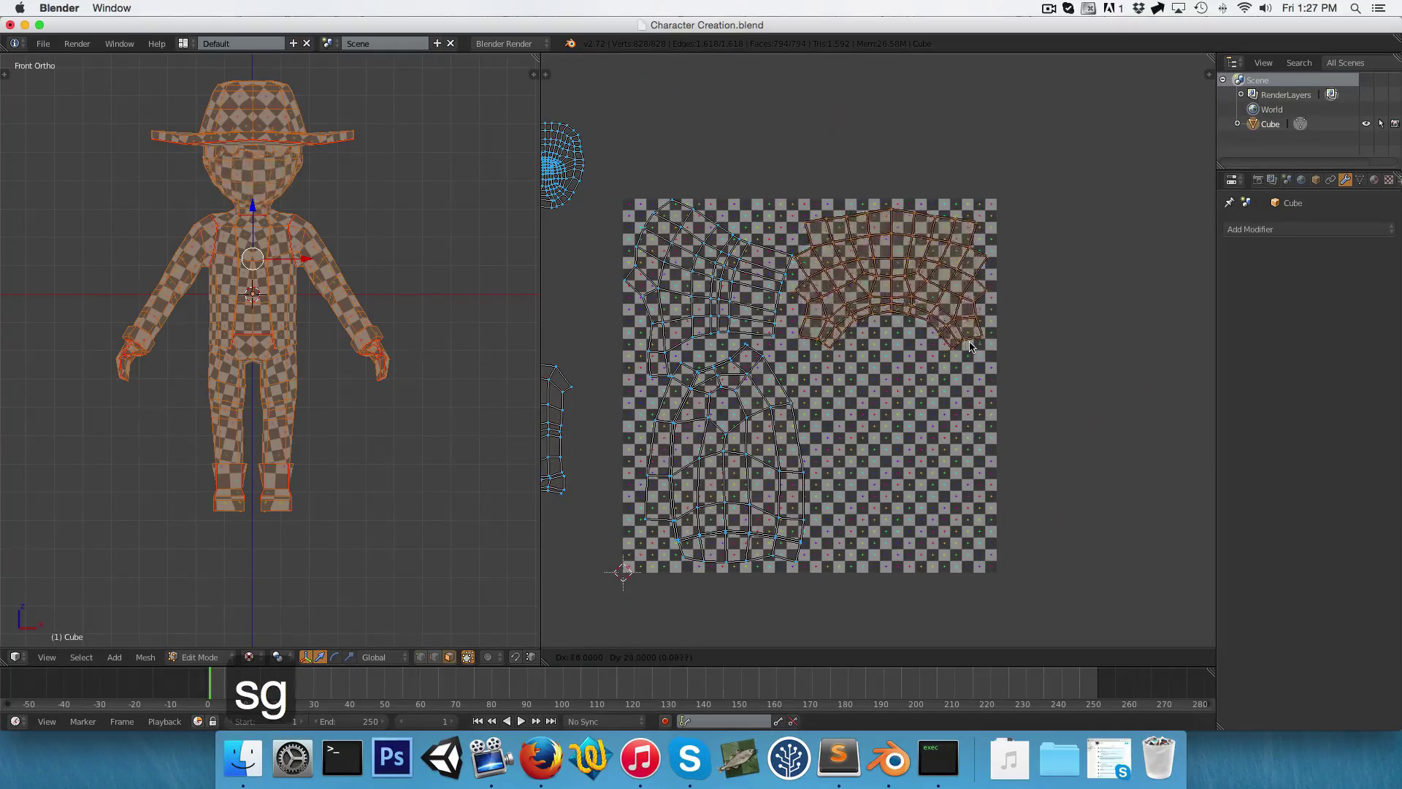
click(975, 342)
key(s)
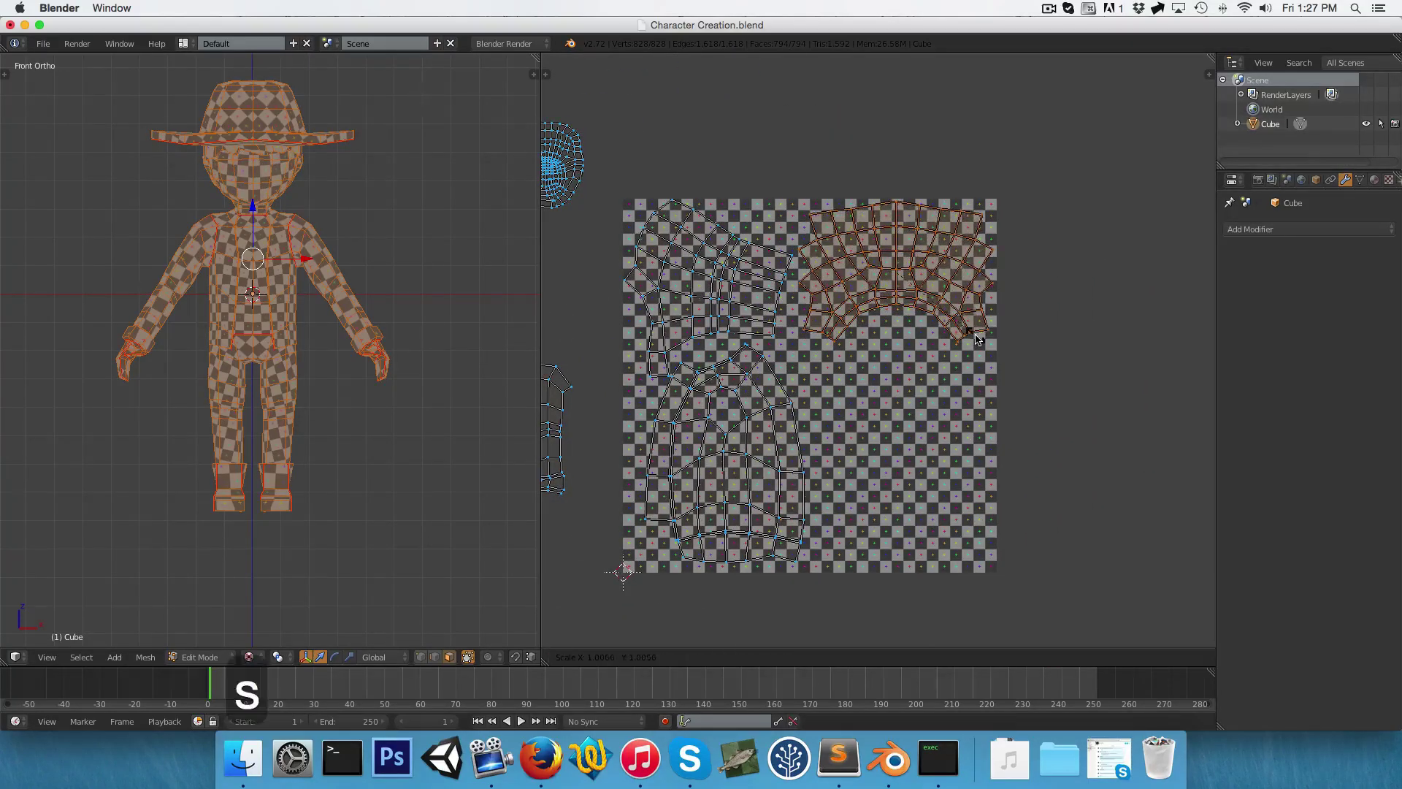
click(978, 340)
key(g)
key(s)
click(972, 335)
Select the mitten-shaped UV island, move it beside the torso along the UV square's bottom edge, and scale it up
scroll(843, 329, down, 2)
middle_drag(762, 388, 812, 320)
key(a)
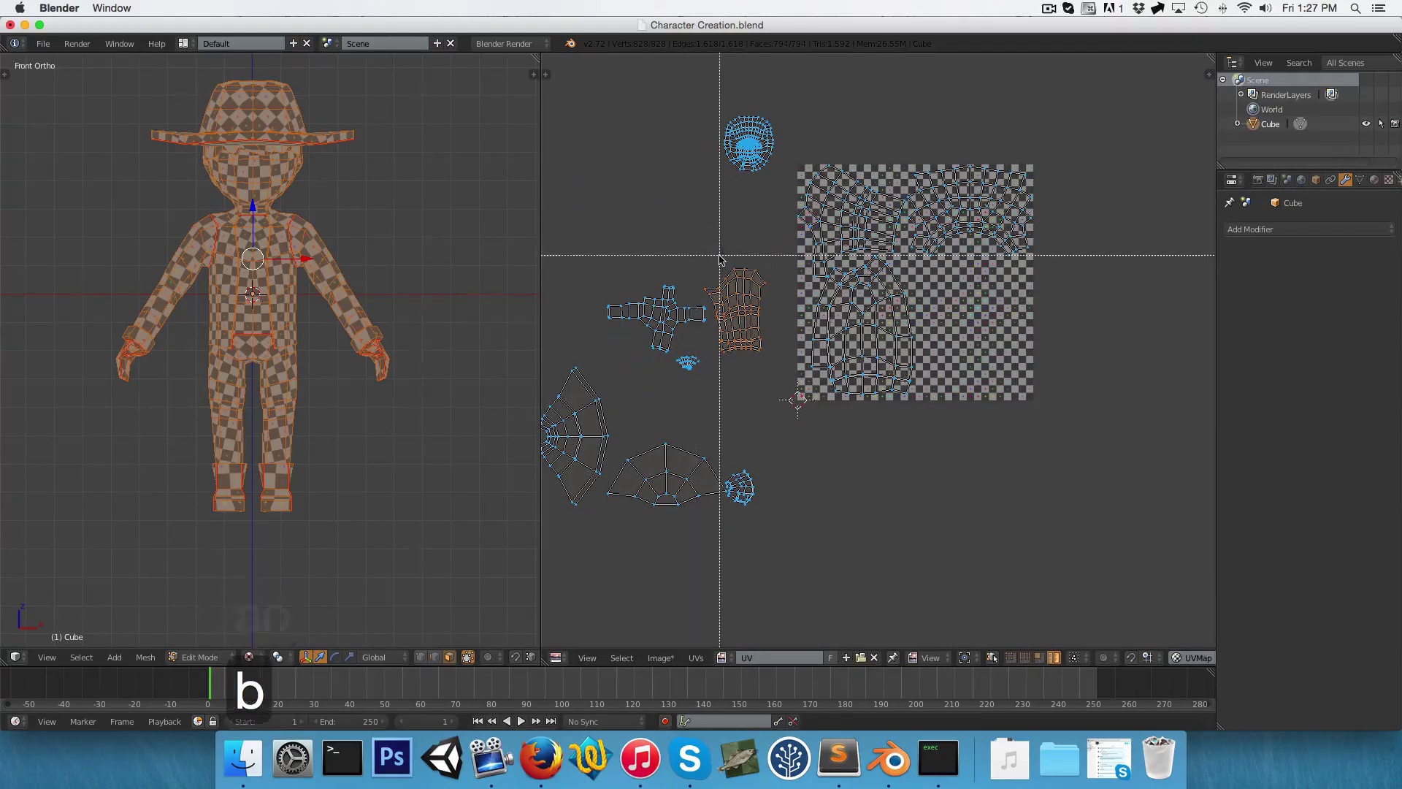
key(ctrl+l)
key(g)
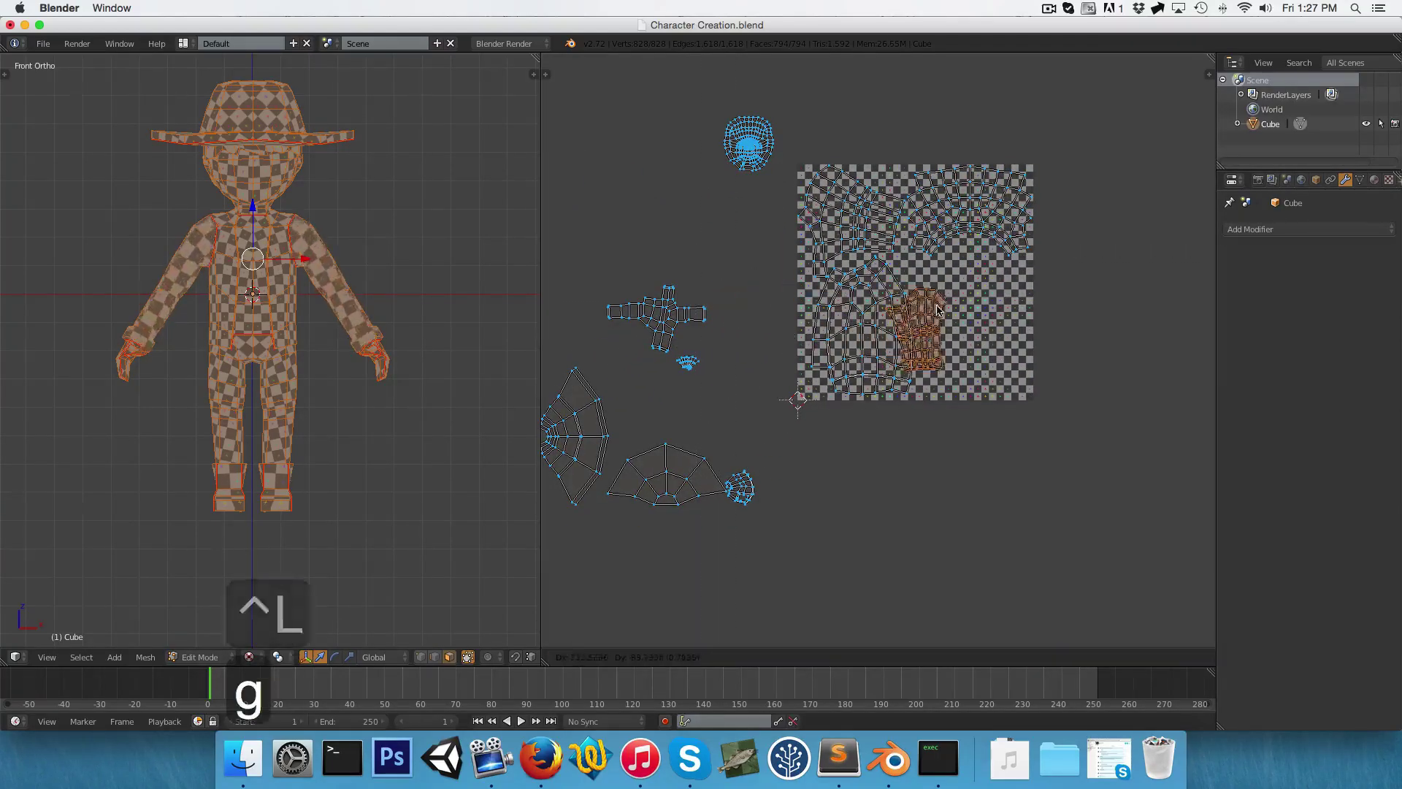
click(978, 365)
key(r)
key(s)
key(g)
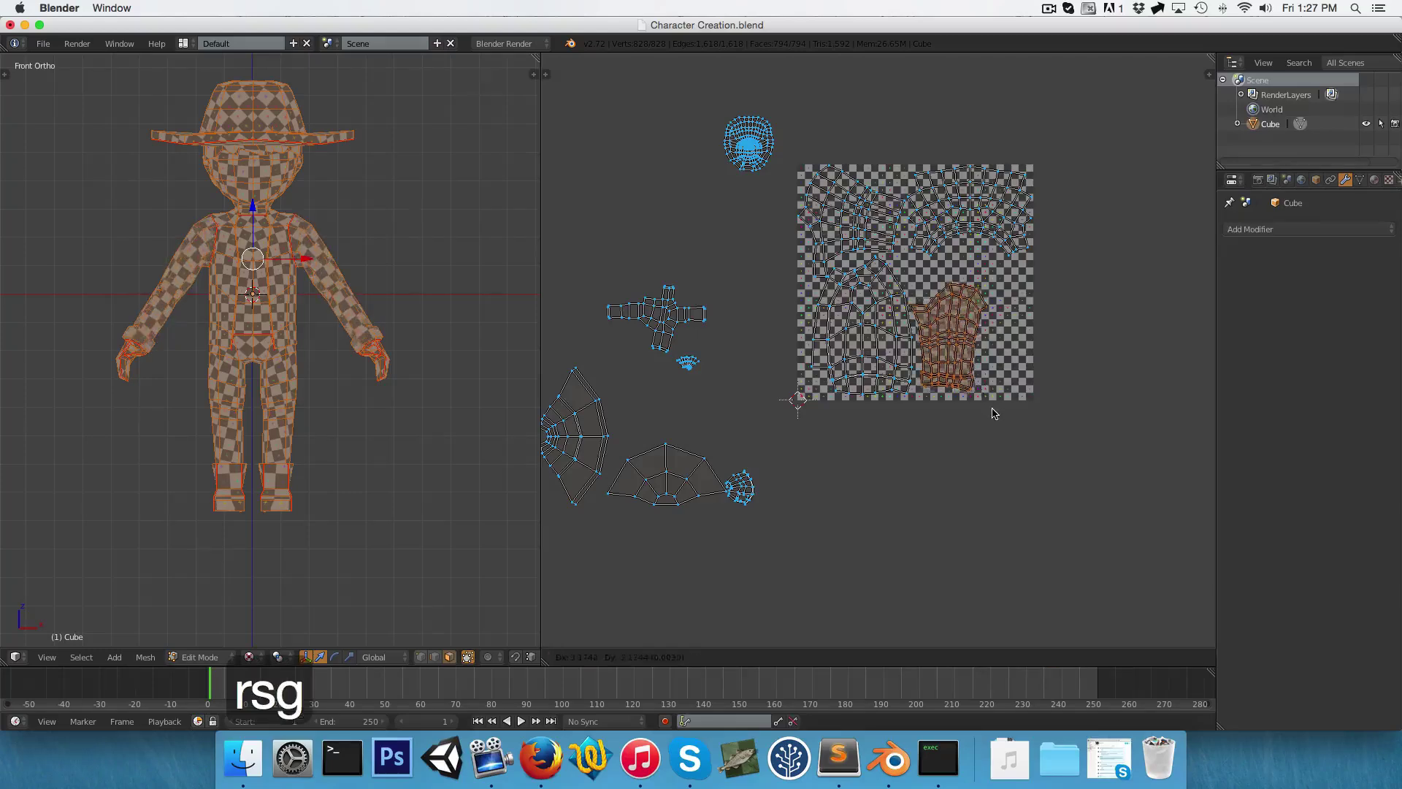
key(s)
click(995, 416)
Box-select the whole cross-shaped boot UV island and move it to the lower-right corner of the UV square
middle_drag(781, 349, 831, 371)
key(a)
key(b)
drag(633, 278, 708, 365)
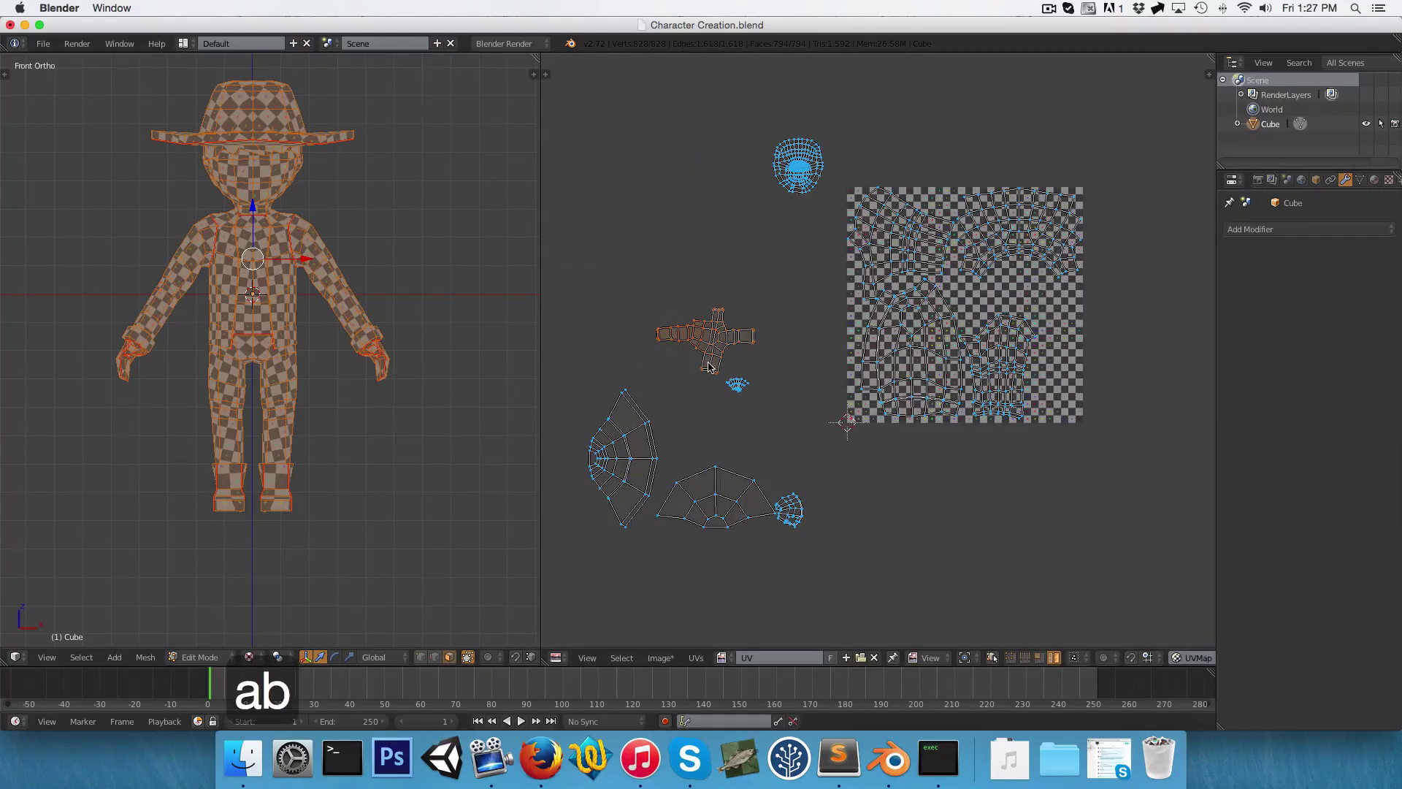
key(ctrl+l)
key(g)
click(1037, 427)
scroll(985, 533, up, 4)
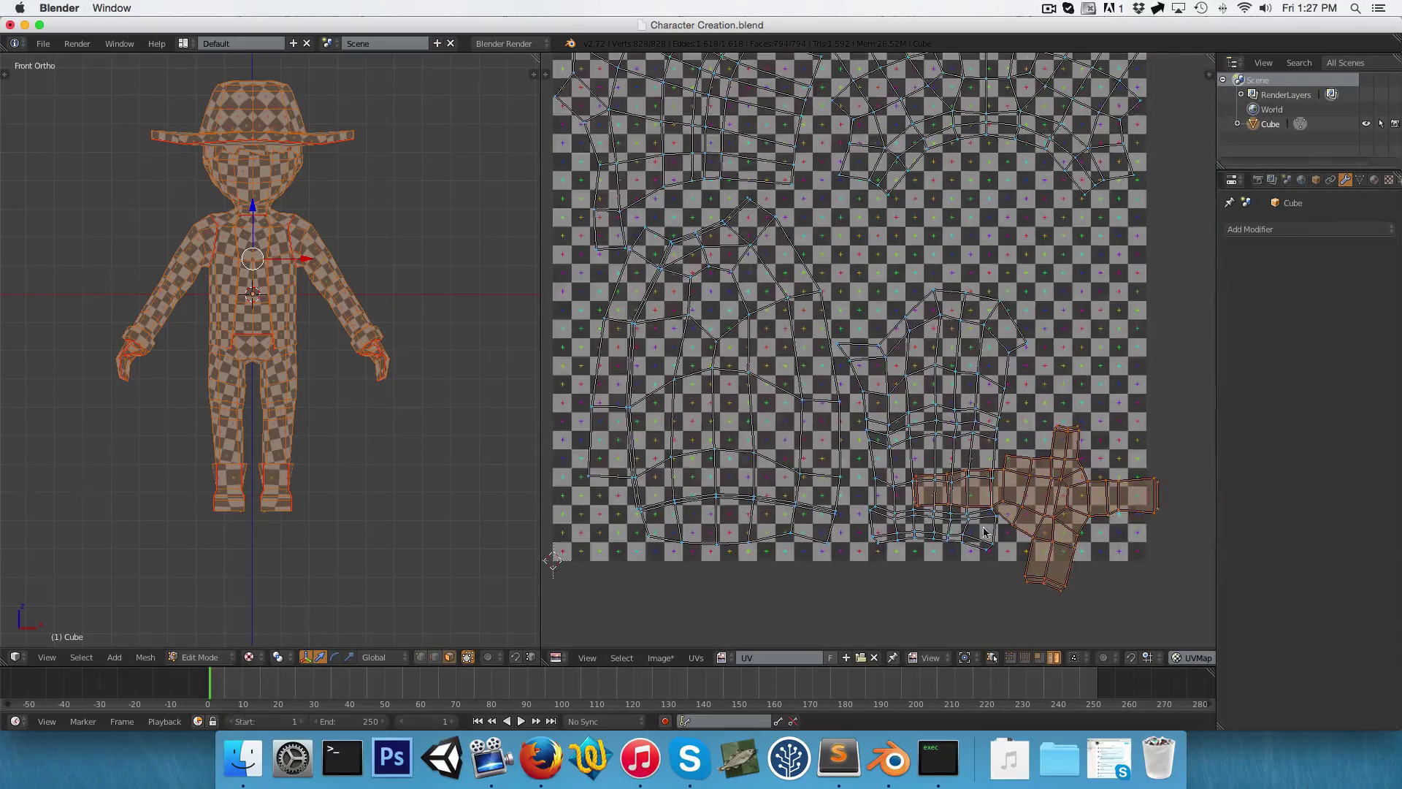
Scale down the cross-shaped boot UV island and move it into the gap above the mitten-shaped island
key(s)
key(s)
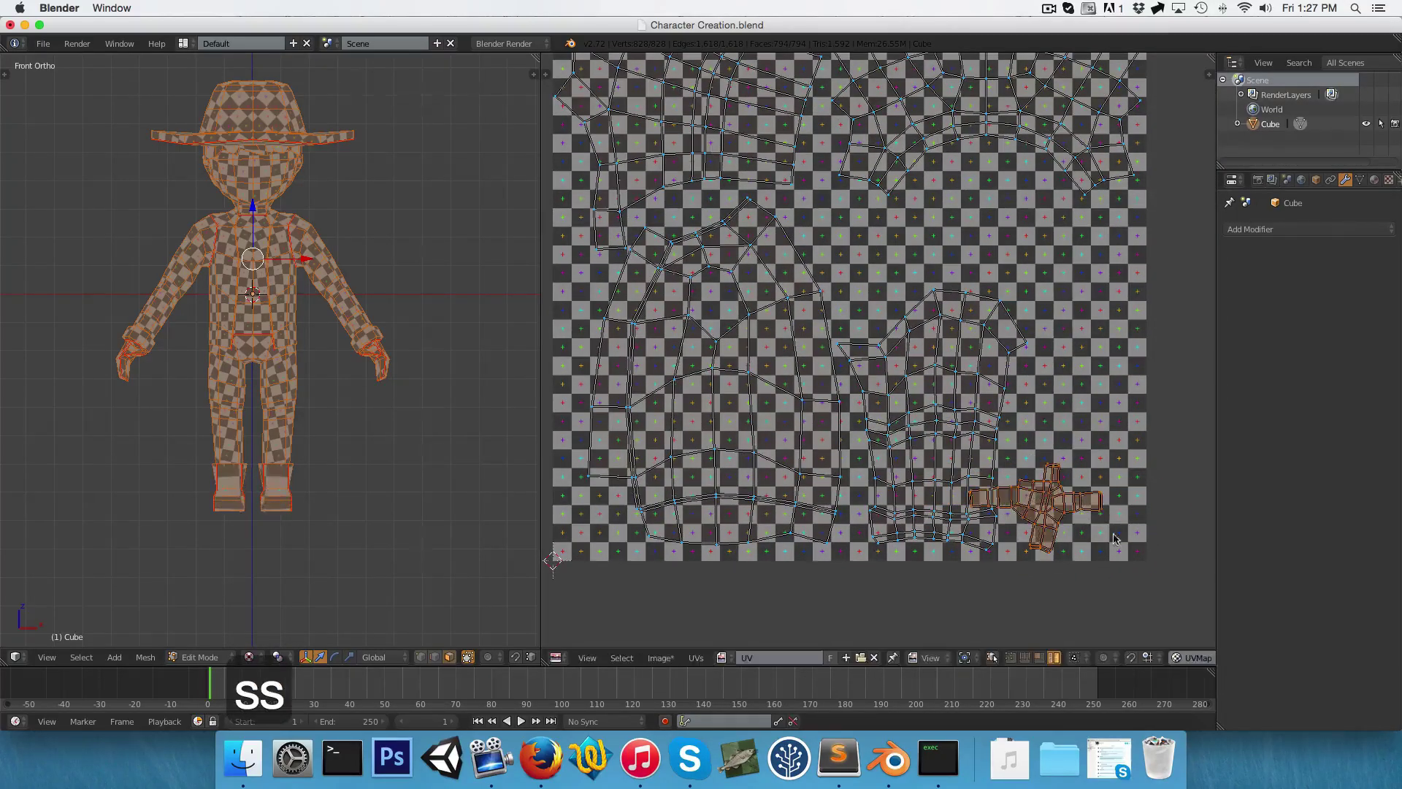
key(s)
click(1136, 538)
key(g)
click(995, 294)
Select the torso UV island, scale it down slightly, and move it closer to the UV square's lower-left corner
scroll(829, 340, down, 1)
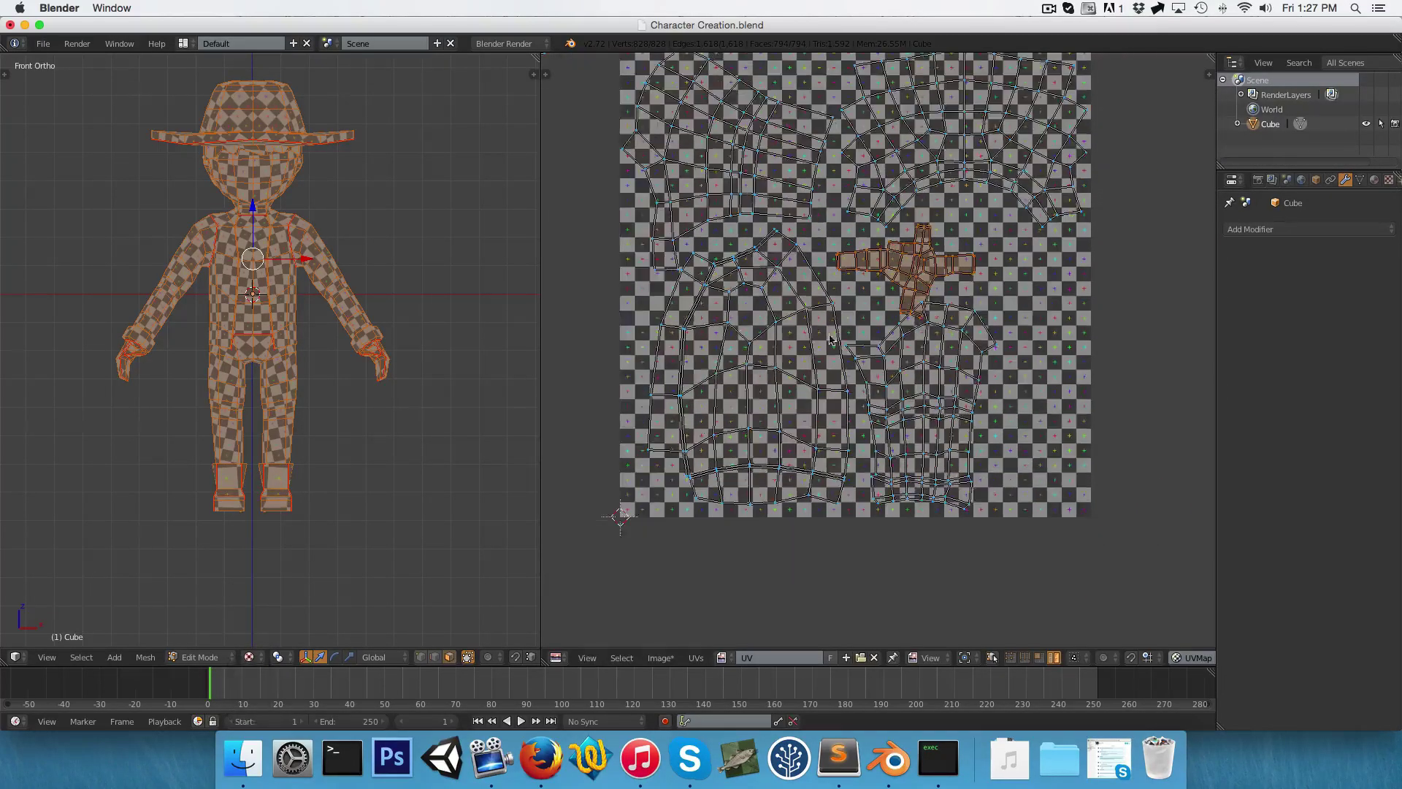
key(l)
scroll(798, 322, down, 1)
key(s)
key(g)
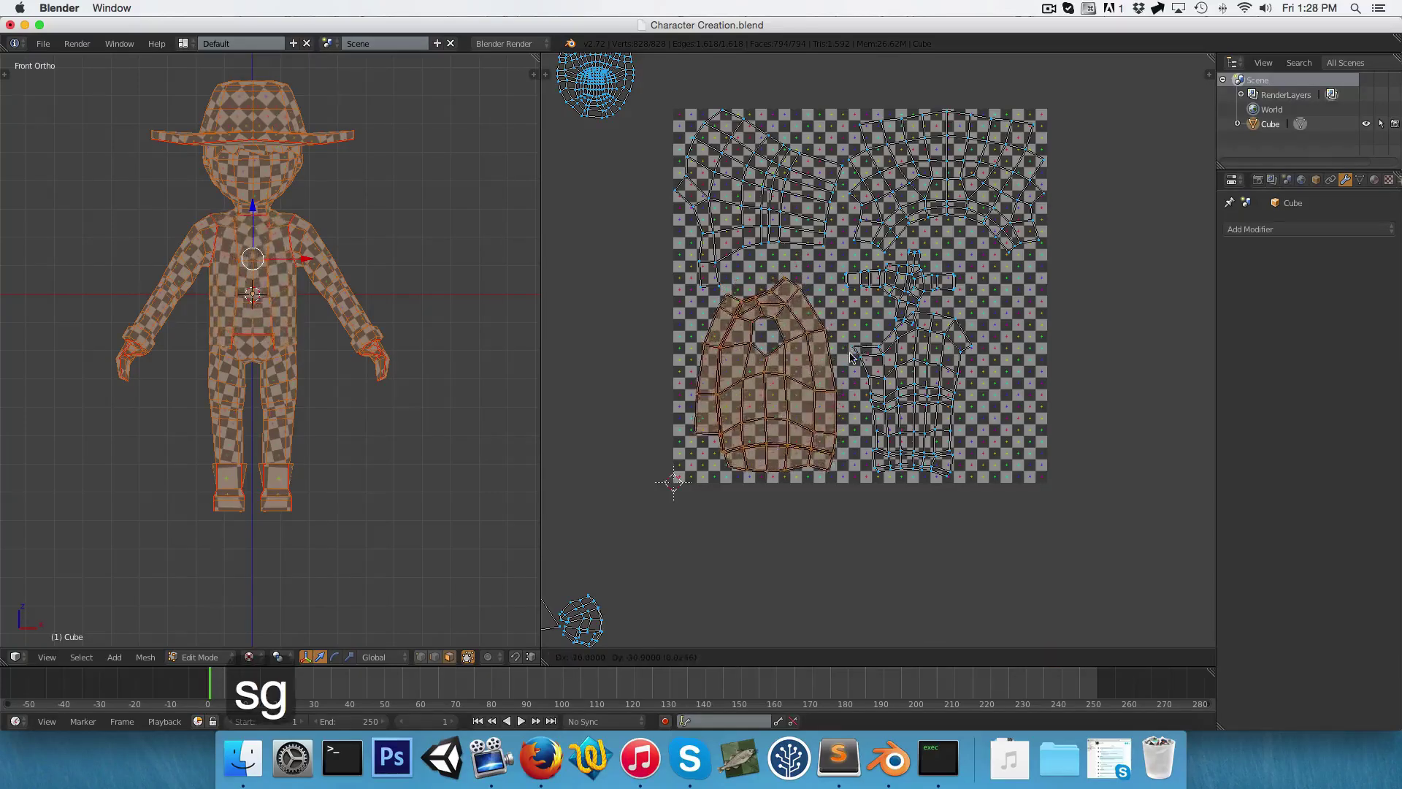
click(838, 363)
Select the whole mitten-shaped UV island, scale it down, and move it against the torso near the bottom edge
right_click(921, 394)
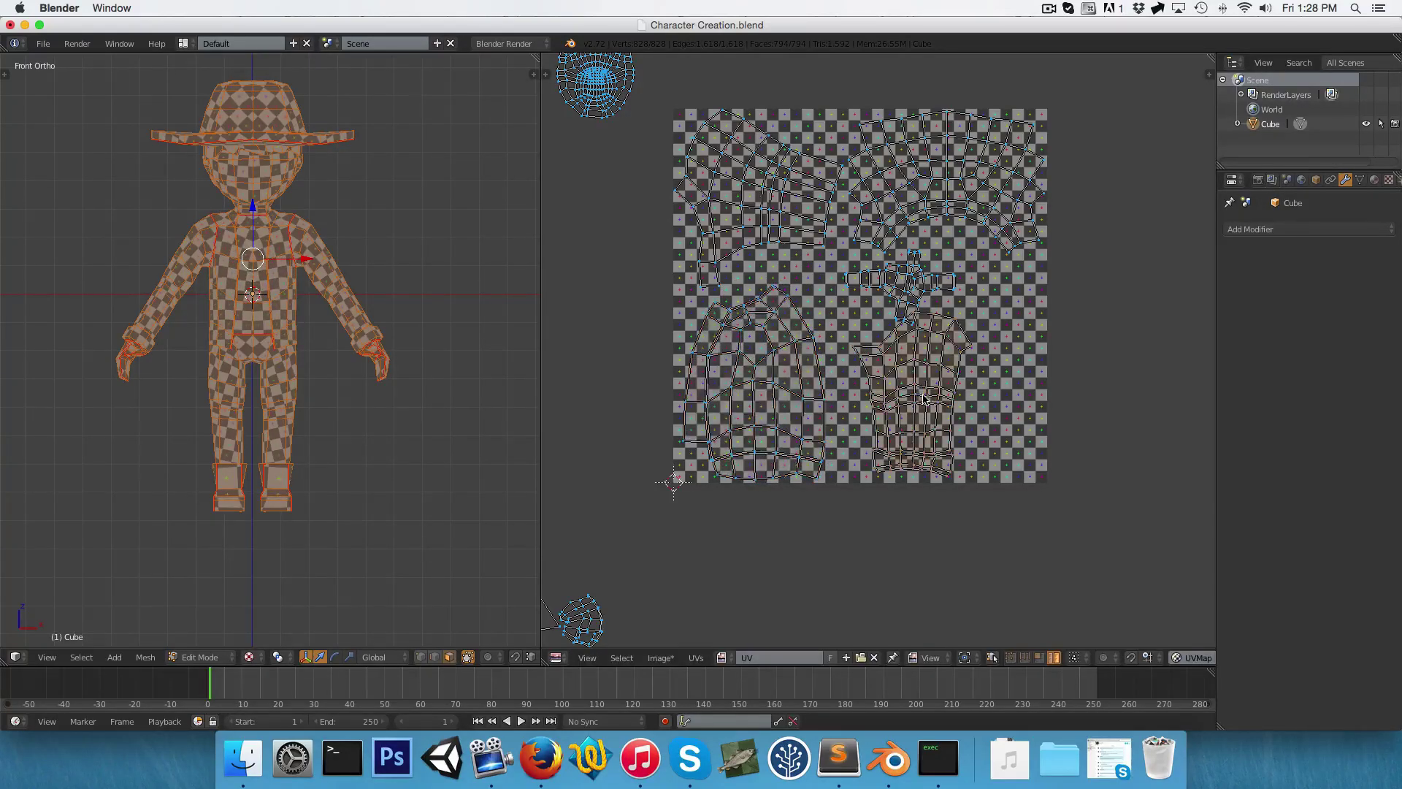
key(g)
click(970, 394)
key(a)
key(b)
key(ctrl+l)
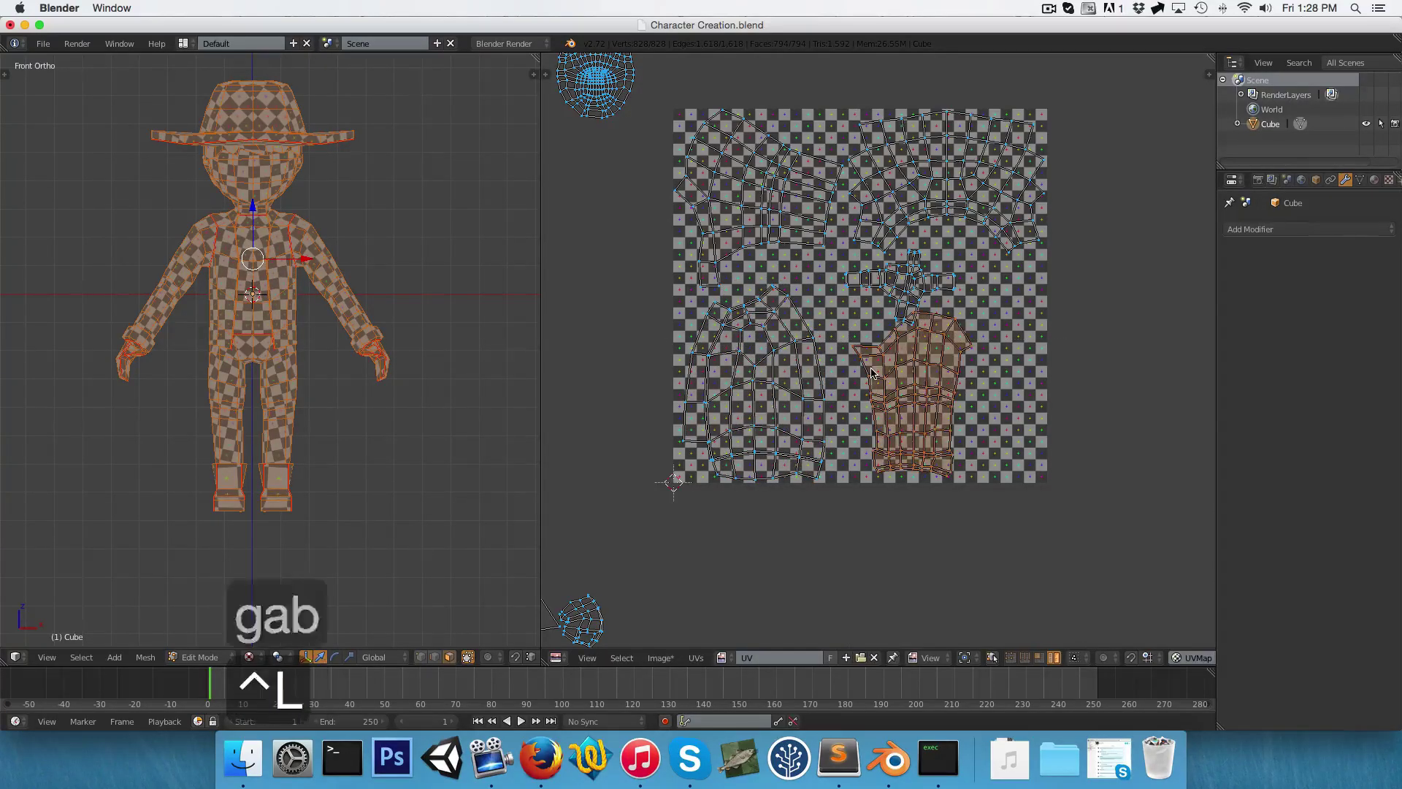
key(s)
click(1041, 407)
key(g)
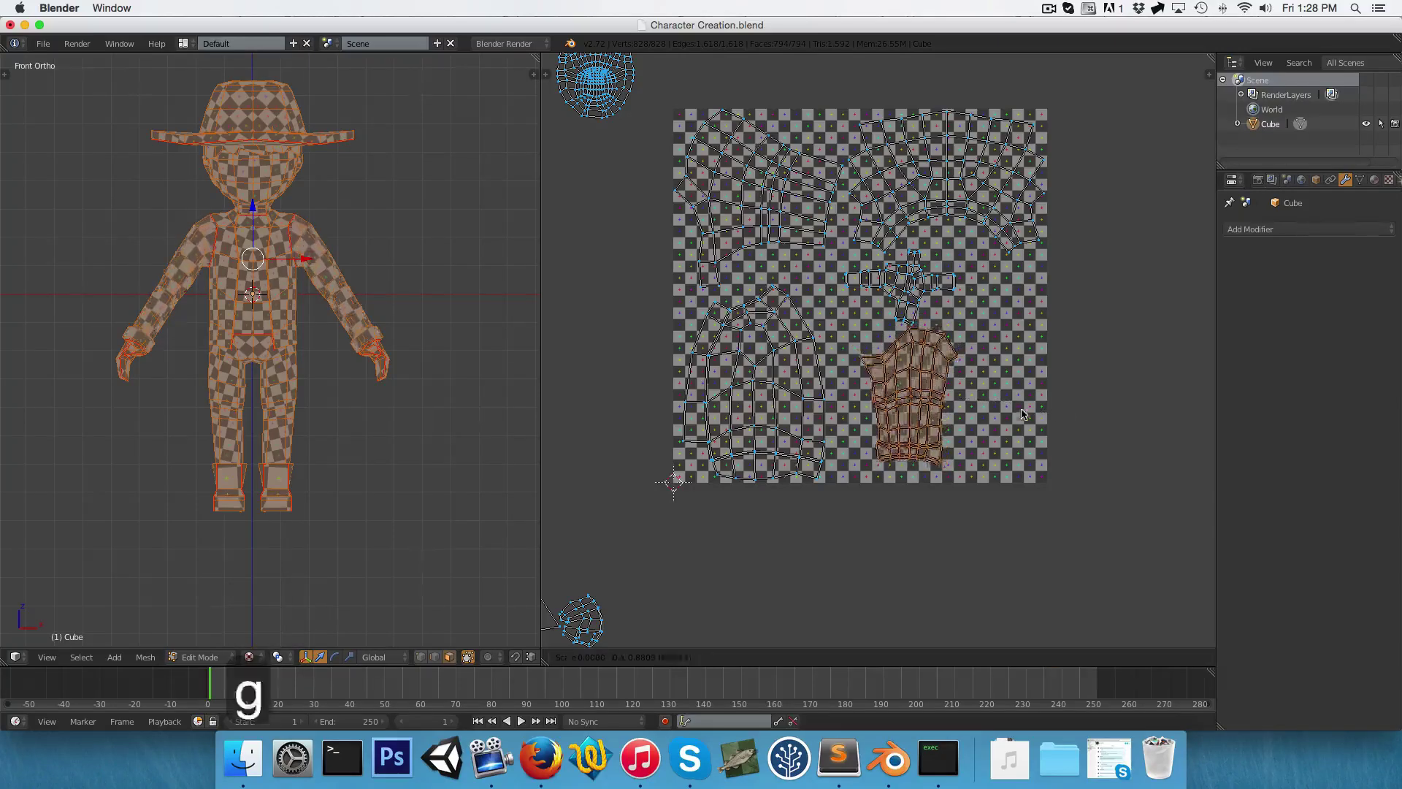
click(977, 418)
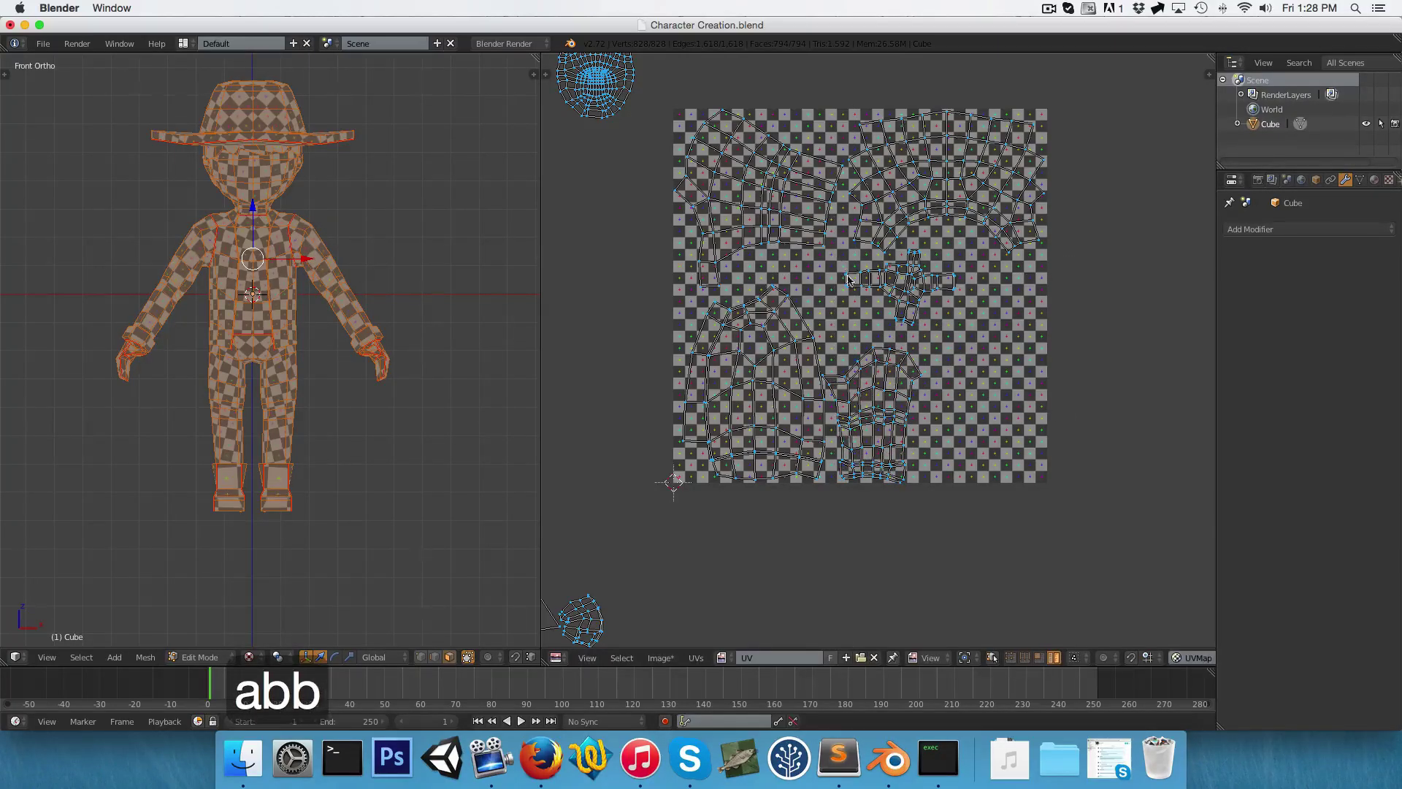
Move the boot UV island into the gap between the torso and the upper islands, and scale it up slightly
key(ctrl+l)
key(g)
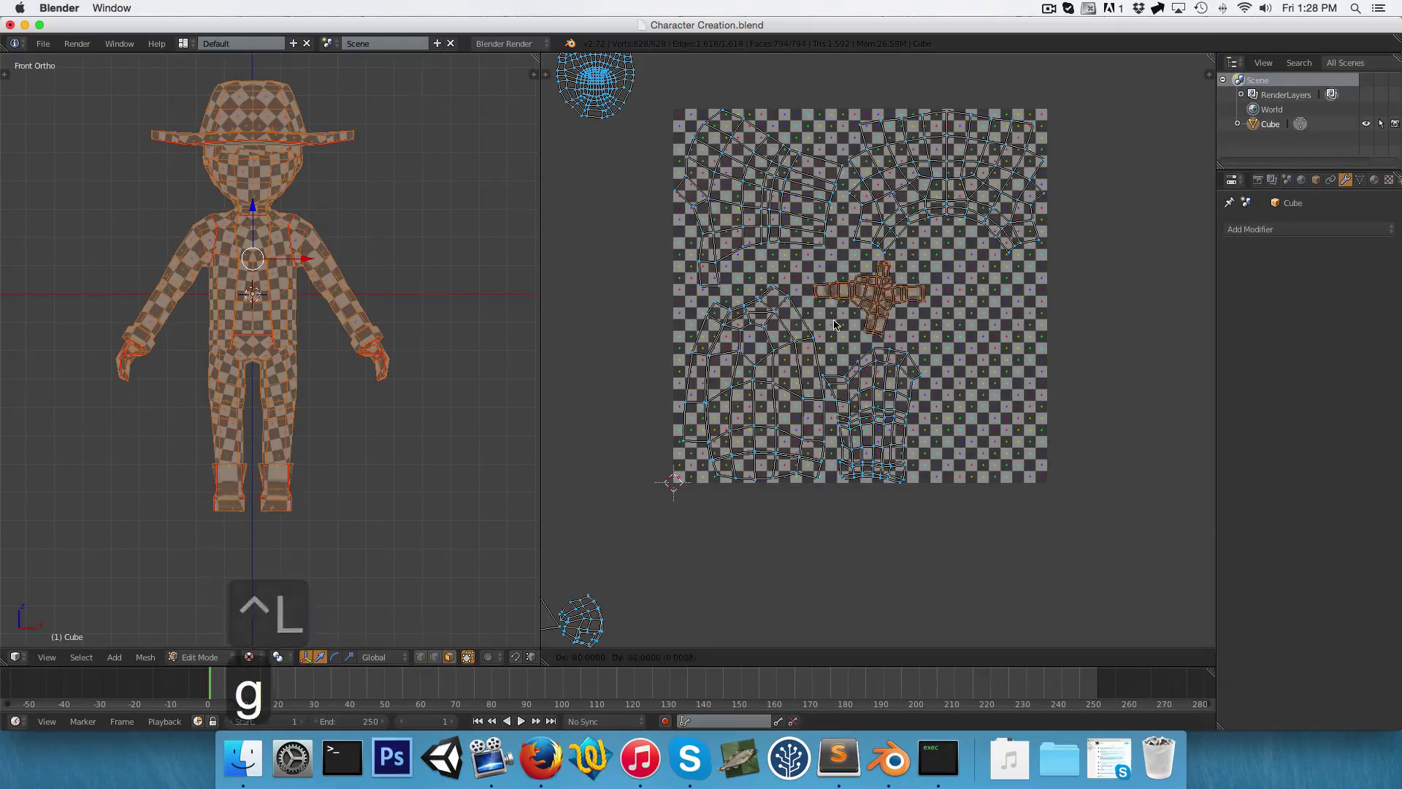
click(919, 318)
key(g)
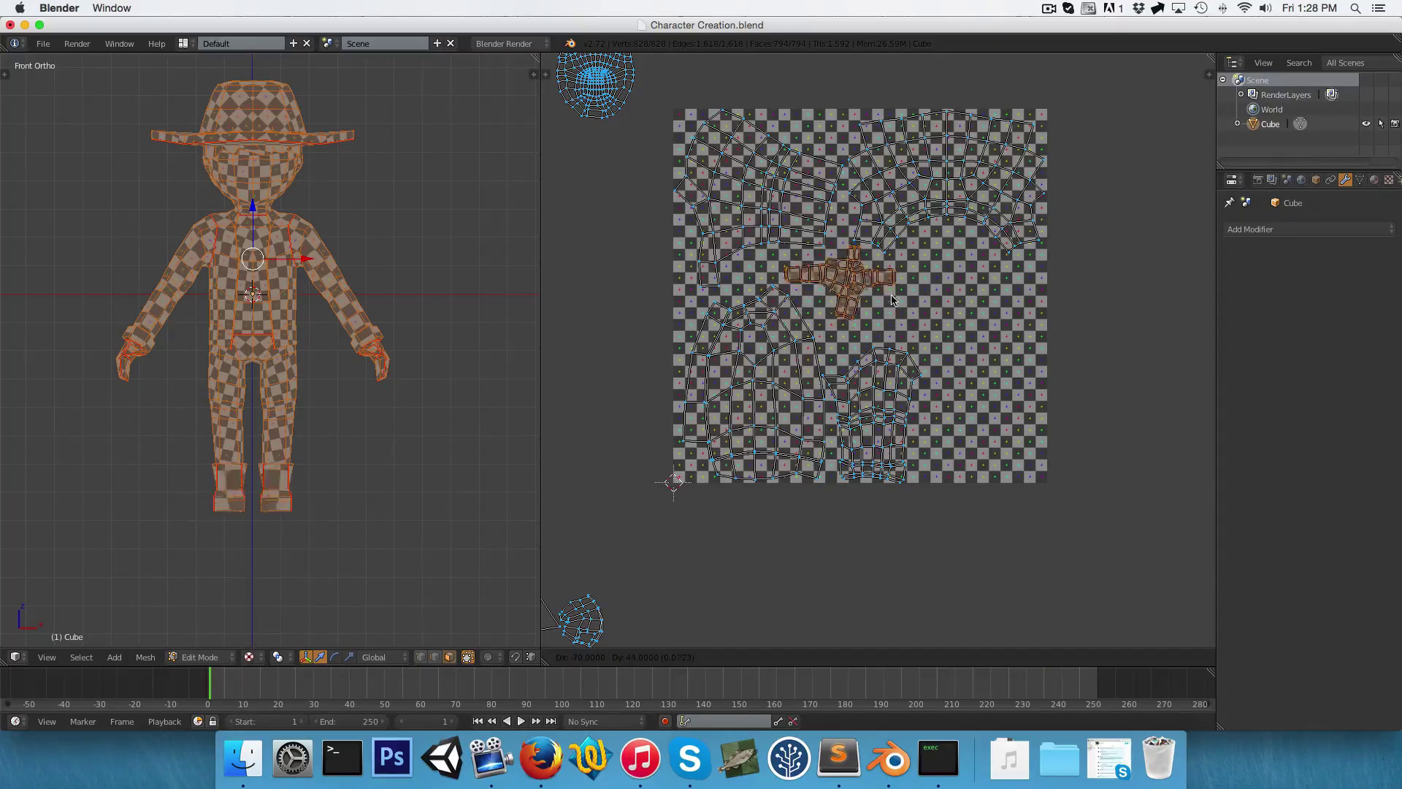
click(875, 296)
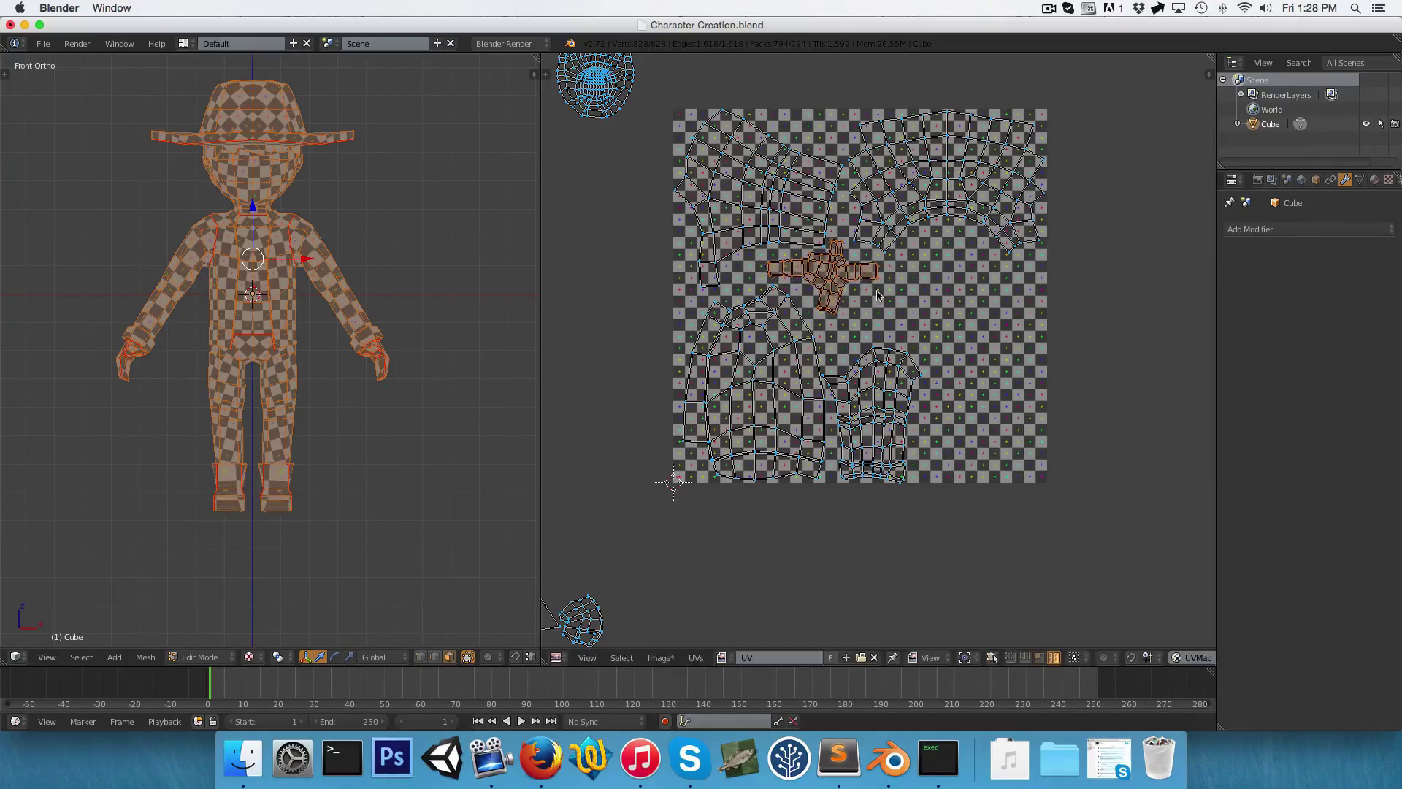
key(s)
click(898, 303)
key(g)
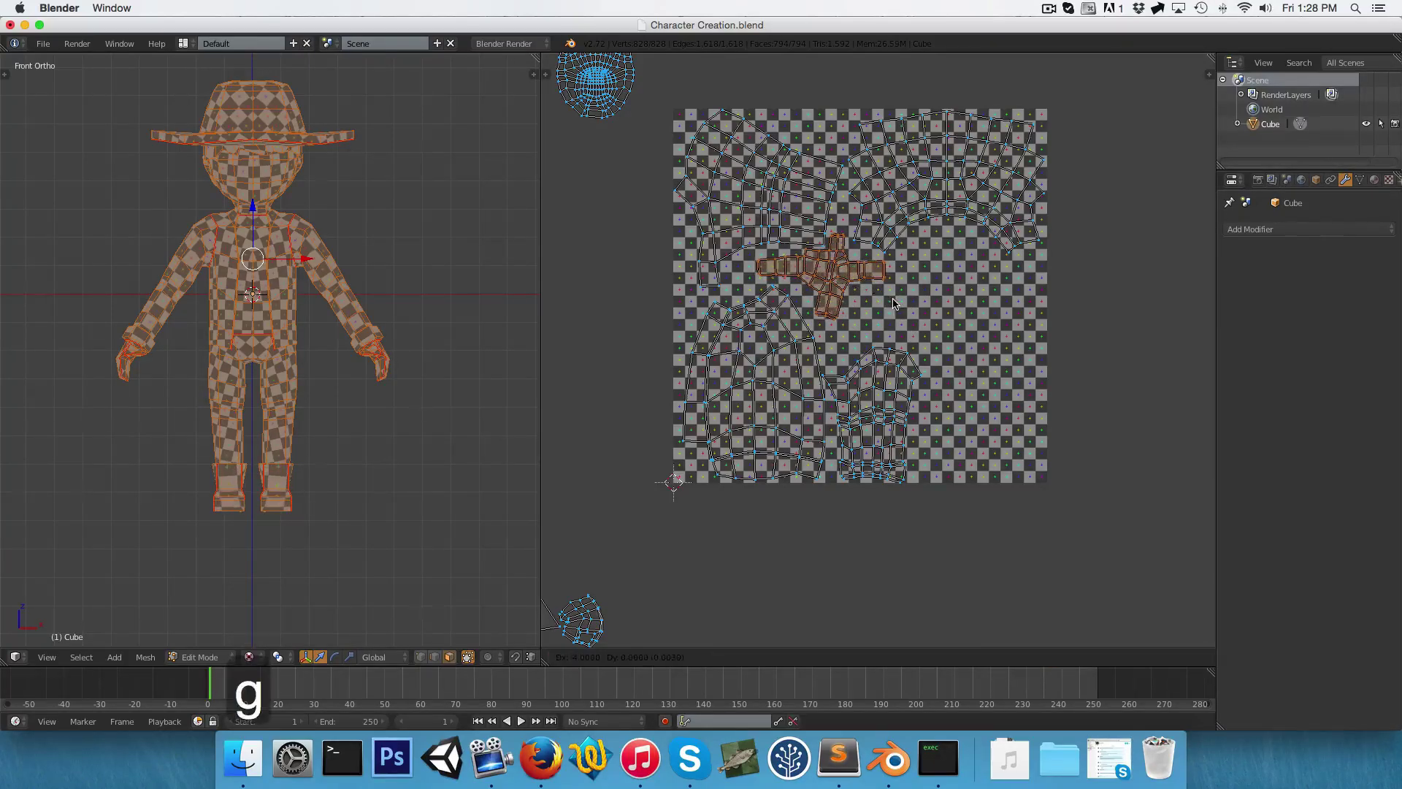
click(892, 303)
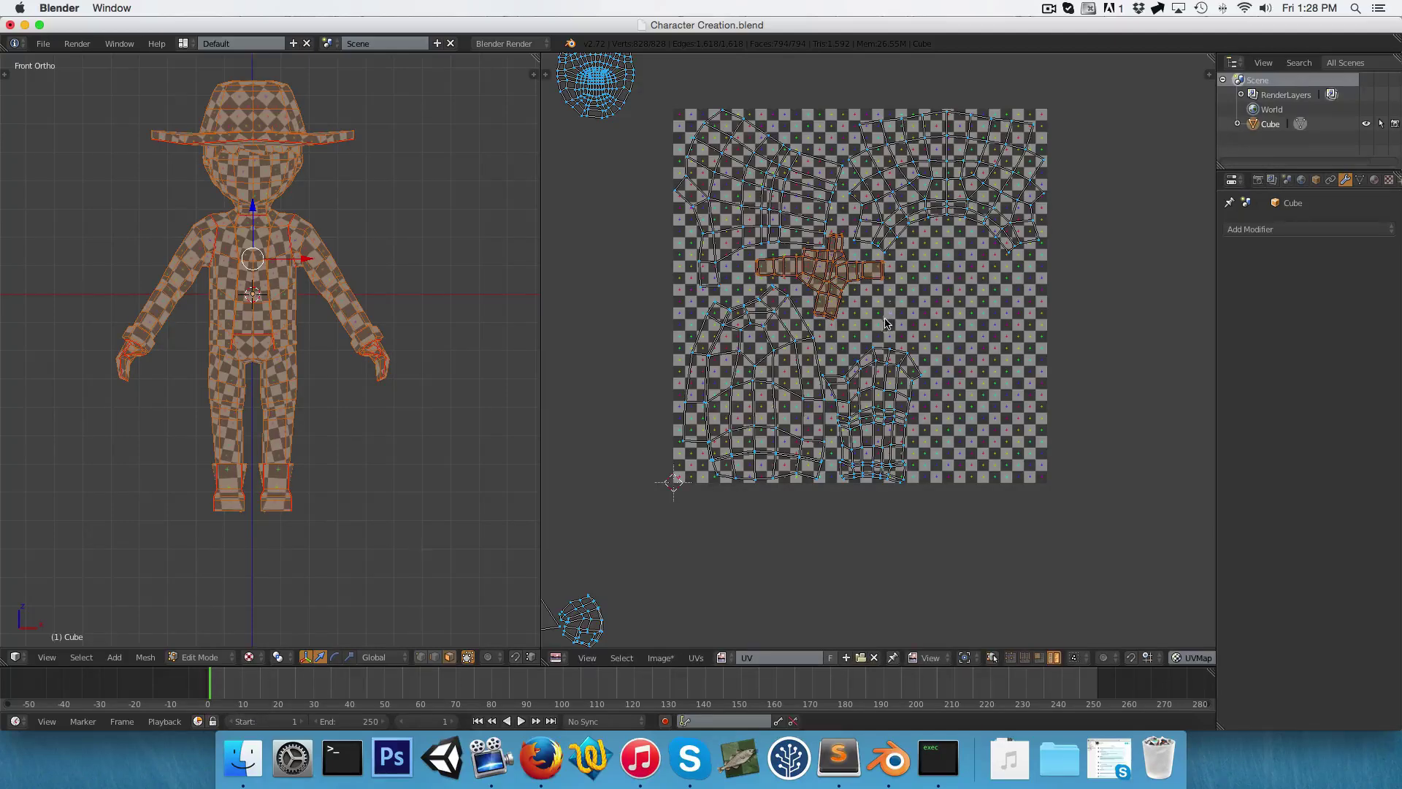
Box-select the small rounded island beside the large fan, move it next to the smallest island, and rotate it to fit underneath
scroll(365, 405, down, 6)
scroll(682, 363, down, 5)
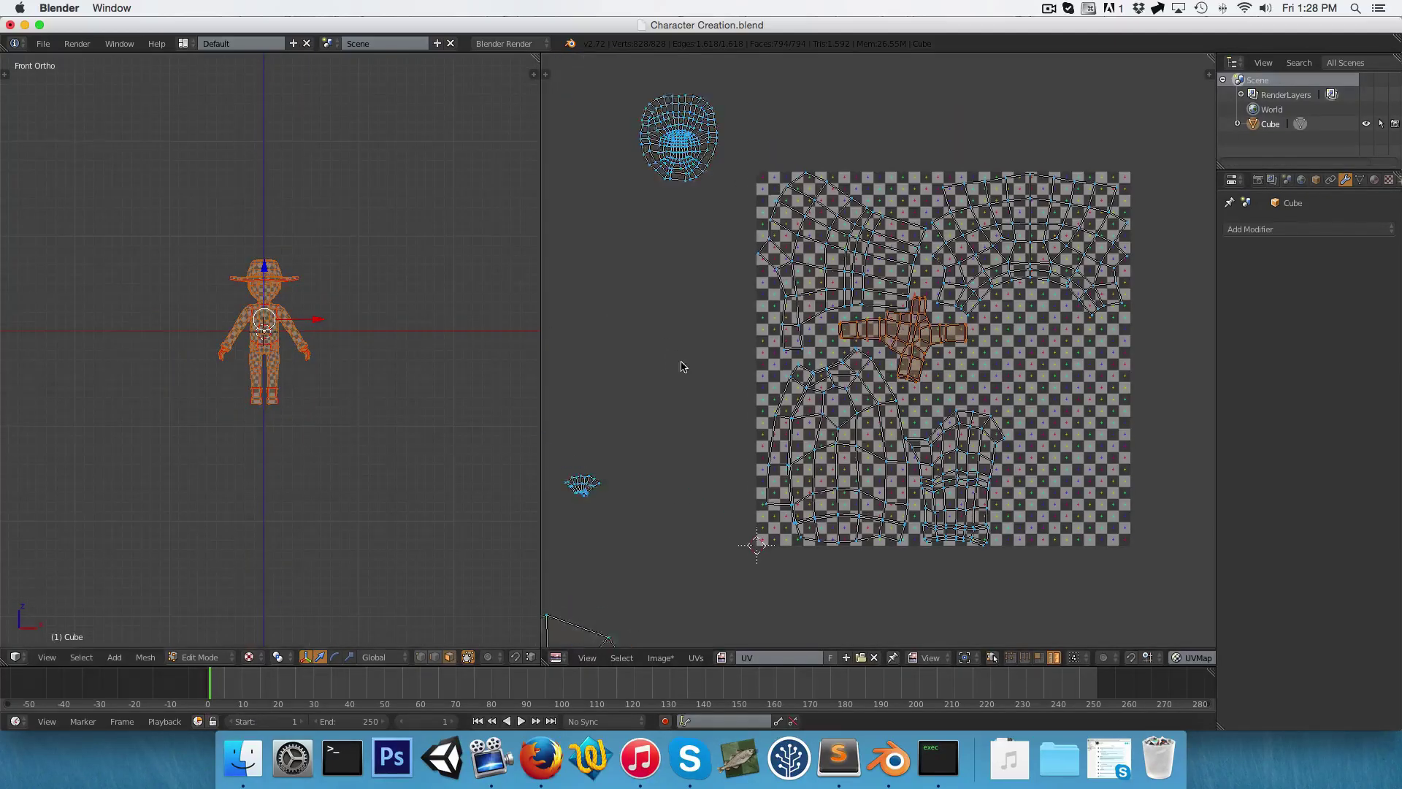
key(a)
scroll(765, 381, up, 4)
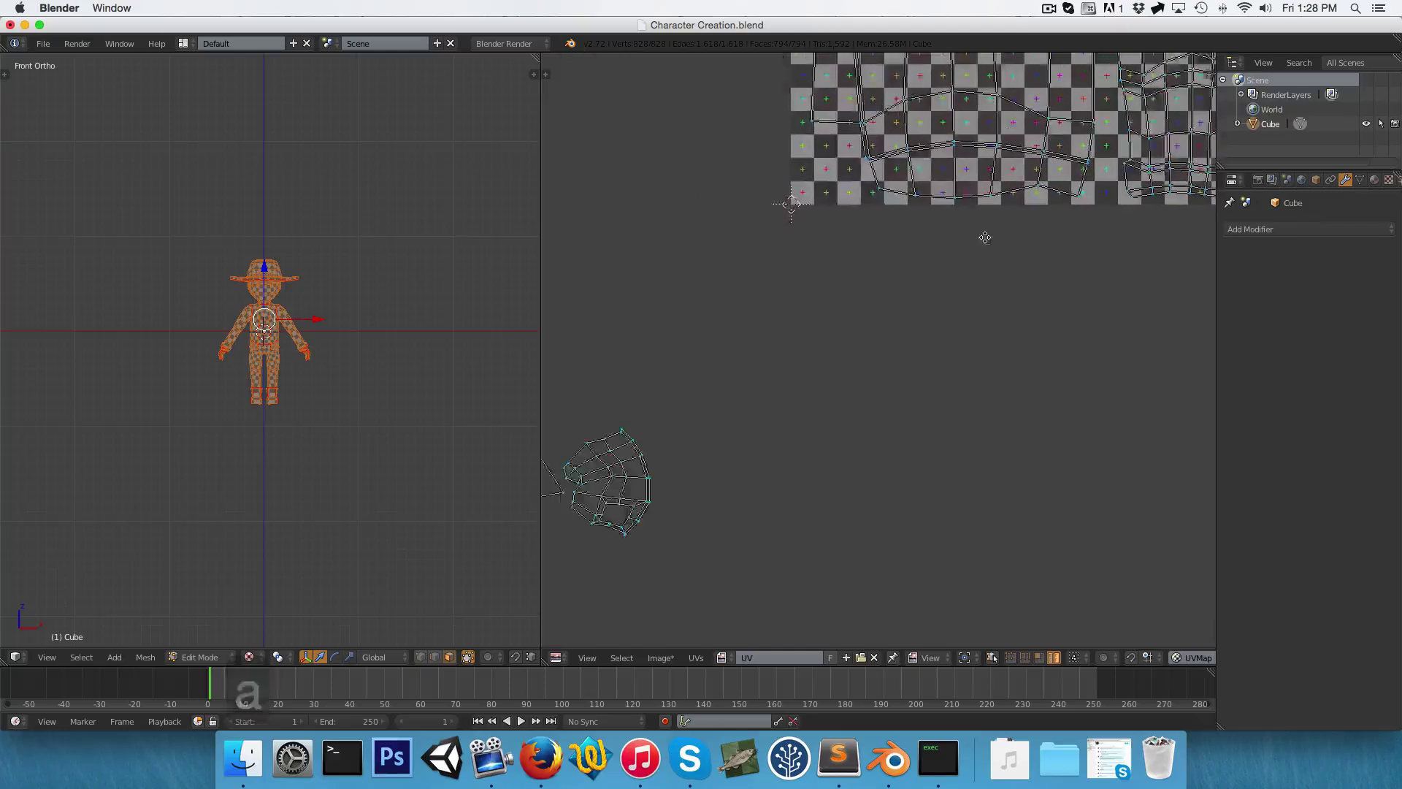
key(b)
key(b)
drag(740, 369, 840, 469)
key(b)
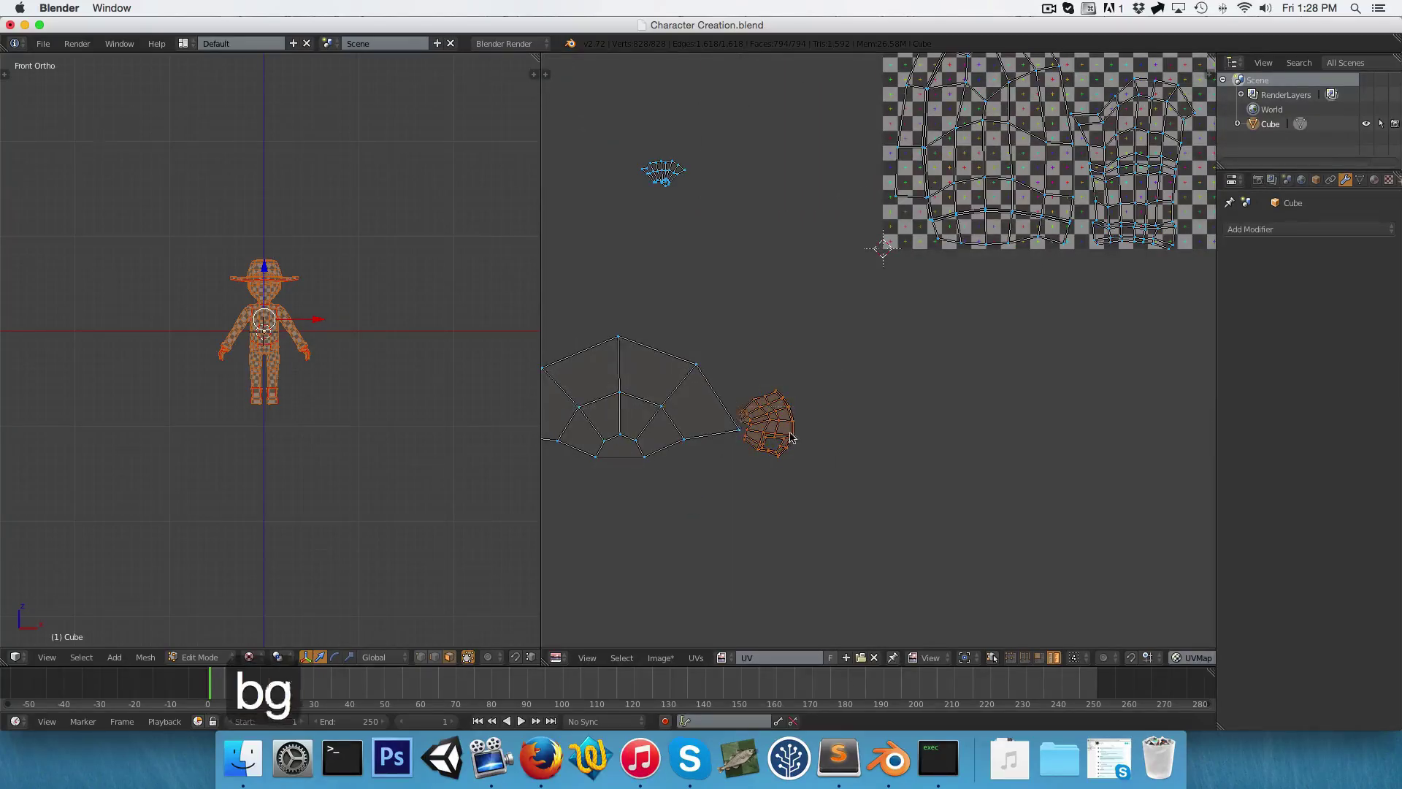
key(g)
click(733, 186)
key(r)
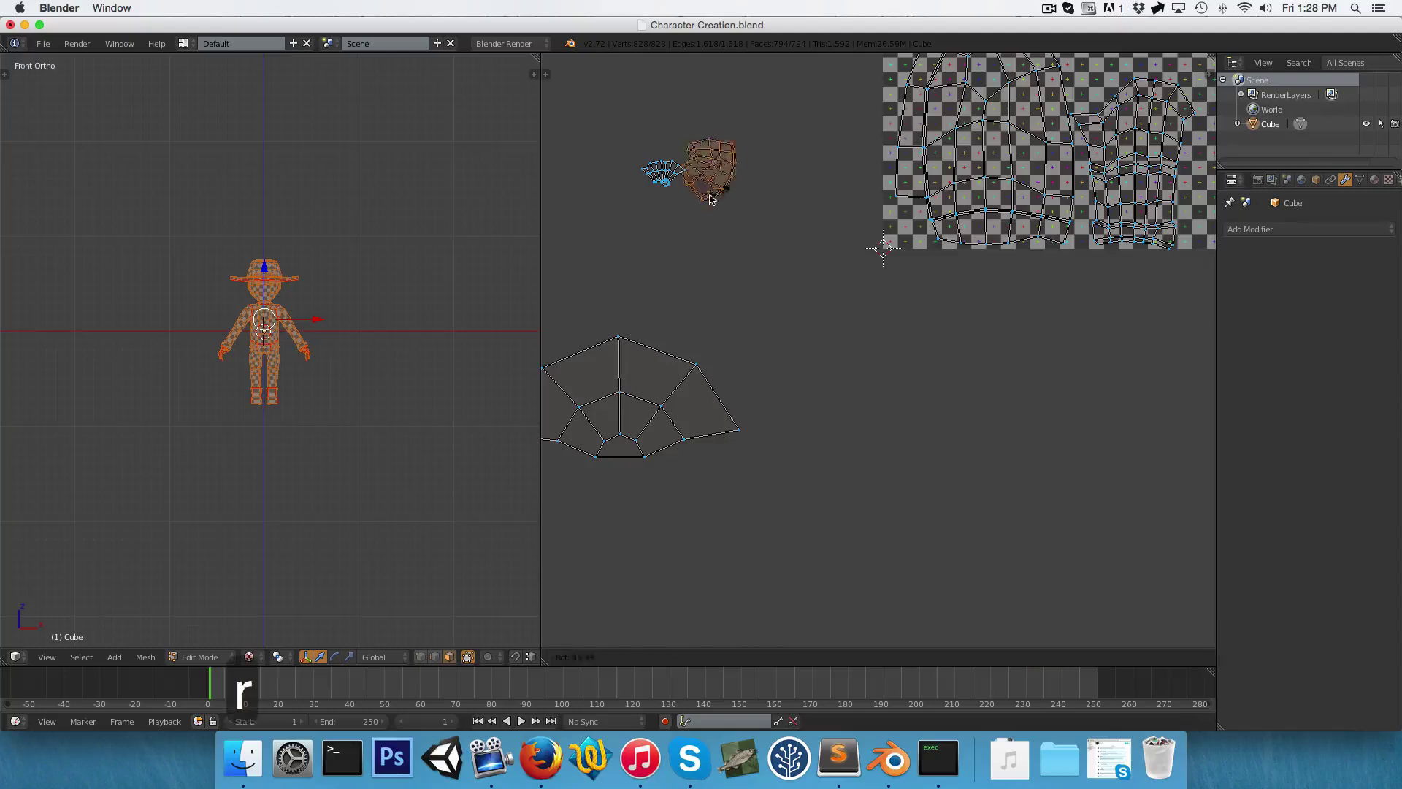
click(625, 219)
Select the two small stacked UV islands and move them to the UV square's left edge above the torso
key(a)
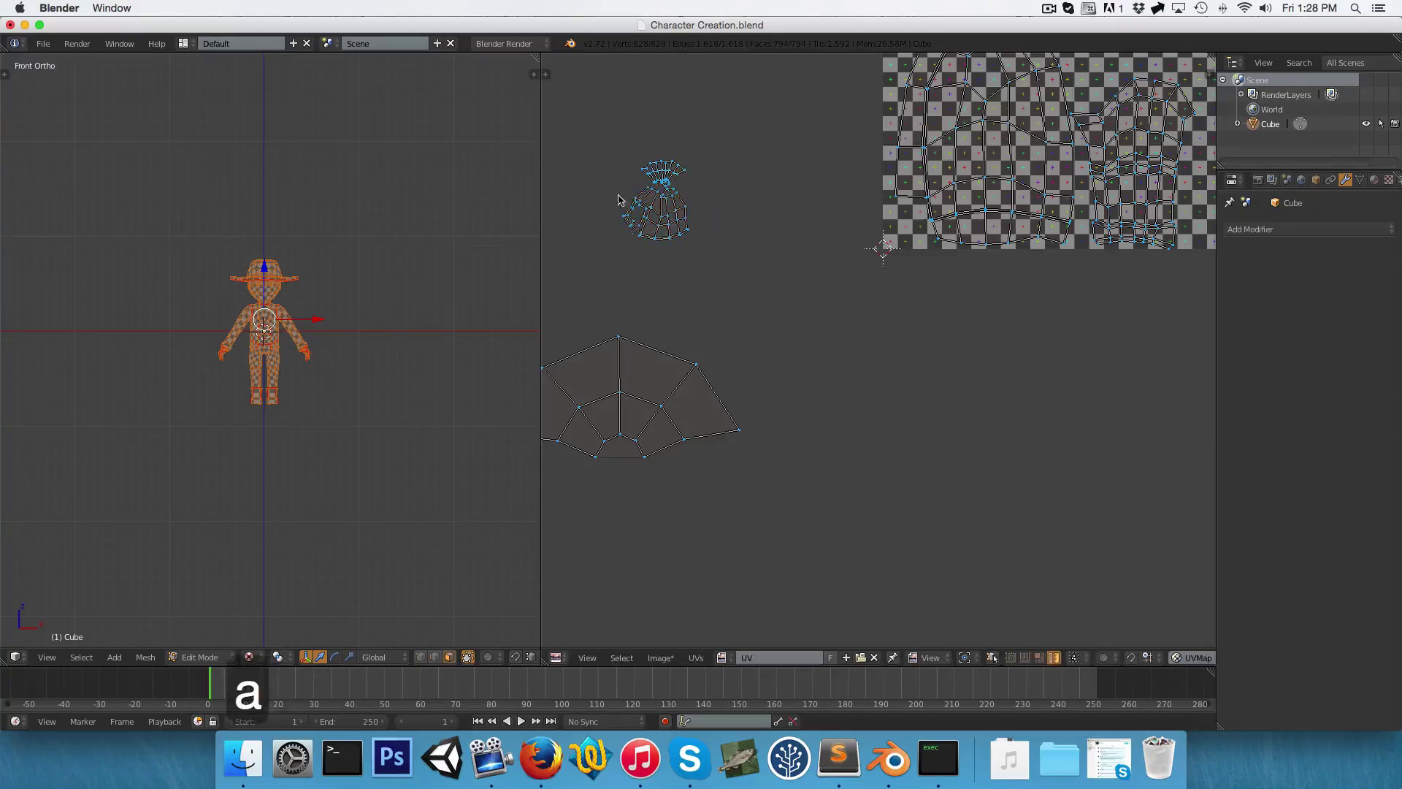
scroll(715, 254, down, 2)
key(g)
click(847, 211)
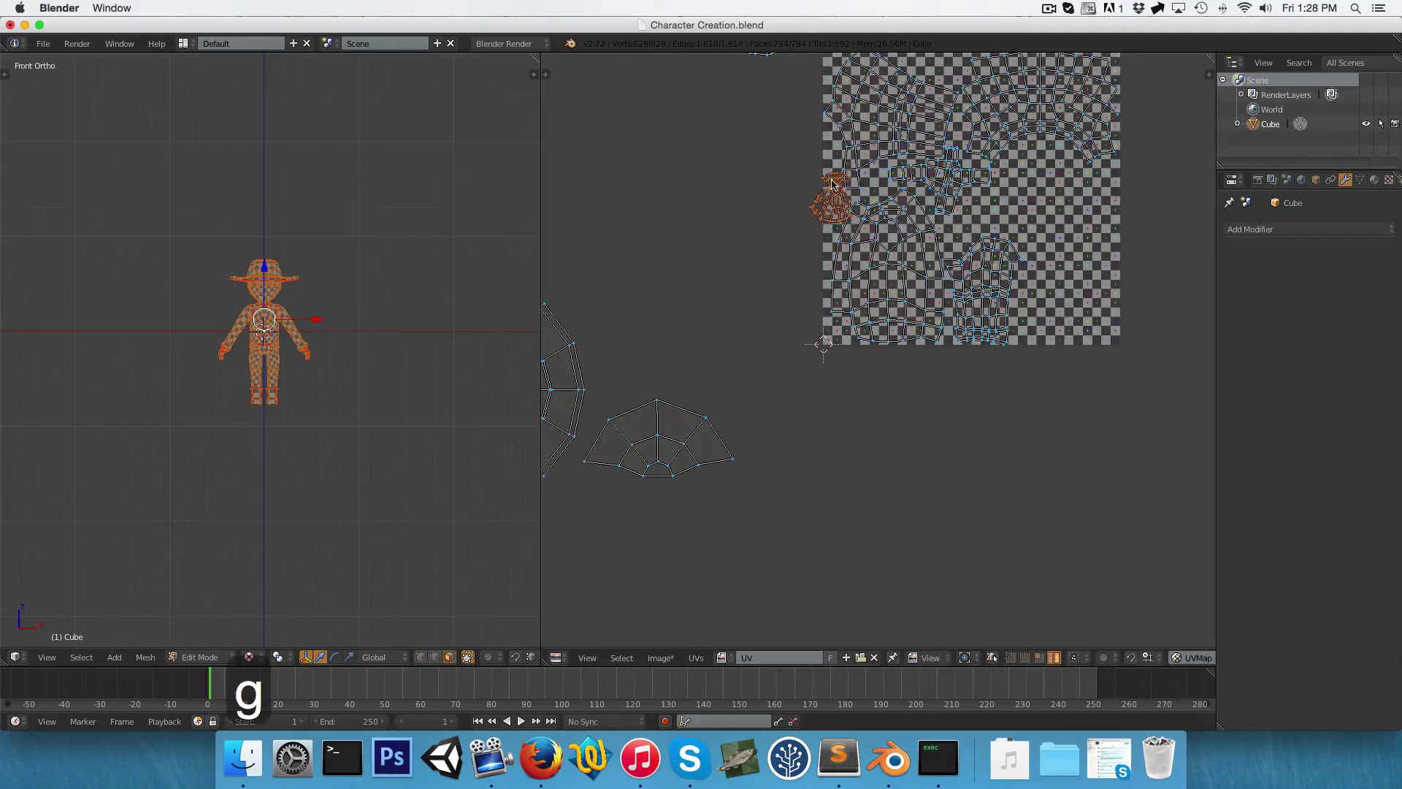
Move the two small stacked UV islands into the gap above the torso, rotating and scaling them to fit
scroll(847, 212, up, 4)
scroll(847, 212, up, 5)
key(s)
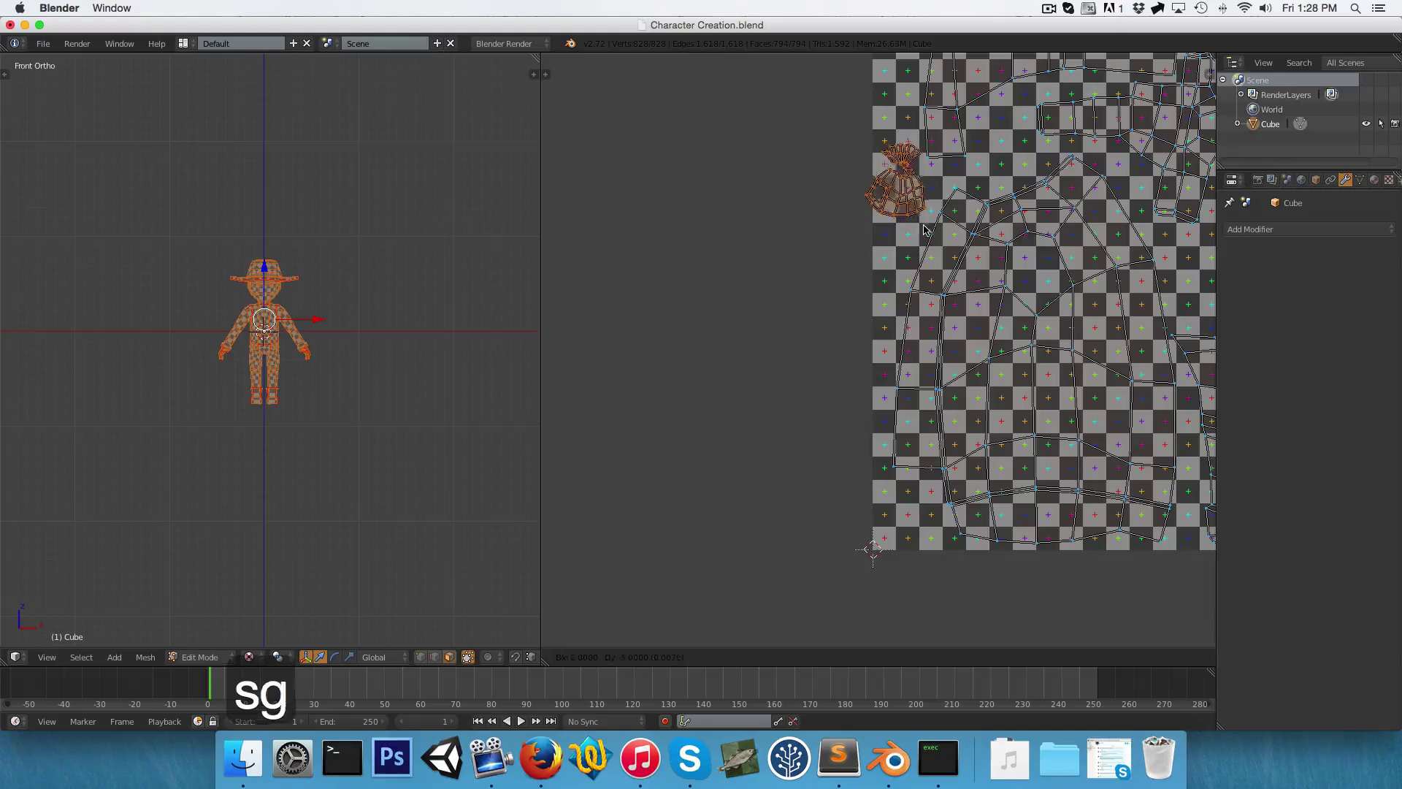
key(g)
key(r)
key(g)
key(r)
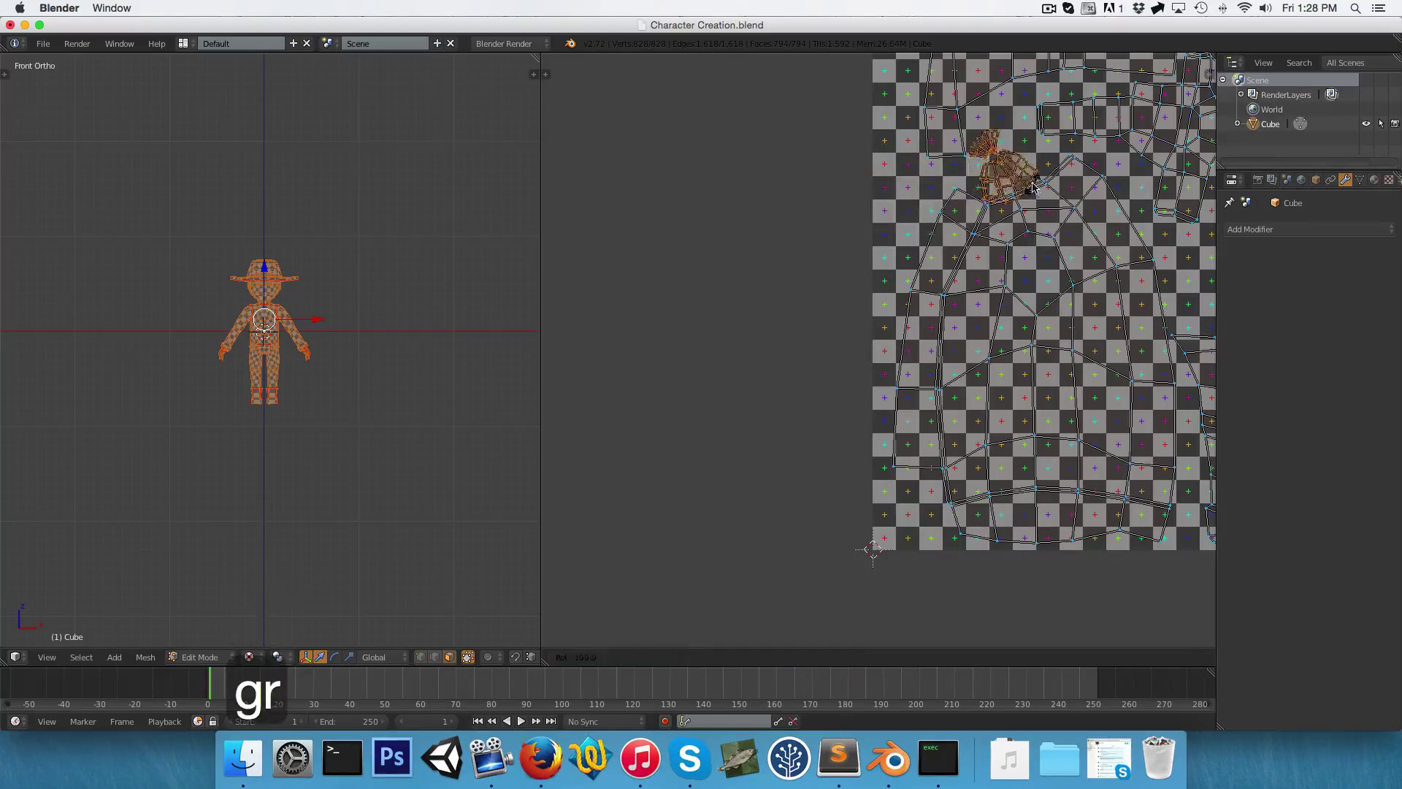
key(g)
click(1029, 165)
key(r)
click(1029, 170)
key(s)
click(1031, 175)
key(g)
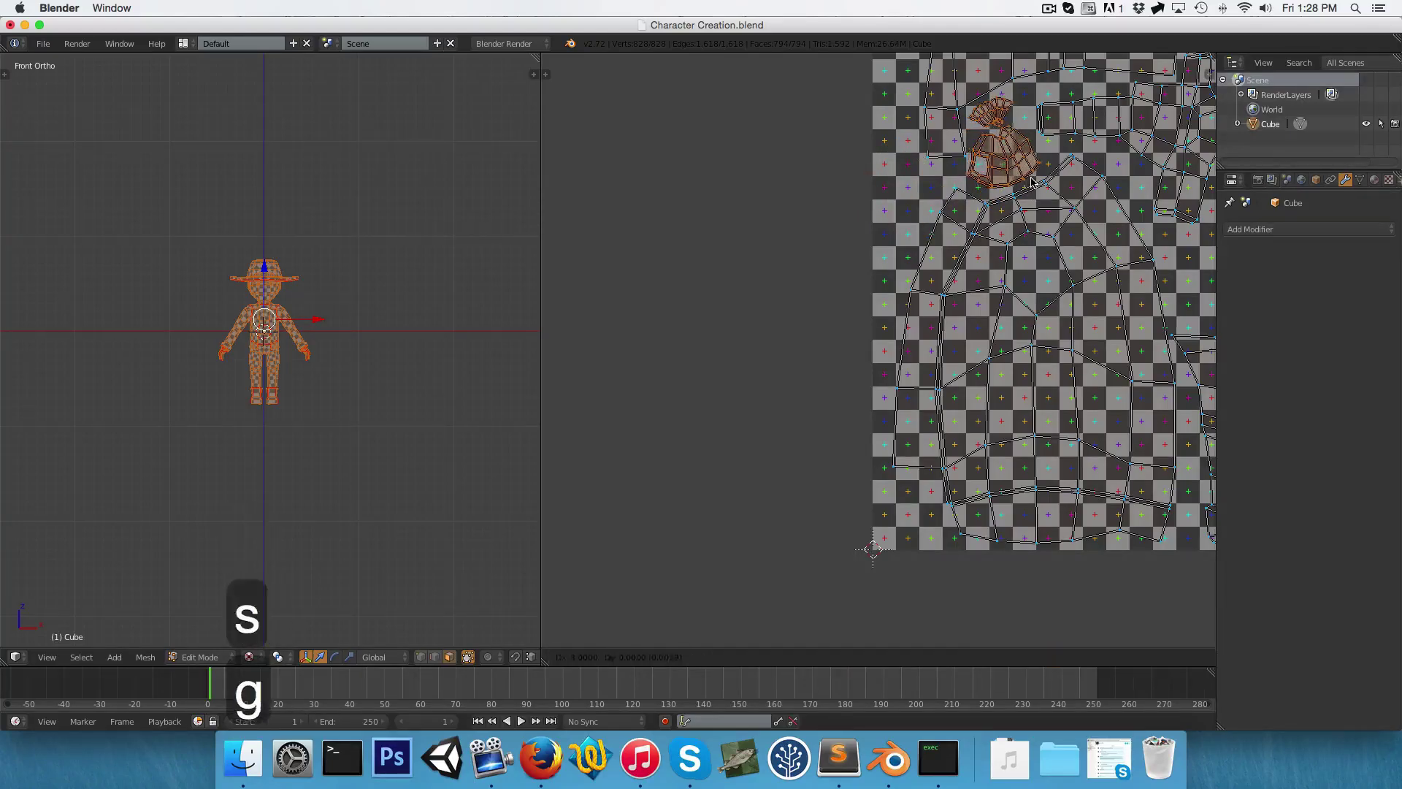
click(1030, 177)
Box-select the dense rounded face island, move it into the UV square beneath the large arched island, and scale it up to fill the gap
scroll(632, 205, down, 6)
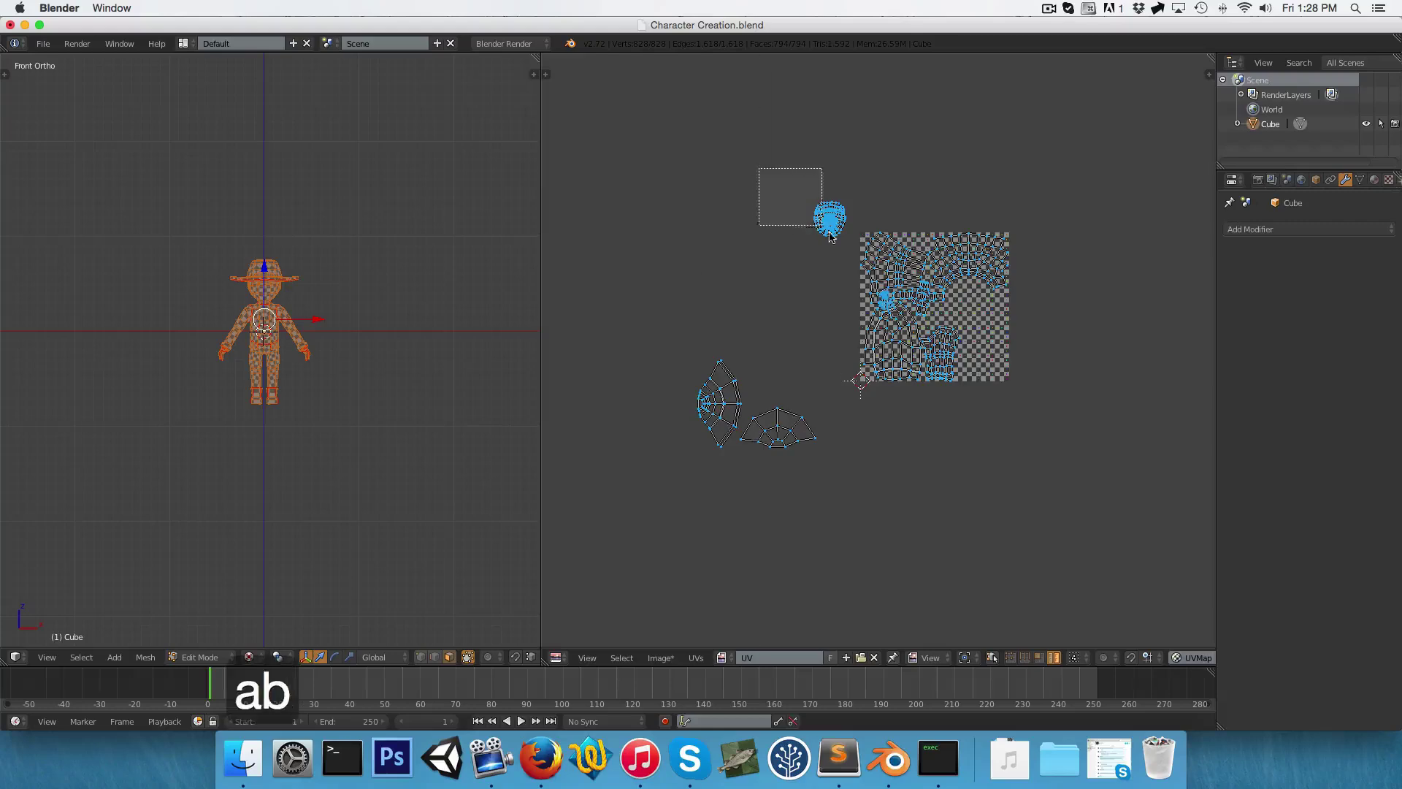
drag(829, 236, 830, 237)
scroll(830, 236, up, 3)
key(g)
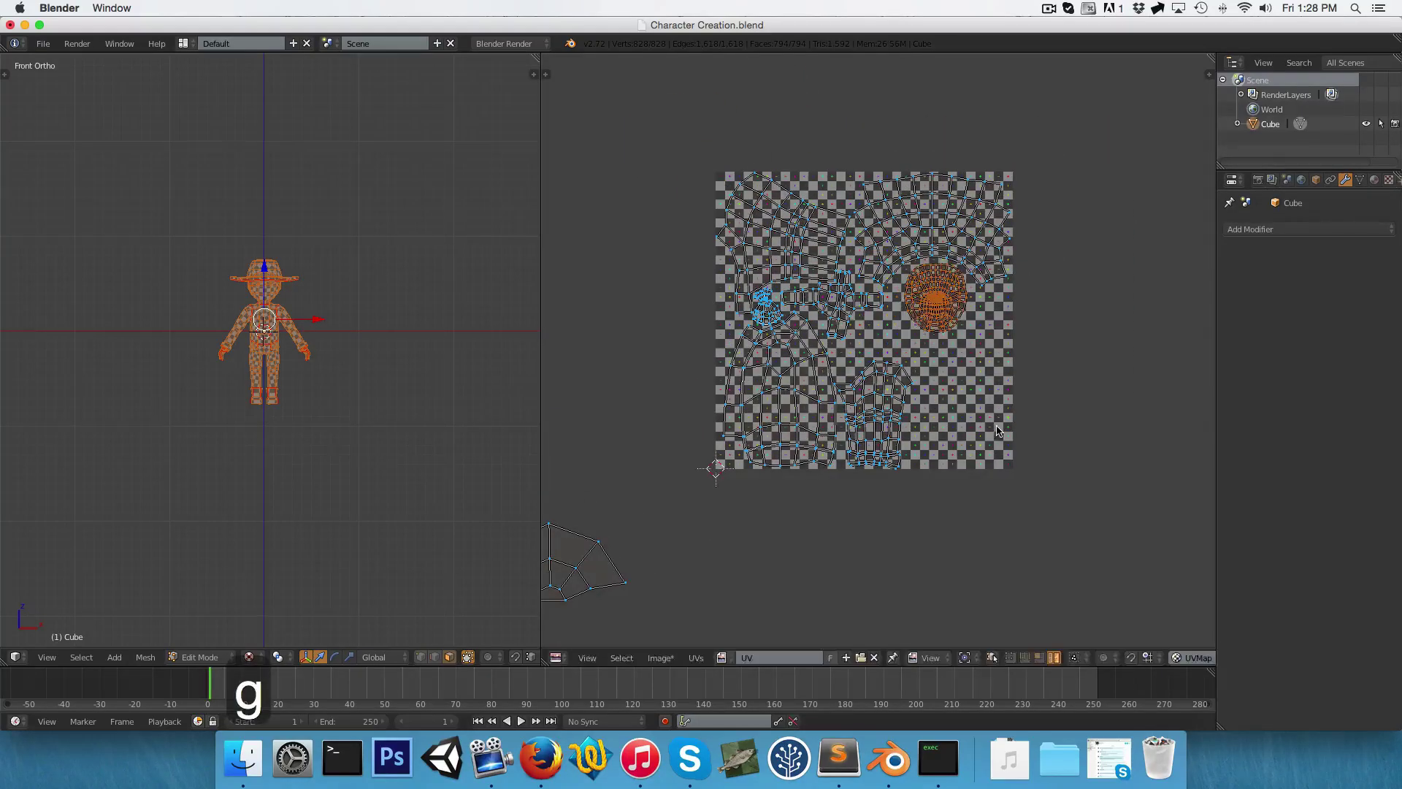
key(s)
scroll(1003, 449, up, 1)
key(s)
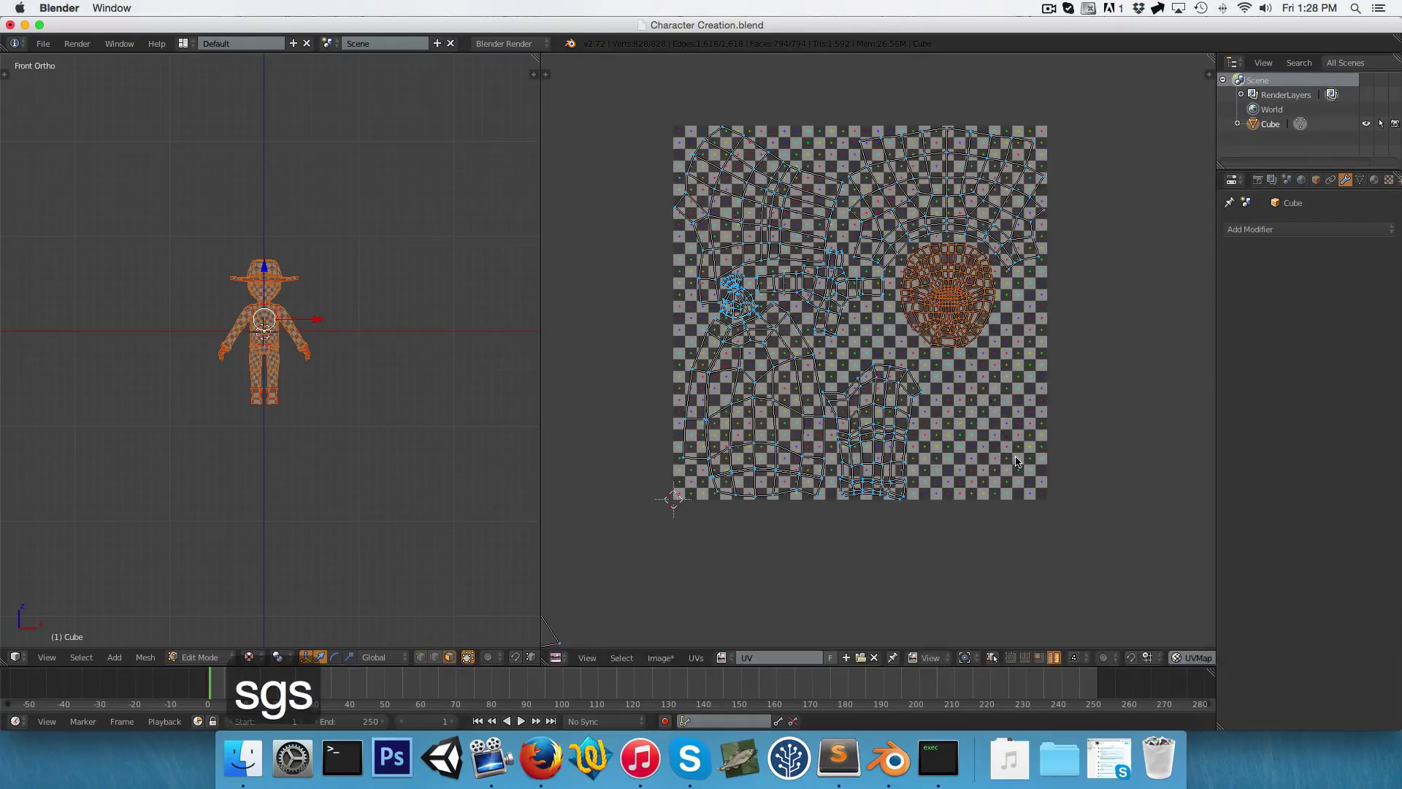
key(g)
key(s)
key(g)
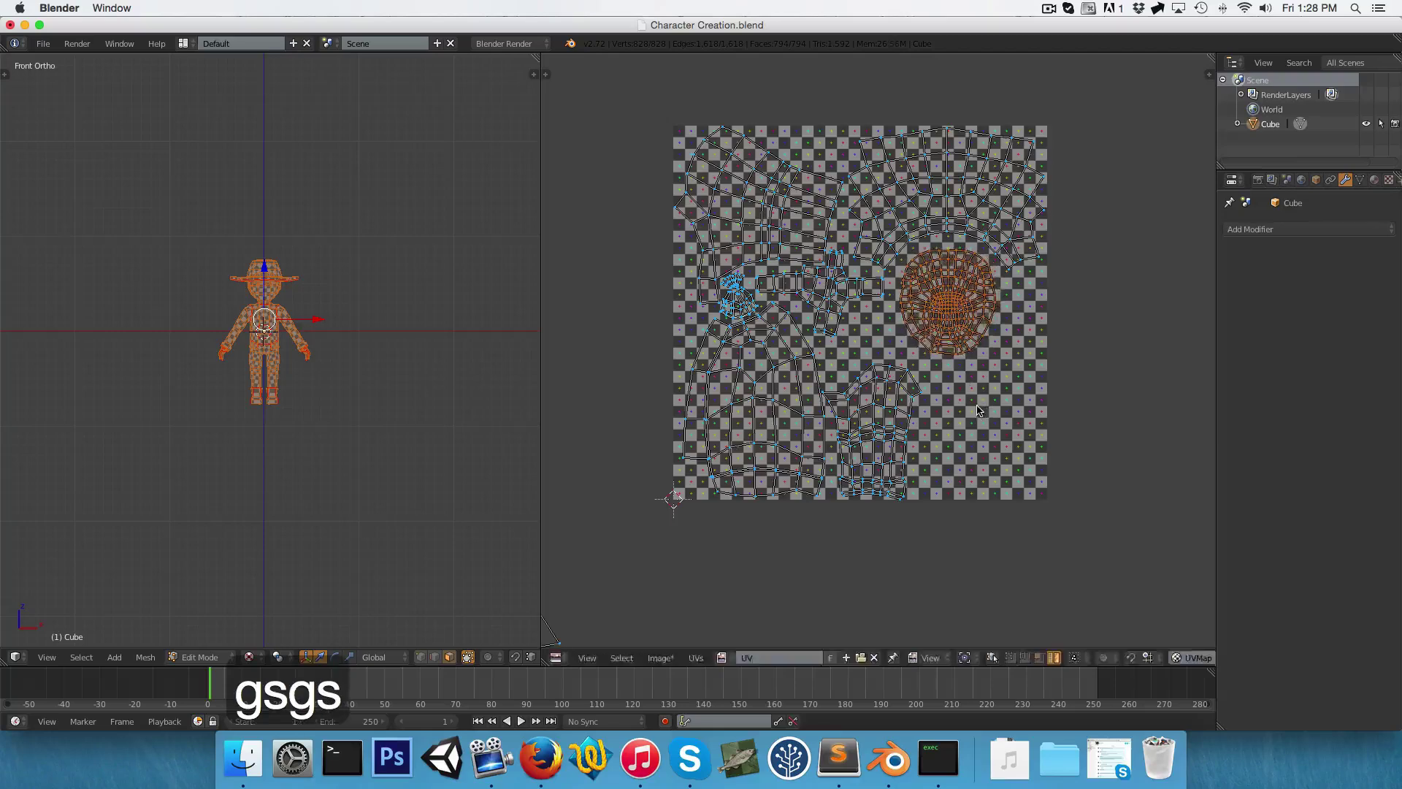
key(g)
click(977, 406)
Select the large half-round fan island outside the UV square, move it to the square's lower-right area, and rotate it
scroll(756, 399, down, 3)
middle_drag(756, 399, 866, 339)
key(a)
right_click(712, 396)
key(g)
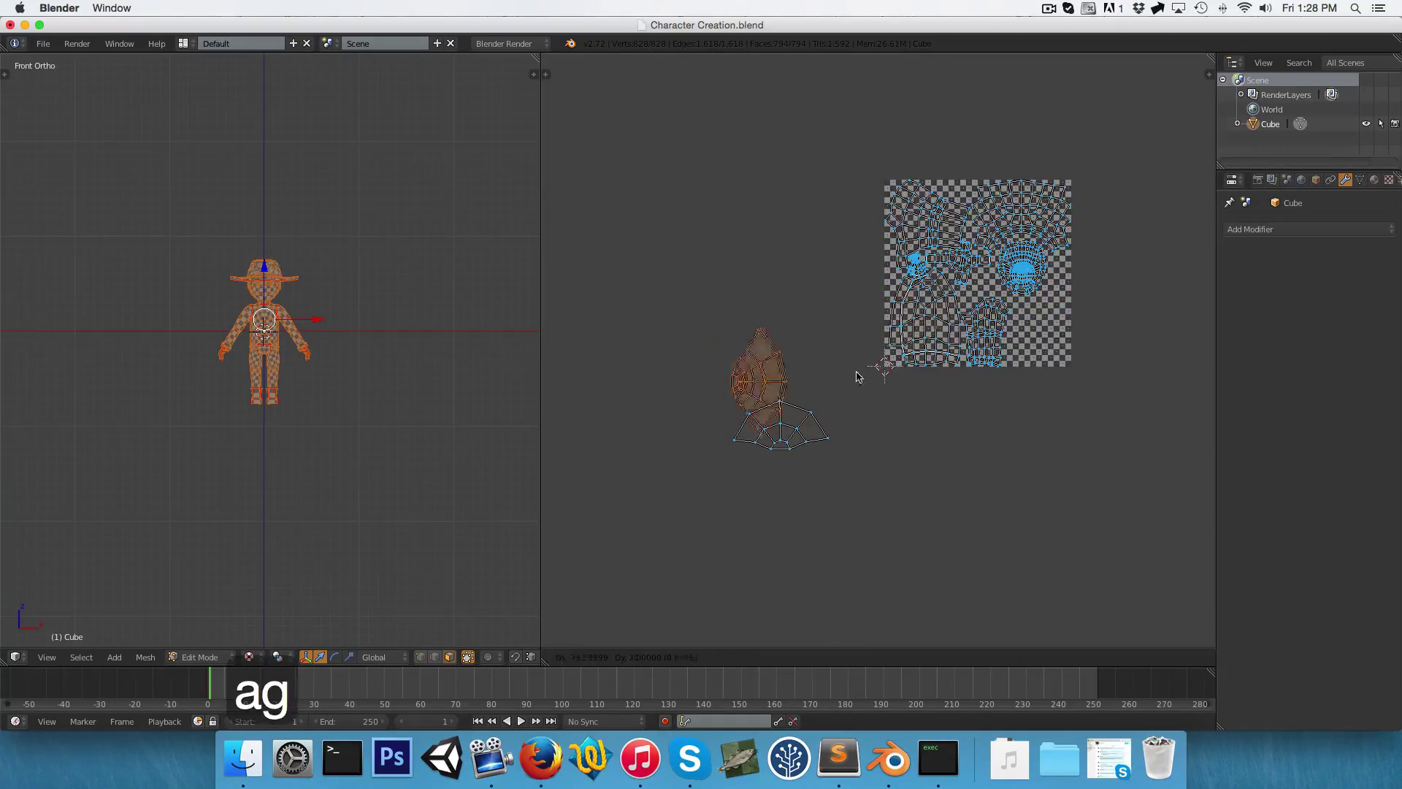
click(1123, 334)
key(r)
click(1102, 395)
scroll(1171, 274, up, 3)
middle_drag(1171, 274, 973, 275)
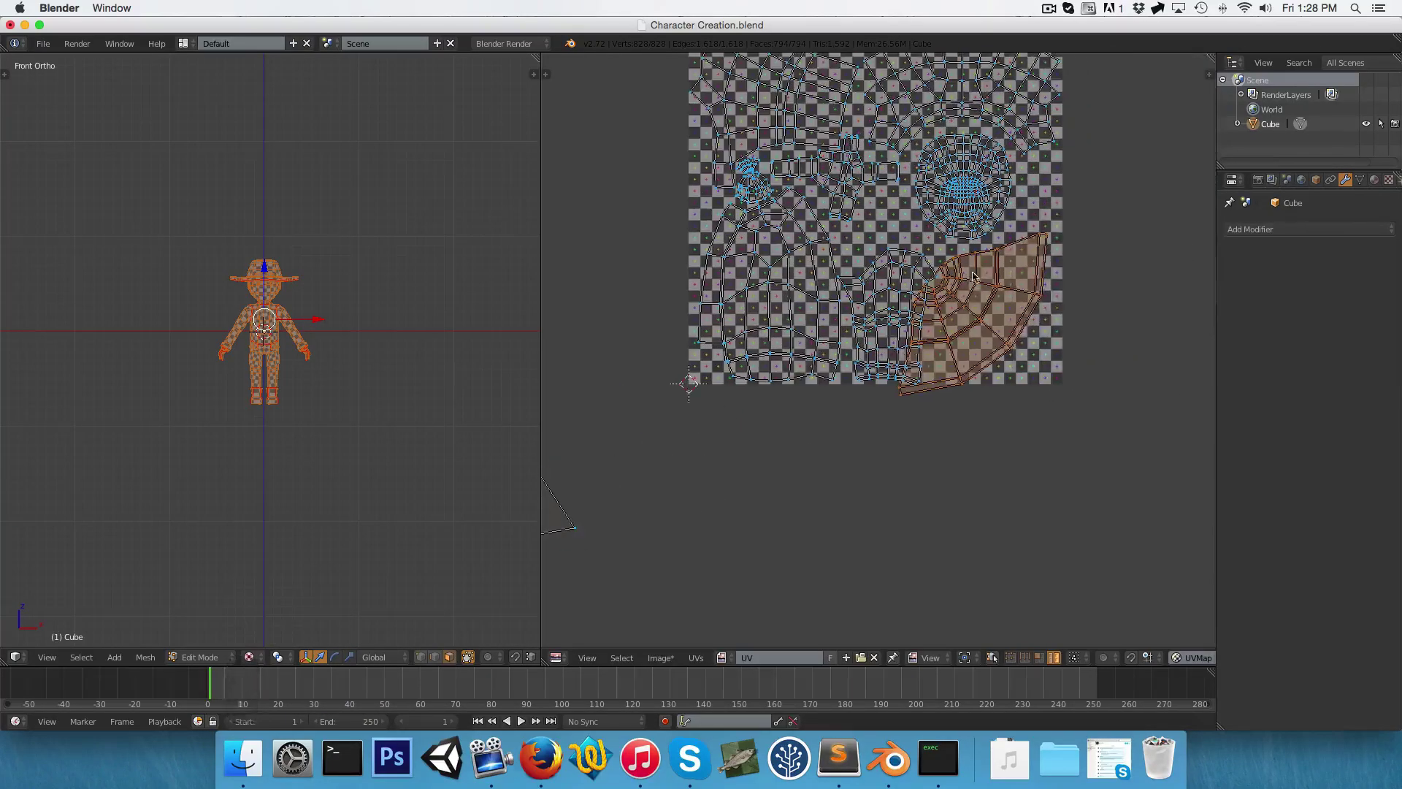
Fine-tune the large fan island's rotation, scale, and position to fit the UV square's lower-right corner
key(r)
key(s)
key(g)
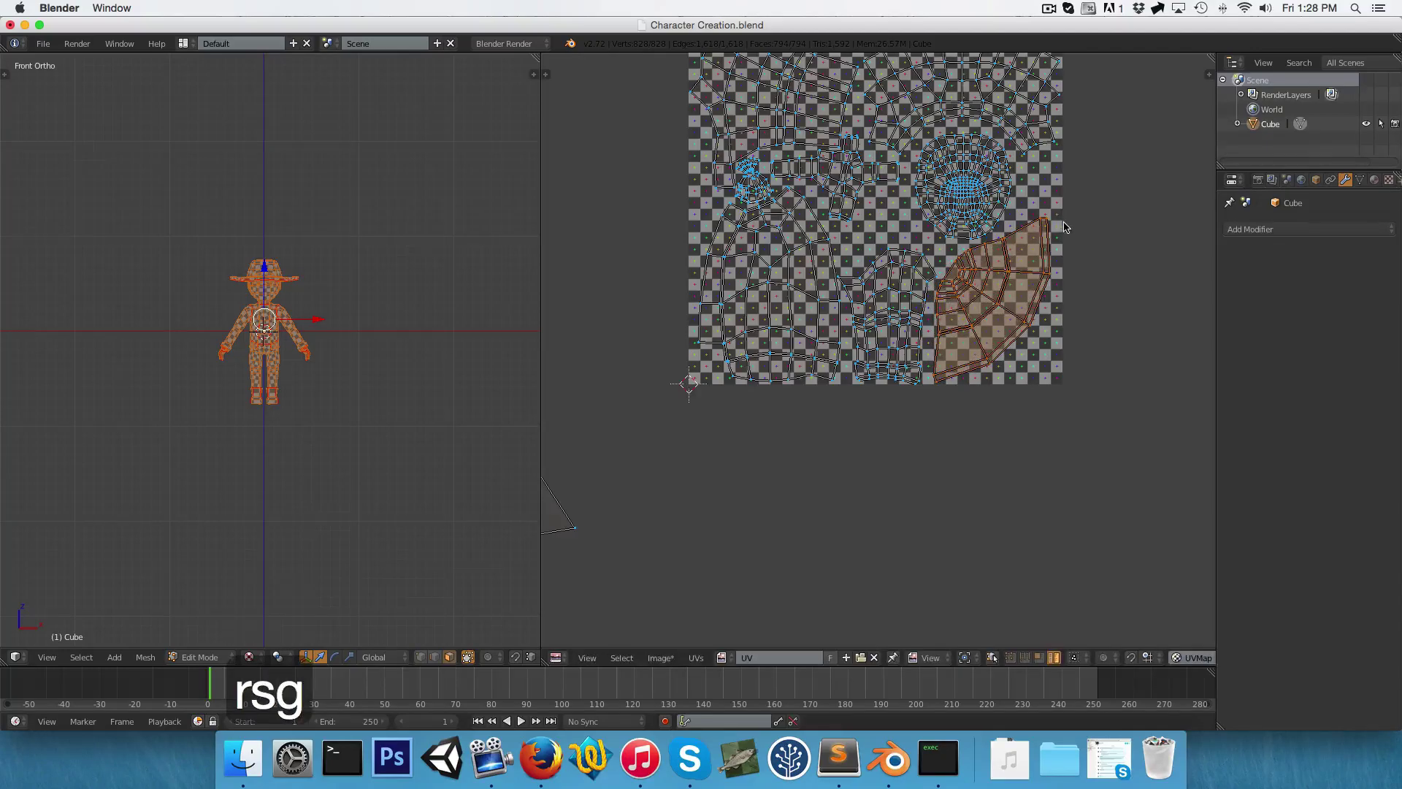
key(s)
click(1066, 226)
key(g)
click(1067, 226)
Box-select the remaining small fan island, move it into the gap above the mitten-shaped island, and rotate and scale it
scroll(823, 404, down, 2)
key(a)
key(b)
drag(573, 407, 728, 551)
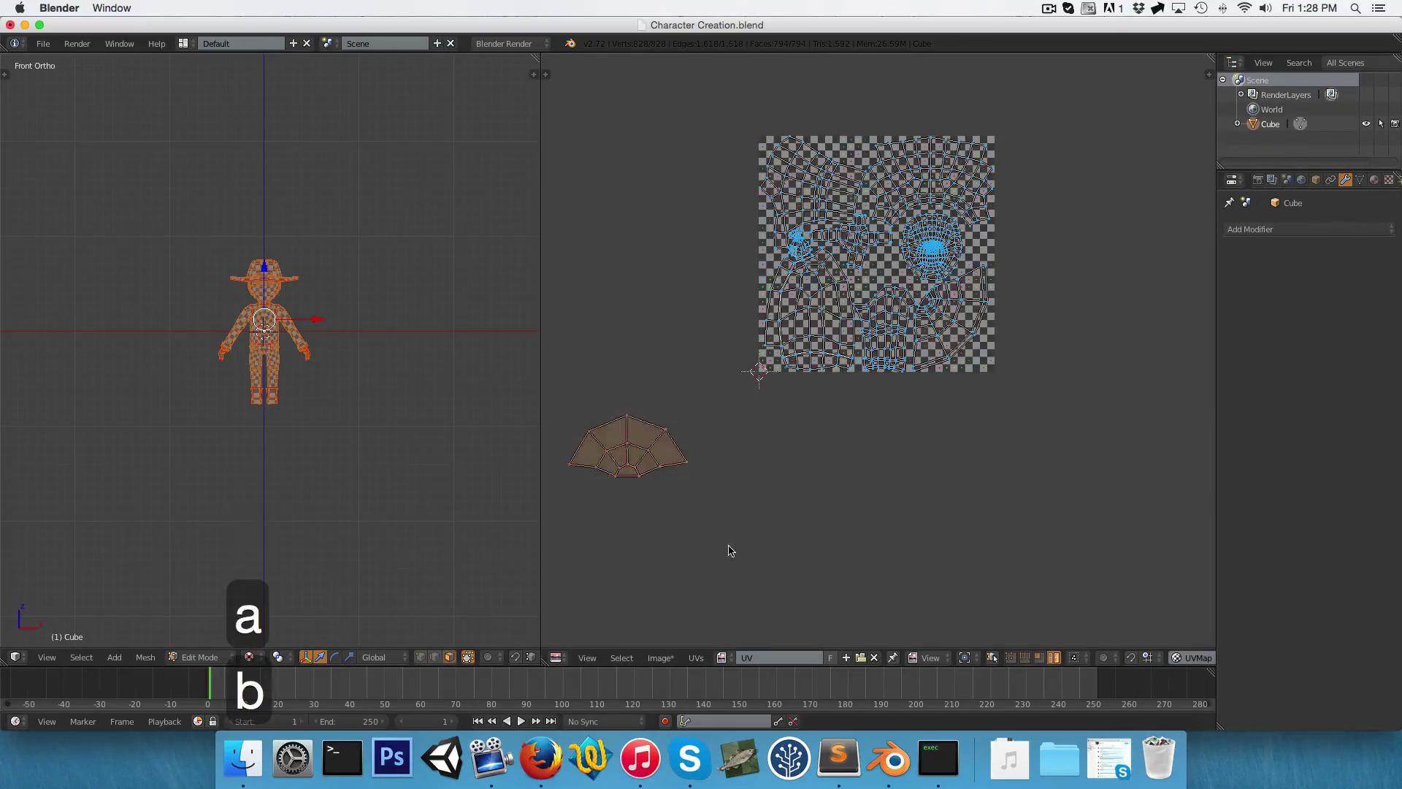
scroll(689, 467, up, 2)
key(g)
key(s)
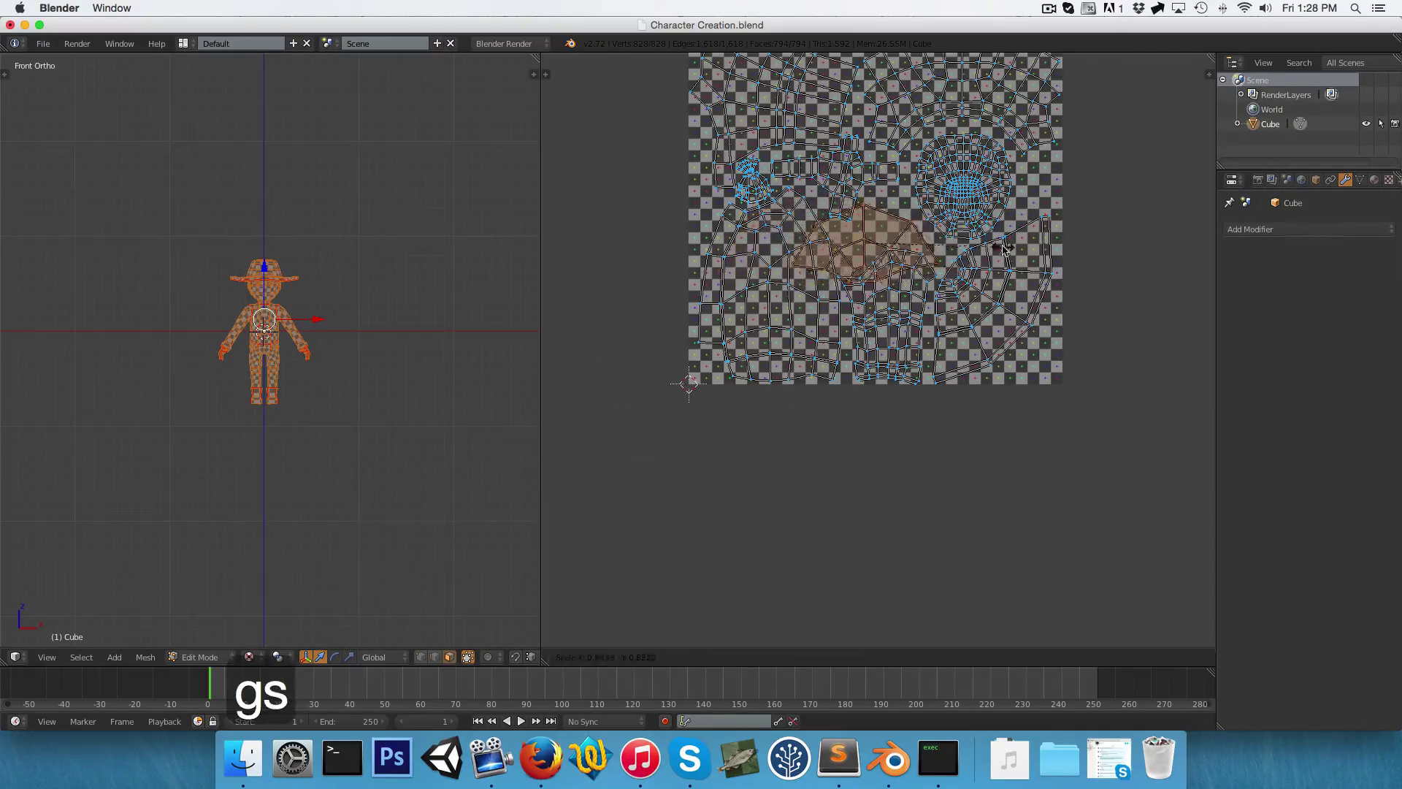
key(r)
key(s)
key(g)
click(987, 222)
Scale the small fan island down and nudge it so it sits clear of the surrounding islands
scroll(987, 223, up, 2)
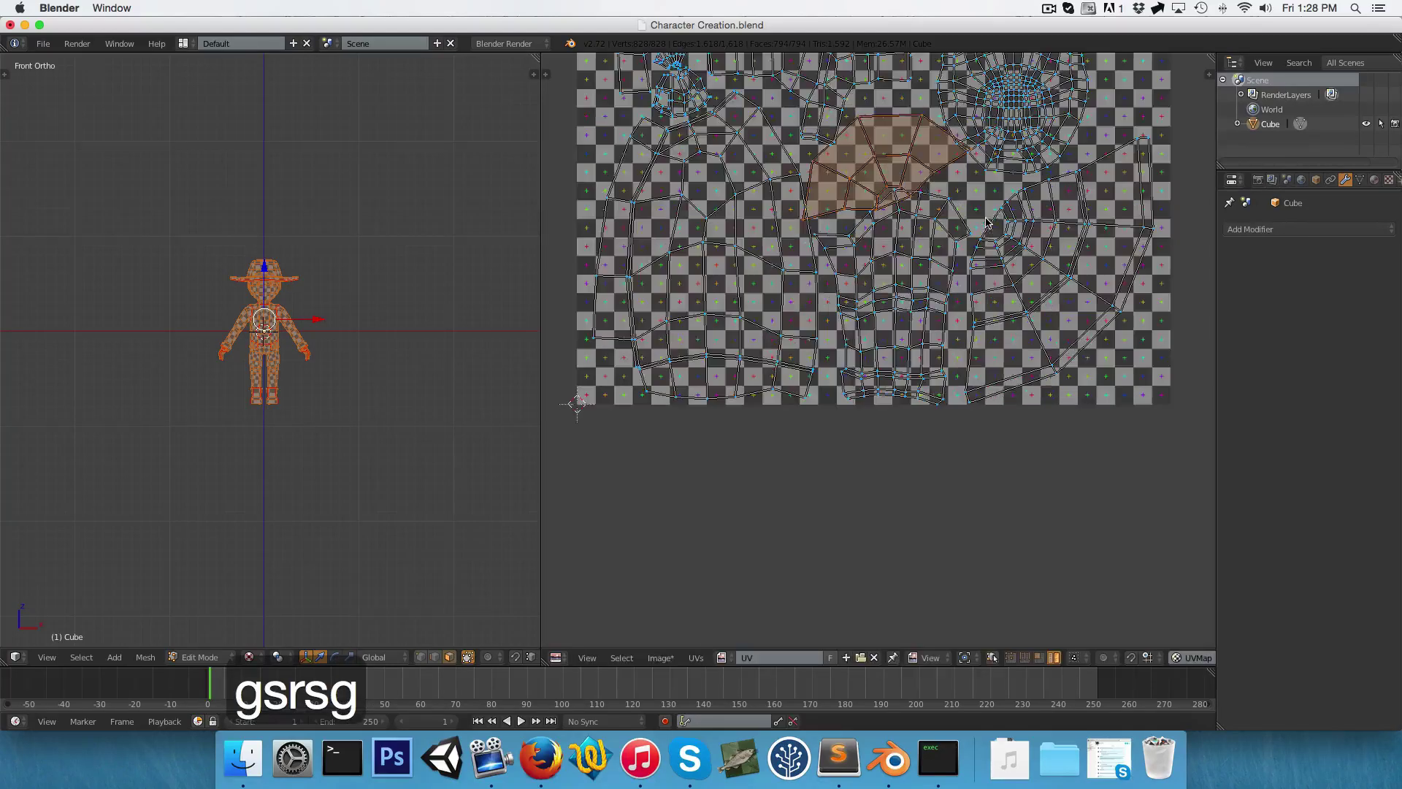
key(s)
key(g)
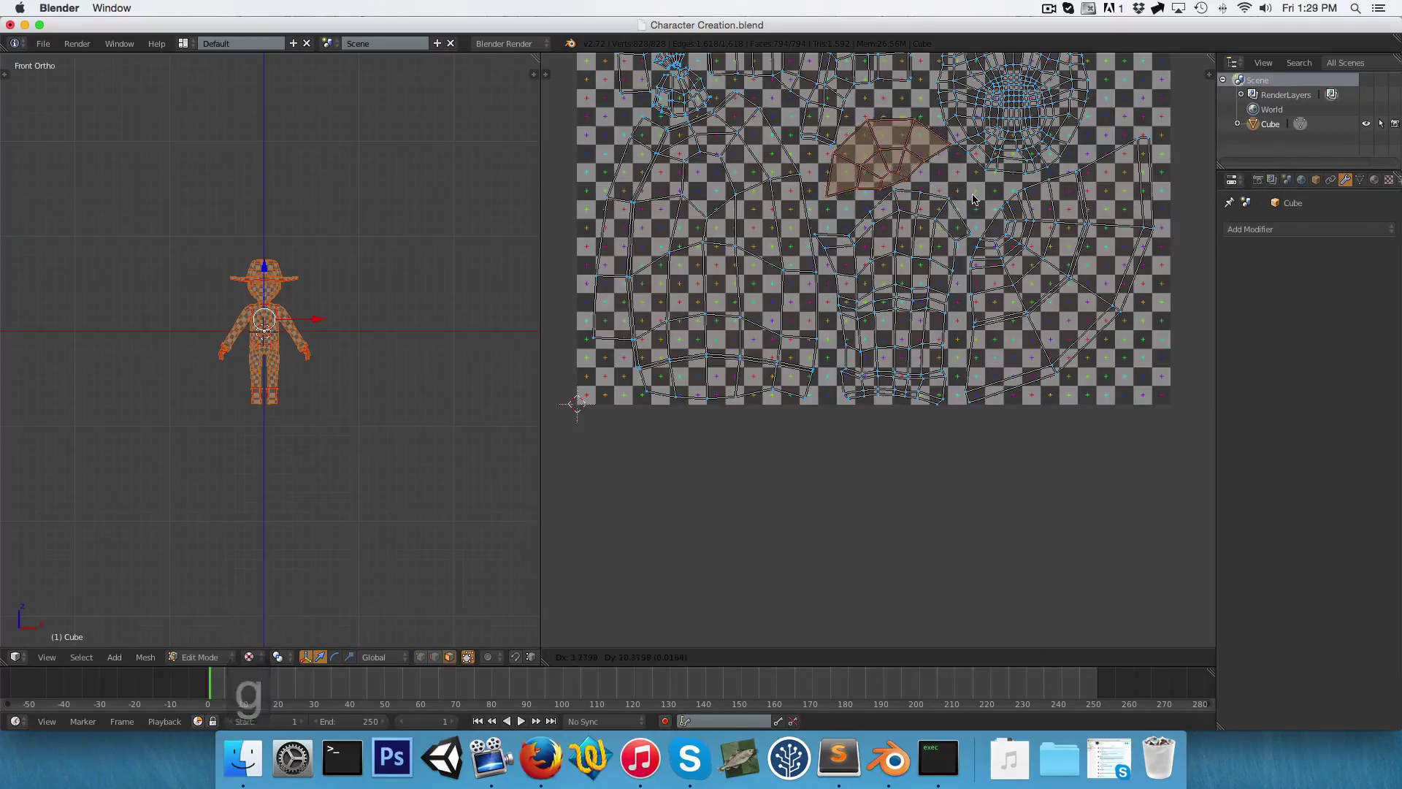
click(973, 199)
key(s)
click(973, 199)
Examine the checker pattern over the whole character in Object Mode, checking for even texel density
key(Tab)
scroll(259, 381, up, 6)
shift+middle_drag(259, 382, 261, 425)
scroll(261, 409, up, 1)
middle_drag(222, 391, 400, 382)
key(1)
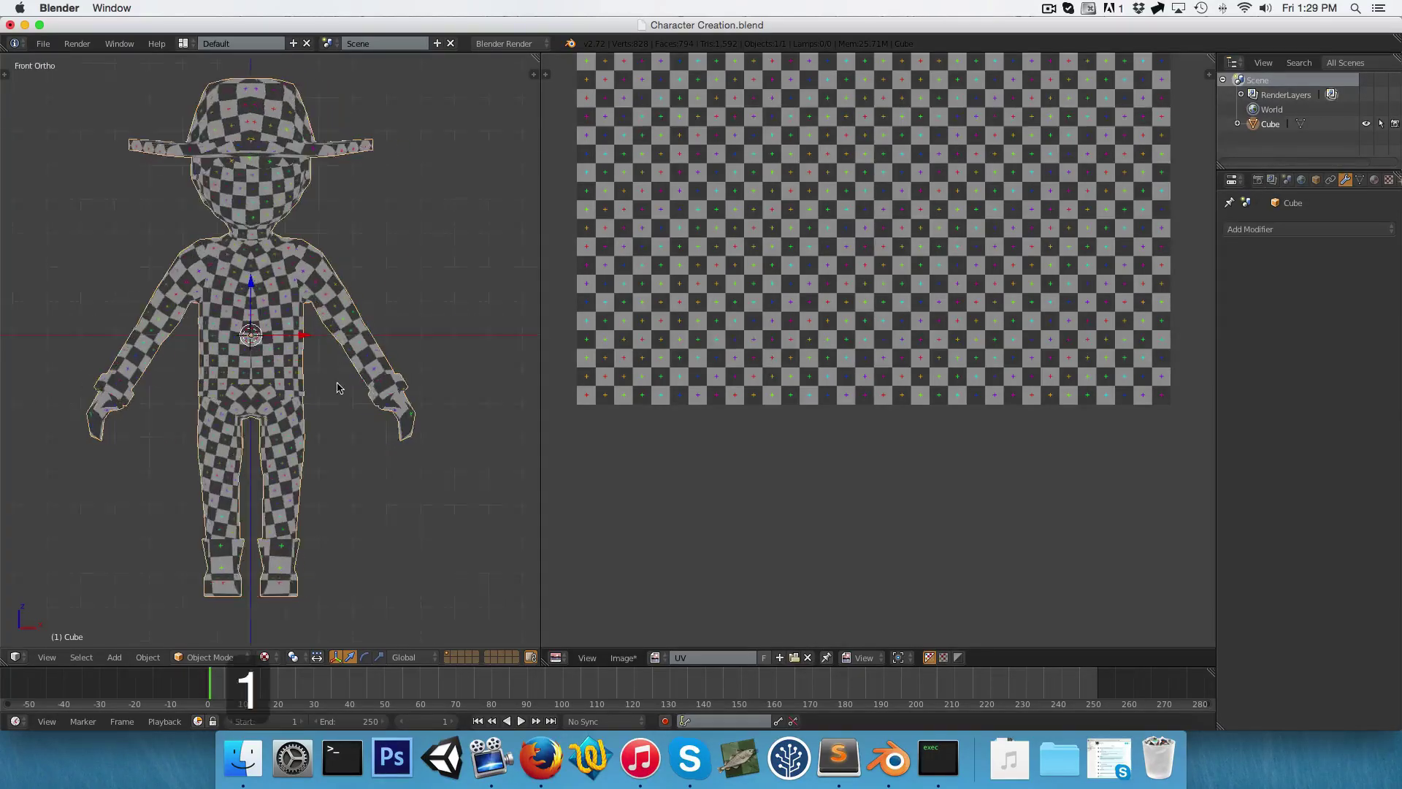
scroll(338, 388, up, 3)
scroll(817, 261, down, 4)
Return to Edit Mode with all UV islands selected and unlink the UV grid image
key(Tab)
key(a)
key(a)
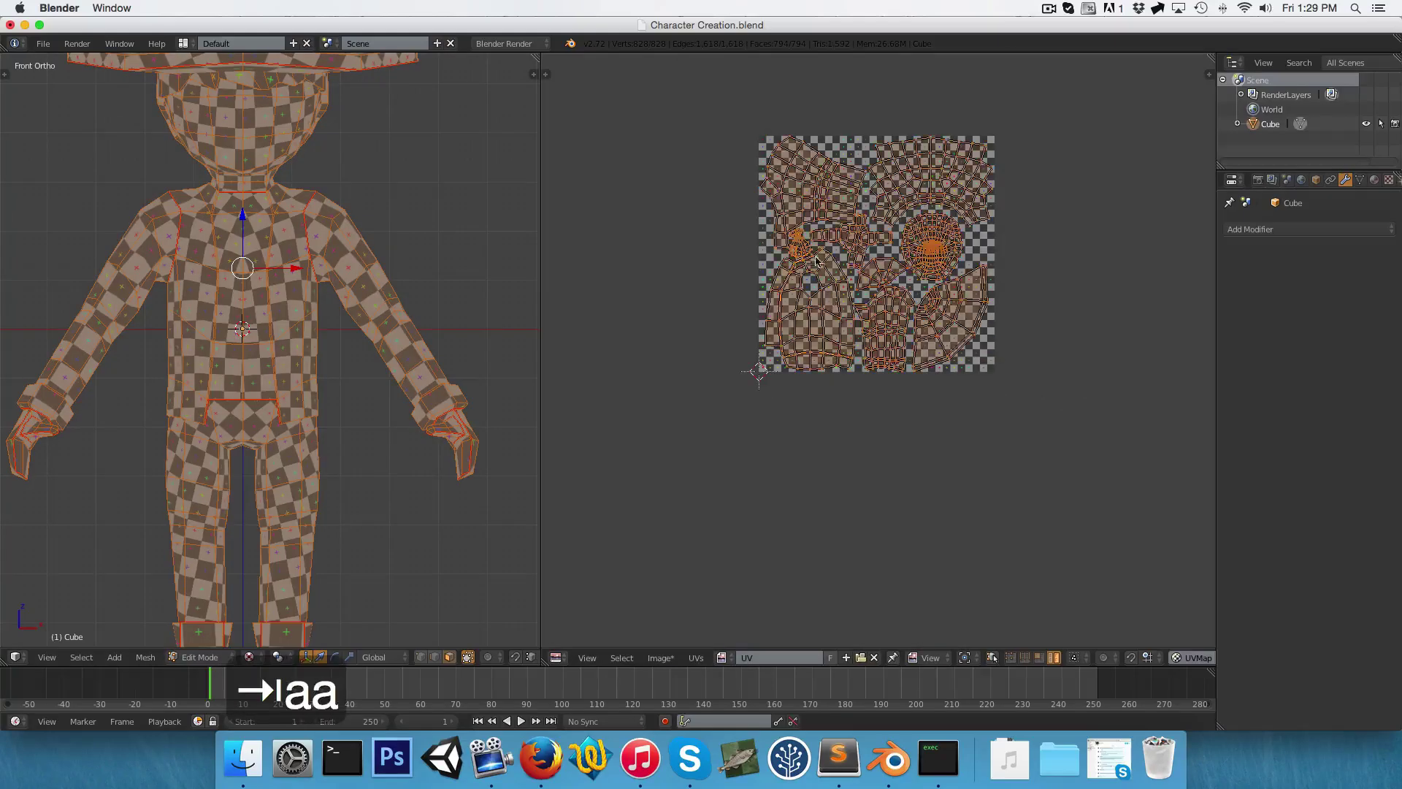
scroll(816, 260, up, 4)
scroll(409, 331, down, 3)
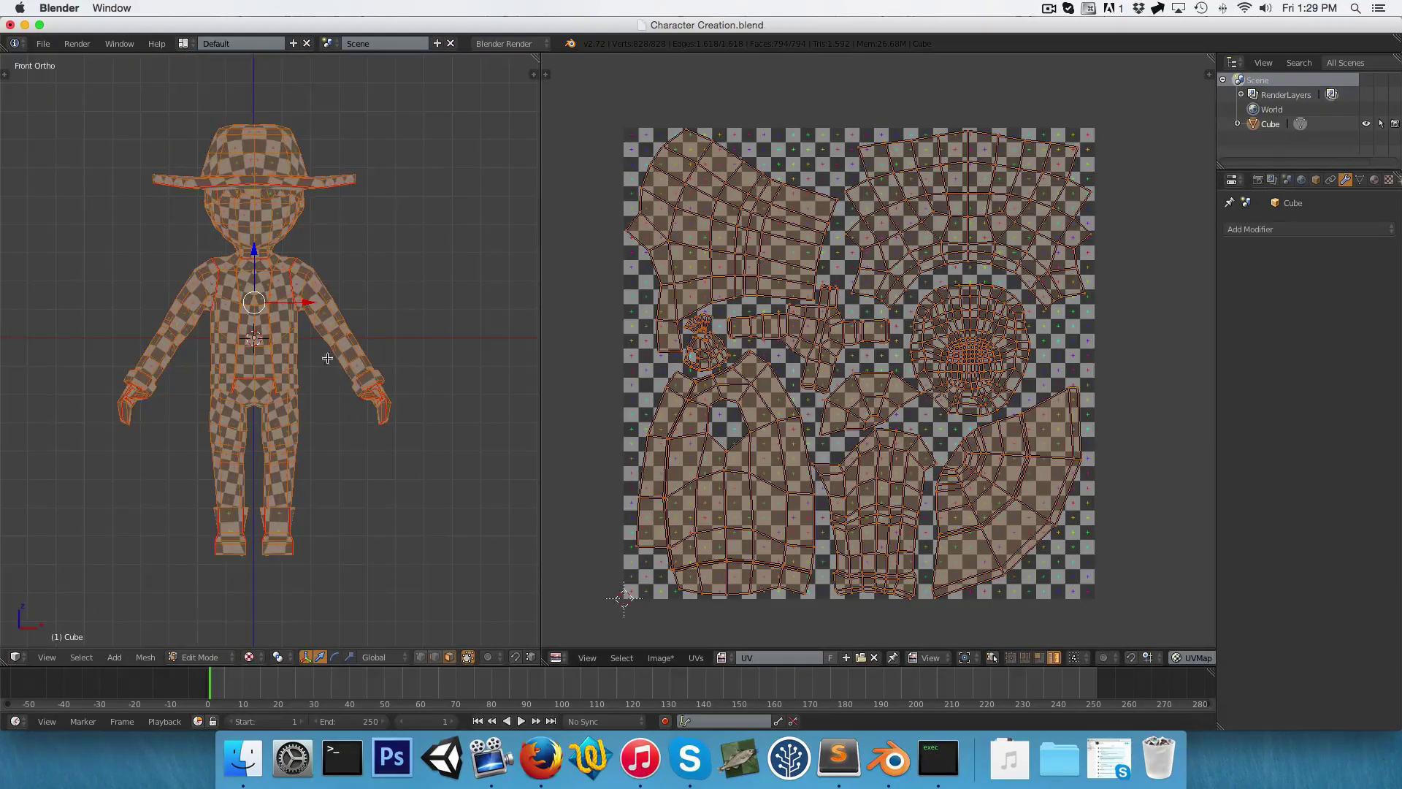
click(876, 658)
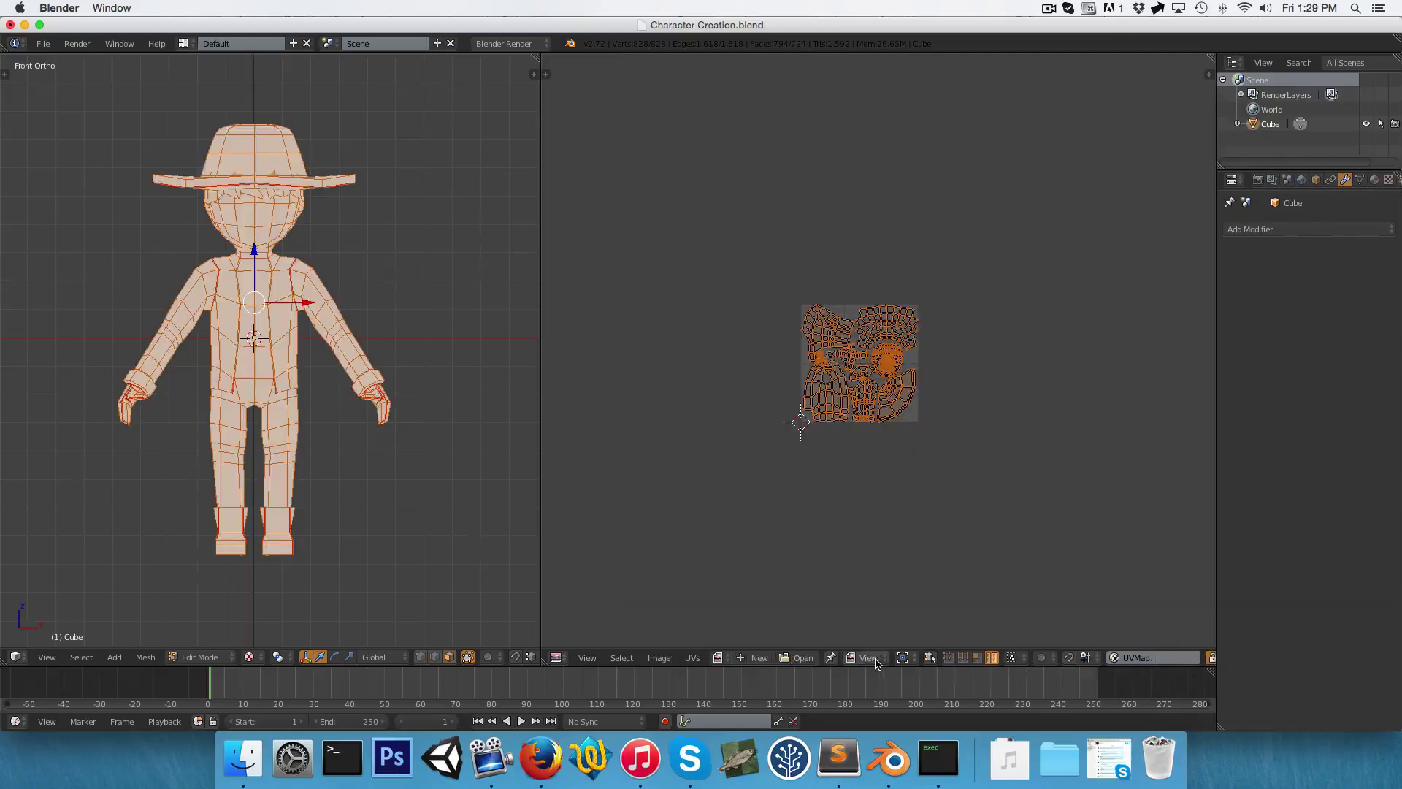
Create a new blank 1024 × 1024 px image named AO with alpha for the UV layout
click(754, 658)
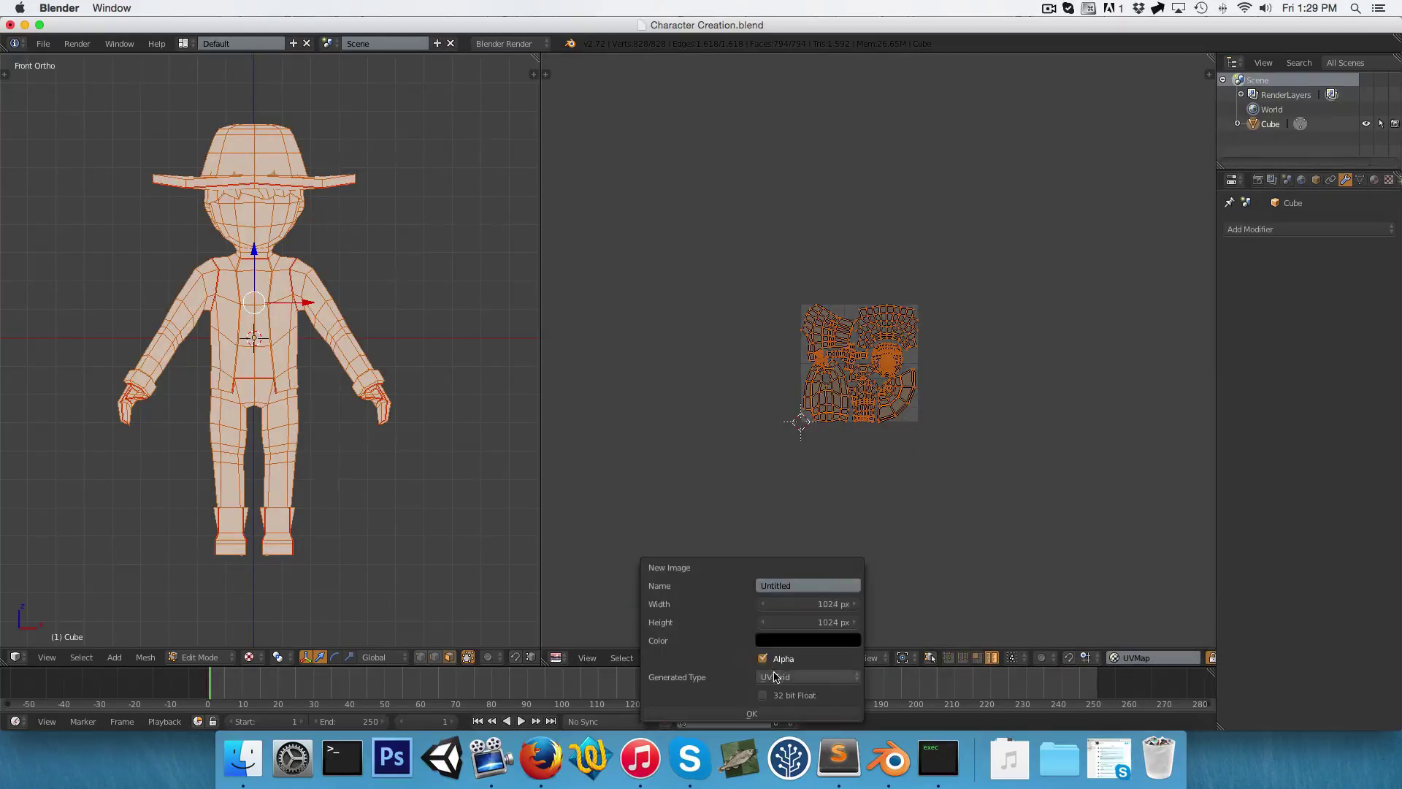
click(777, 678)
click(781, 660)
click(792, 581)
text(AO)
key(Return)
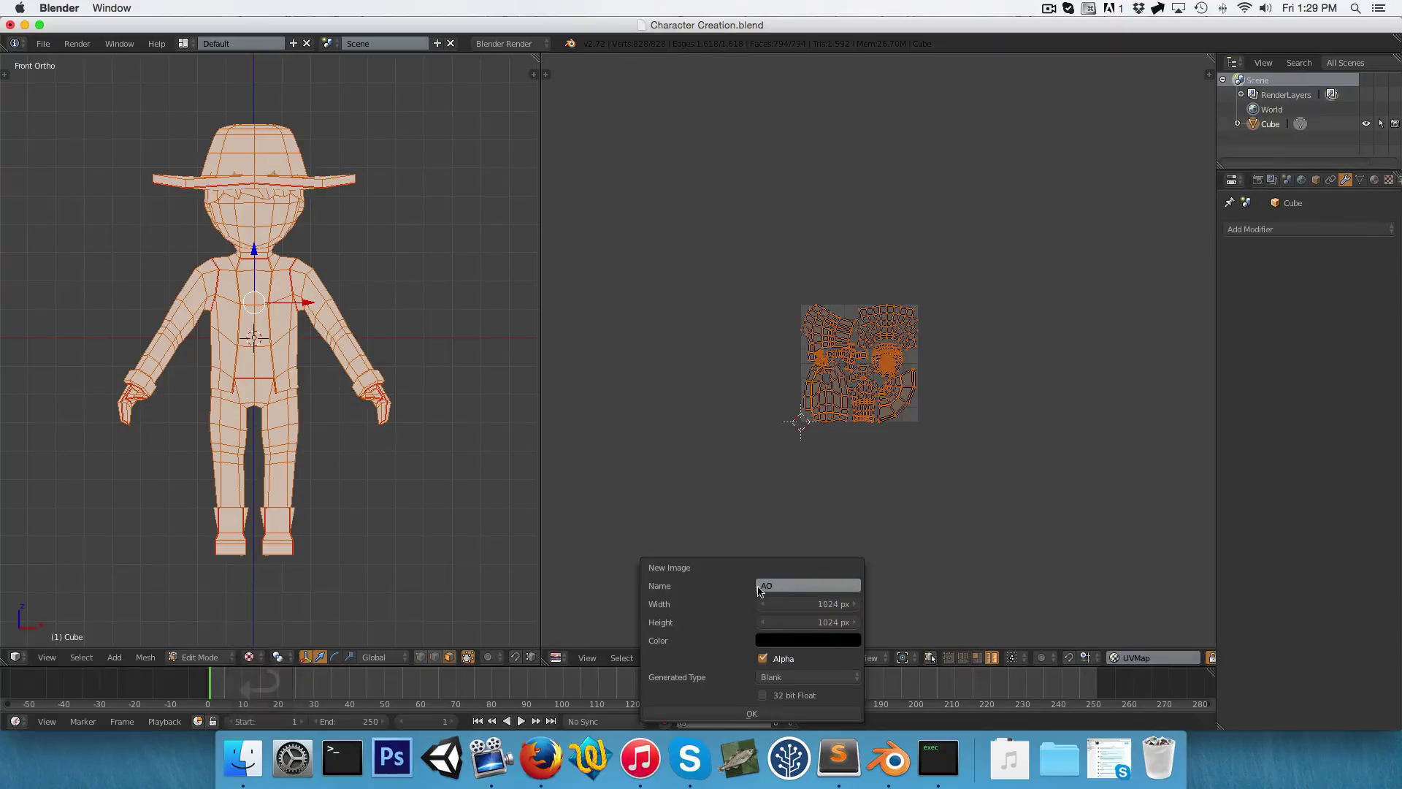
click(754, 714)
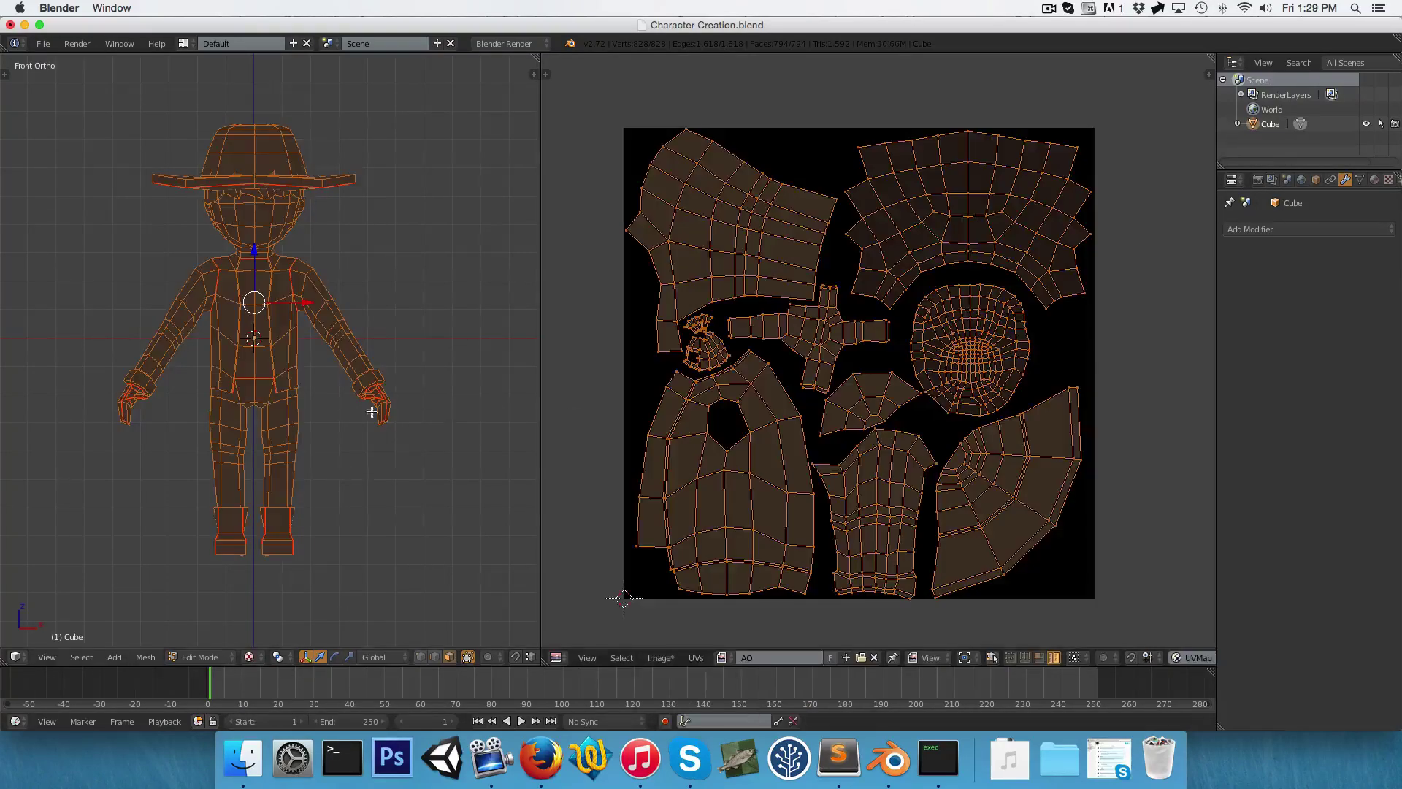
Leave Edit Mode and switch the 3D viewport from textured to solid shading
scroll(272, 209, up, 1)
key(Tab)
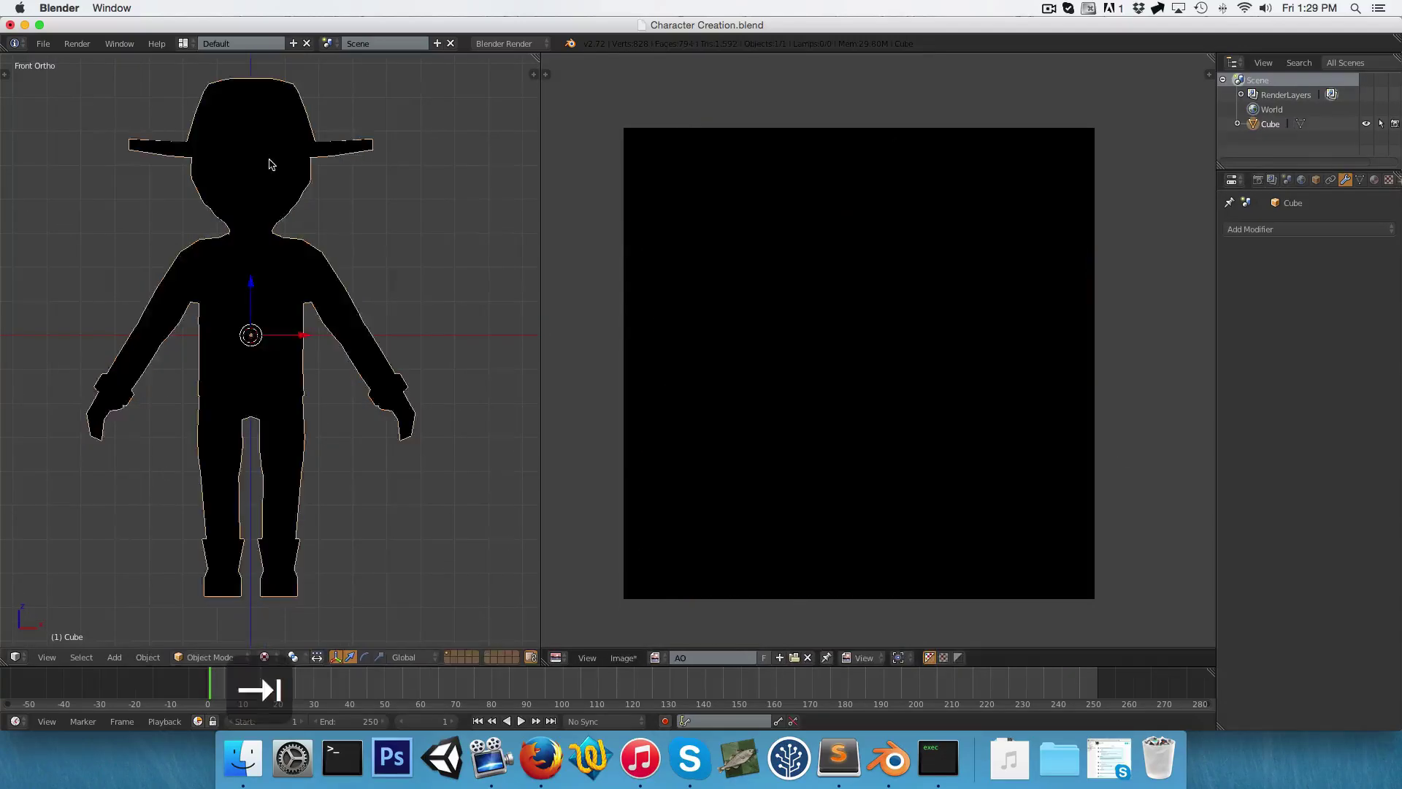
shift+middle_drag(269, 162, 280, 260)
scroll(279, 258, up, 2)
key(alt+z)
Examine the solid-shaded character around the hat brim, face, neck, shoulders, and arms for areas where surfaces meet
middle_drag(367, 286, 322, 285)
scroll(299, 283, down, 2)
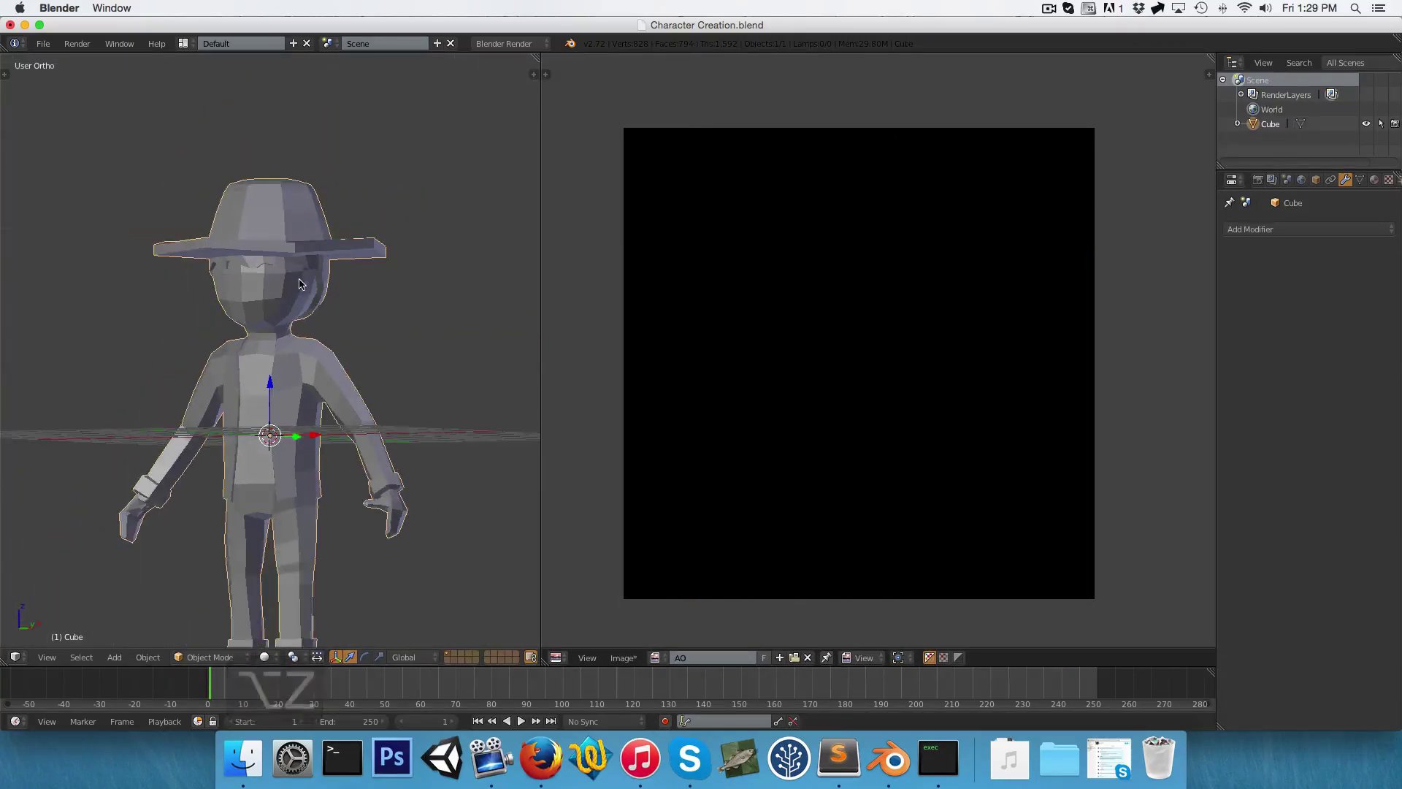
scroll(305, 274, up, 6)
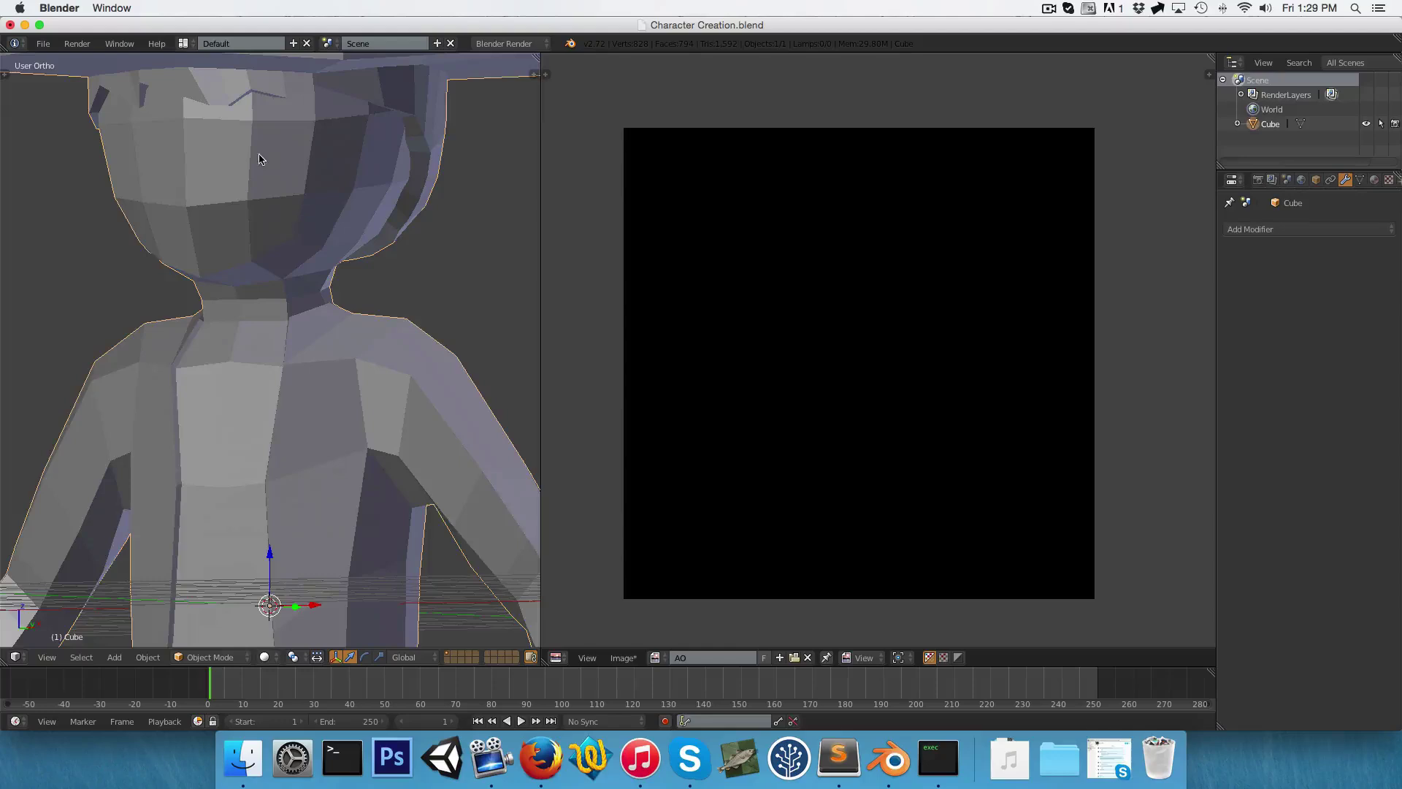
shift+middle_drag(260, 160, 351, 253)
scroll(352, 254, down, 1)
scroll(352, 253, down, 1)
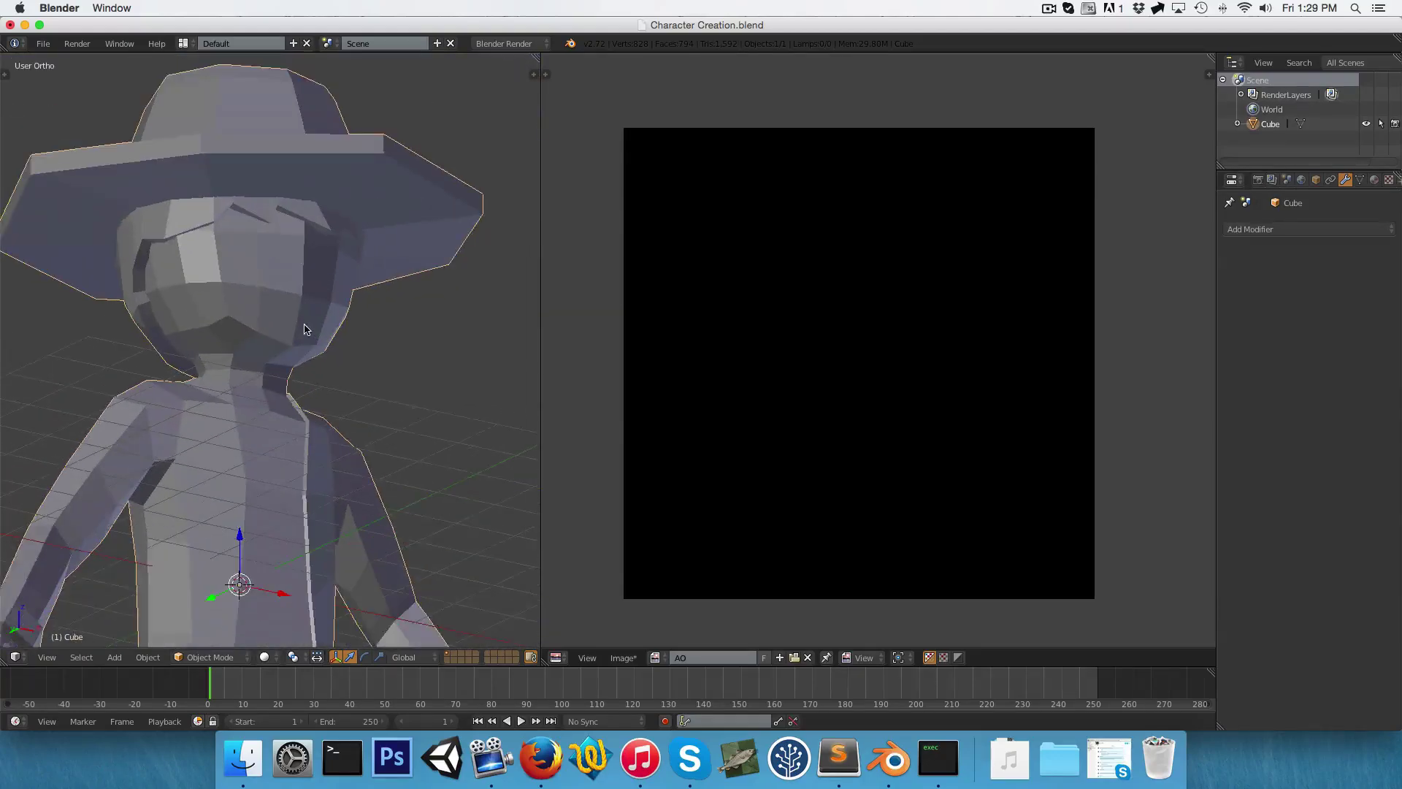
shift+middle_drag(304, 323, 315, 271)
scroll(315, 271, down, 2)
shift+middle_drag(336, 482, 350, 353)
scroll(314, 299, up, 6)
shift+middle_drag(359, 443, 236, 296)
middle_drag(320, 379, 243, 381)
scroll(285, 330, down, 7)
shift+middle_drag(225, 260, 225, 376)
scroll(224, 271, up, 6)
shift+middle_drag(131, 128, 44, 252)
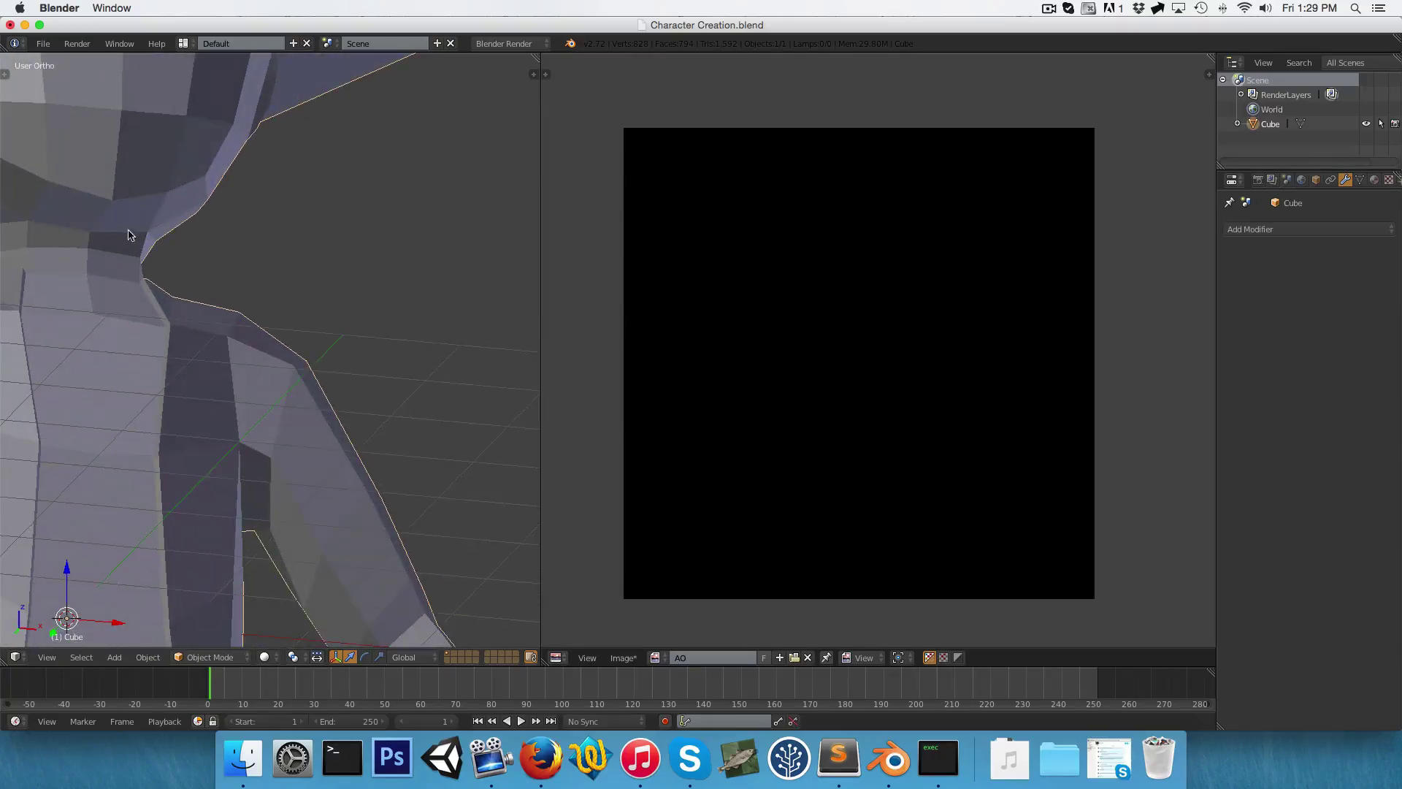
scroll(121, 233, down, 5)
scroll(89, 313, up, 4)
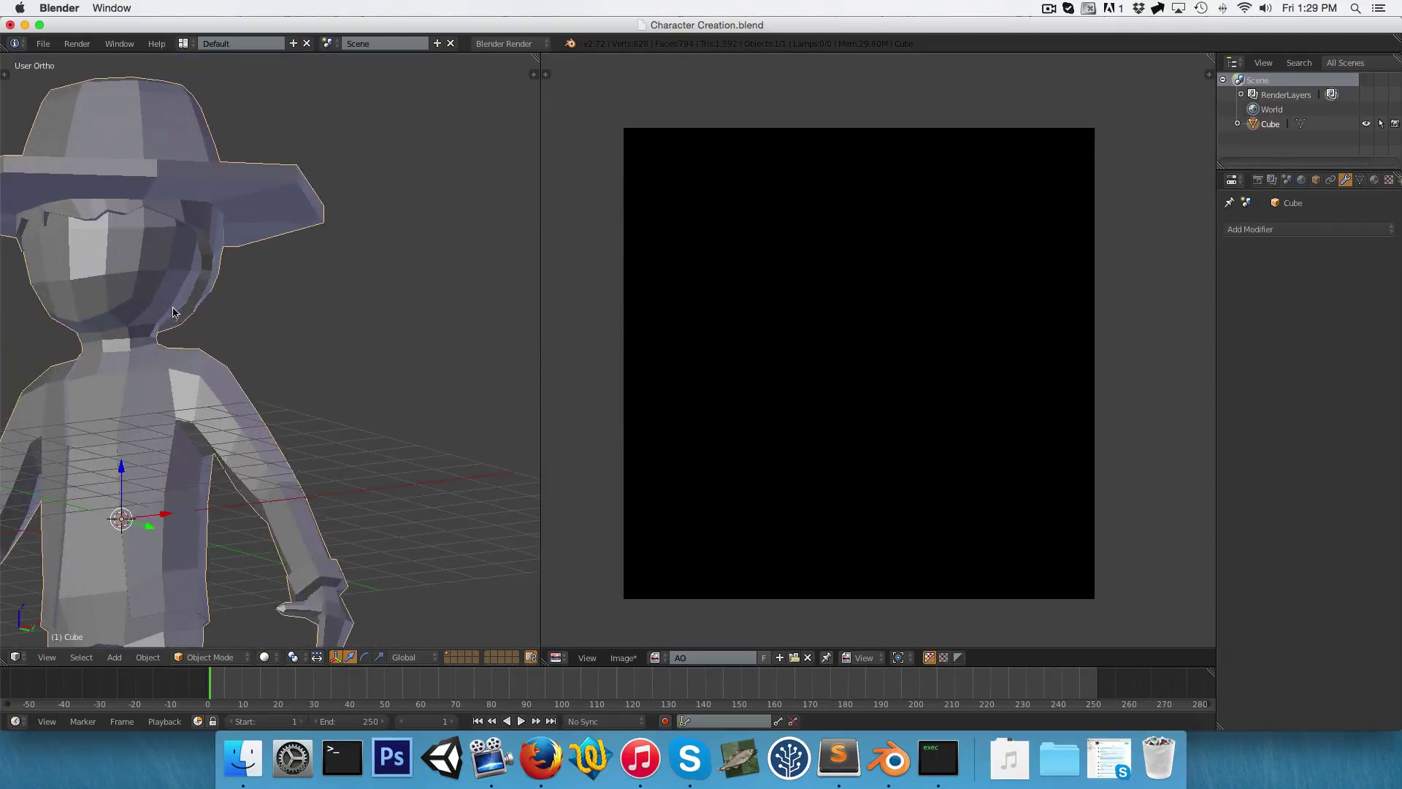
scroll(173, 312, up, 4)
scroll(301, 270, down, 9)
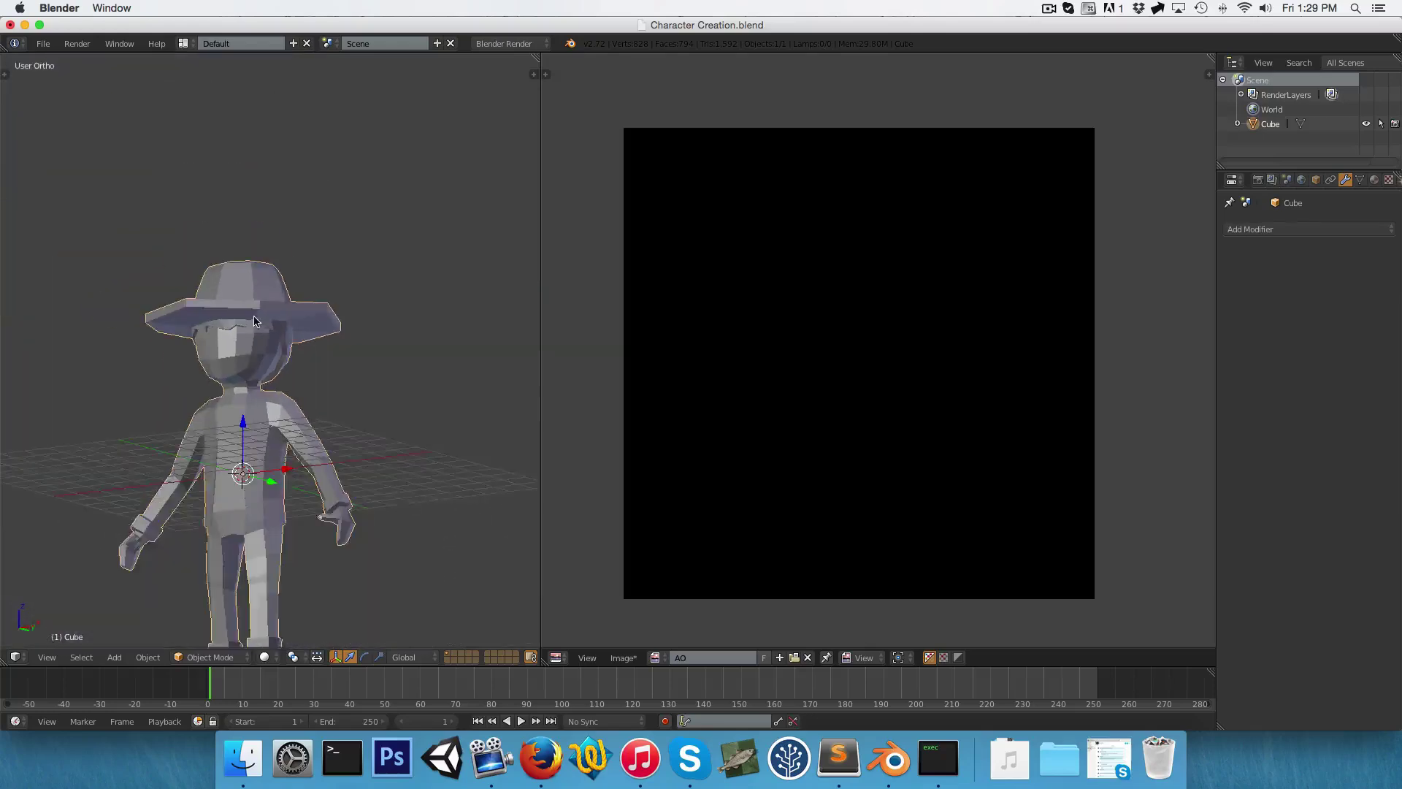
key(3)
shift+middle_drag(231, 453, 358, 372)
Bake Ambient Occlusion for the character into the AO image from Edit Mode, and return to Object Mode
key(Tab)
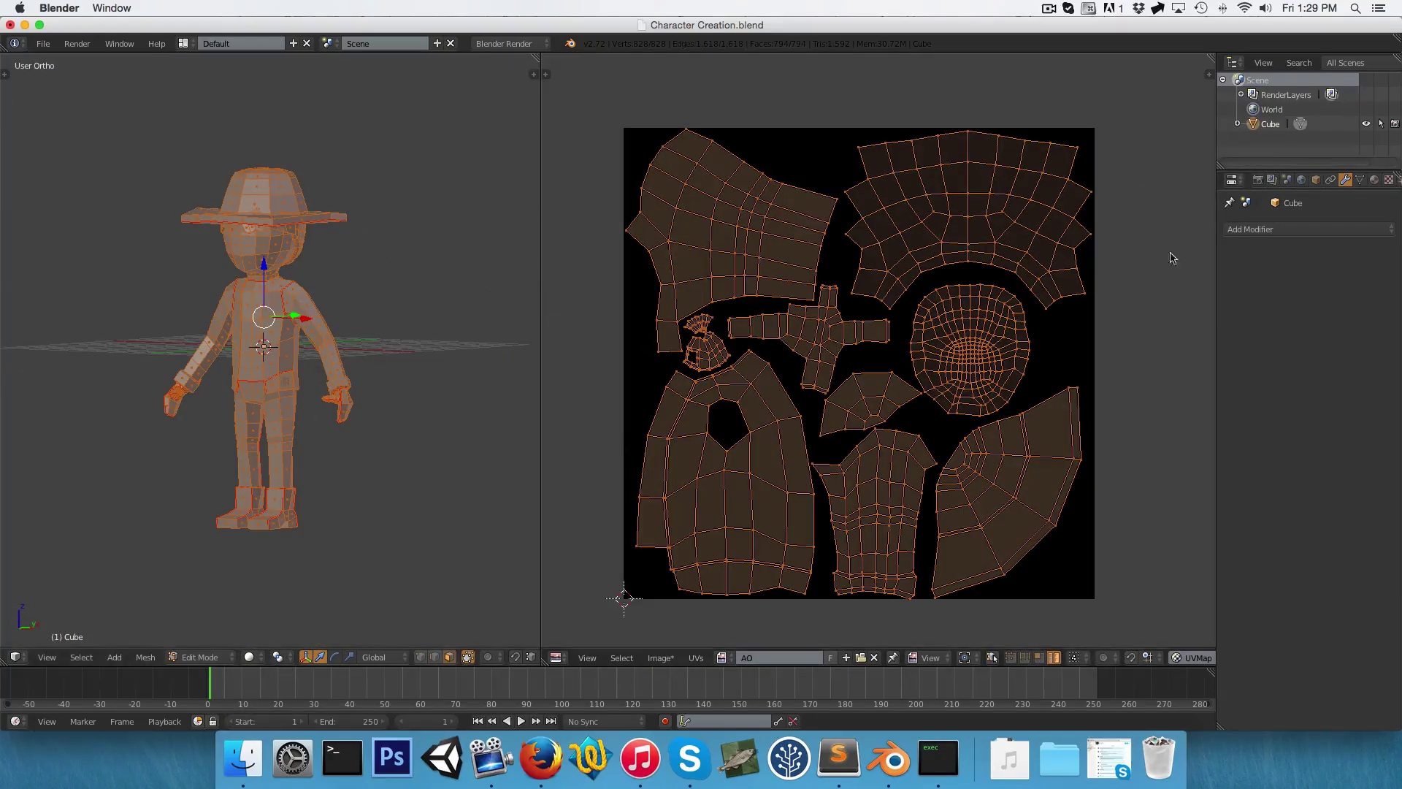
click(1257, 181)
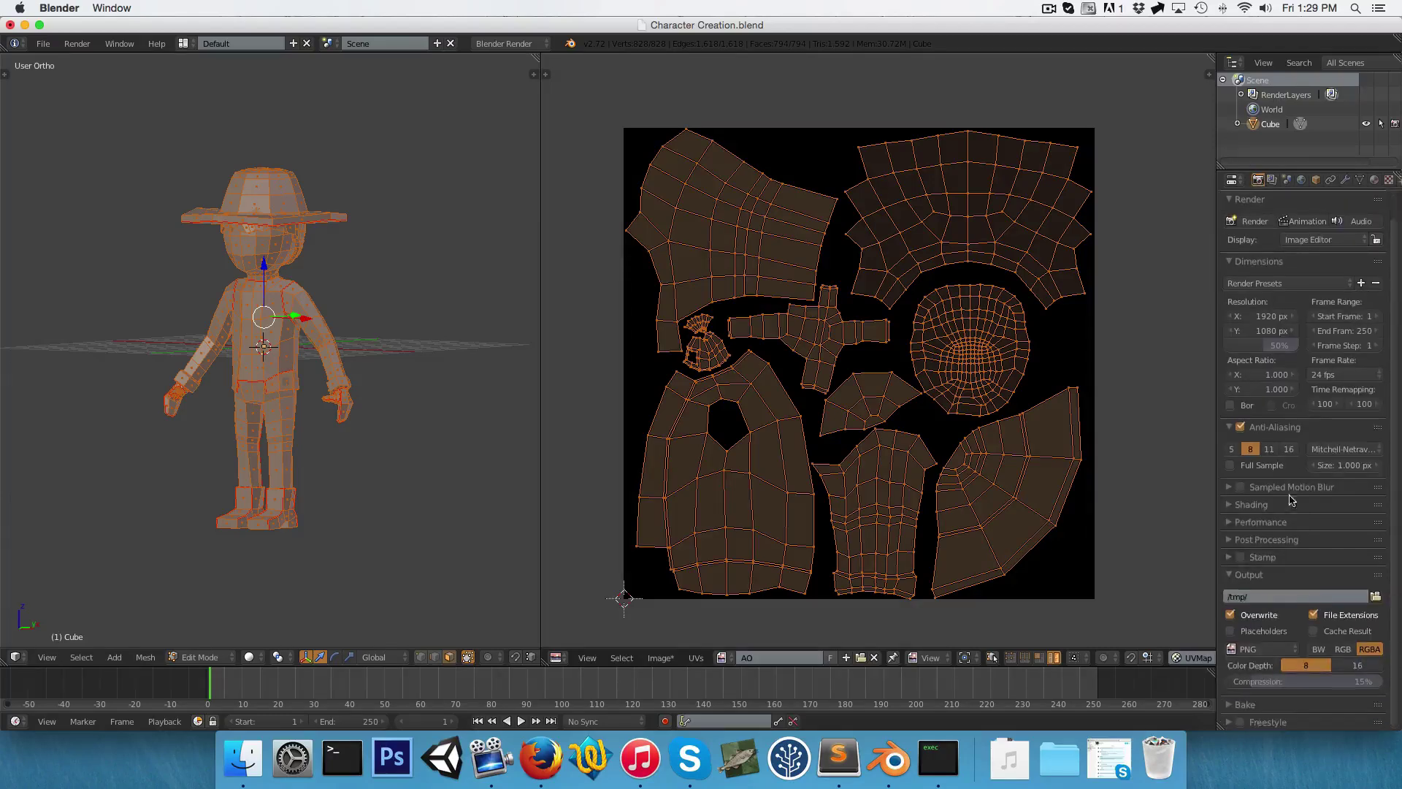
scroll(1247, 704, down, 4)
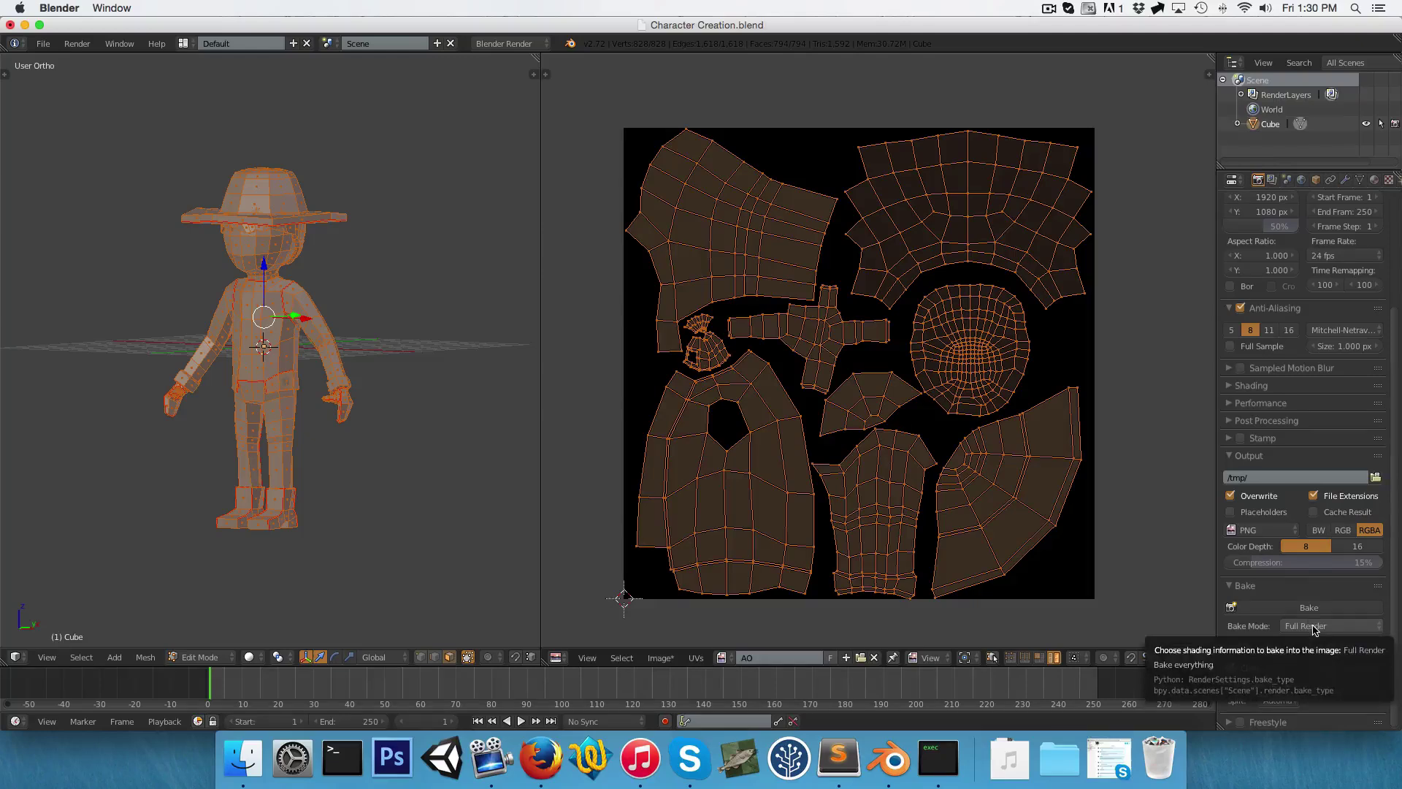
click(1314, 627)
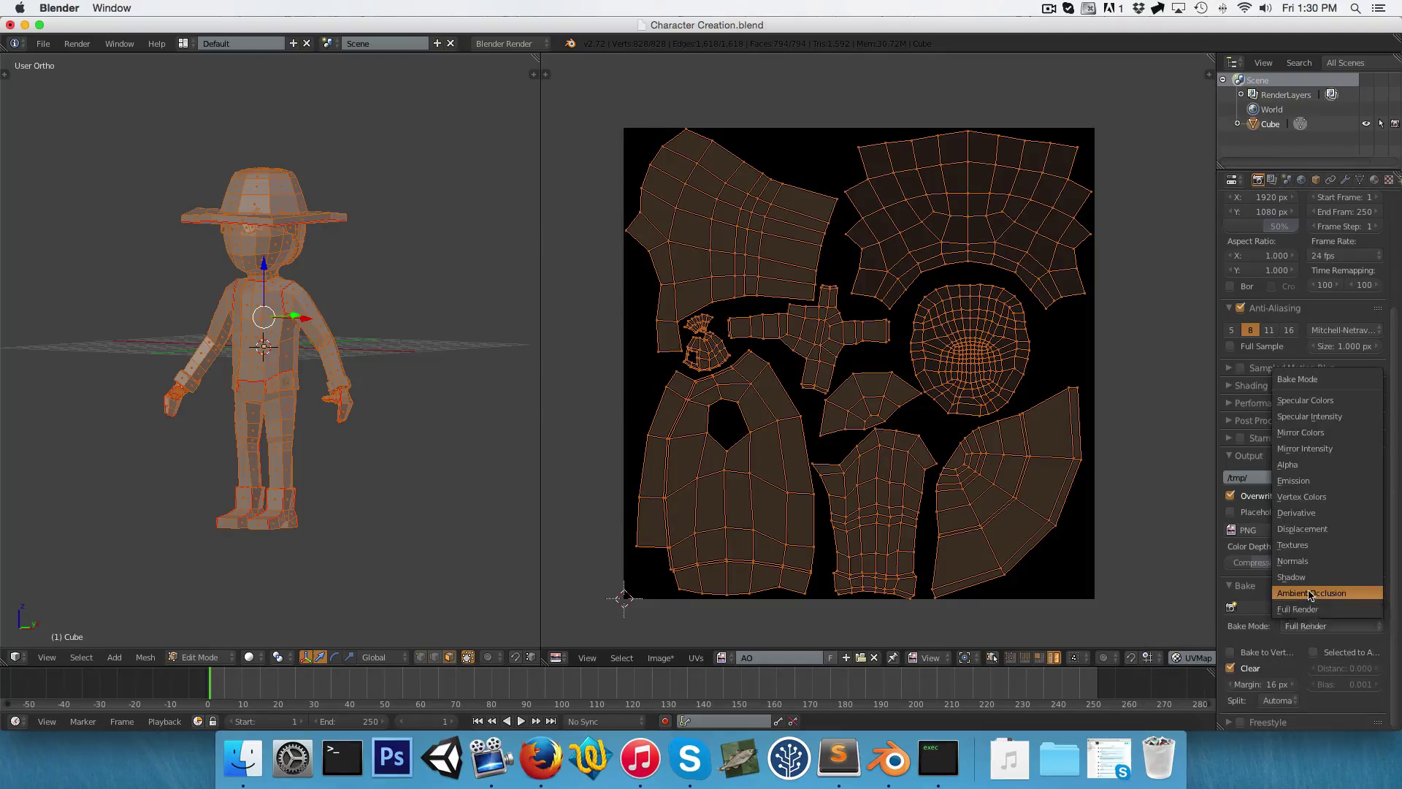
click(1310, 593)
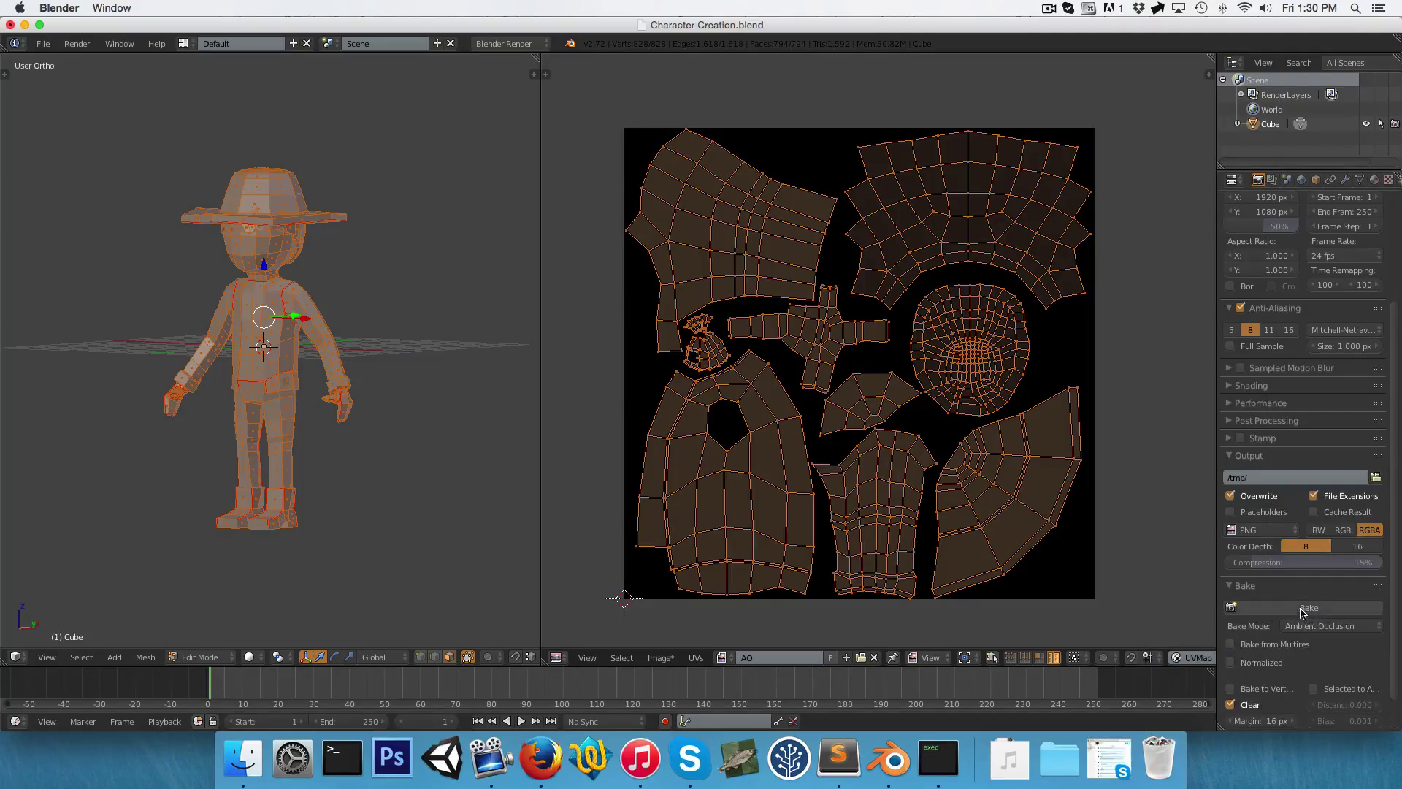
click(1302, 609)
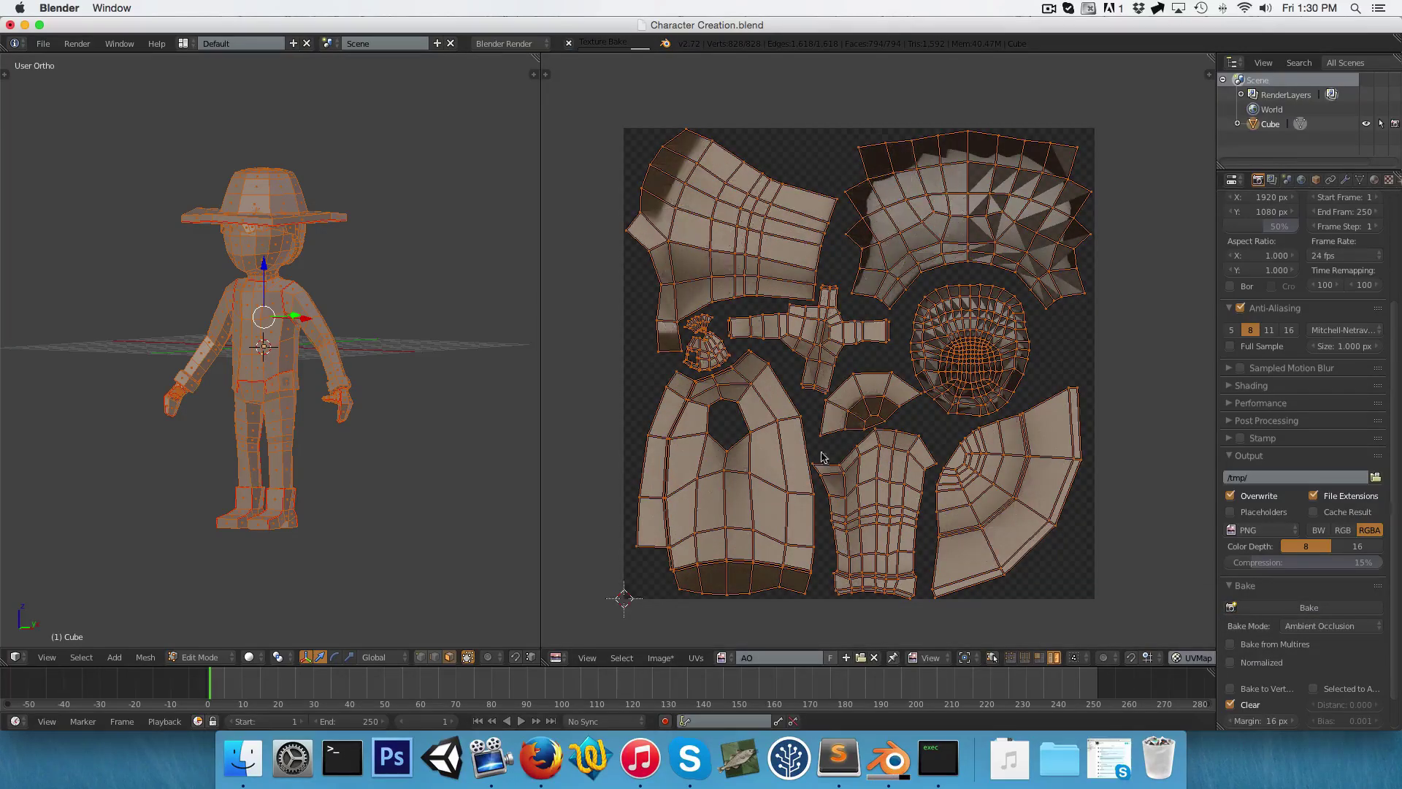
key(Tab)
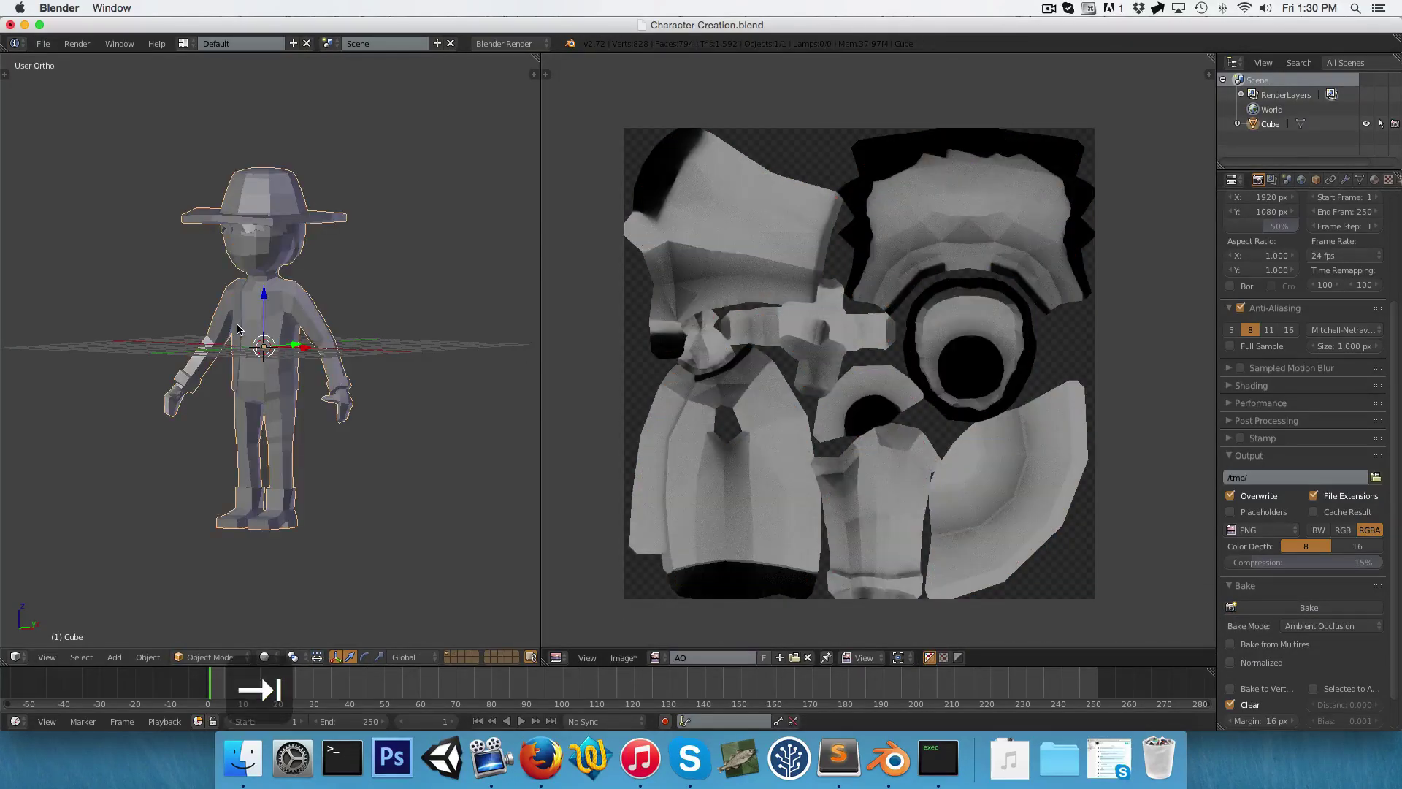
Switch the 3D viewport to textured shading and view the baked shading on the character's arm and torso
key(alt+z)
mouse_move(194, 360)
middle_down()
mouse_move(463, 345)
mouse_move(51, 336)
middle_up()
scroll(226, 352, up, 4)
middle_drag(227, 352, 365, 328)
scroll(300, 231, up, 2)
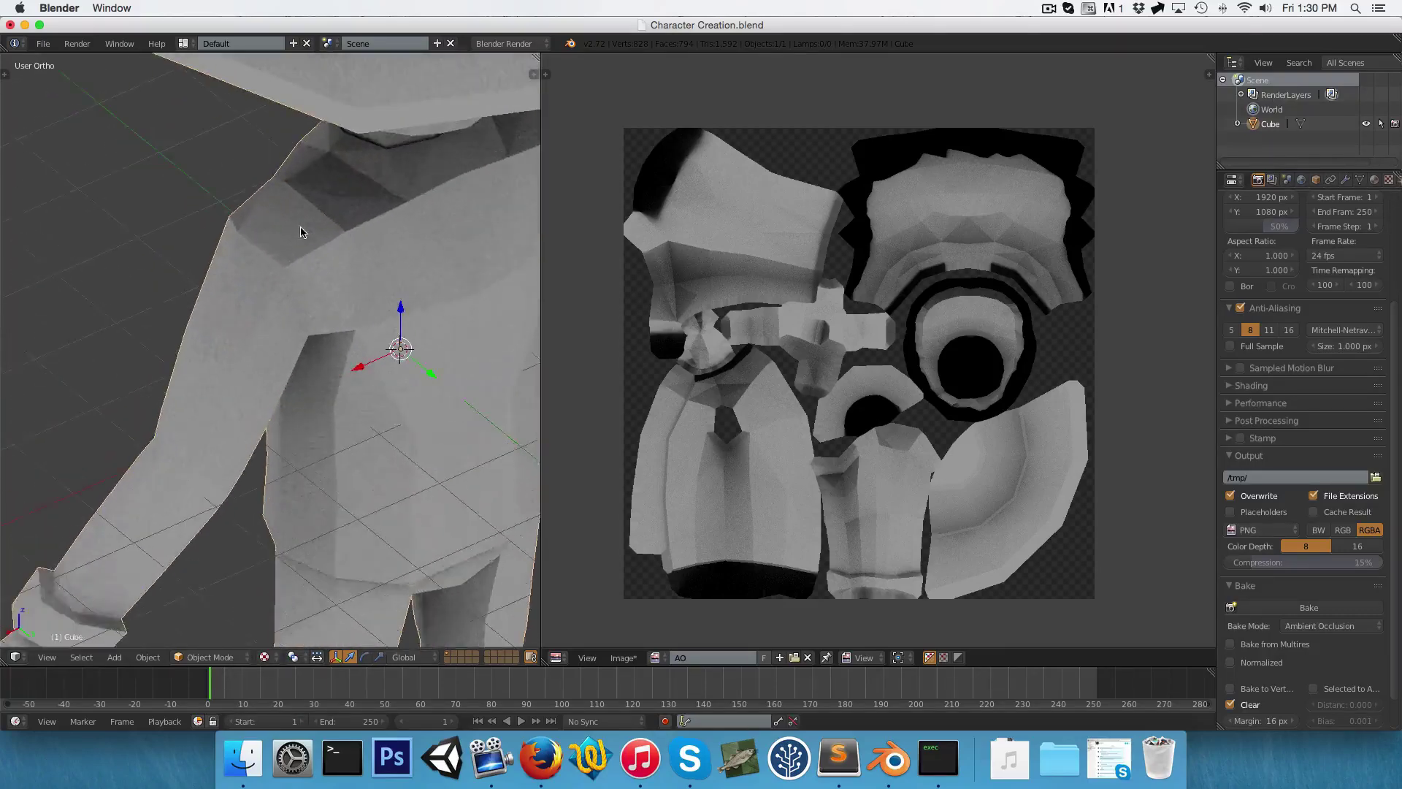
Examine the baked ambient occlusion around the neck, hat brim, face, jacket hem, inner legs, and sides of the character
shift+middle_drag(300, 232, 415, 317)
scroll(420, 172, up, 1)
scroll(445, 154, down, 3)
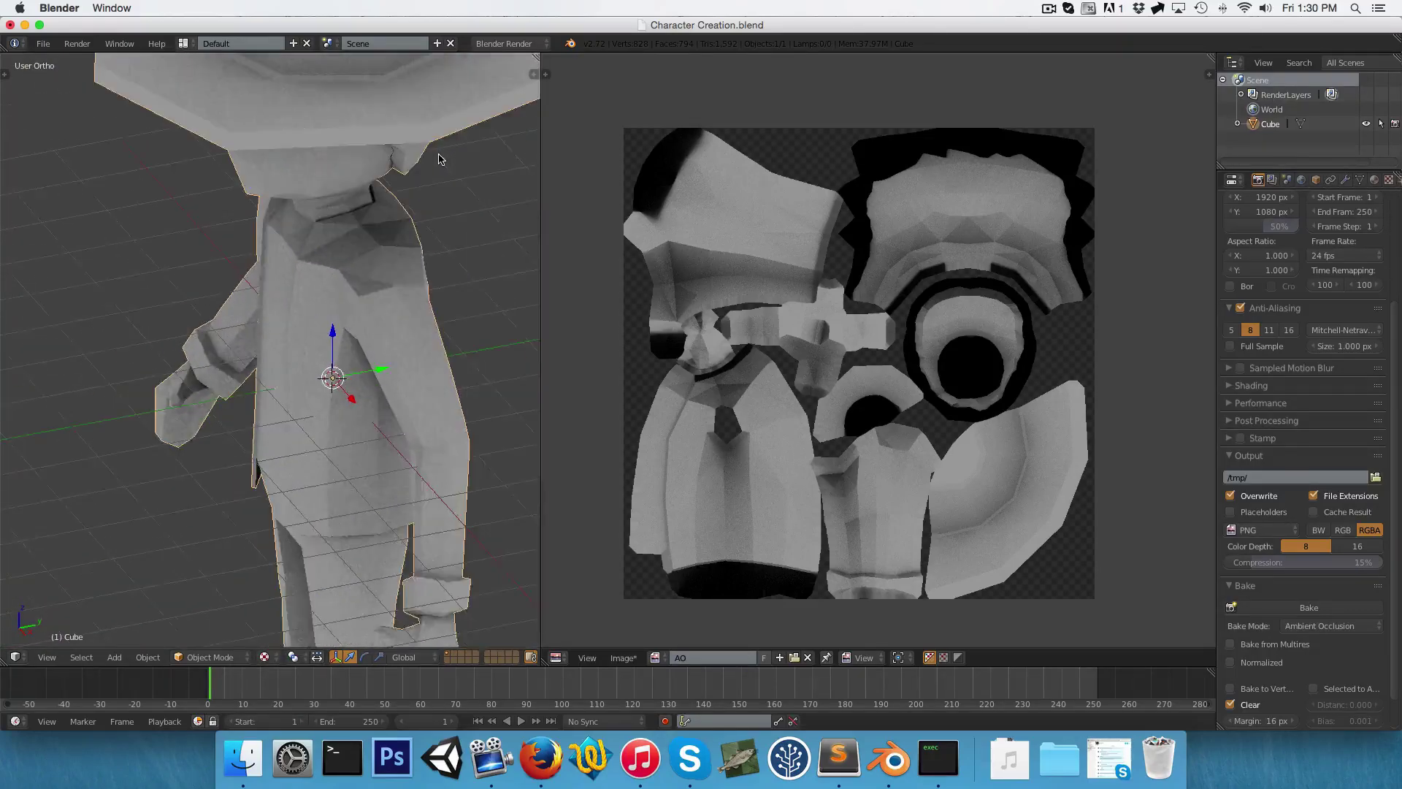
shift+middle_drag(441, 159, 421, 201)
scroll(353, 257, up, 1)
scroll(369, 232, down, 4)
middle_drag(353, 257, 377, 225)
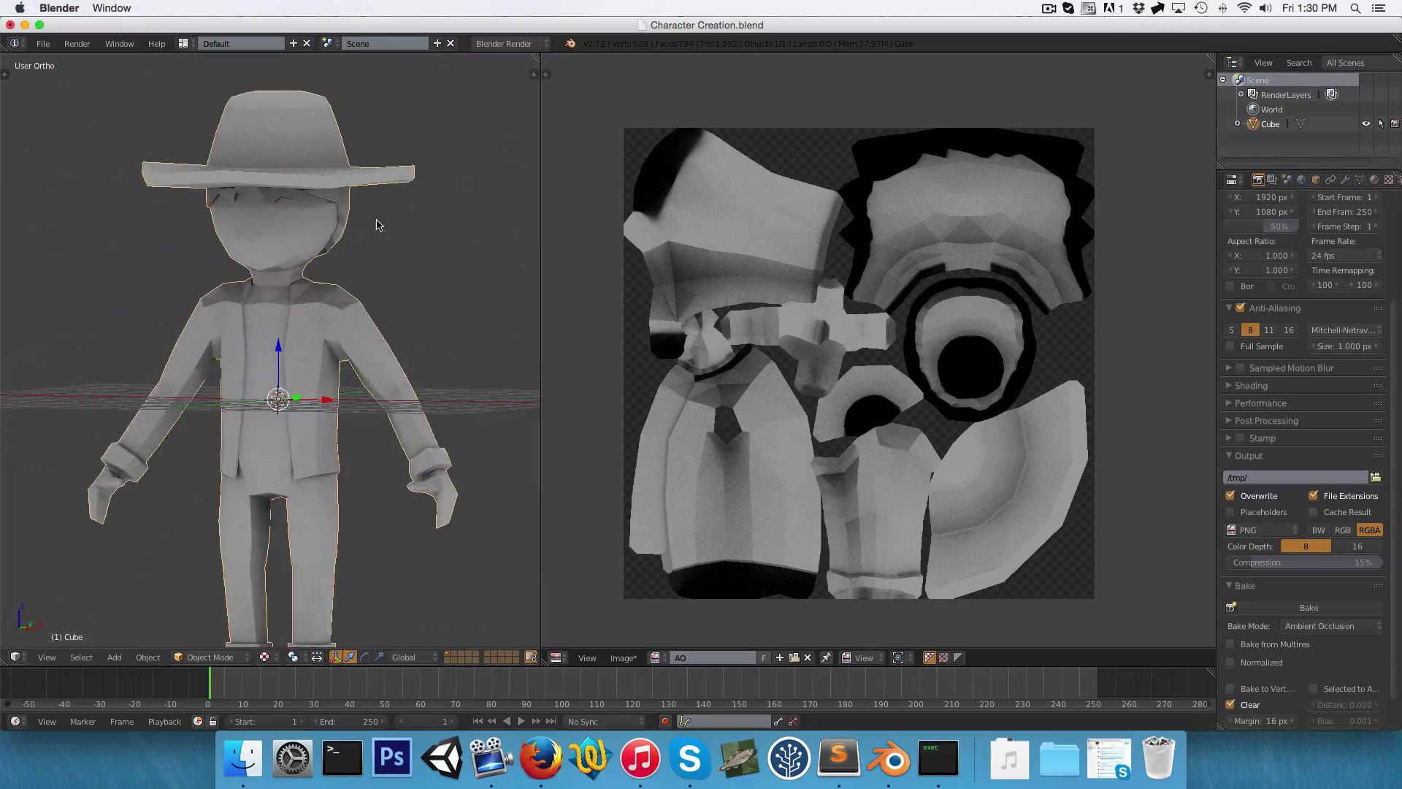
middle_drag(178, 262, 238, 426)
scroll(270, 308, up, 3)
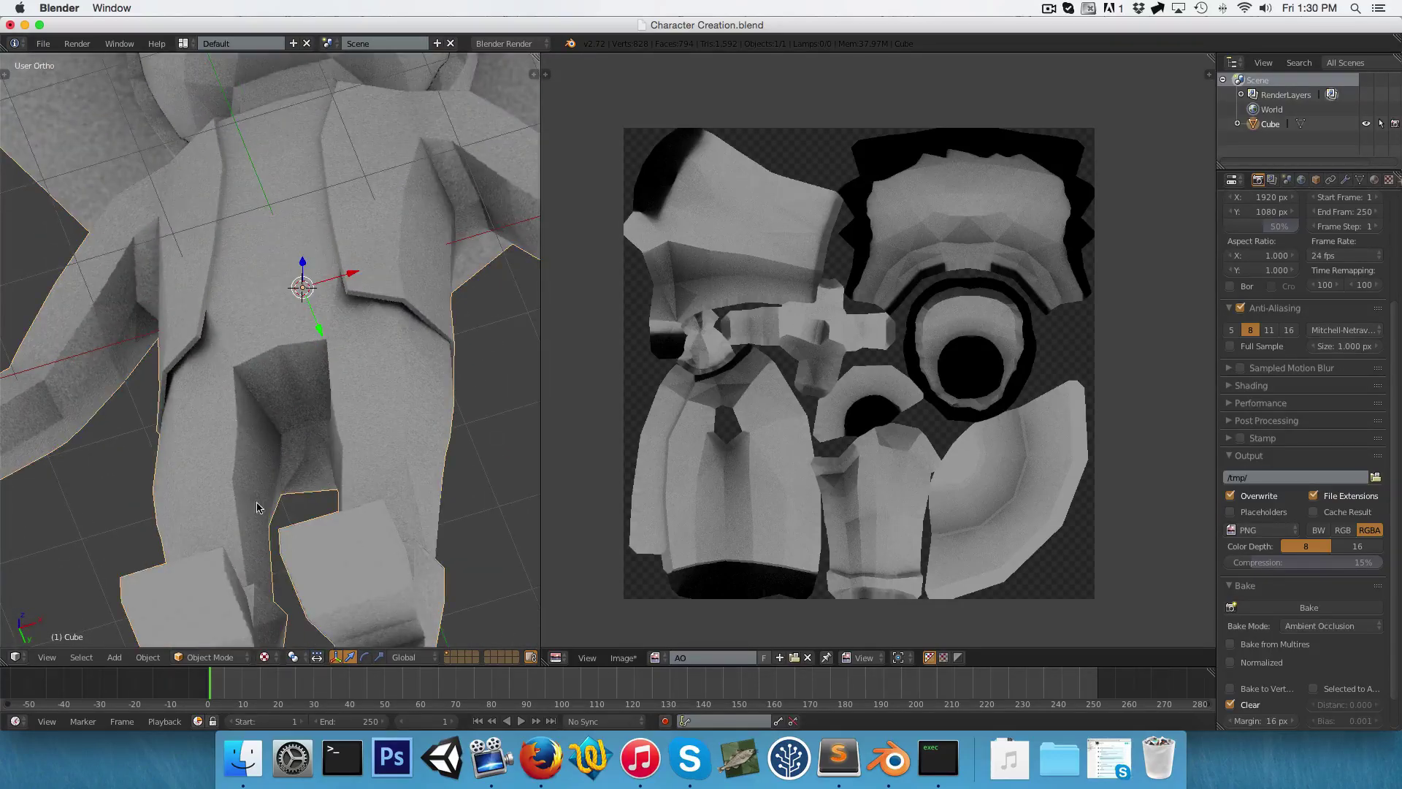
middle_drag(257, 506, 94, 315)
scroll(94, 315, down, 3)
key(KP_1)
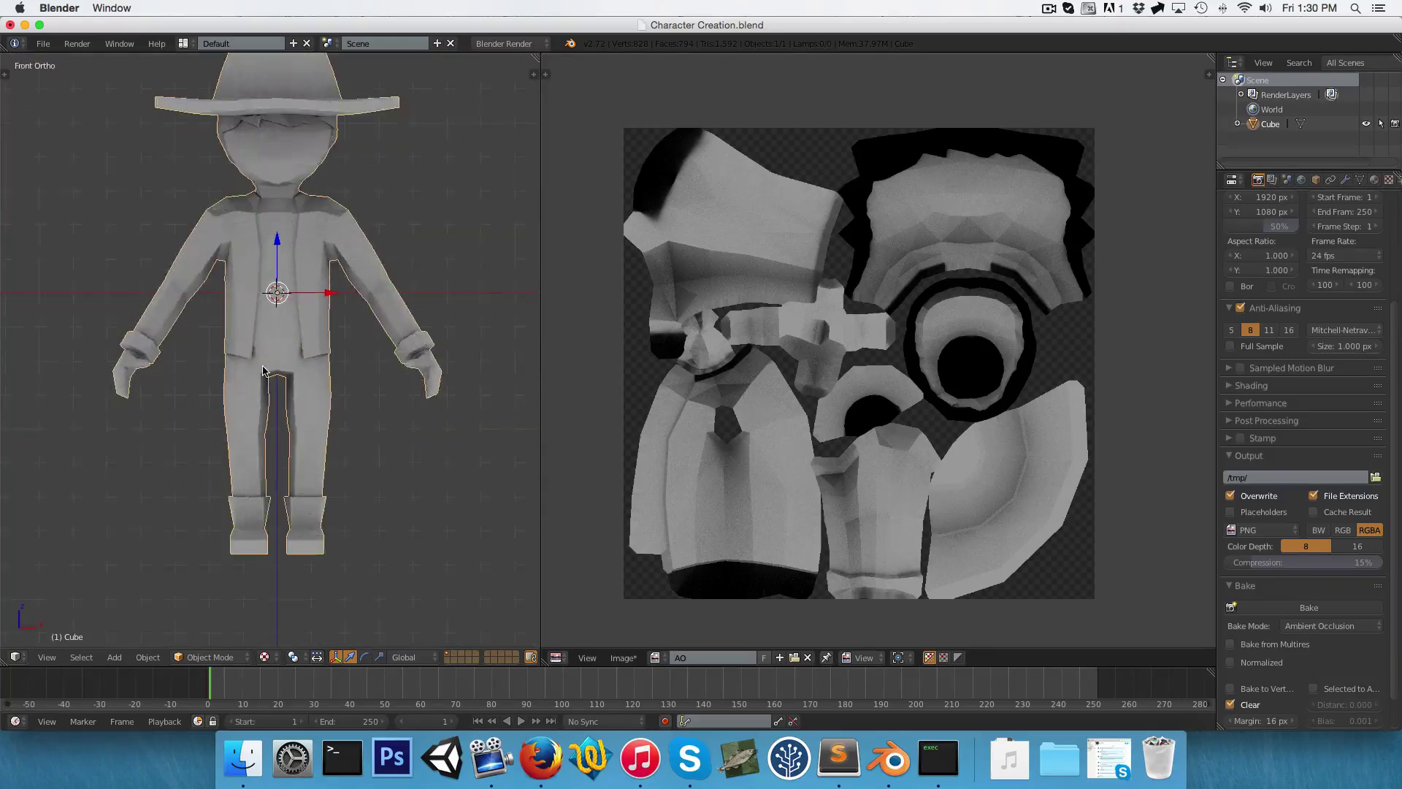
middle_drag(241, 368, 196, 385)
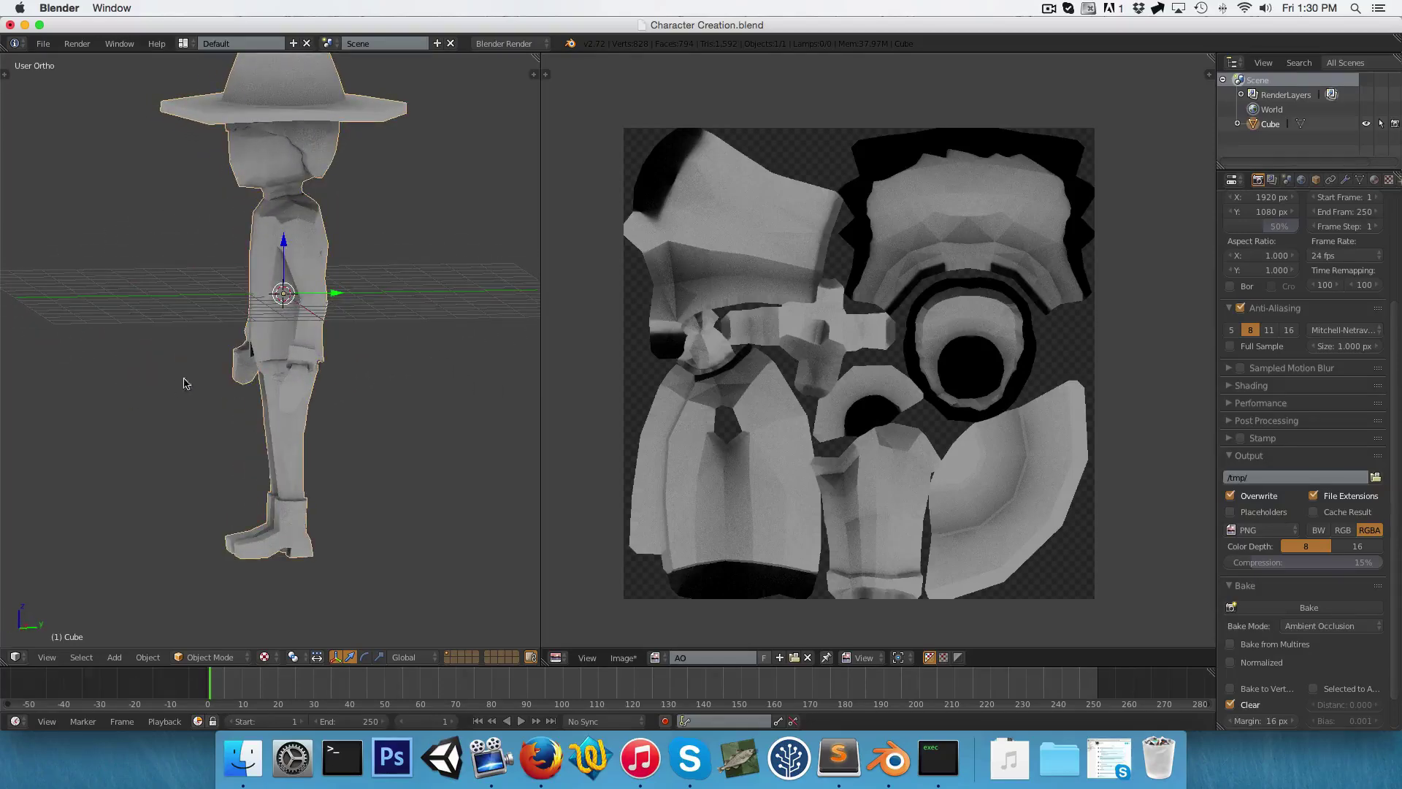
middle_drag(307, 379, 93, 392)
Enter Edit Mode, select only the linked hat geometry, and lift it straight up along Z clear of the head
key(1)
key(3)
key(Tab)
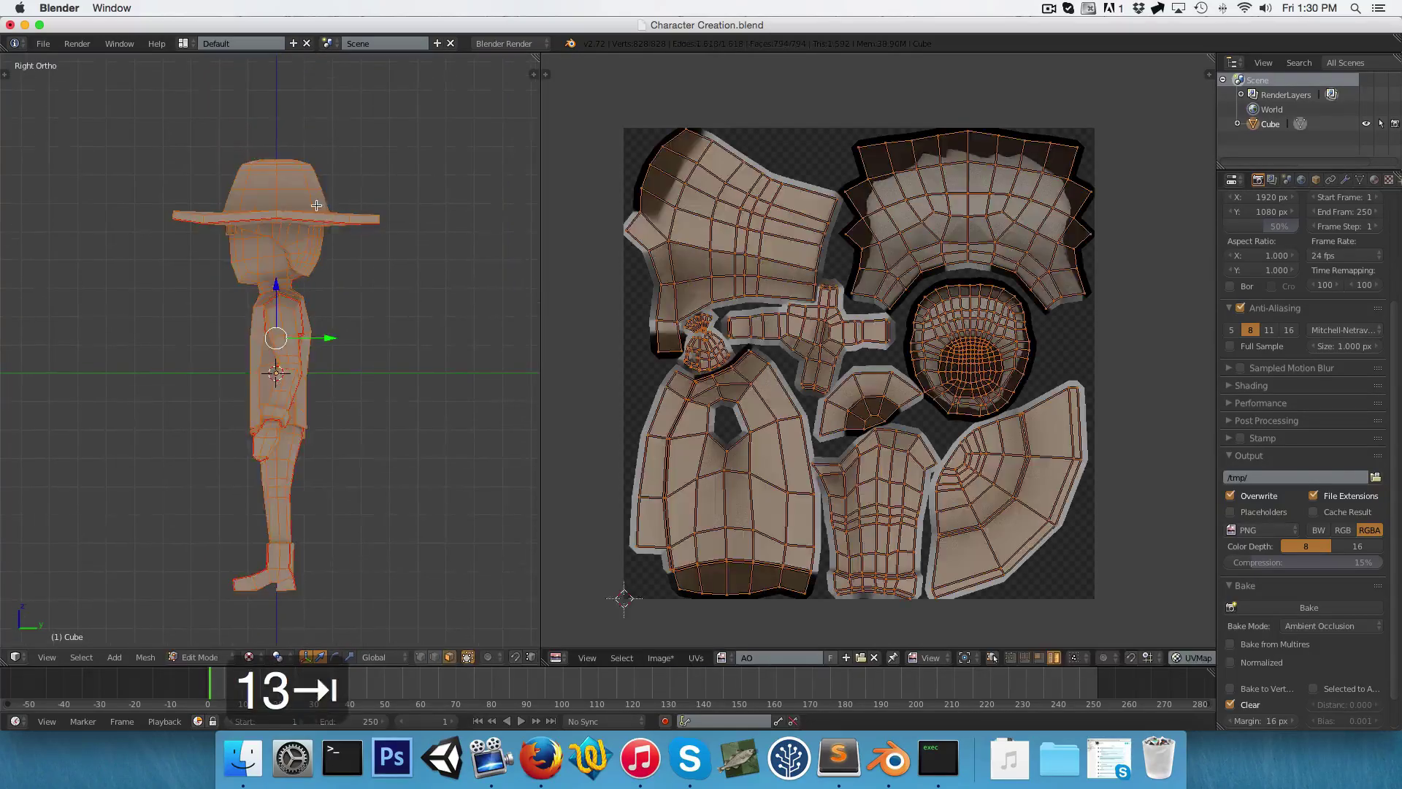
key(a)
key(l)
middle_drag(342, 231, 428, 254)
key(g)
key(z)
click(330, 136)
key(1)
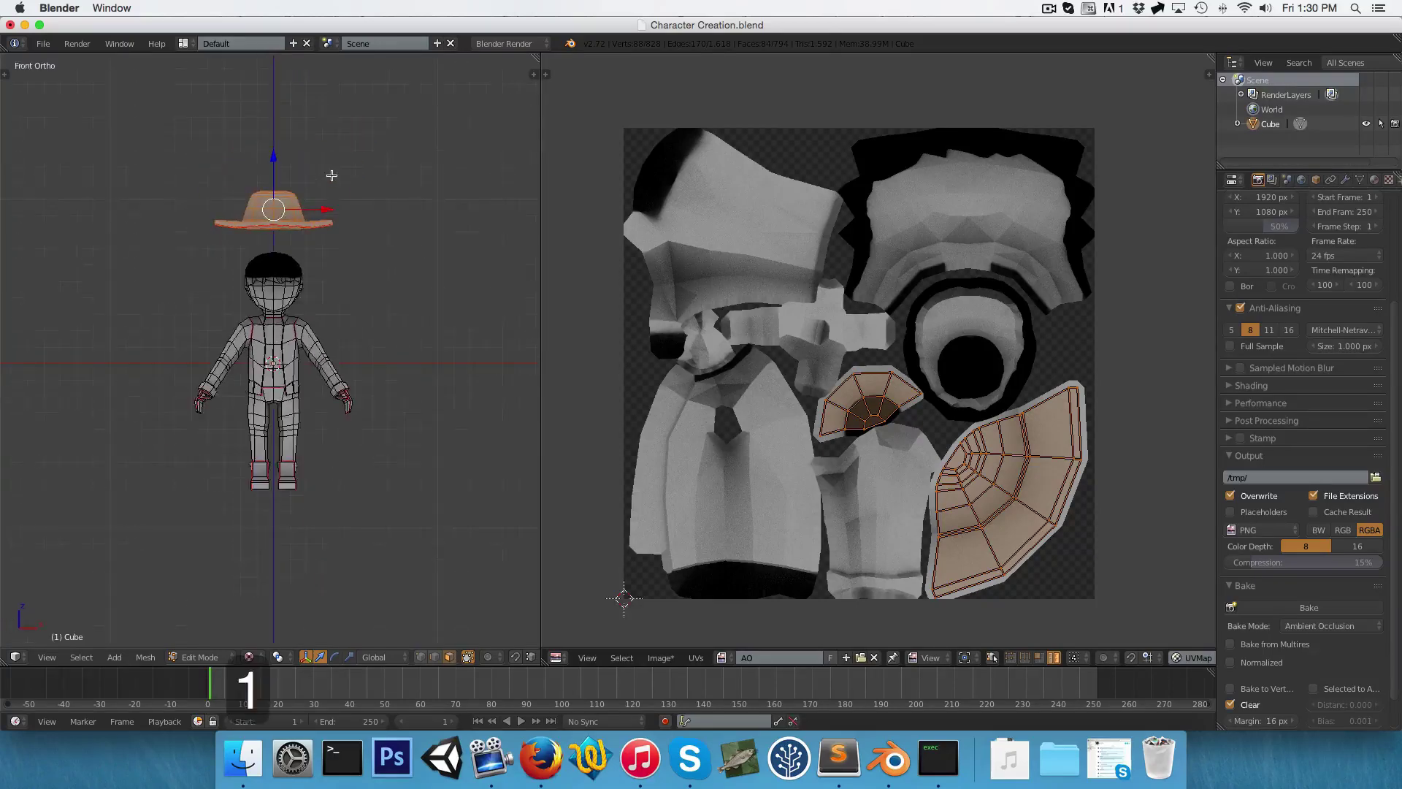
Move the selected hat about 12.7 units forward of the character and slightly higher in the right side view
key(3)
key(g)
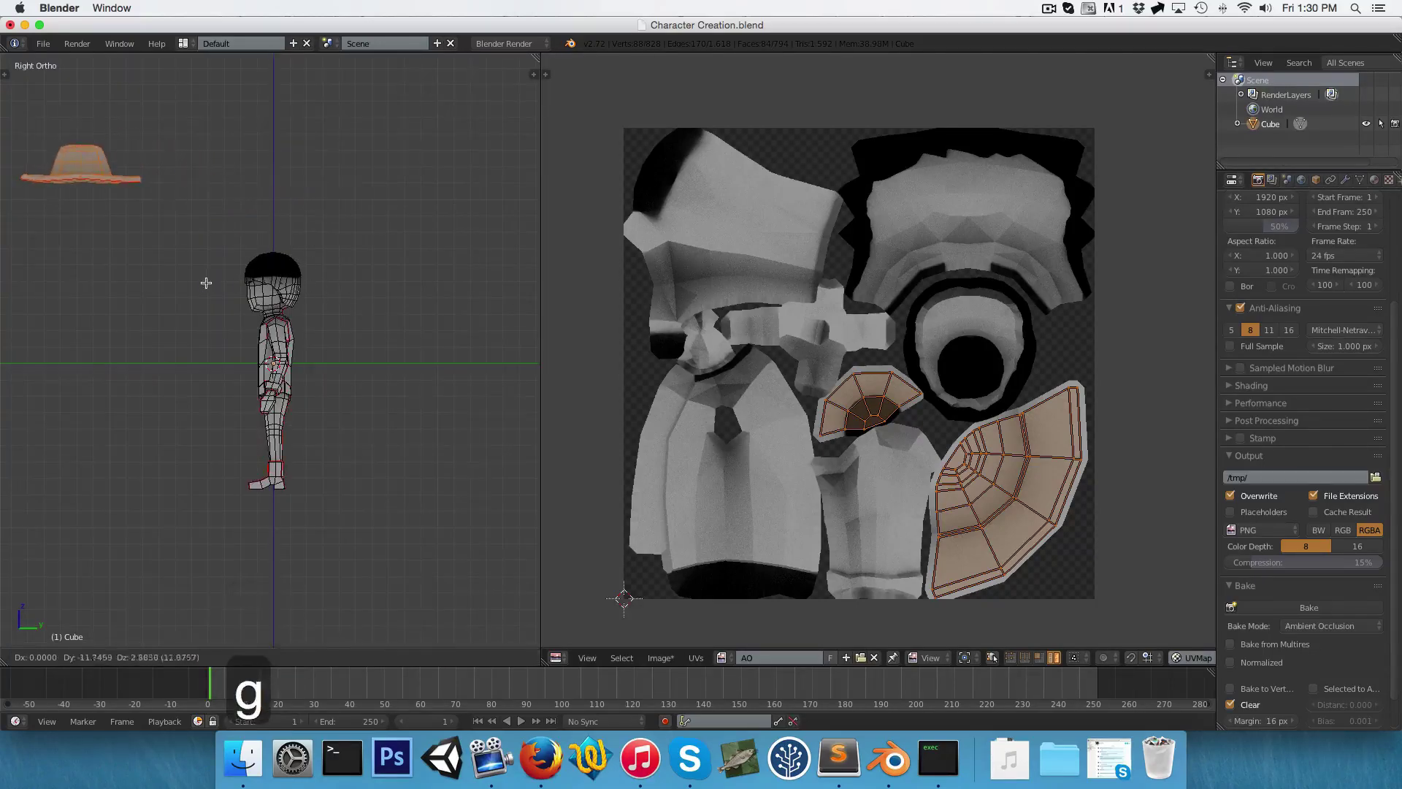
click(203, 278)
key(g)
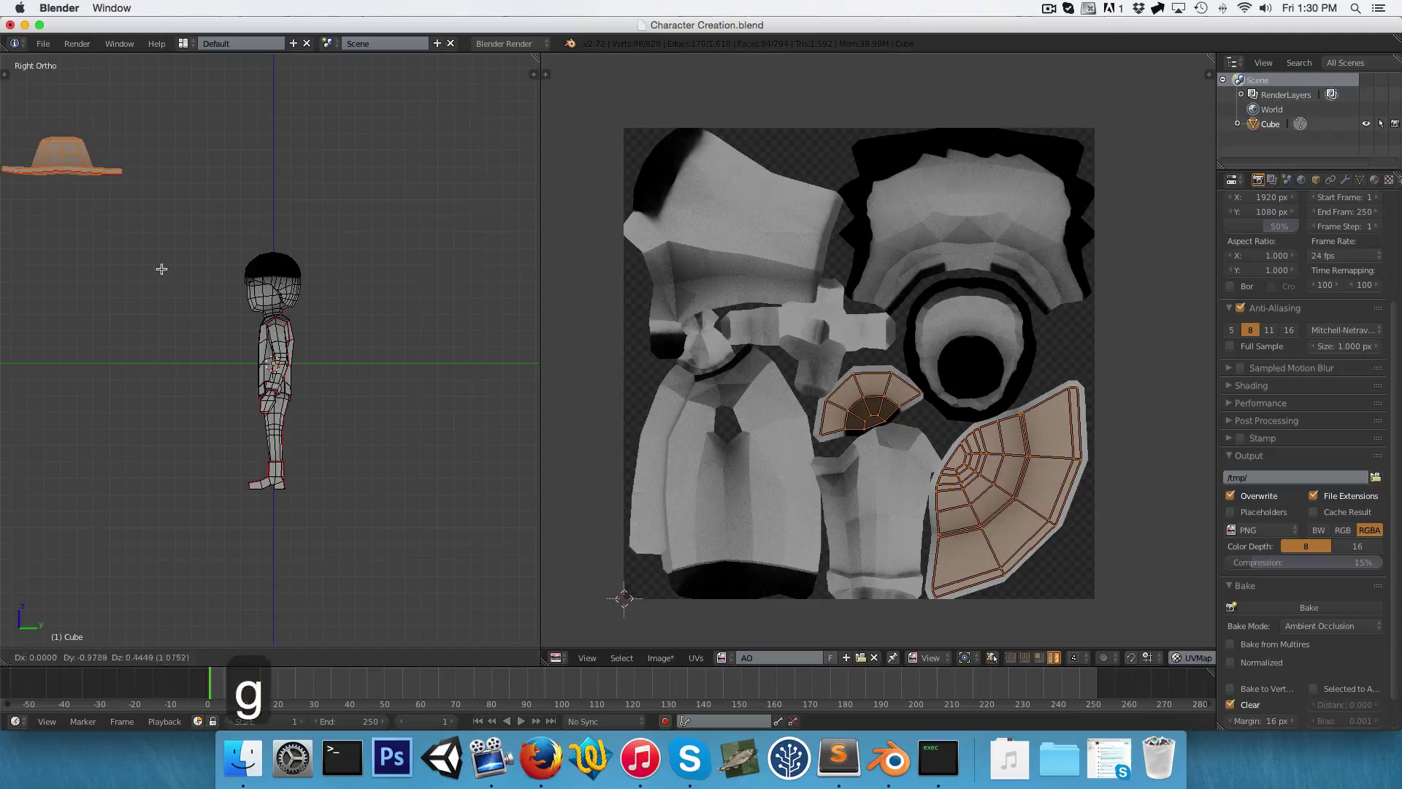
click(161, 270)
Inspect the jacket front up close for grain in the baked shading
middle_drag(173, 292, 379, 319)
scroll(316, 346, up, 8)
scroll(316, 345, up, 6)
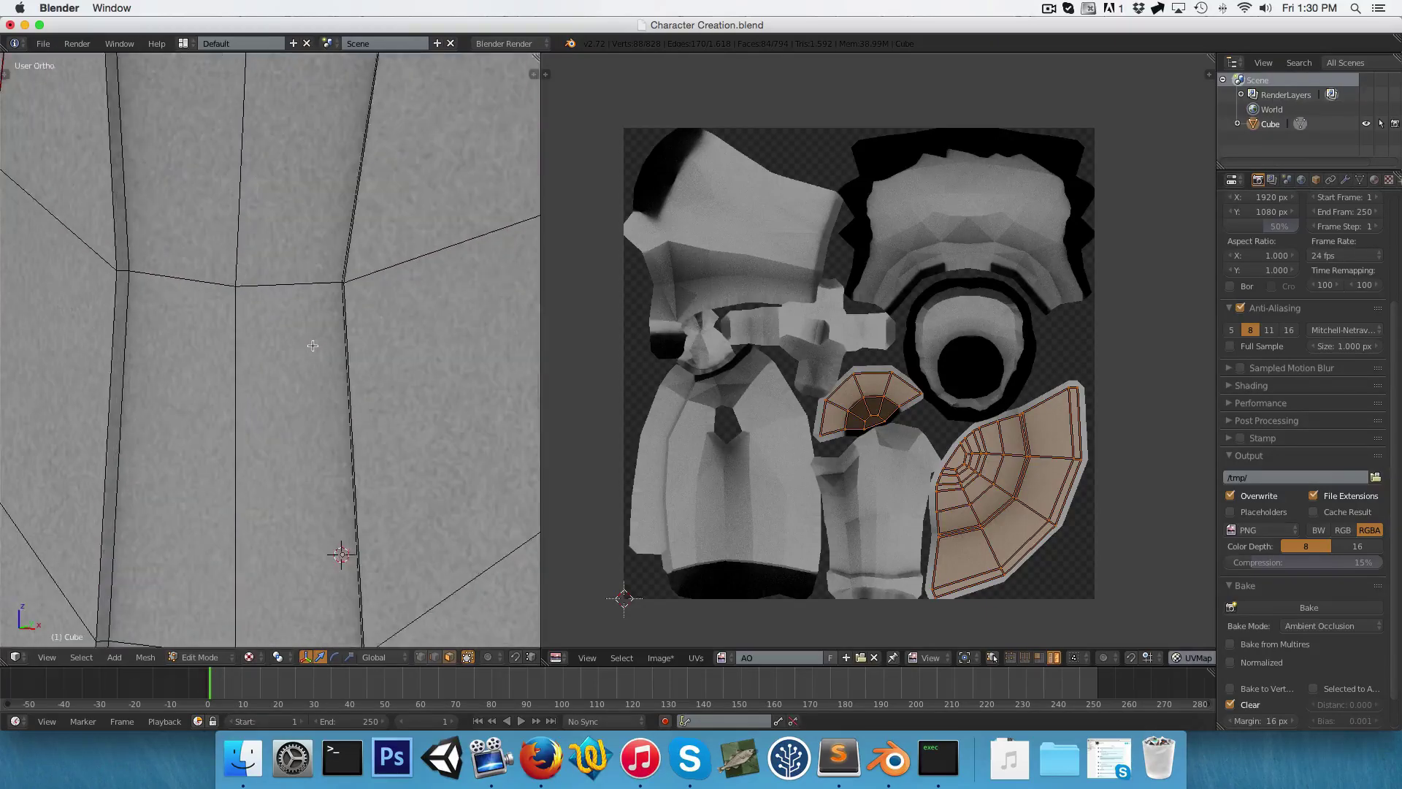
scroll(354, 311, down, 5)
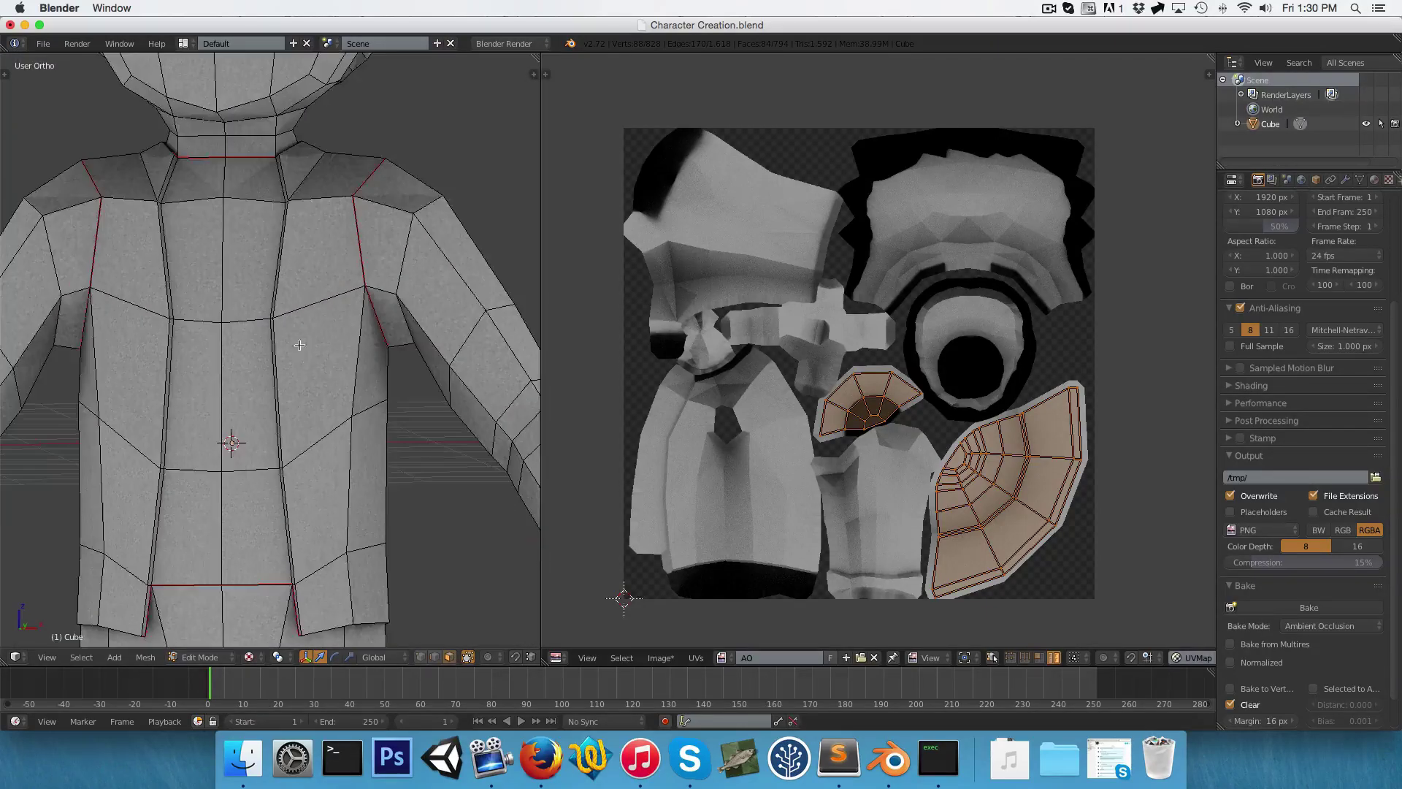
scroll(306, 324, up, 6)
scroll(307, 329, down, 8)
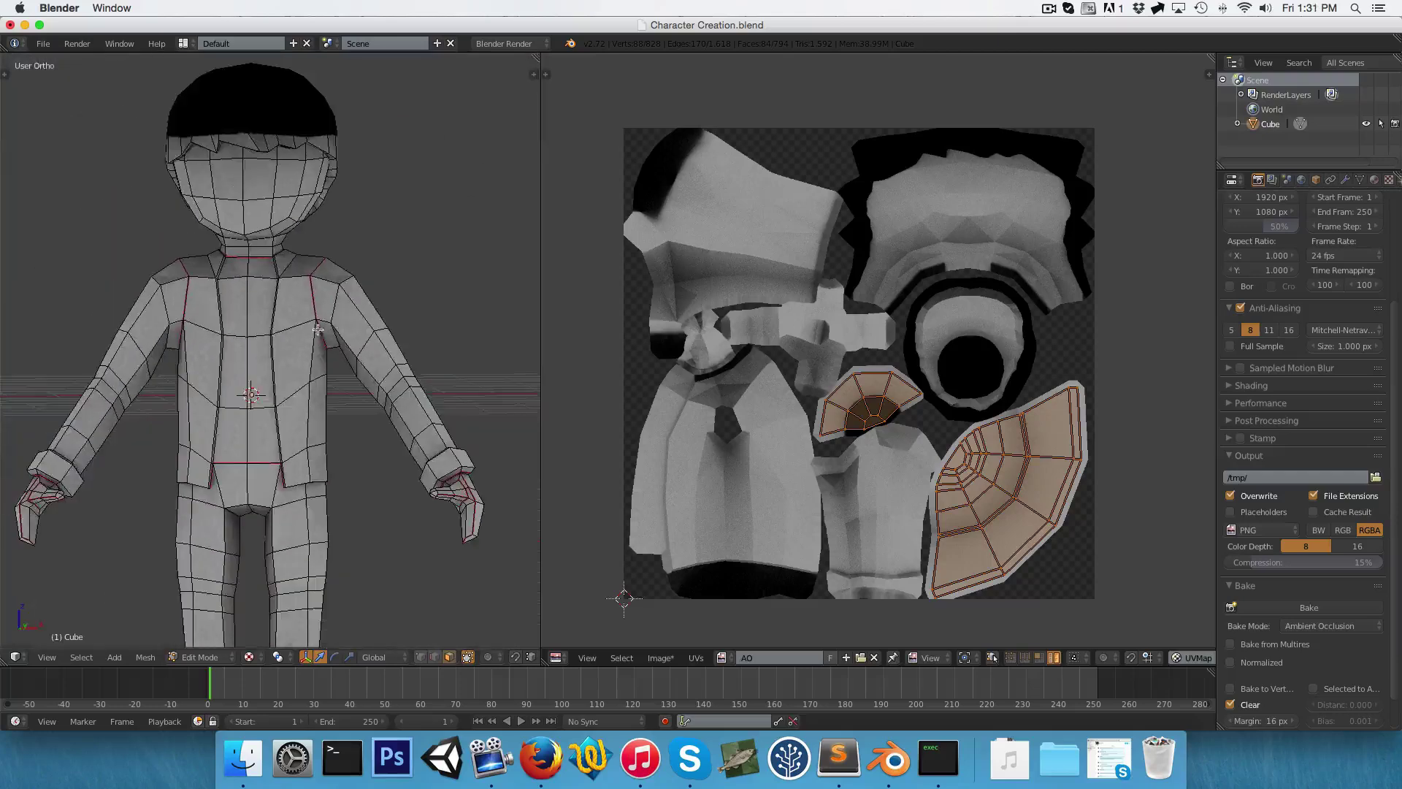
Leave Edit Mode, set the world's Gather samples to 20, and rebake Ambient Occlusion into the AO image
key(Tab)
key(KP_3)
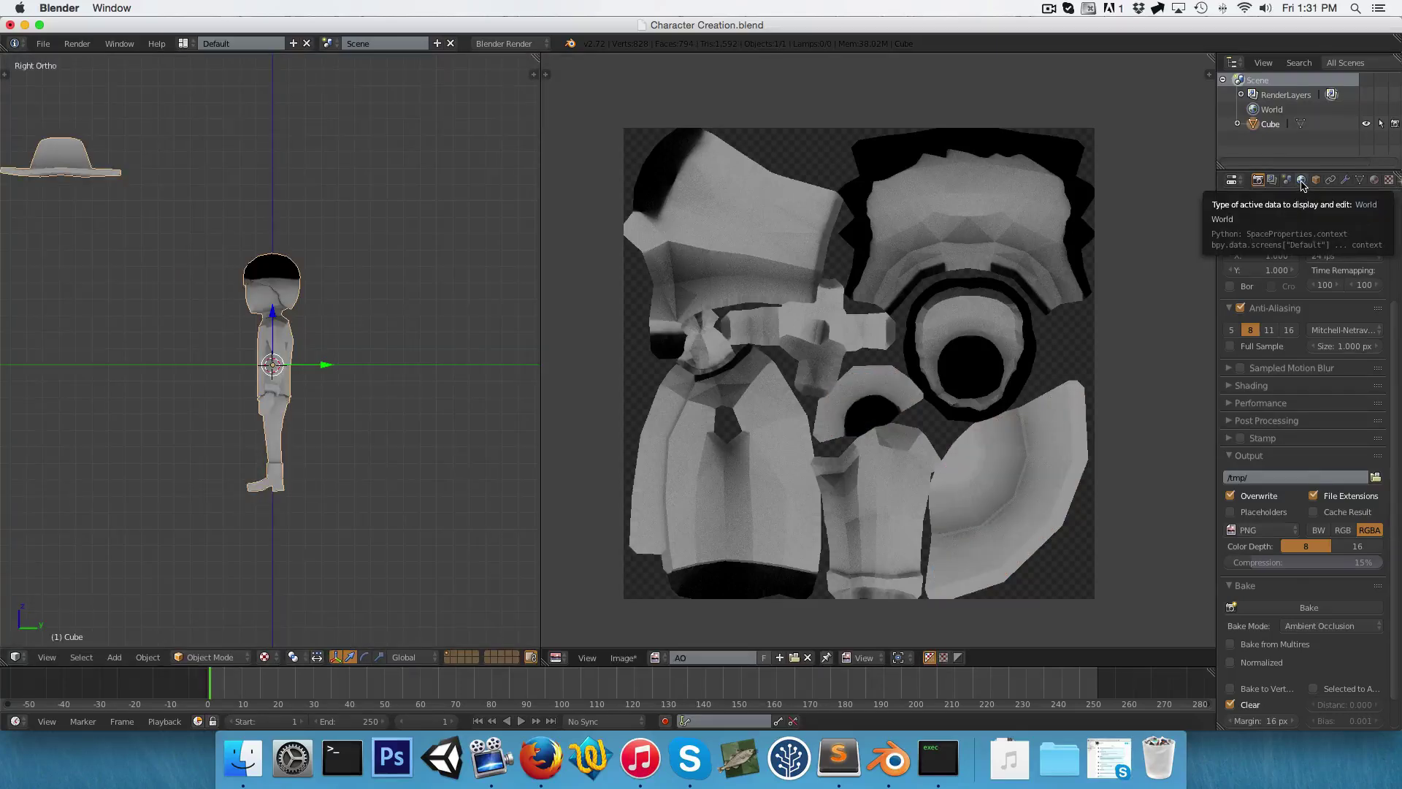
click(1301, 181)
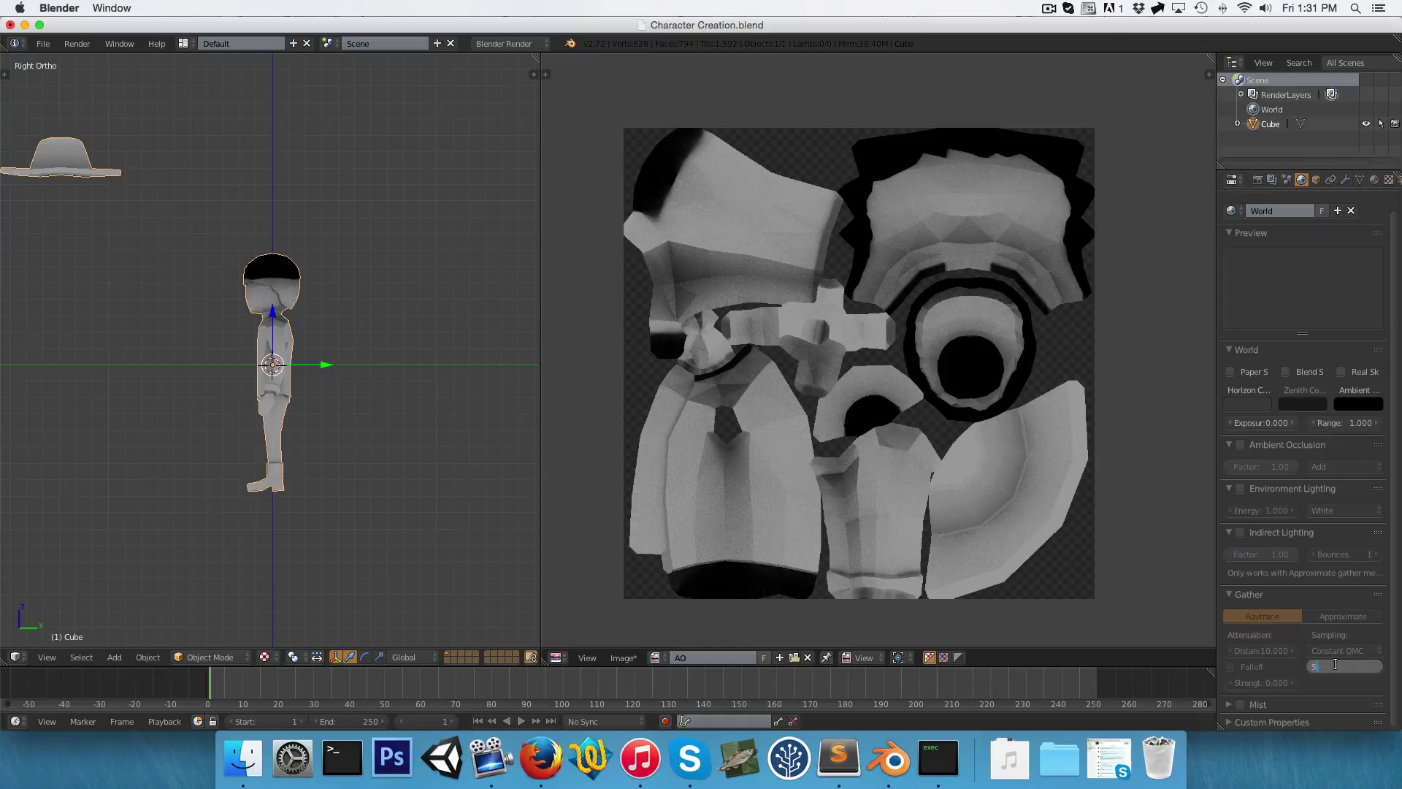
key(BackSpace)
key(Return)
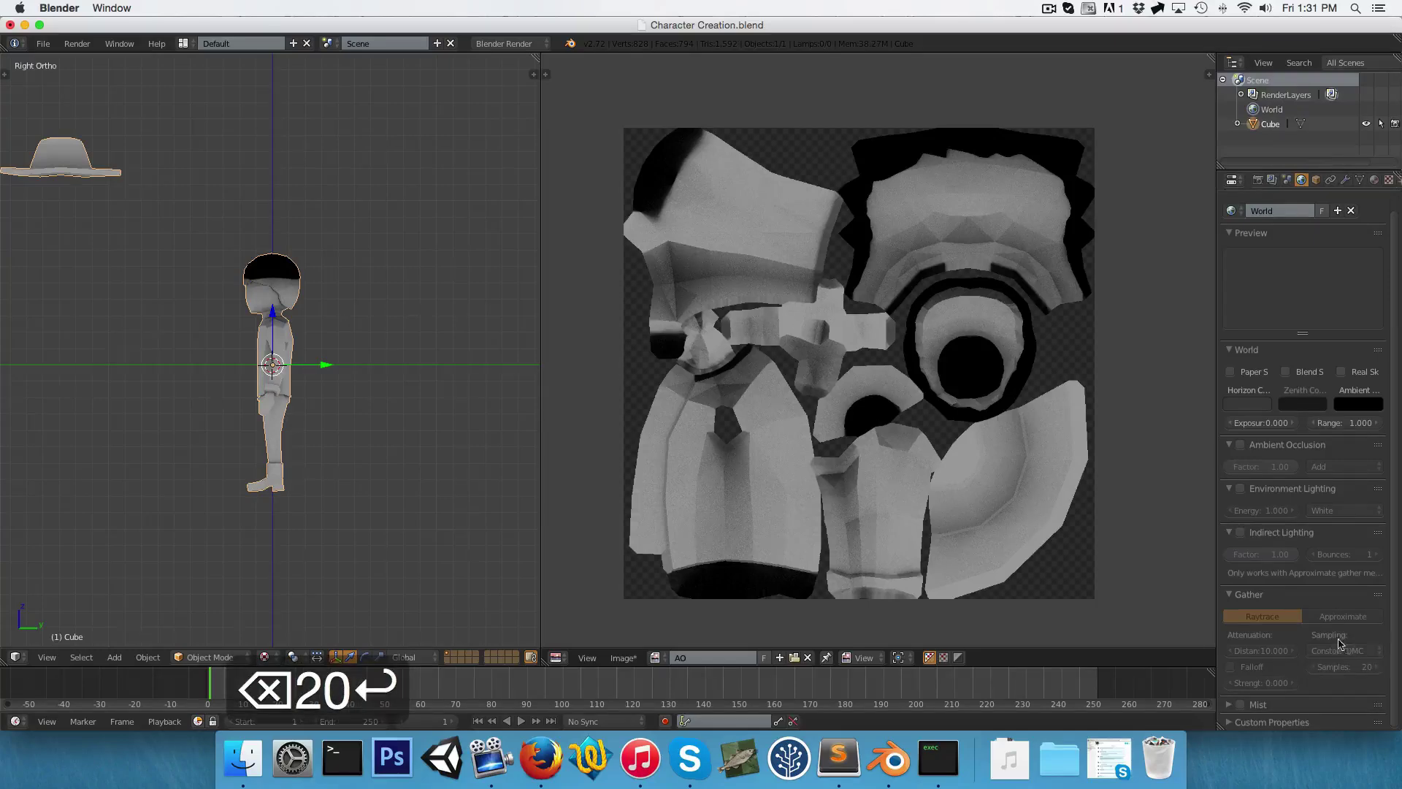
click(1258, 181)
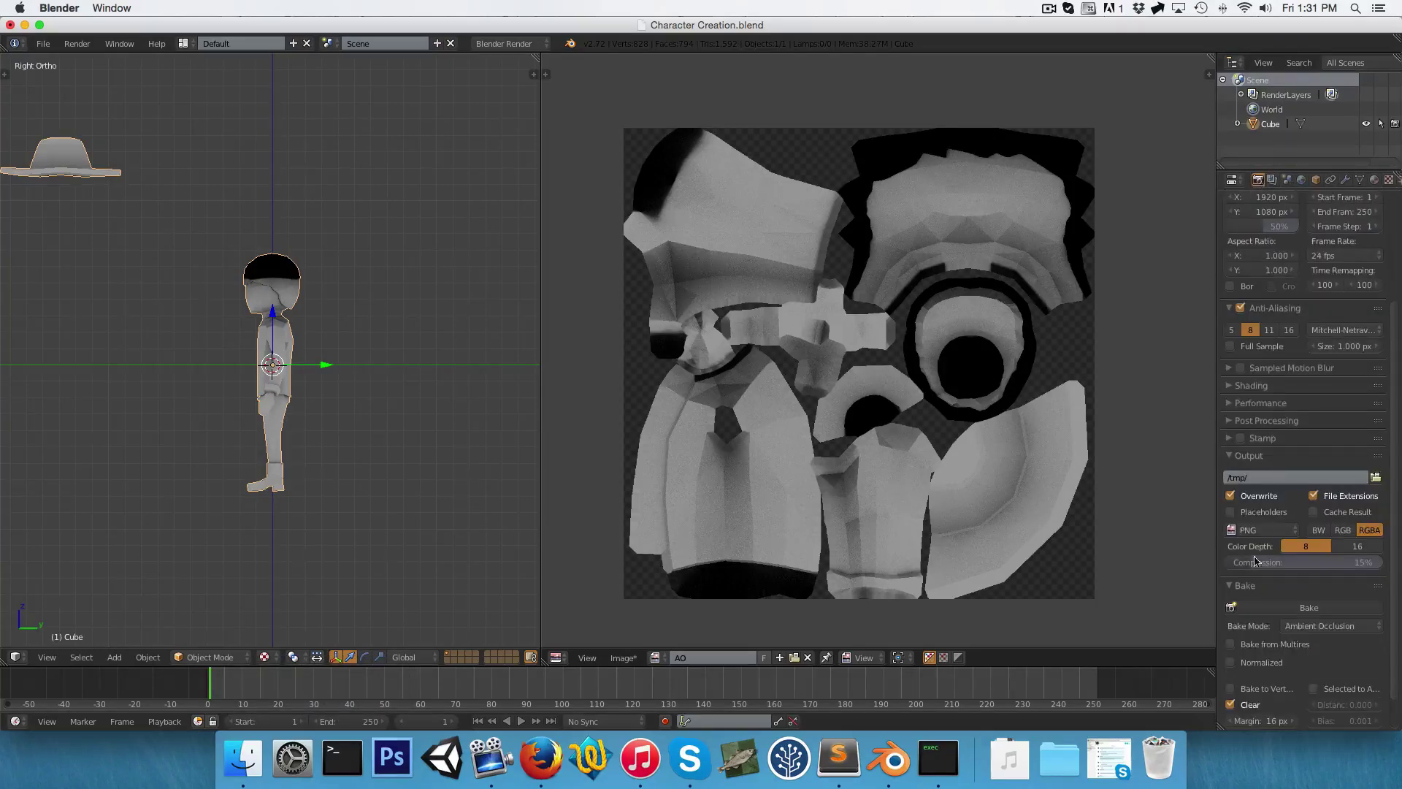
click(1294, 608)
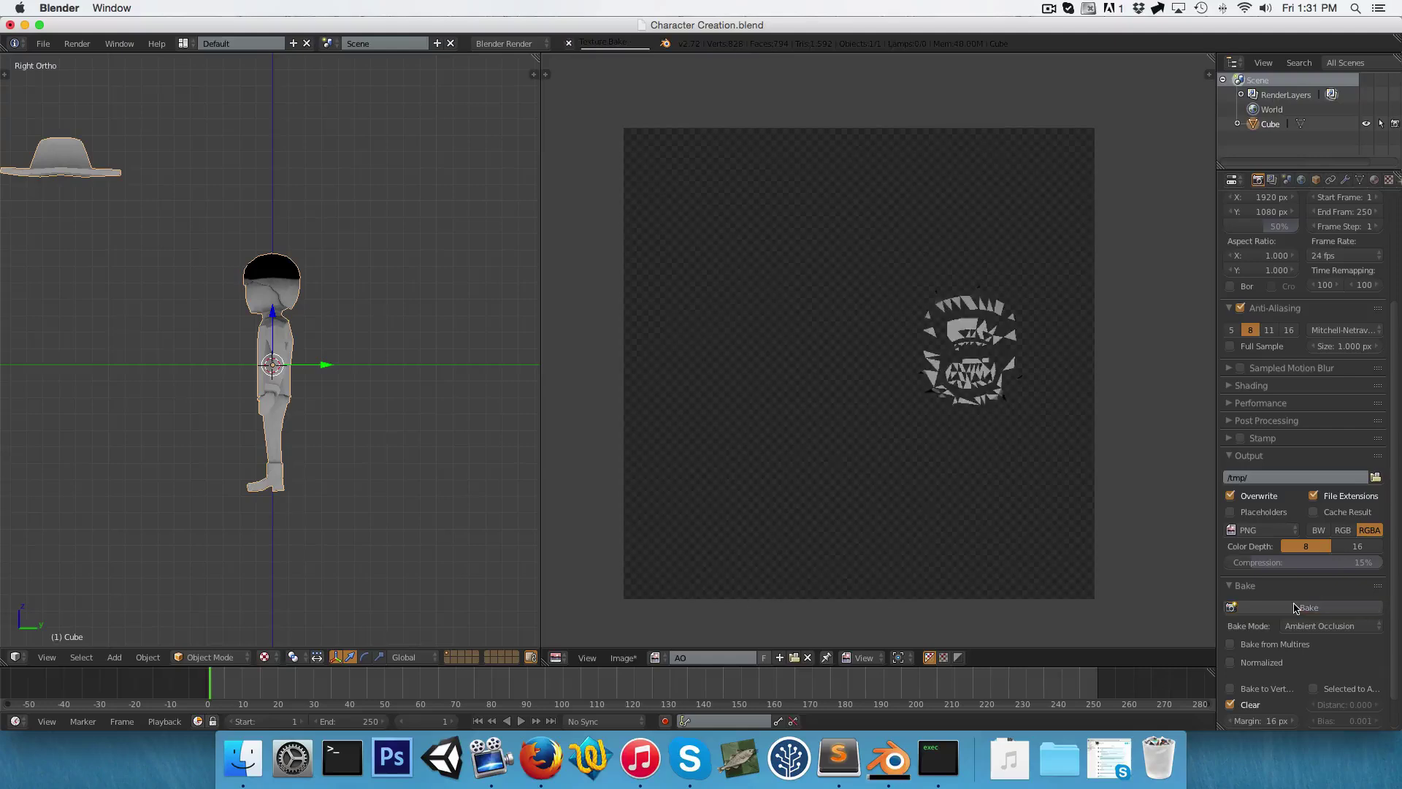
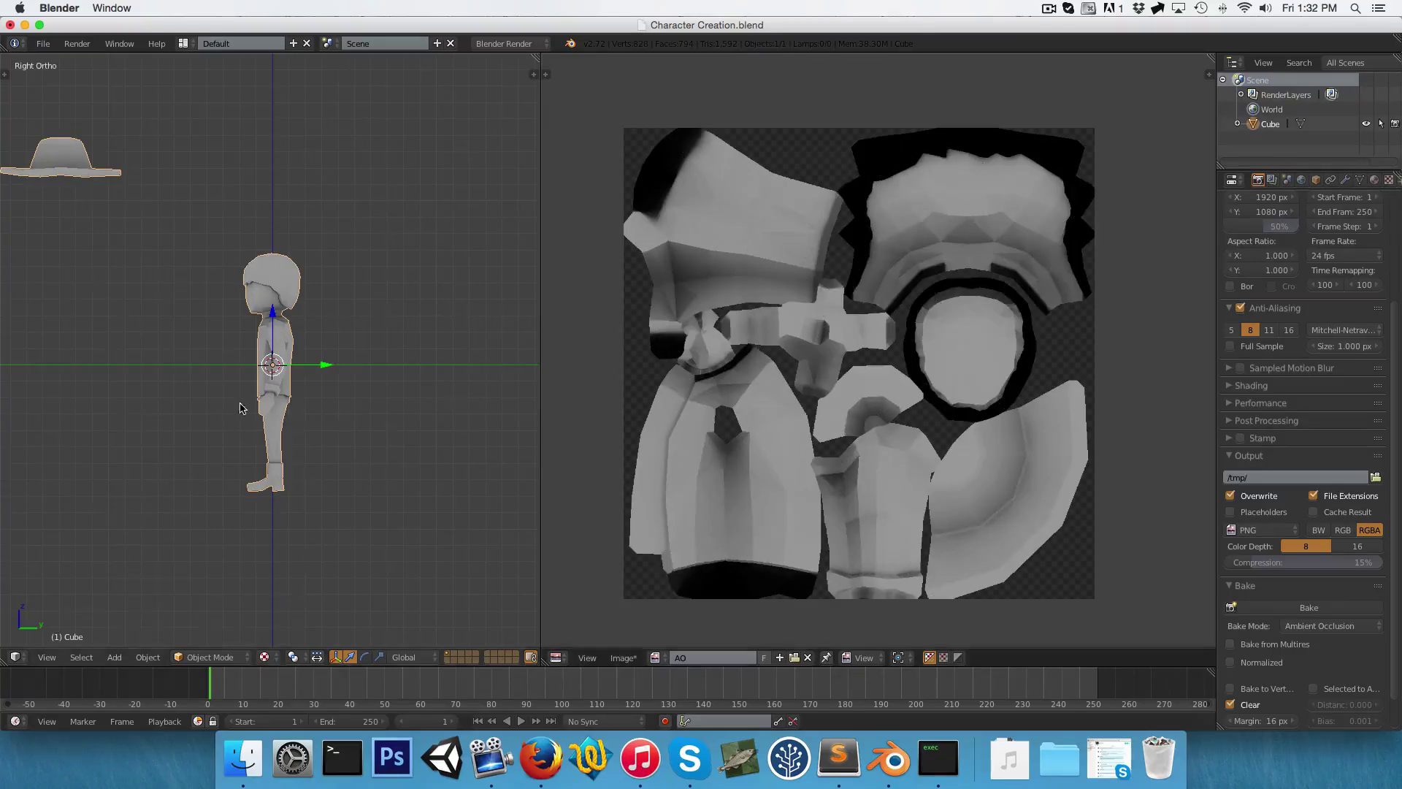
Examine the rebaked ambient occlusion on the character's hair, face, neck, jacket back, and arms
mouse_move(242, 407)
middle_down()
mouse_move(410, 438)
mouse_move(257, 419)
middle_up()
scroll(369, 438, up, 6)
scroll(319, 457, down, 3)
middle_drag(319, 457, 78, 465)
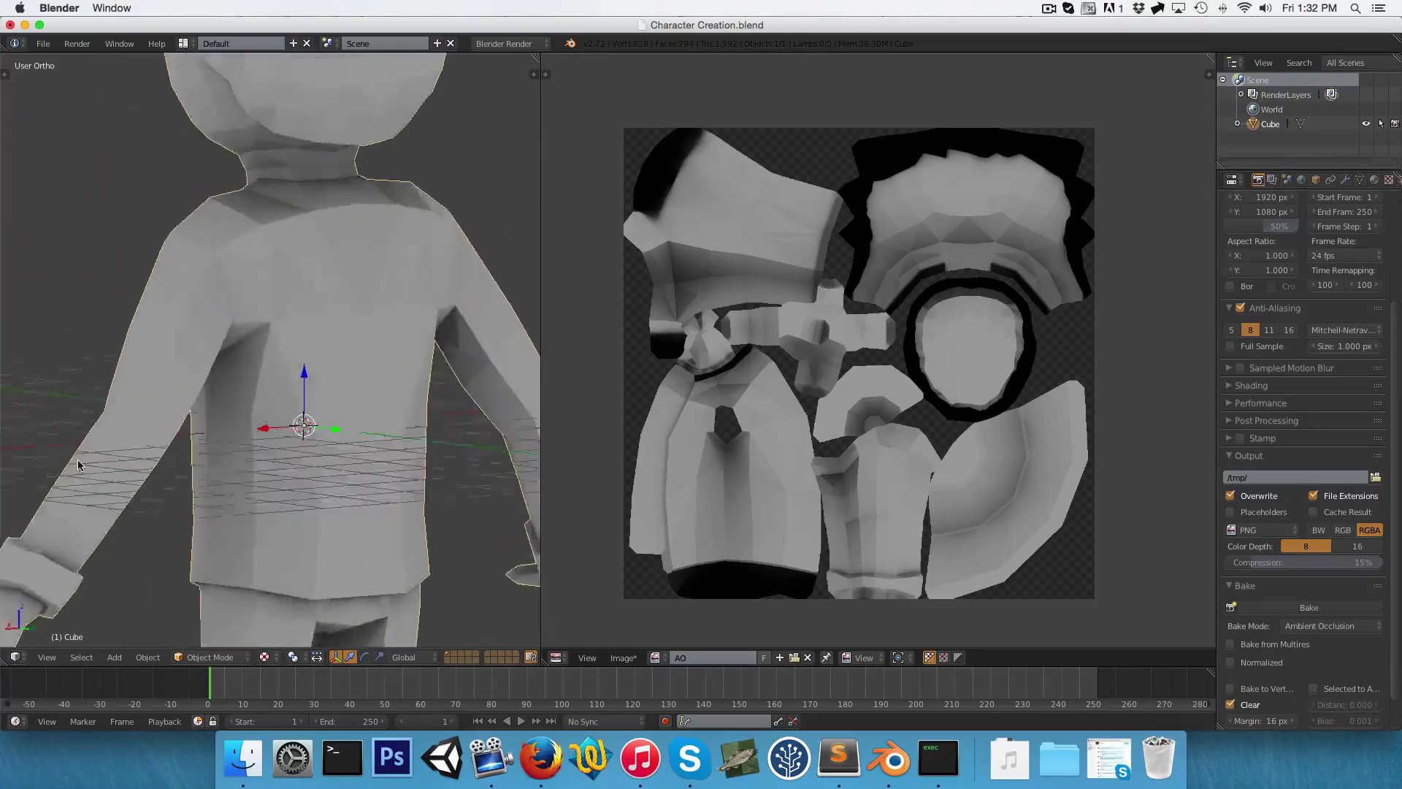
scroll(78, 465, down, 6)
key(KP_1)
key(KP_3)
scroll(268, 276, up, 6)
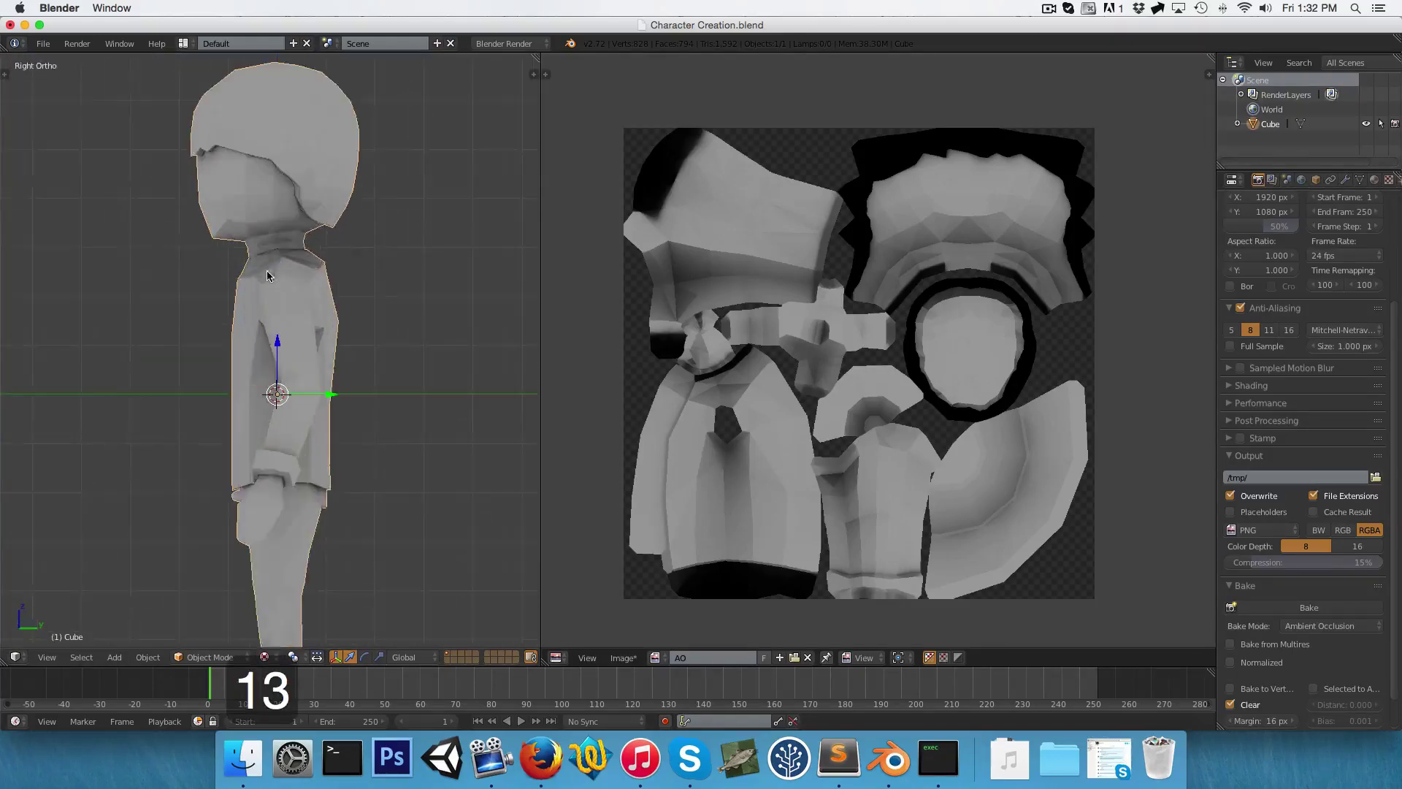
scroll(267, 276, down, 7)
key(KP_1)
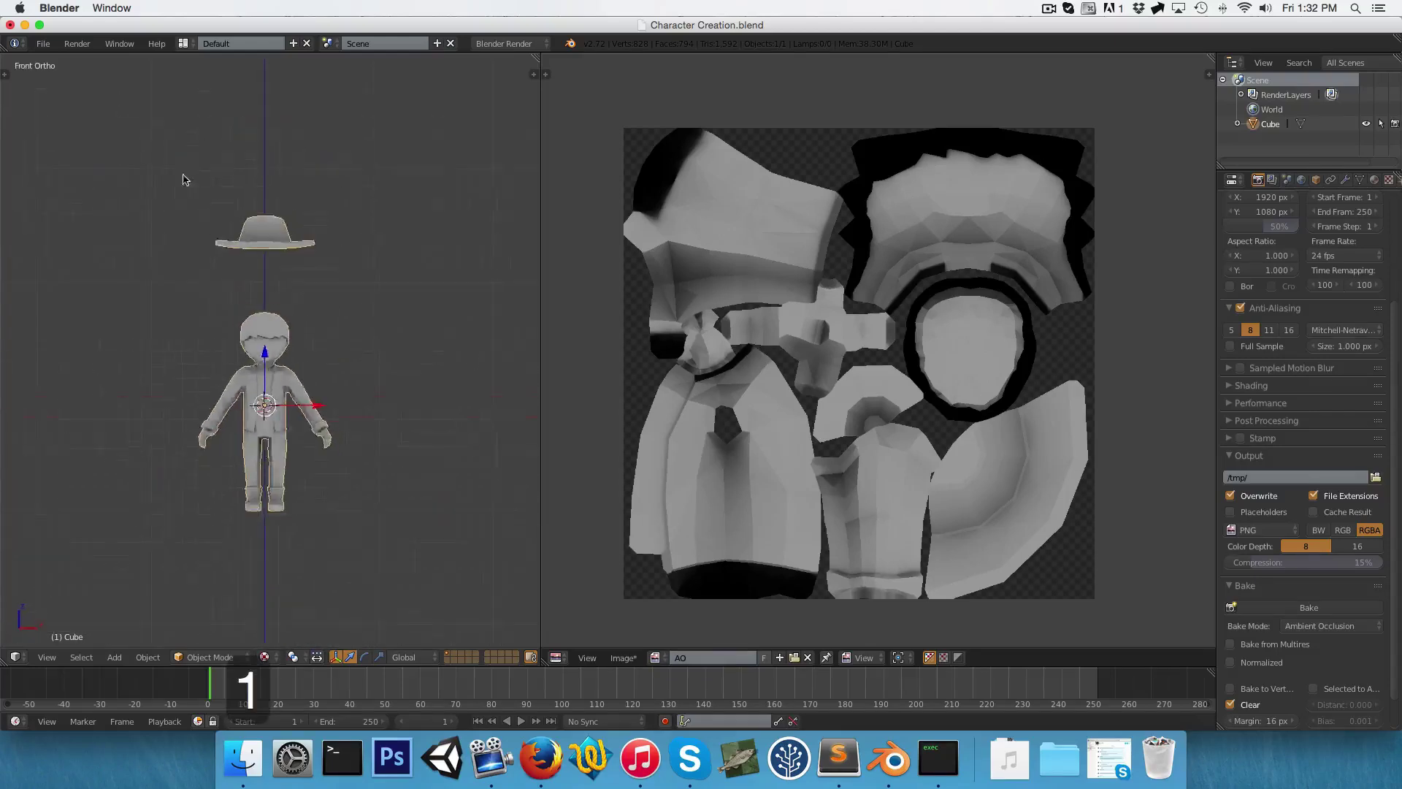
Move the hat back onto the character's head in the right side view of Edit Mode, and return to Object Mode
key(Tab)
key(z)
key(KP_3)
key(g)
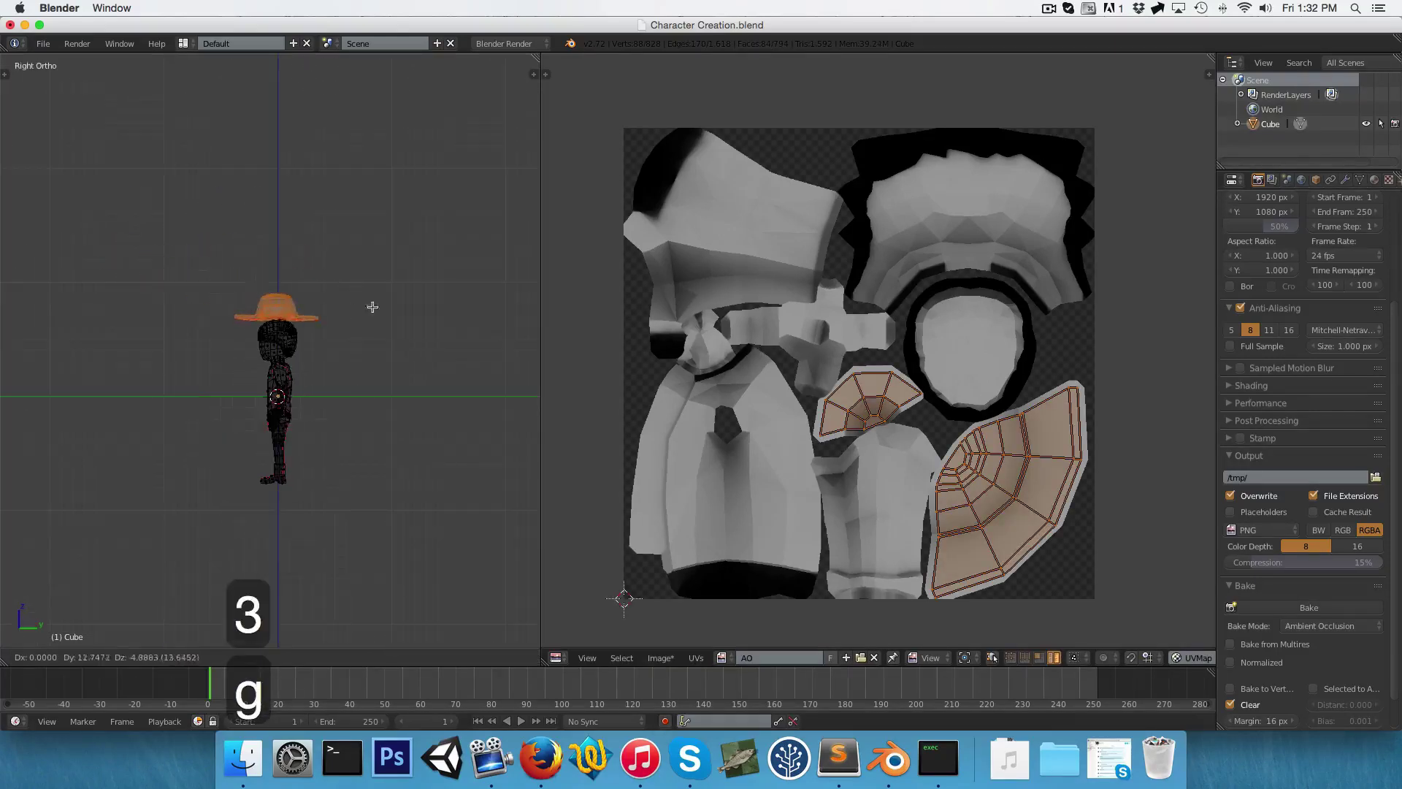
click(370, 307)
scroll(317, 282, up, 4)
key(z)
key(g)
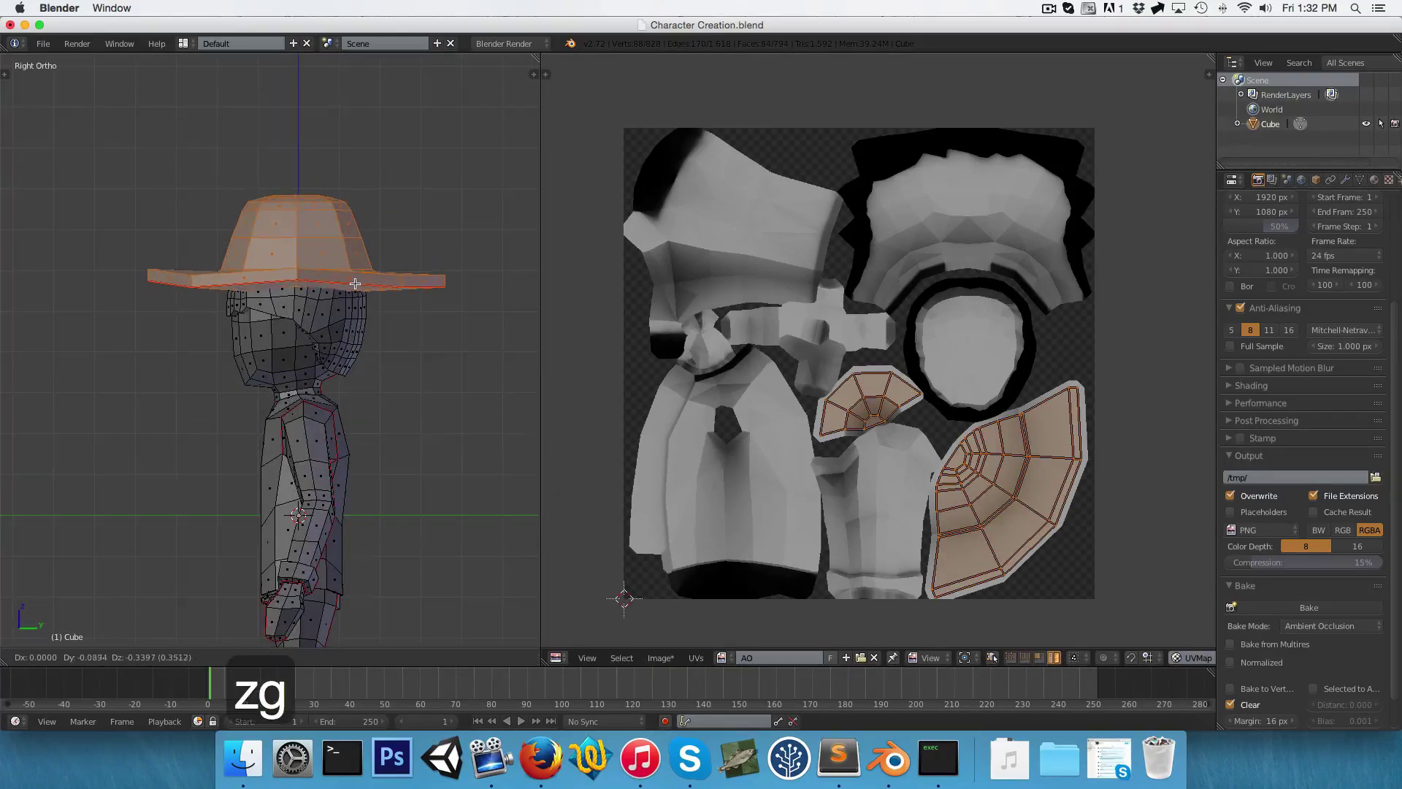
click(353, 285)
key(Tab)
Restore textured shading in the 3D viewport and review the whole character with the hat on, finishing in front view
key(alt+z)
scroll(269, 339, down, 5)
middle_drag(271, 338, 475, 388)
scroll(335, 479, up, 6)
shift+middle_drag(335, 479, 429, 221)
middle_drag(337, 405, 289, 397)
scroll(290, 397, down, 3)
key(KP_1)
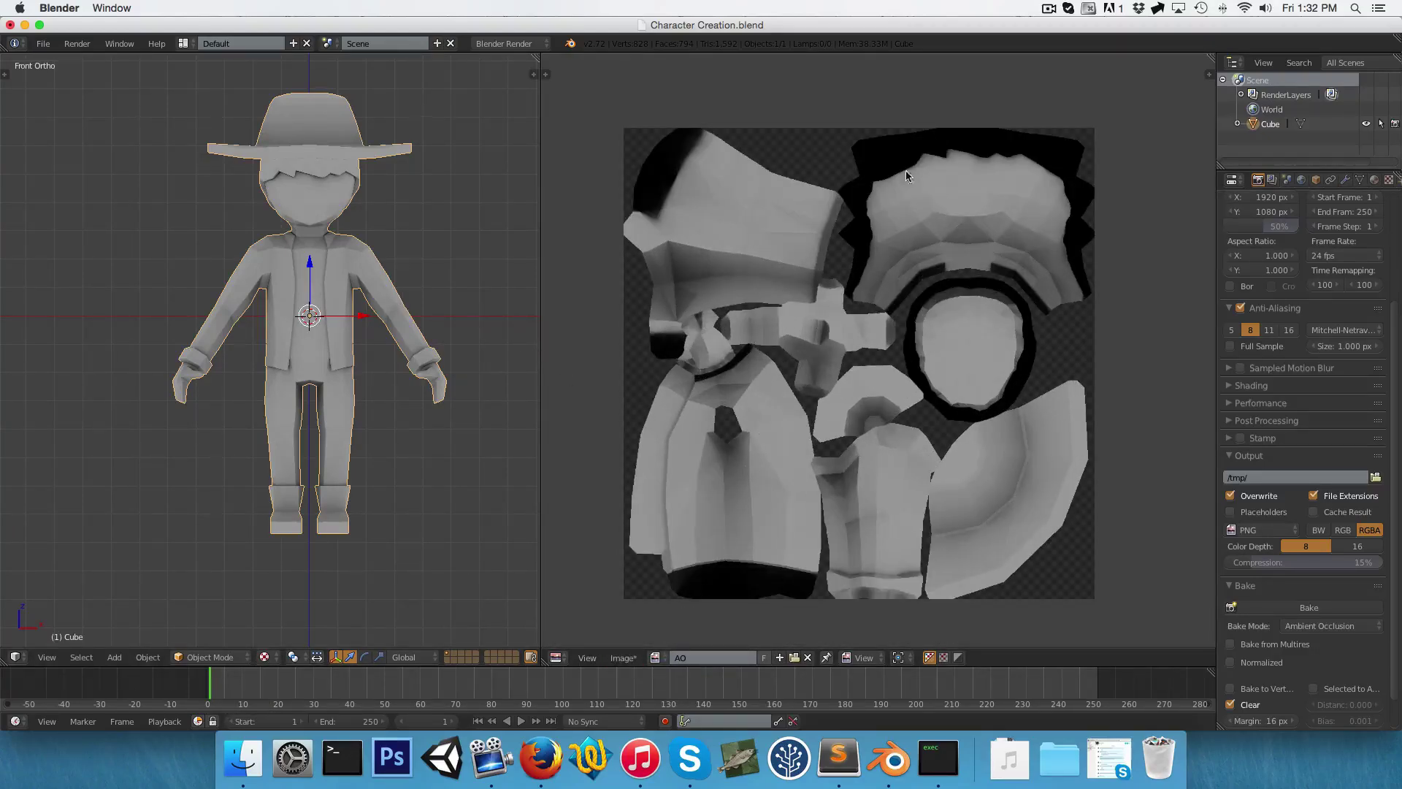
Save the baked image as AO.png in the 02. Texturing folder
click(633, 658)
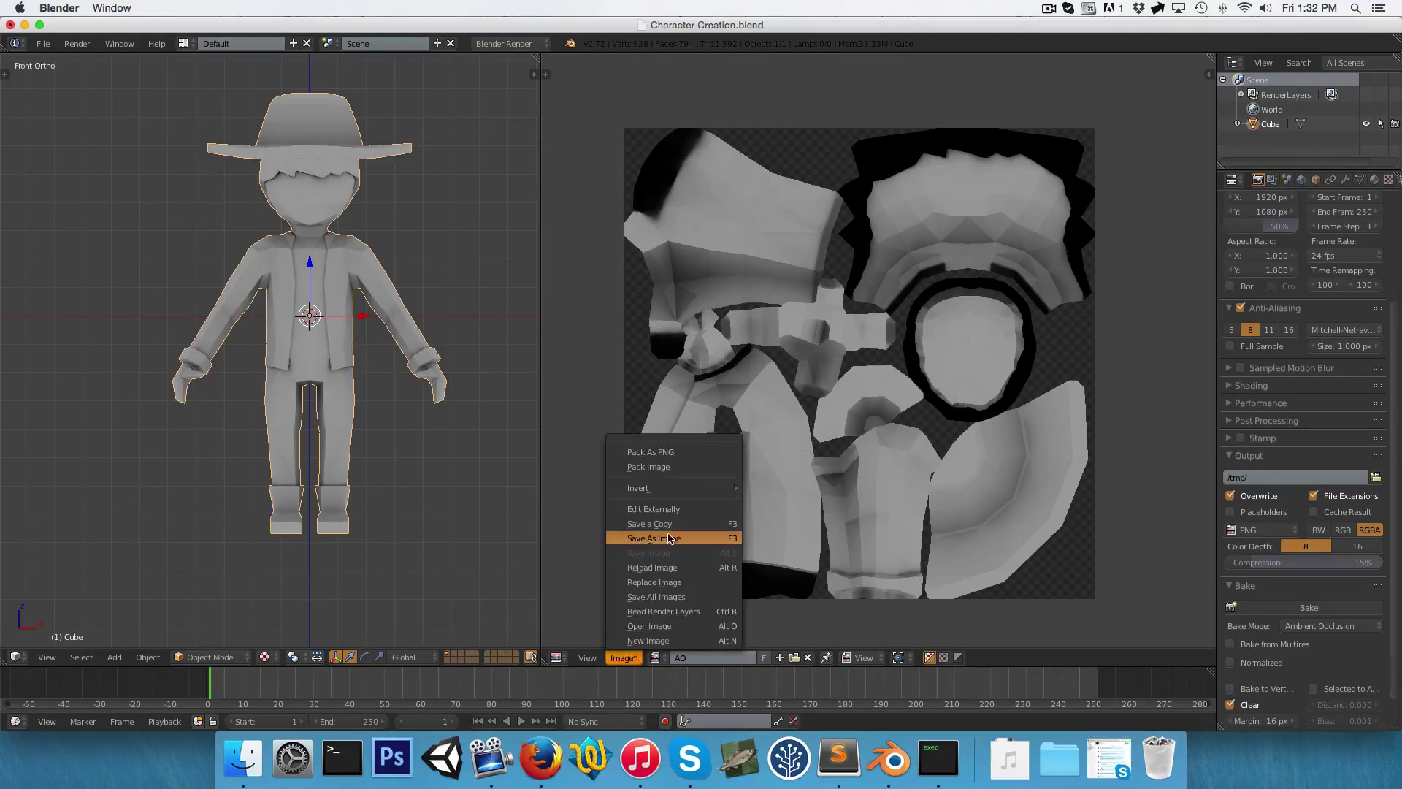
click(720, 541)
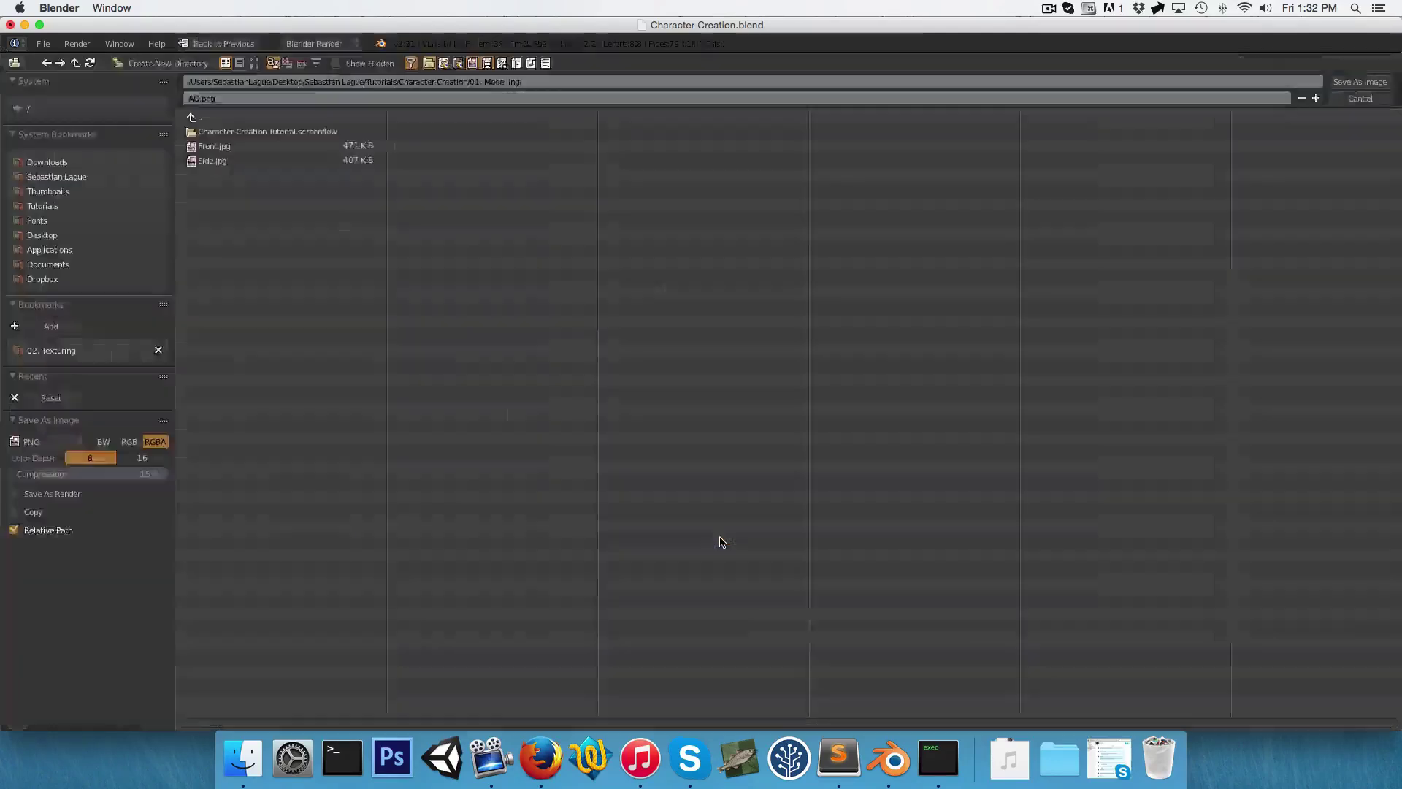
click(48, 352)
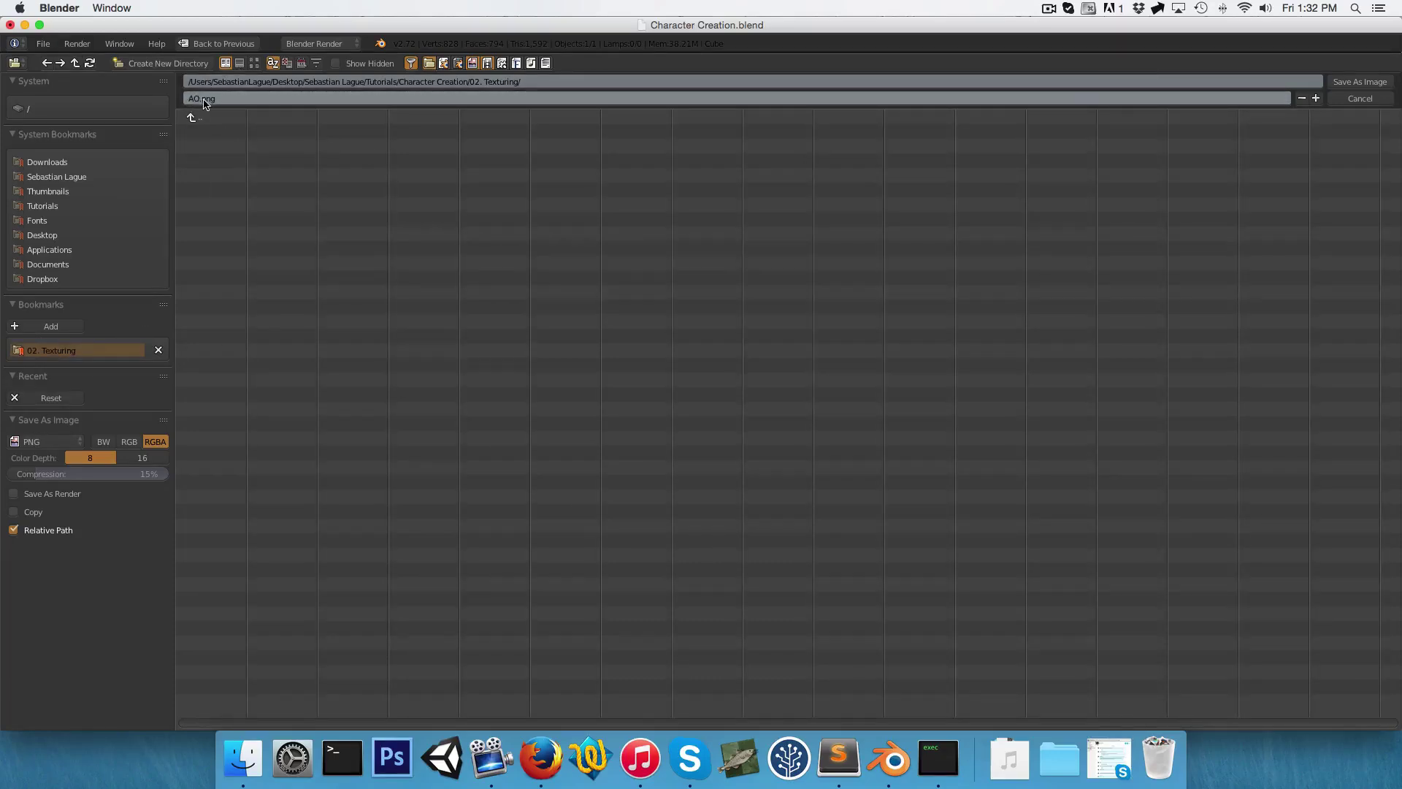
click(1361, 83)
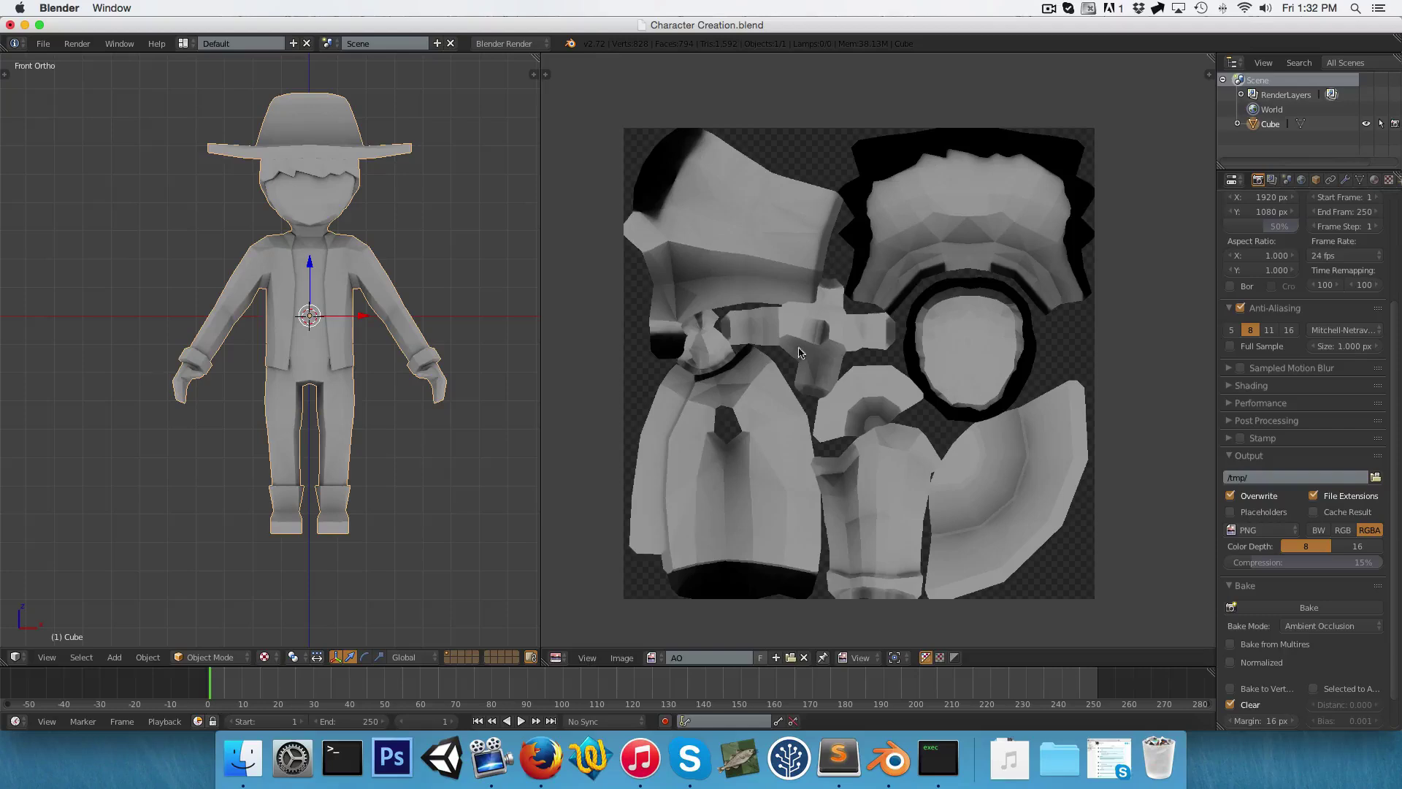
Export the whole character's UV layout as a PNG in 02. Texturing, replacing "Creation" with "UVs" in the file name
key(Tab)
key(a)
key(a)
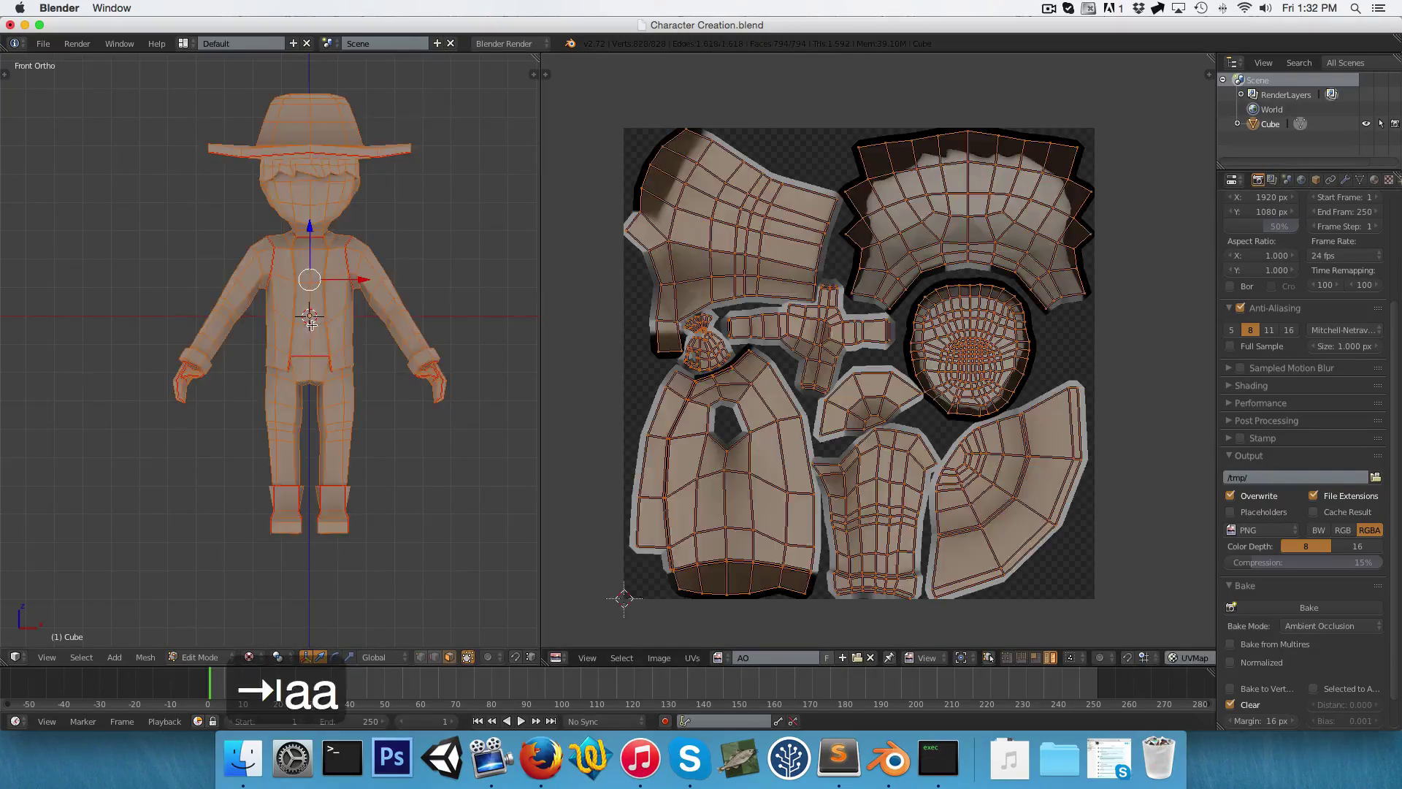
click(693, 657)
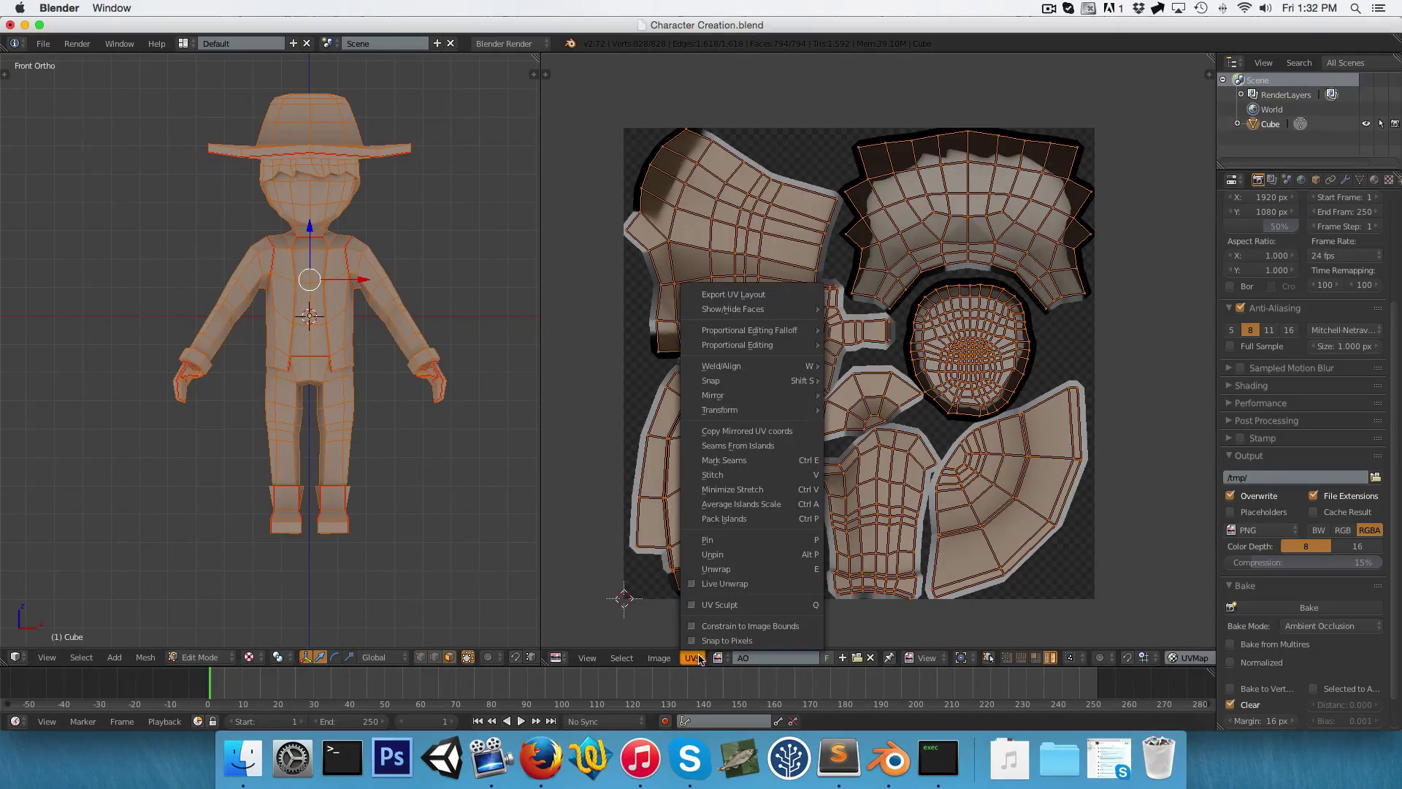
click(733, 295)
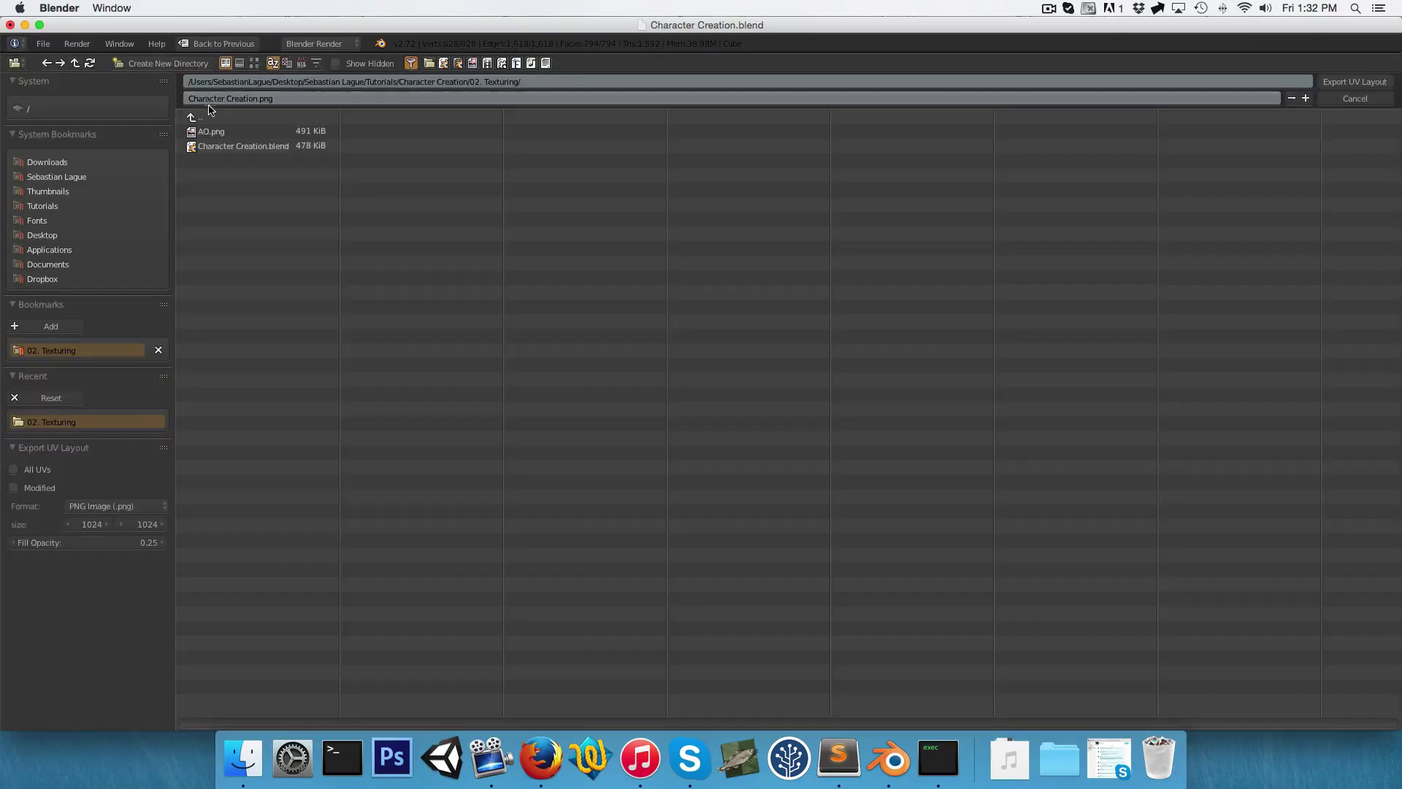
click(243, 99)
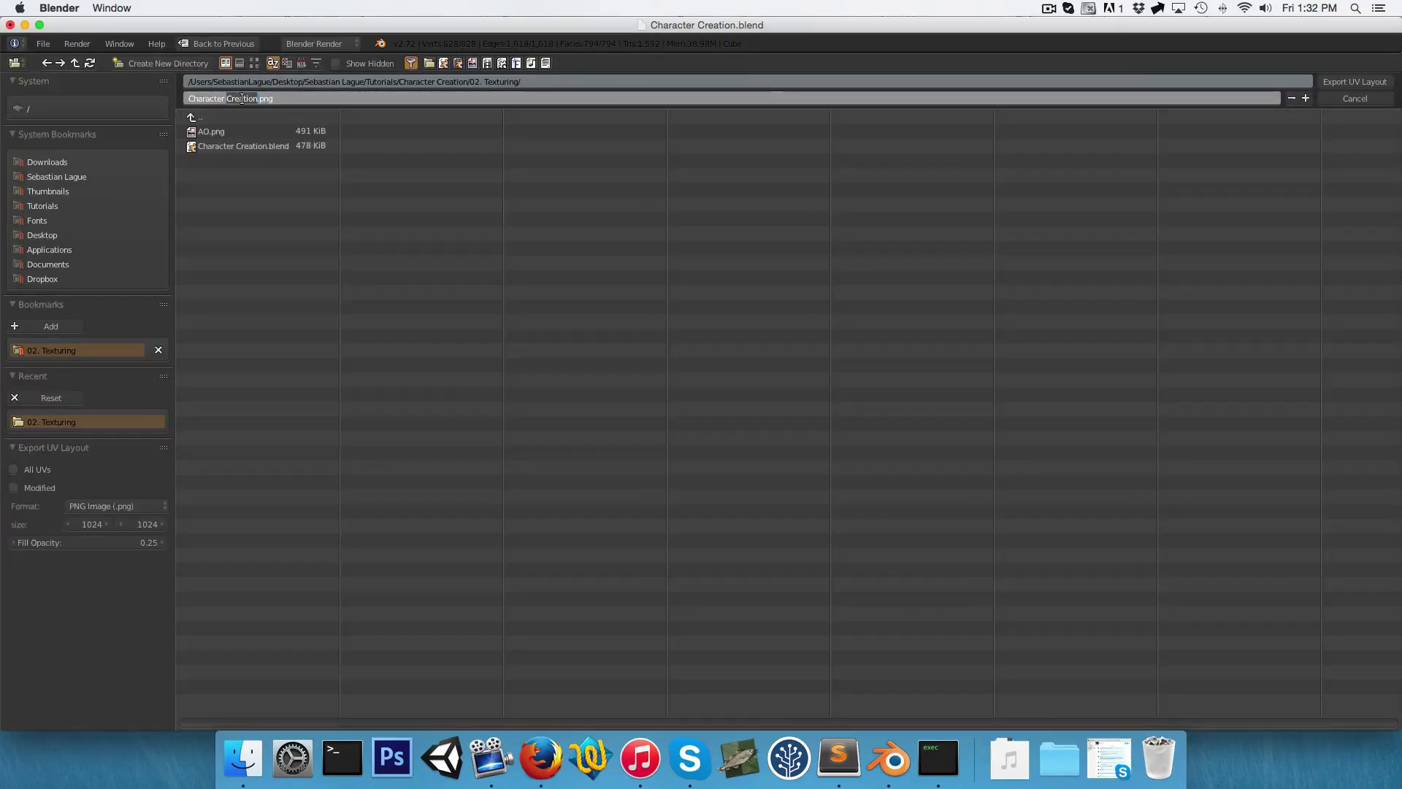
text(UVs)
key(Return)
key(Return)
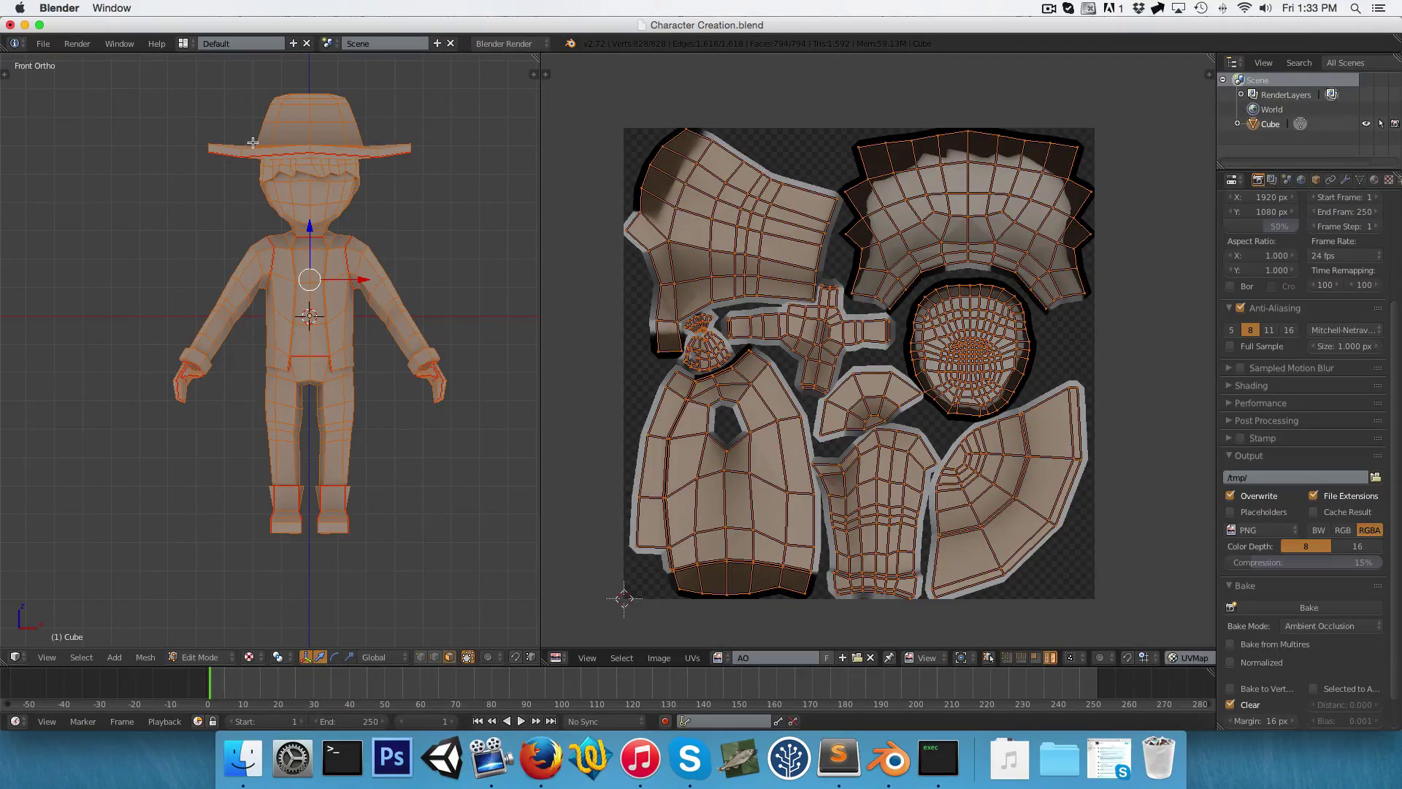
Switch to Finder, browse to Tutorials > Character Creation > 02. Texturing, and open AO.png and Character UVs.png together in Adobe Photoshop CS6
click(241, 759)
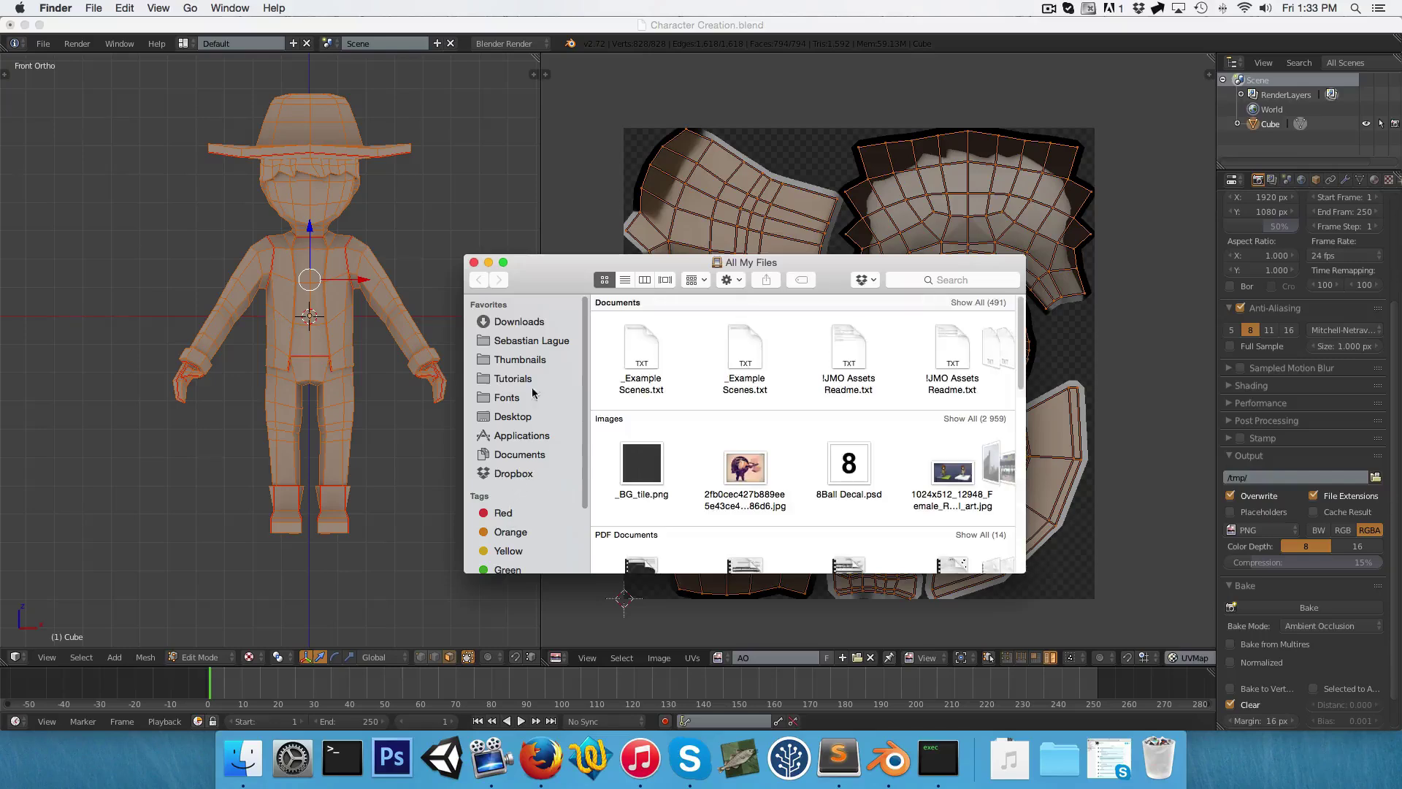
click(526, 378)
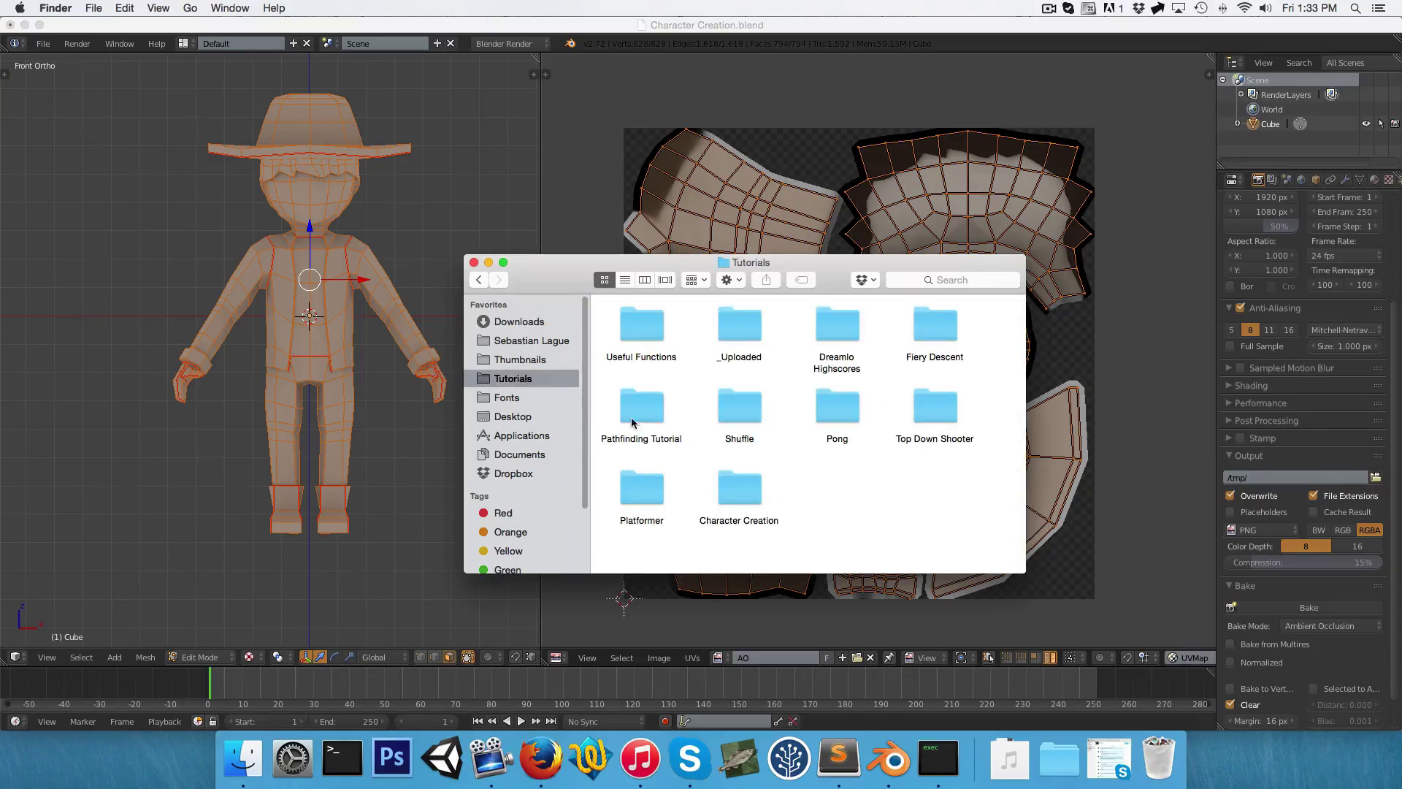
double_click(745, 487)
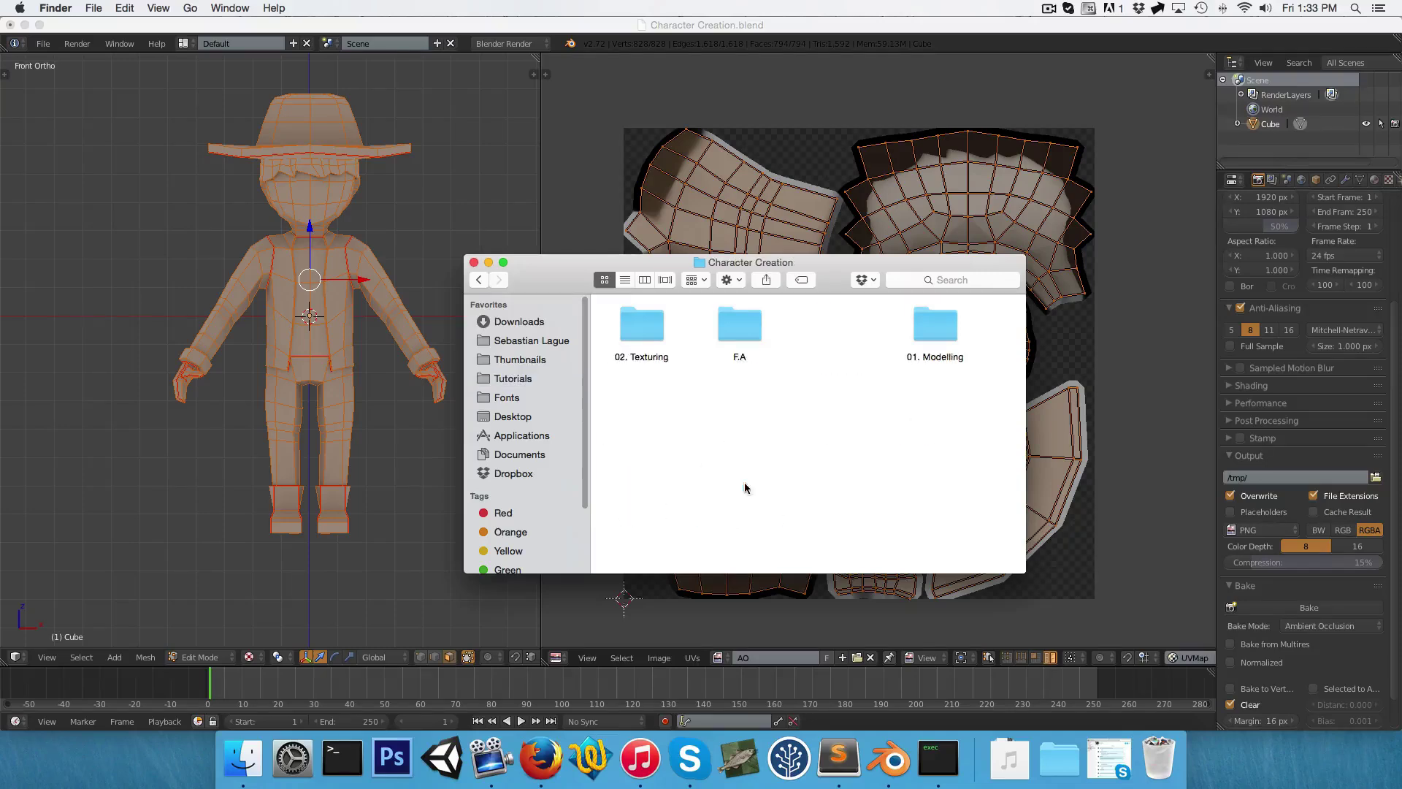
double_click(648, 326)
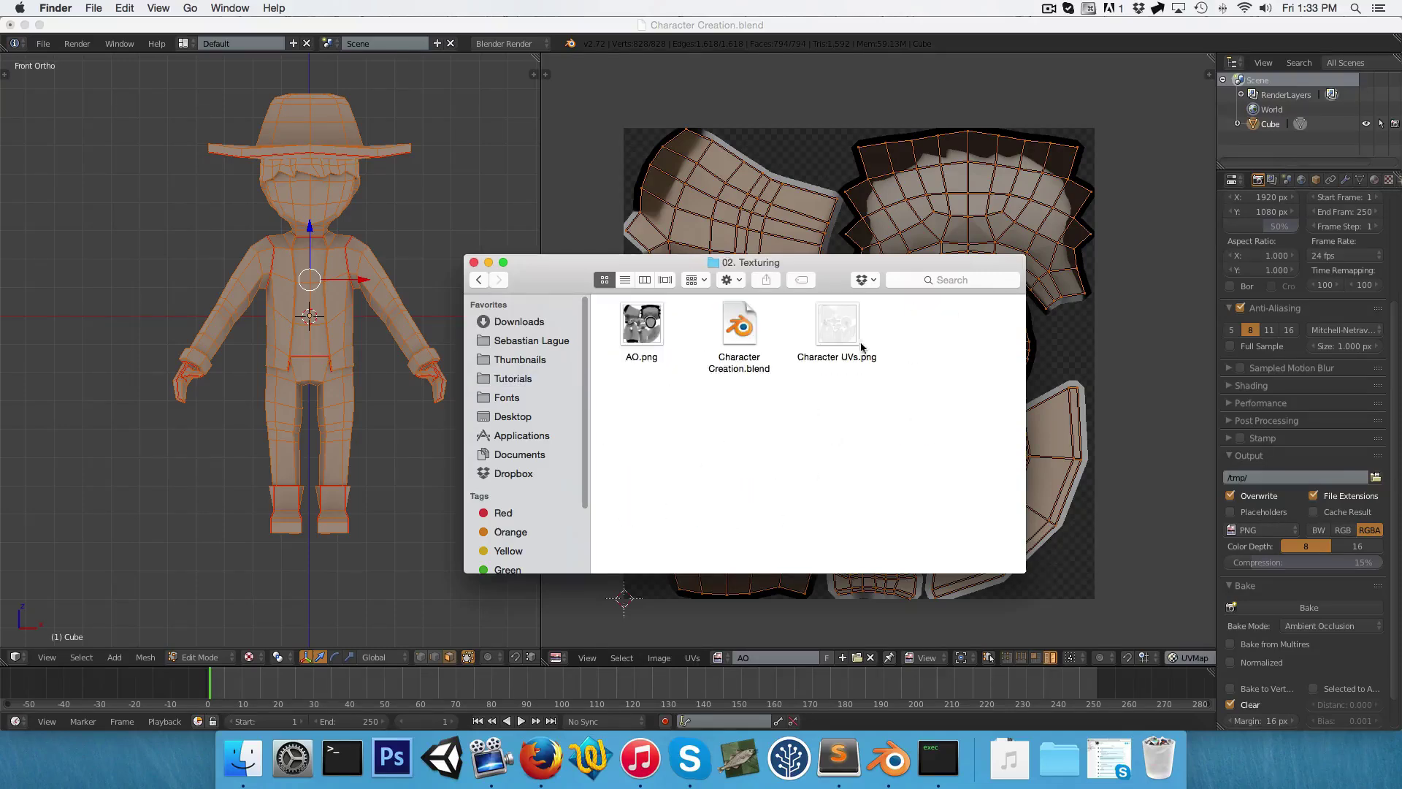
click(830, 330)
super+click(641, 335)
right_click(641, 335)
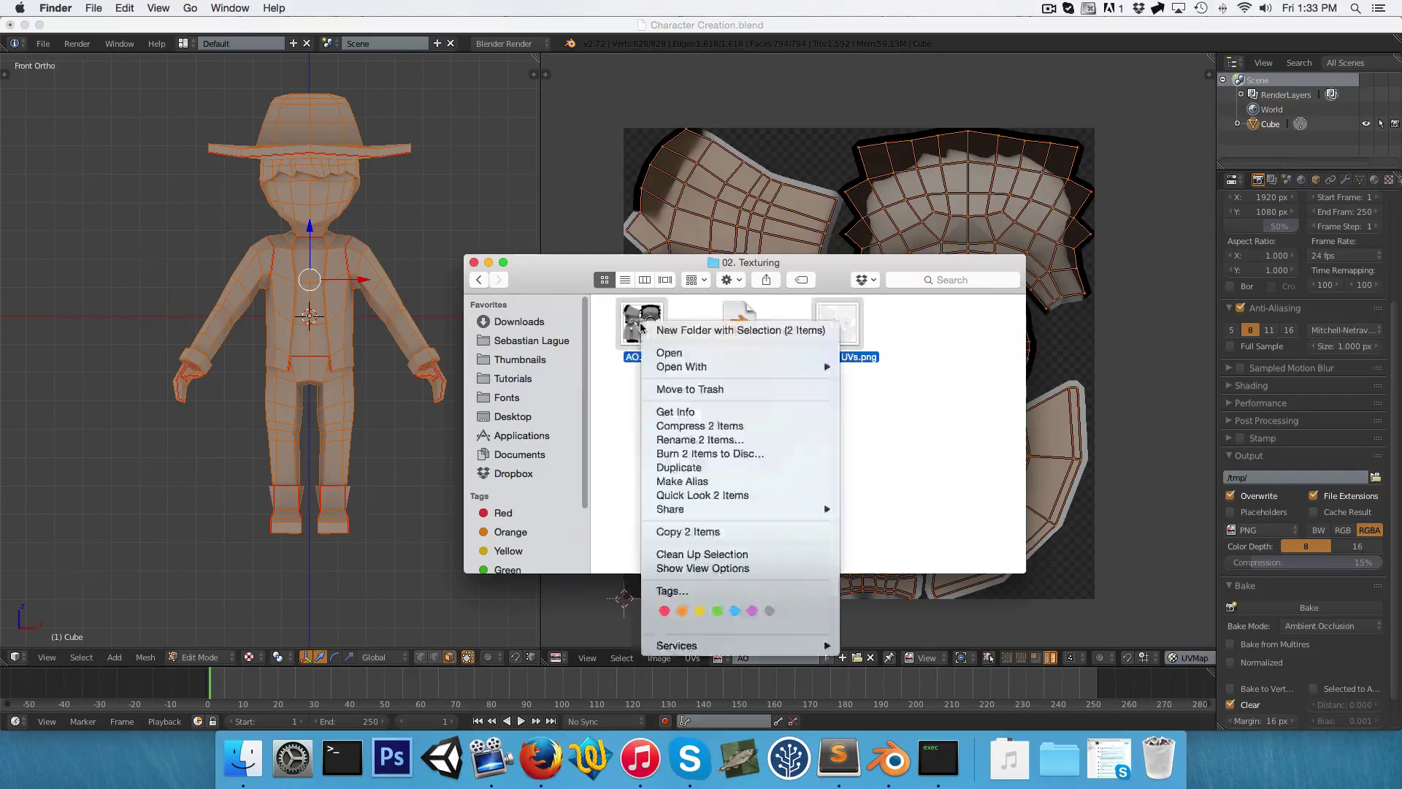
mouse_move(810, 367)
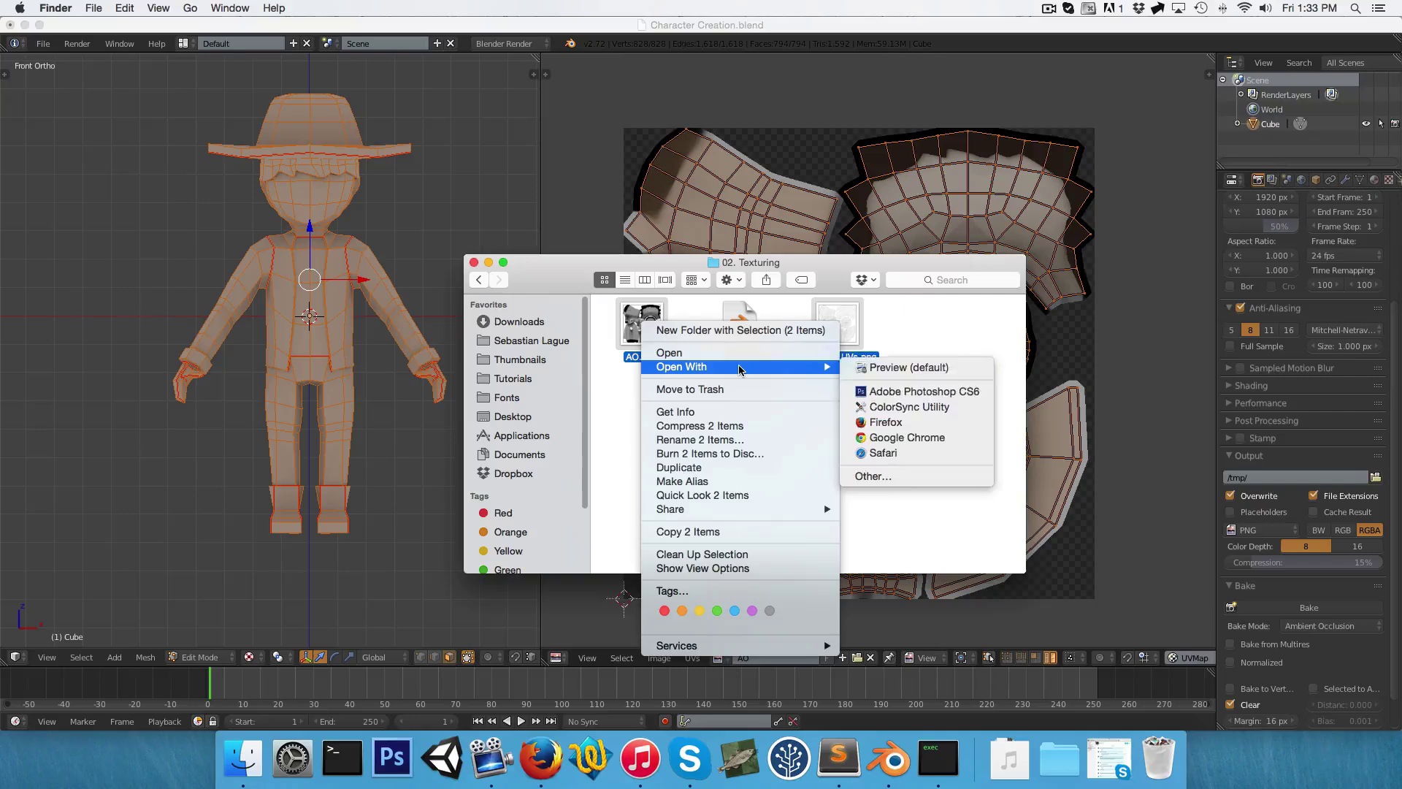
click(942, 392)
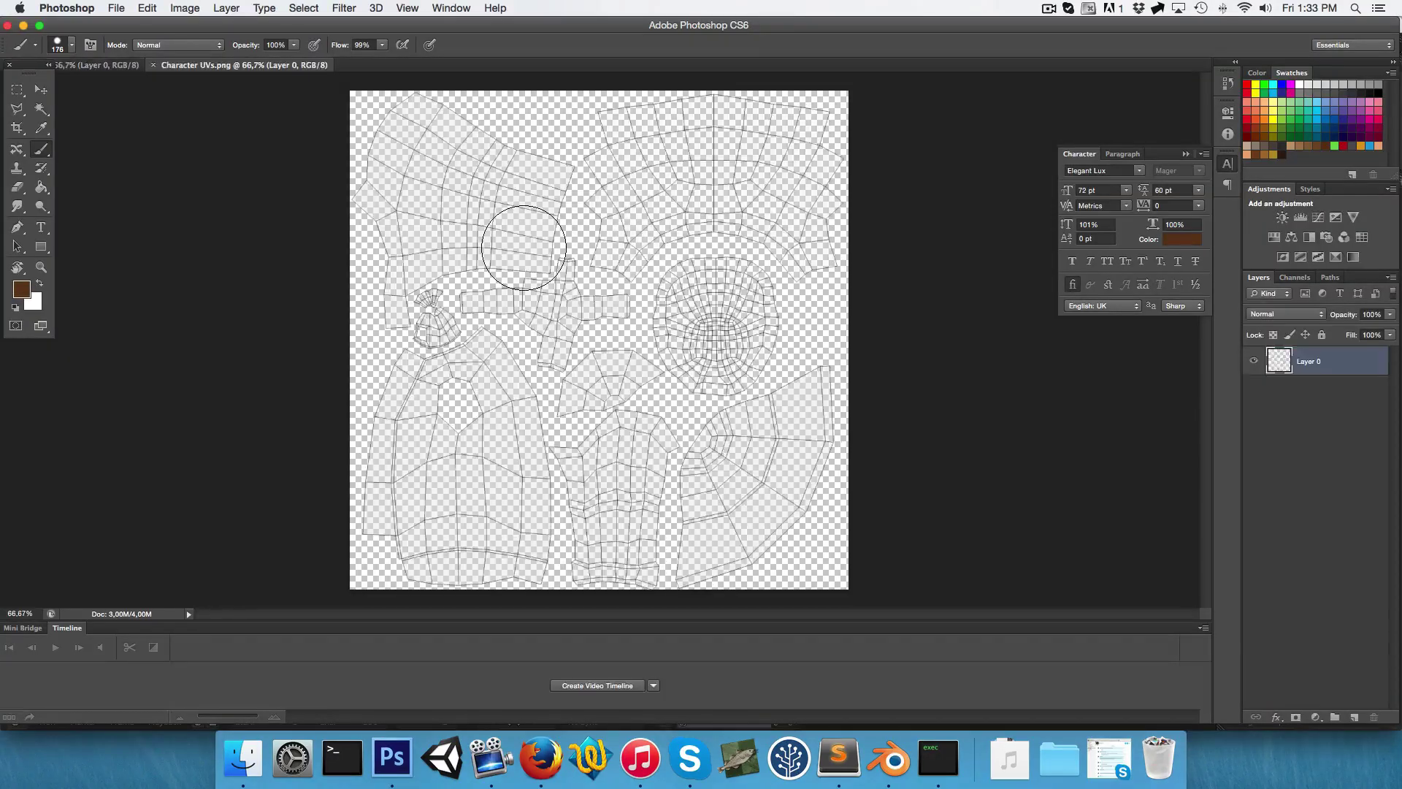
Fill the transparent background of the AO image with the default black using the Paint Bucket
click(85, 66)
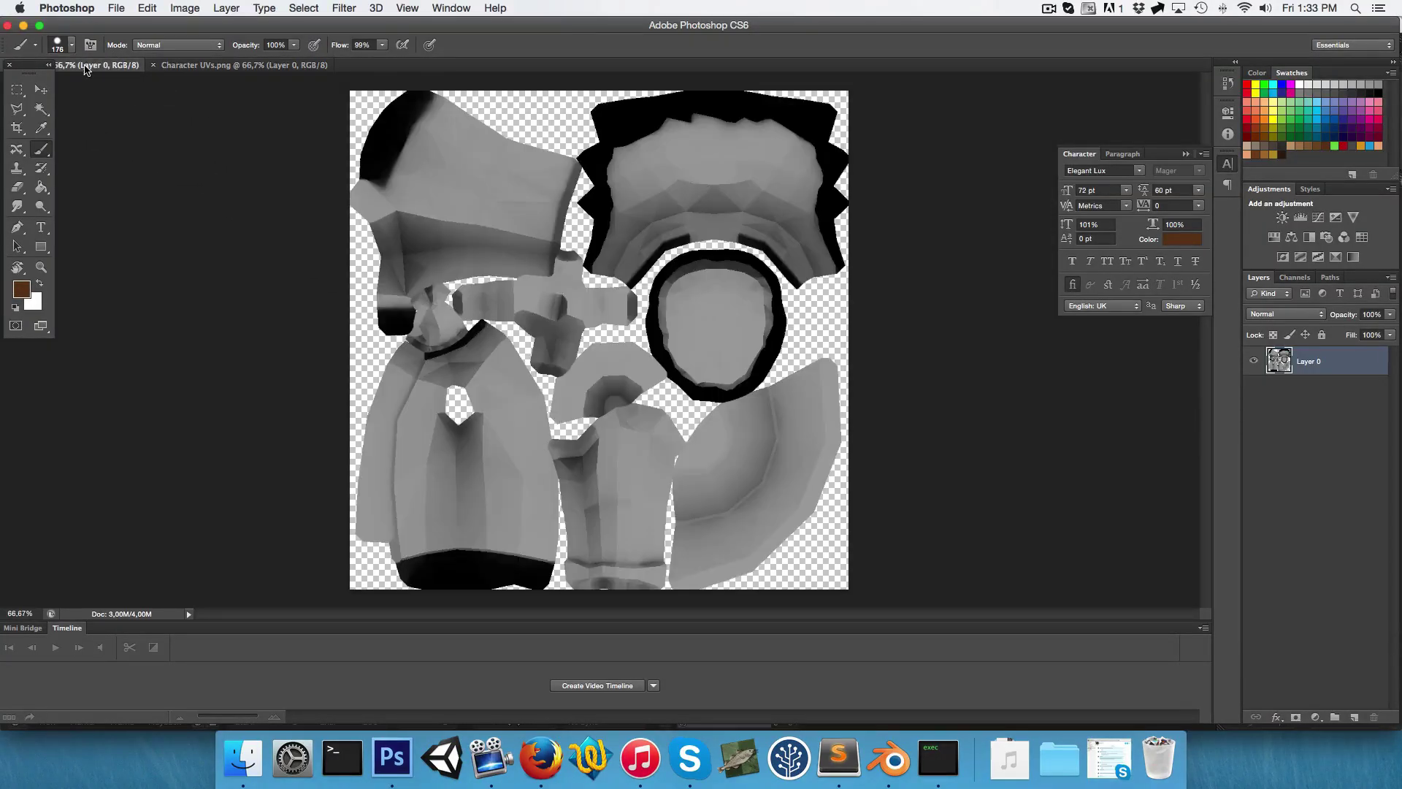
key(d)
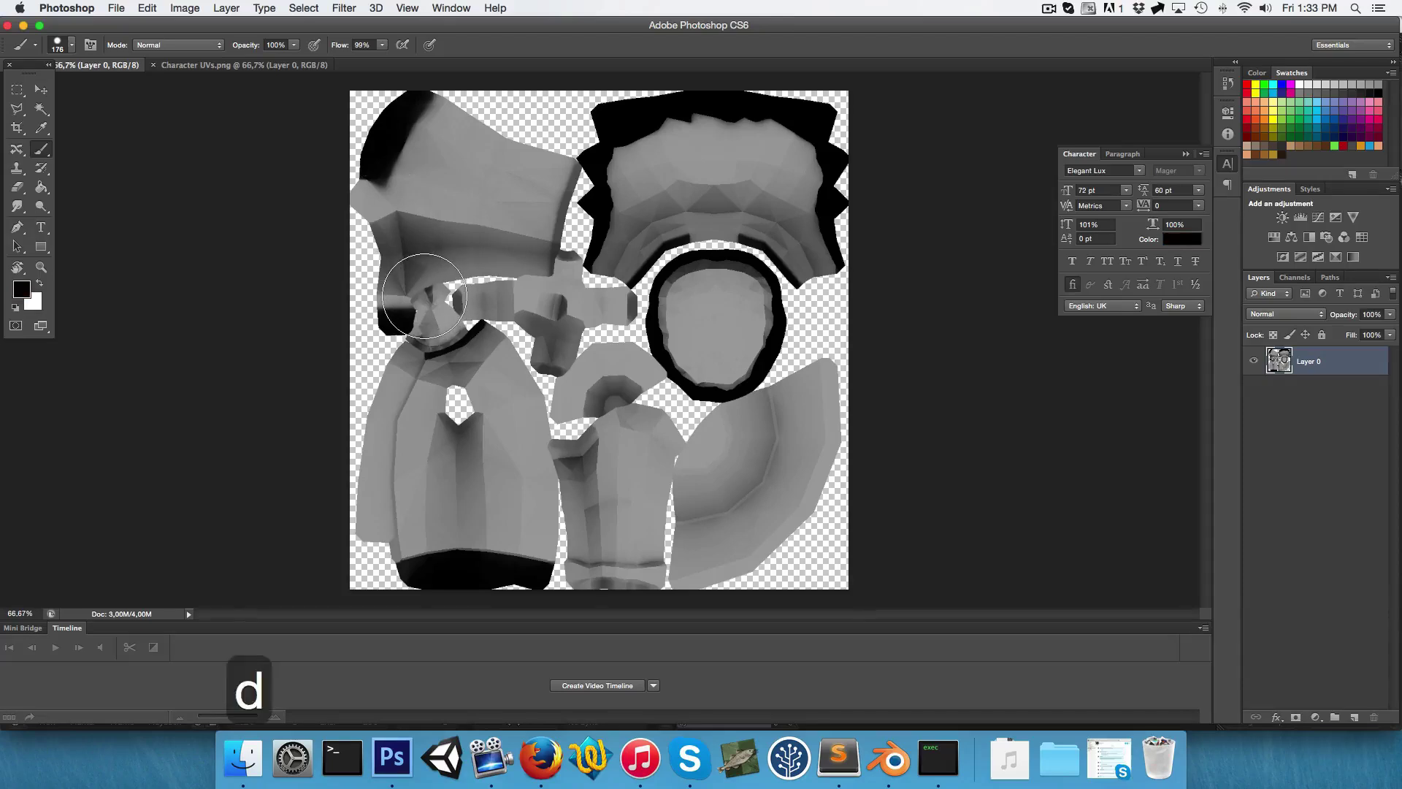
key(g)
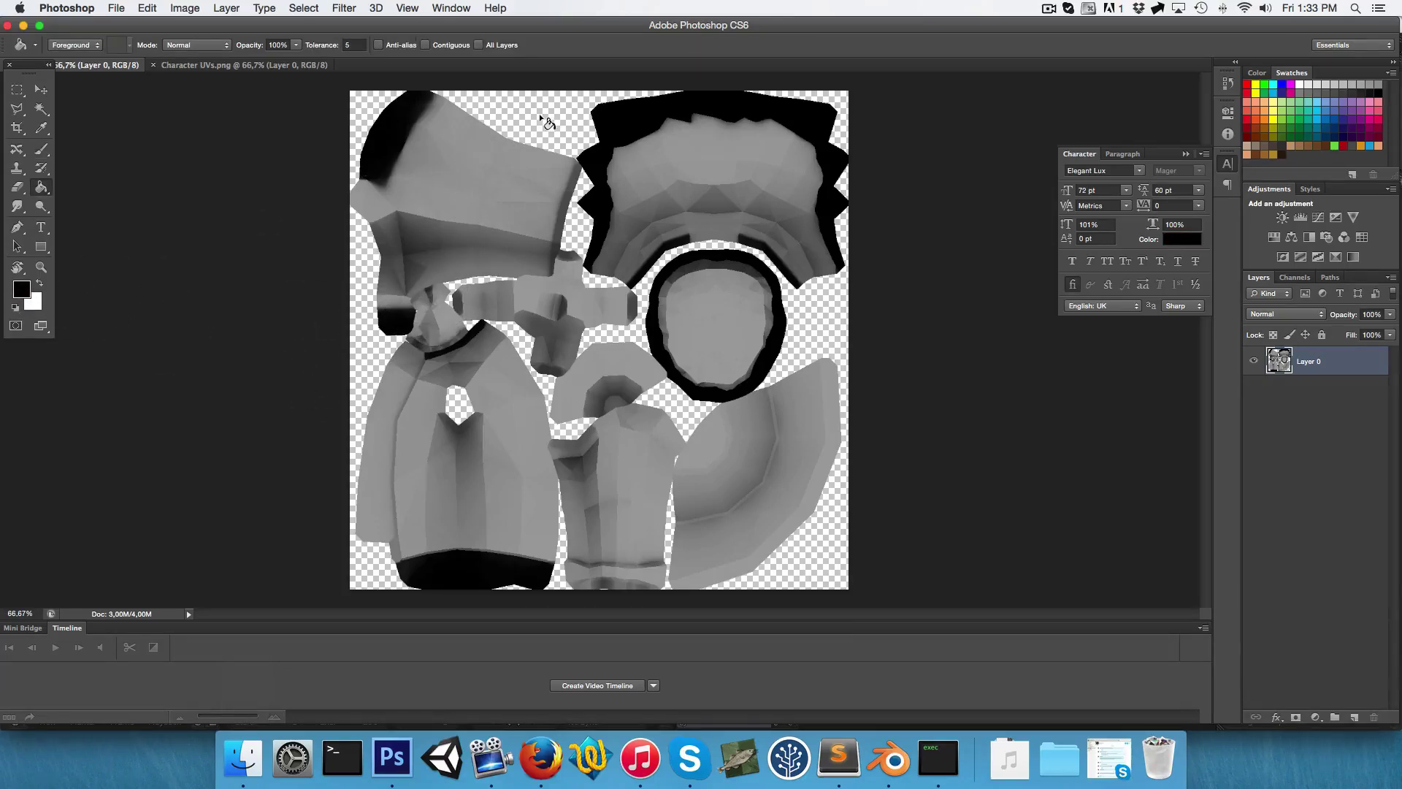
click(586, 173)
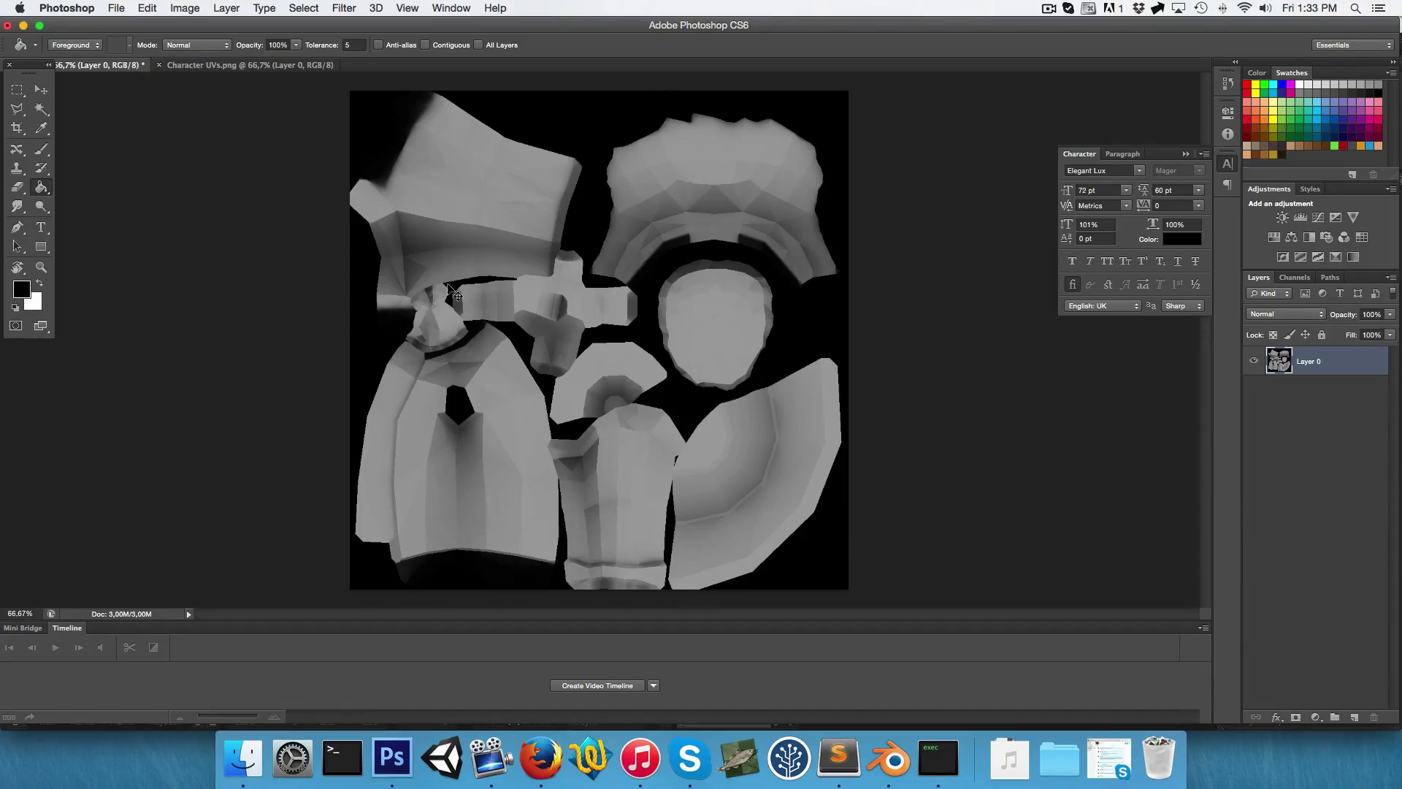
Copy the whole AO image into the Character UVs document and place its layer beneath the UV wireframe layer
key(super+a)
key(super+c)
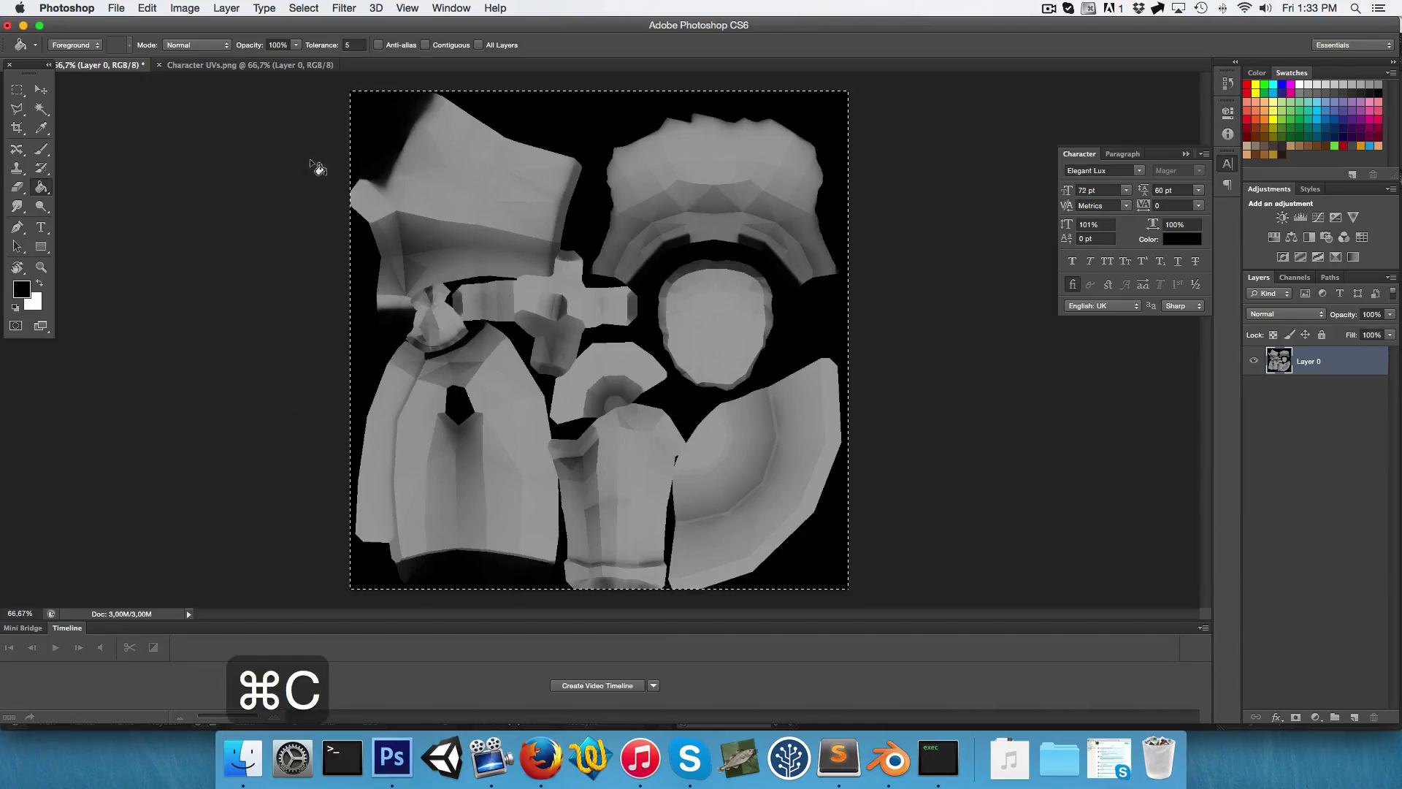
click(225, 69)
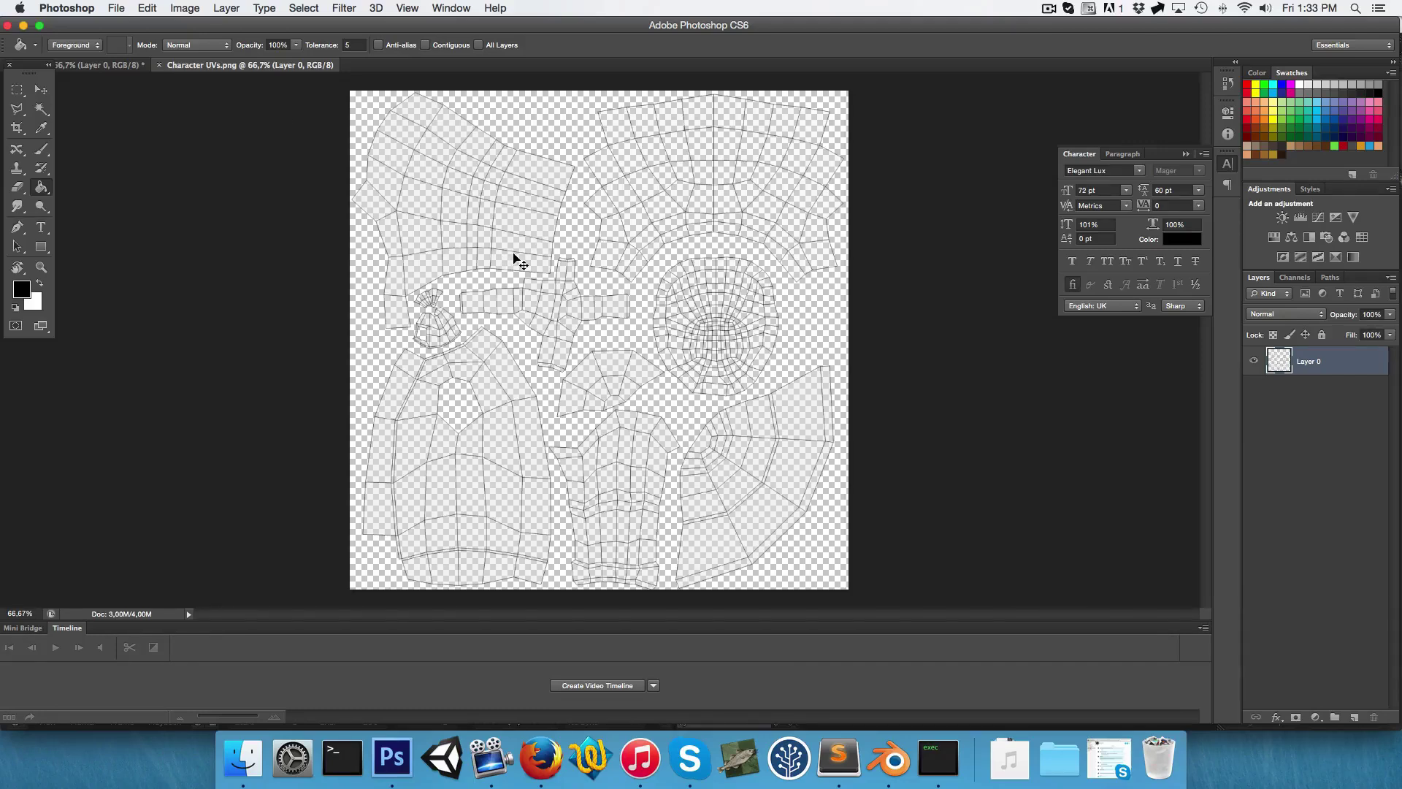
key(super+v)
drag(1270, 361, 1283, 399)
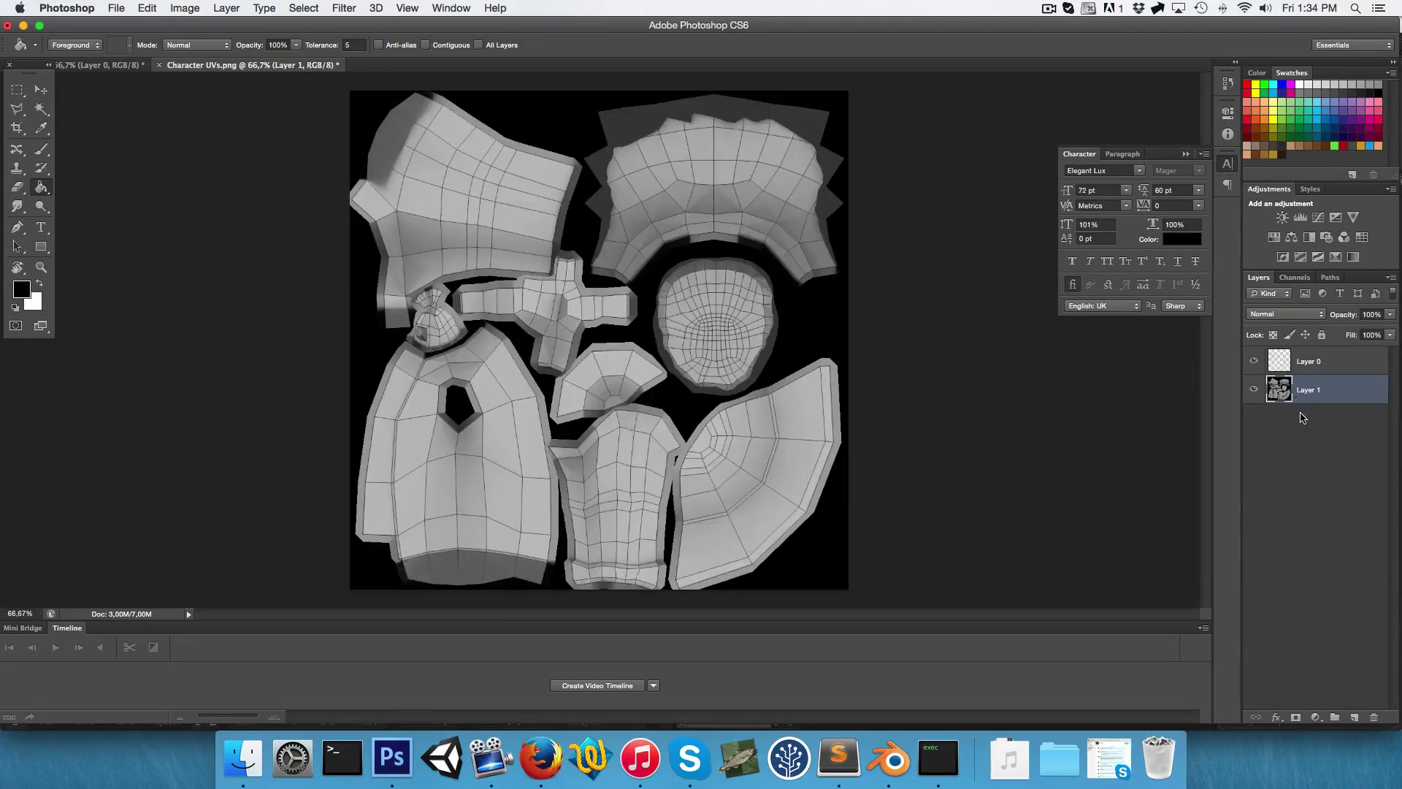
Set the blend mode of both the UV wireframe layer and the AO layer to Multiply
shift+click(1295, 367)
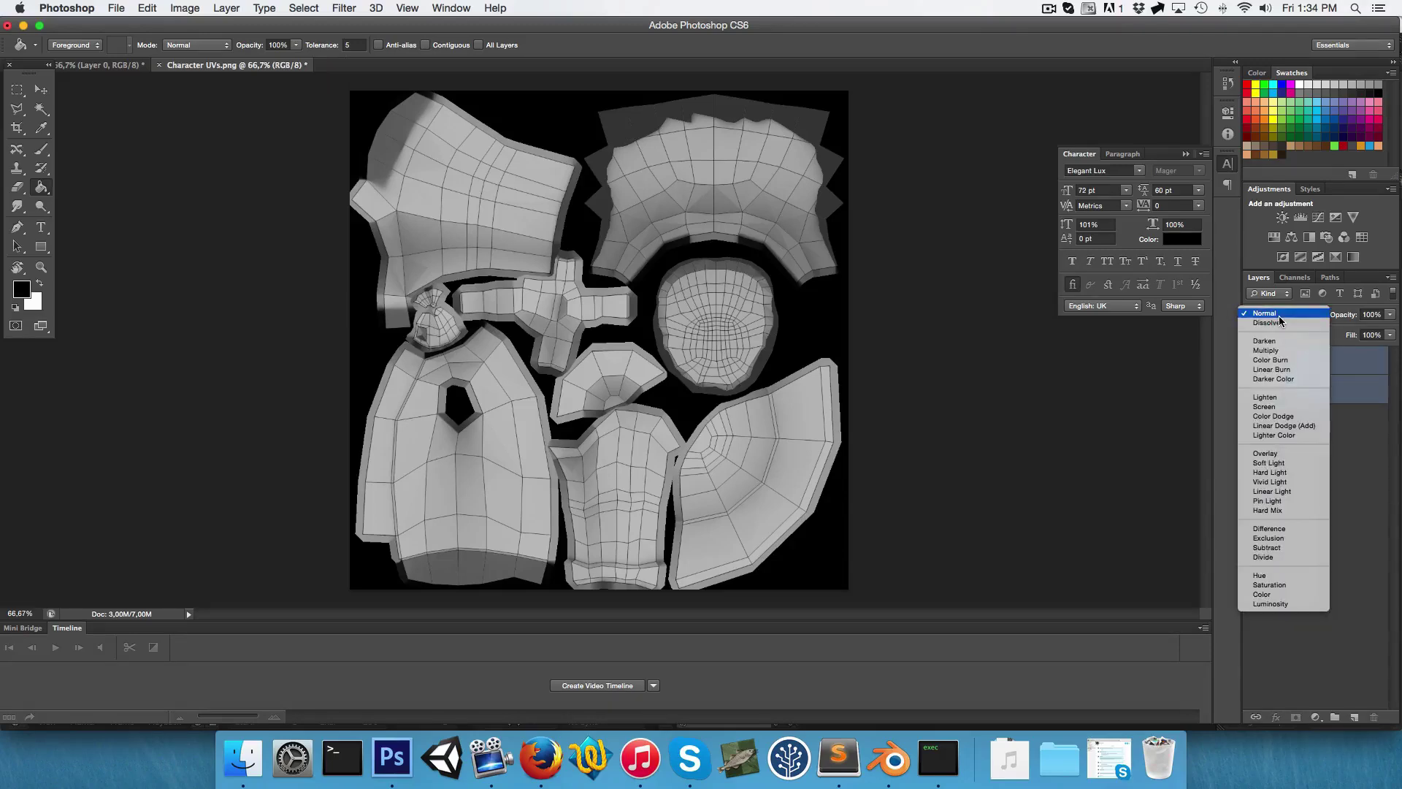
click(1281, 313)
click(1288, 354)
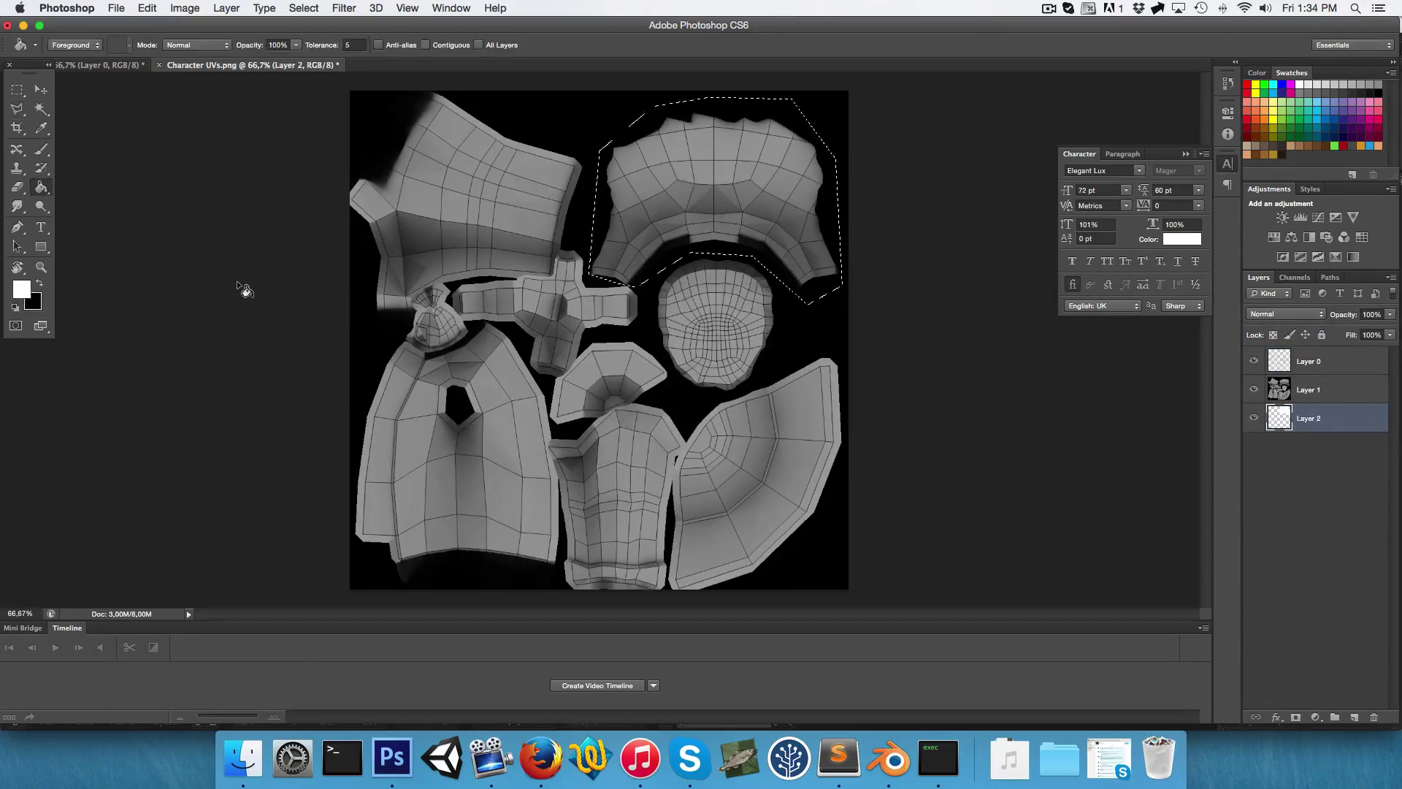
Choose red (da430e) as the foreground colour and fill the character's UV islands with it, each part on its own named layer
click(21, 289)
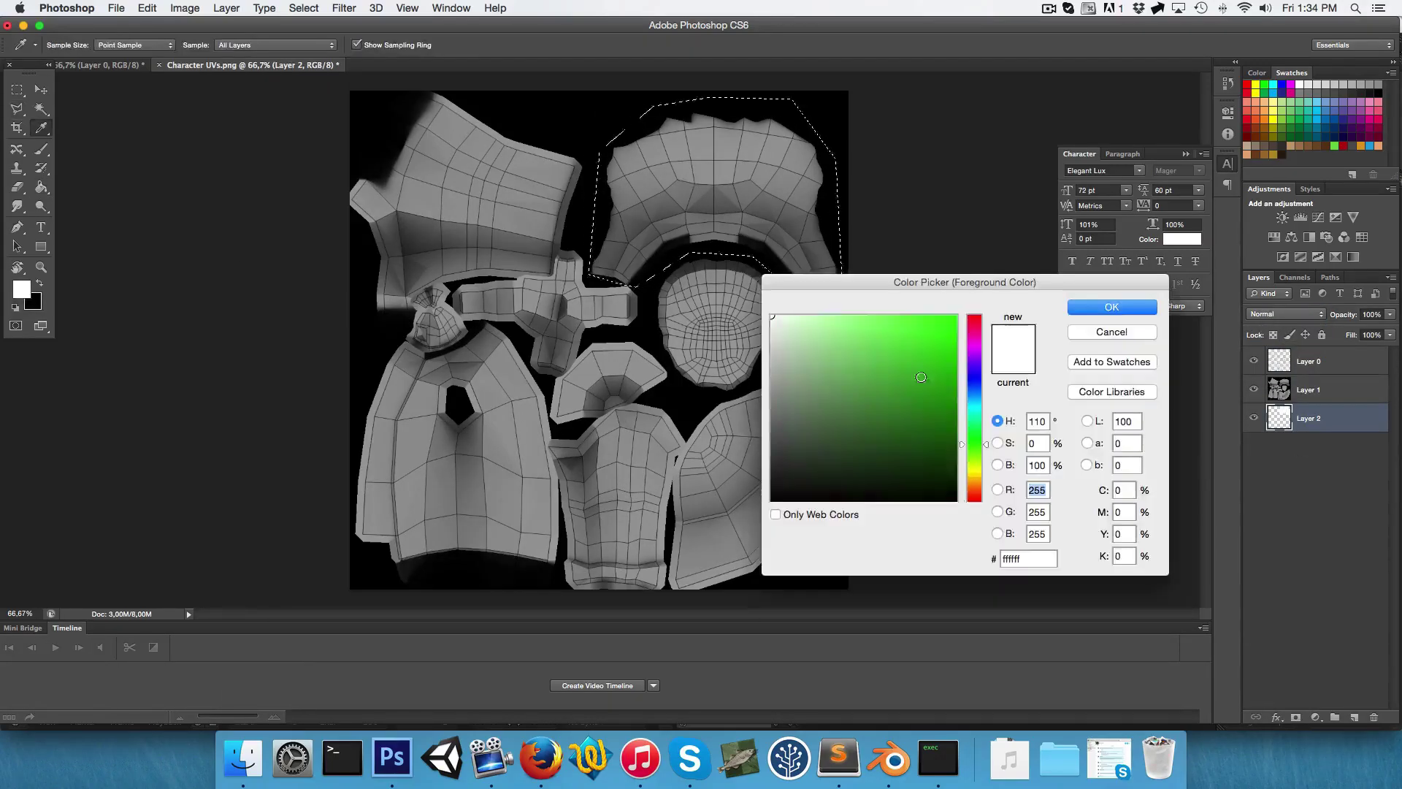
click(1111, 306)
key(alt+BackSpace)
key(i)
click(21, 289)
click(945, 342)
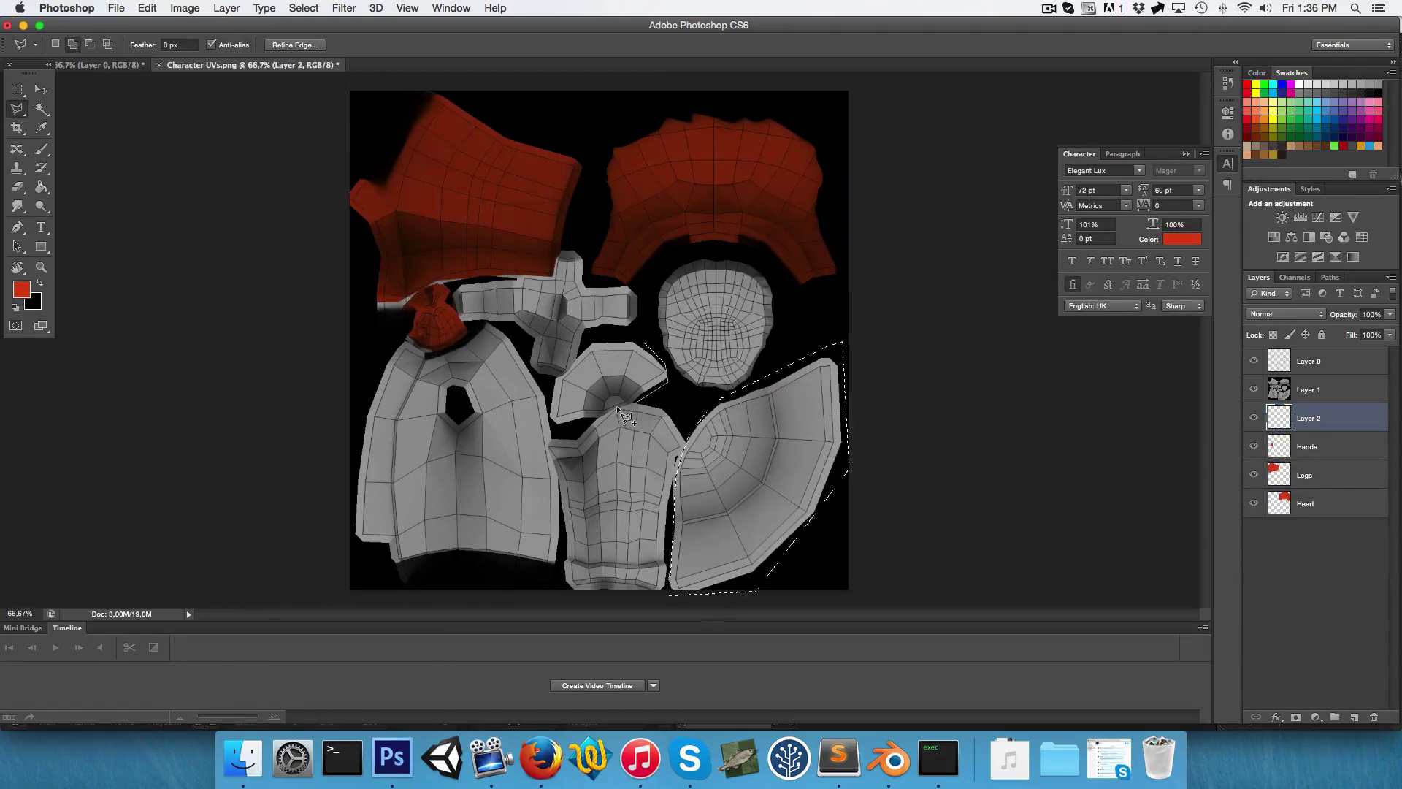
key(alt+BackSpace)
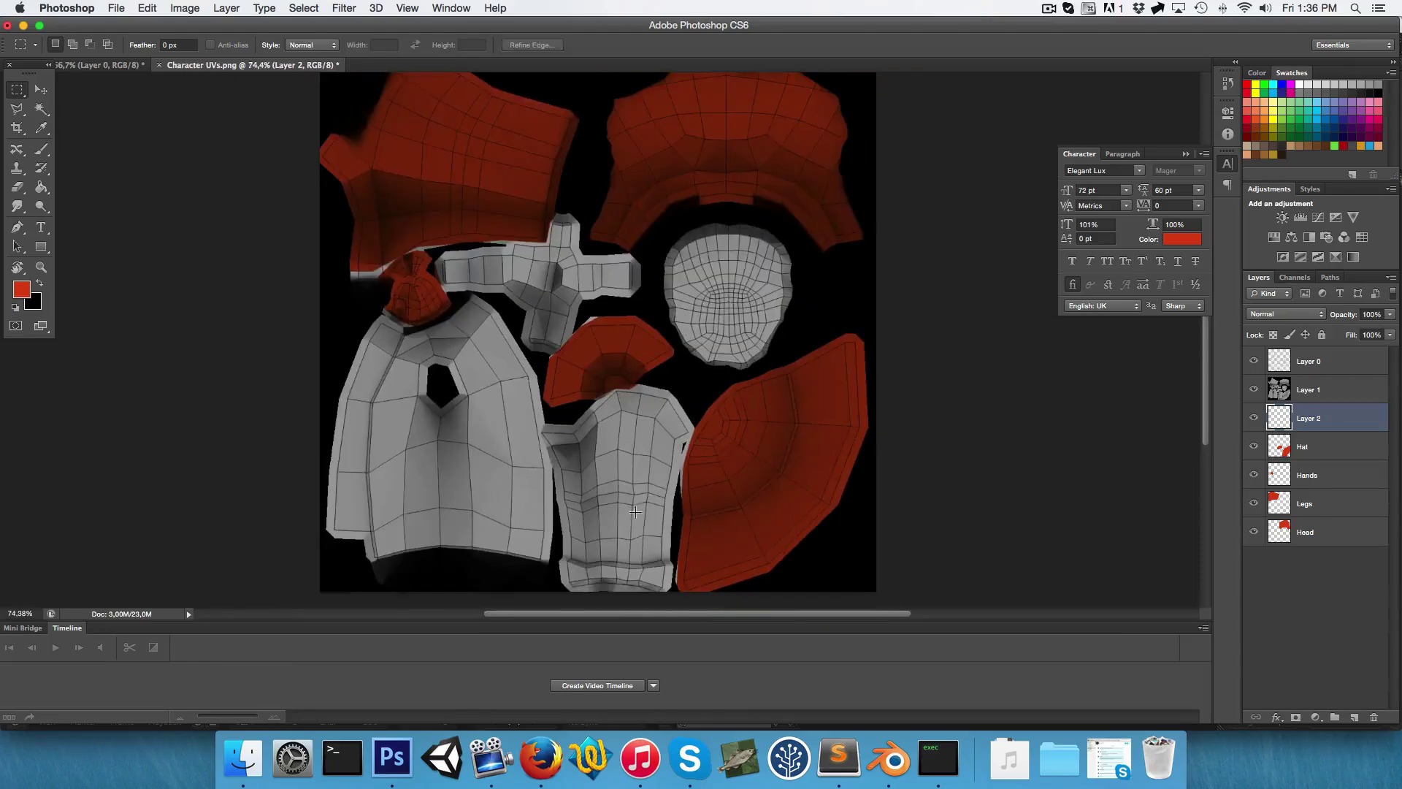
key(Return)
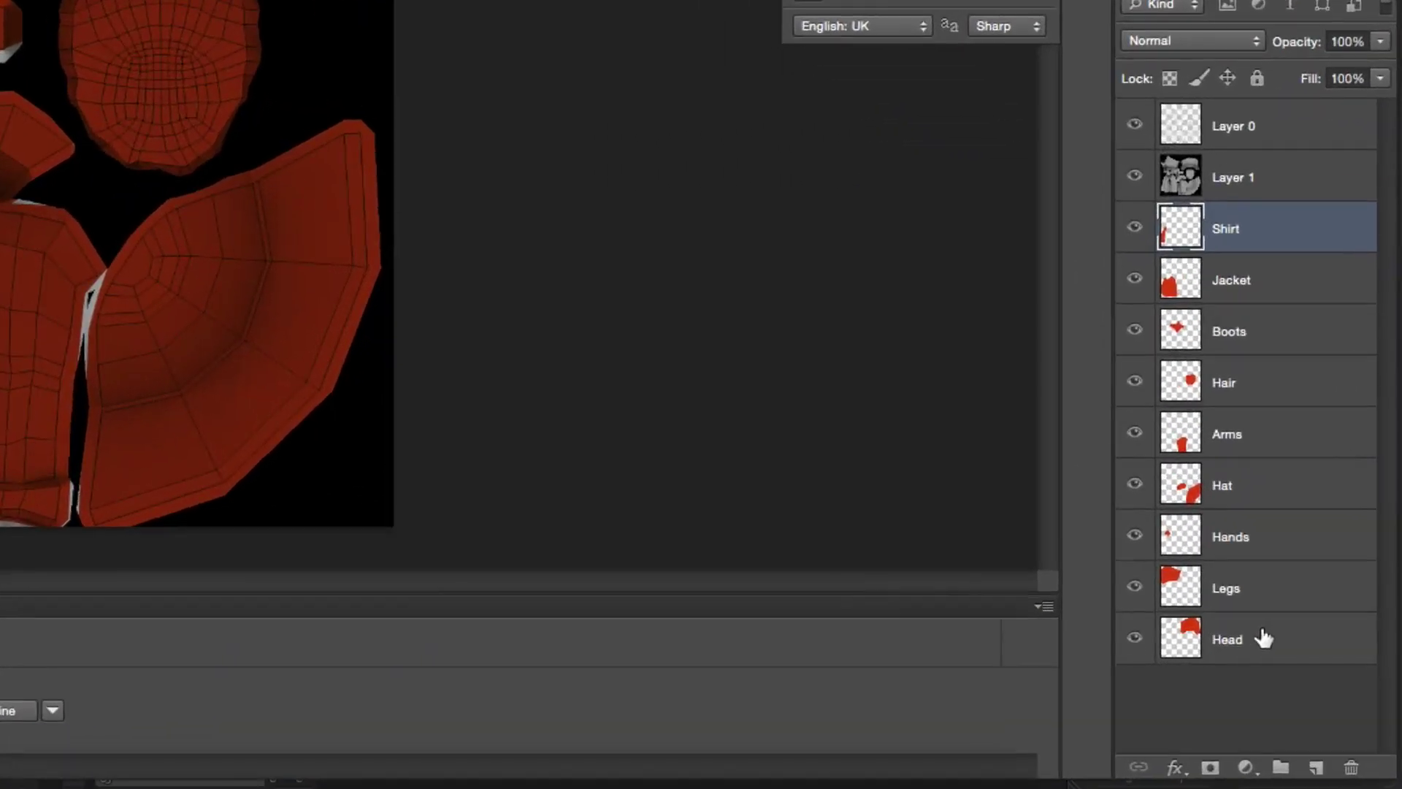
Lock the transparent pixels of all body-part layers from Shirt down to Head
shift+click(1241, 640)
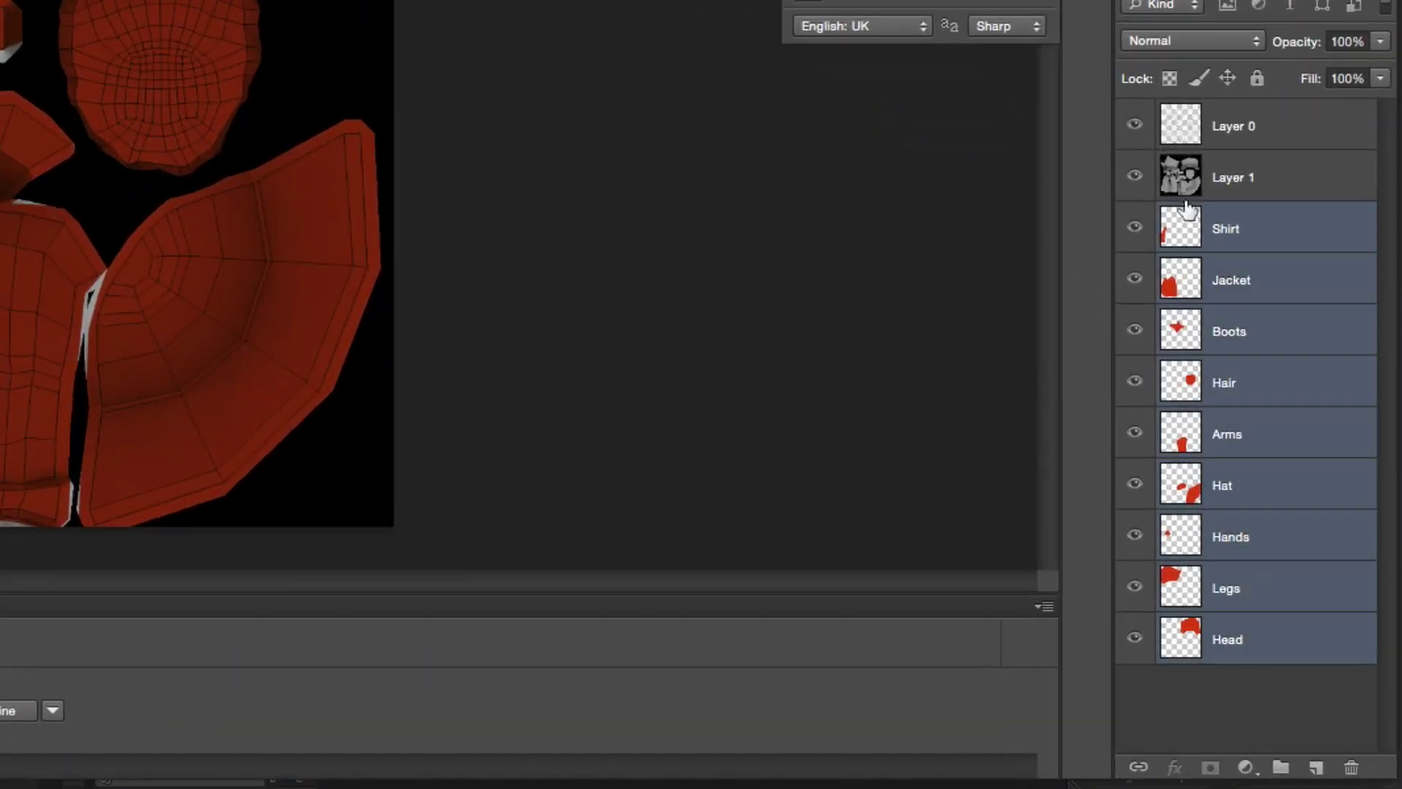
click(1168, 76)
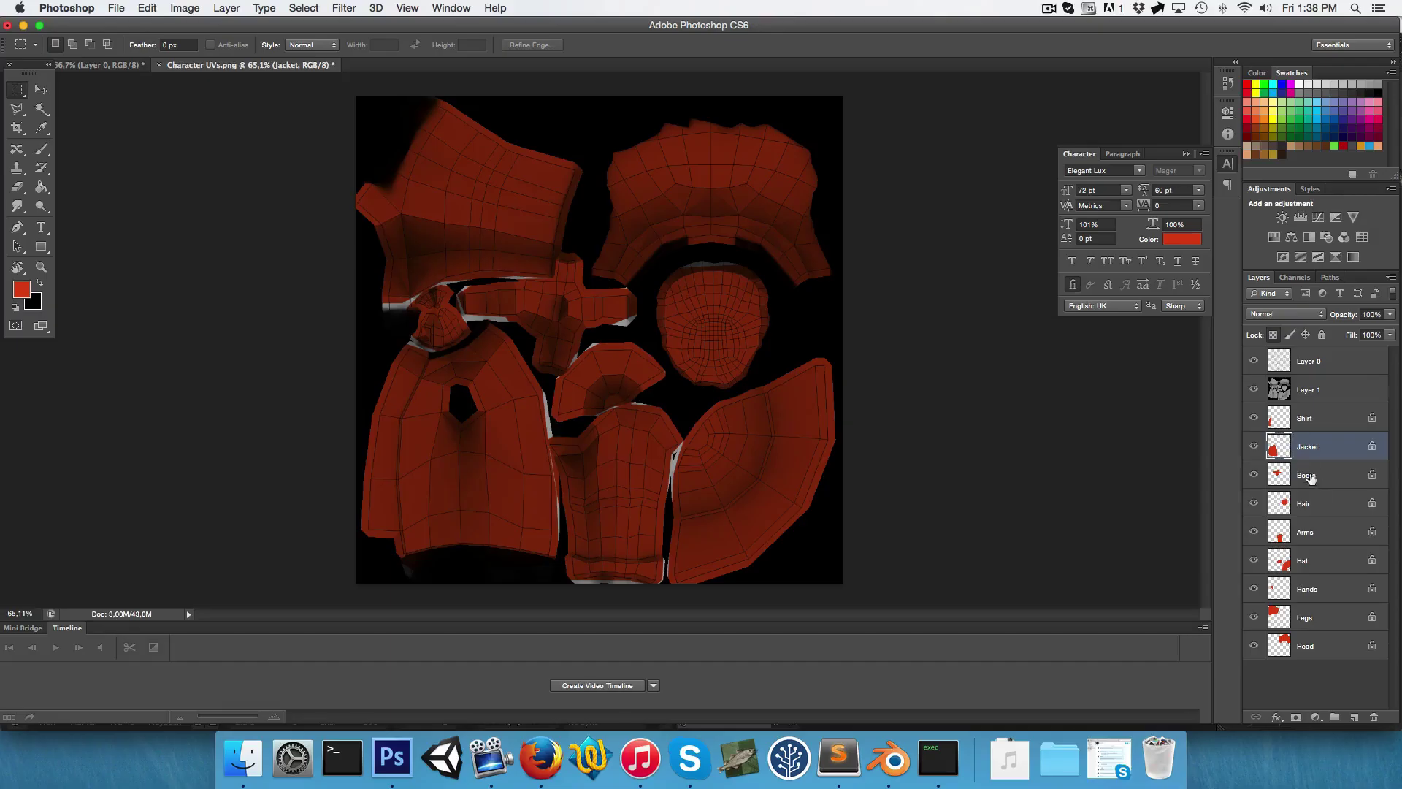
Paint the Boots layer green with the Brush tool, using foreground colour 0eda8f
click(1229, 327)
key(b)
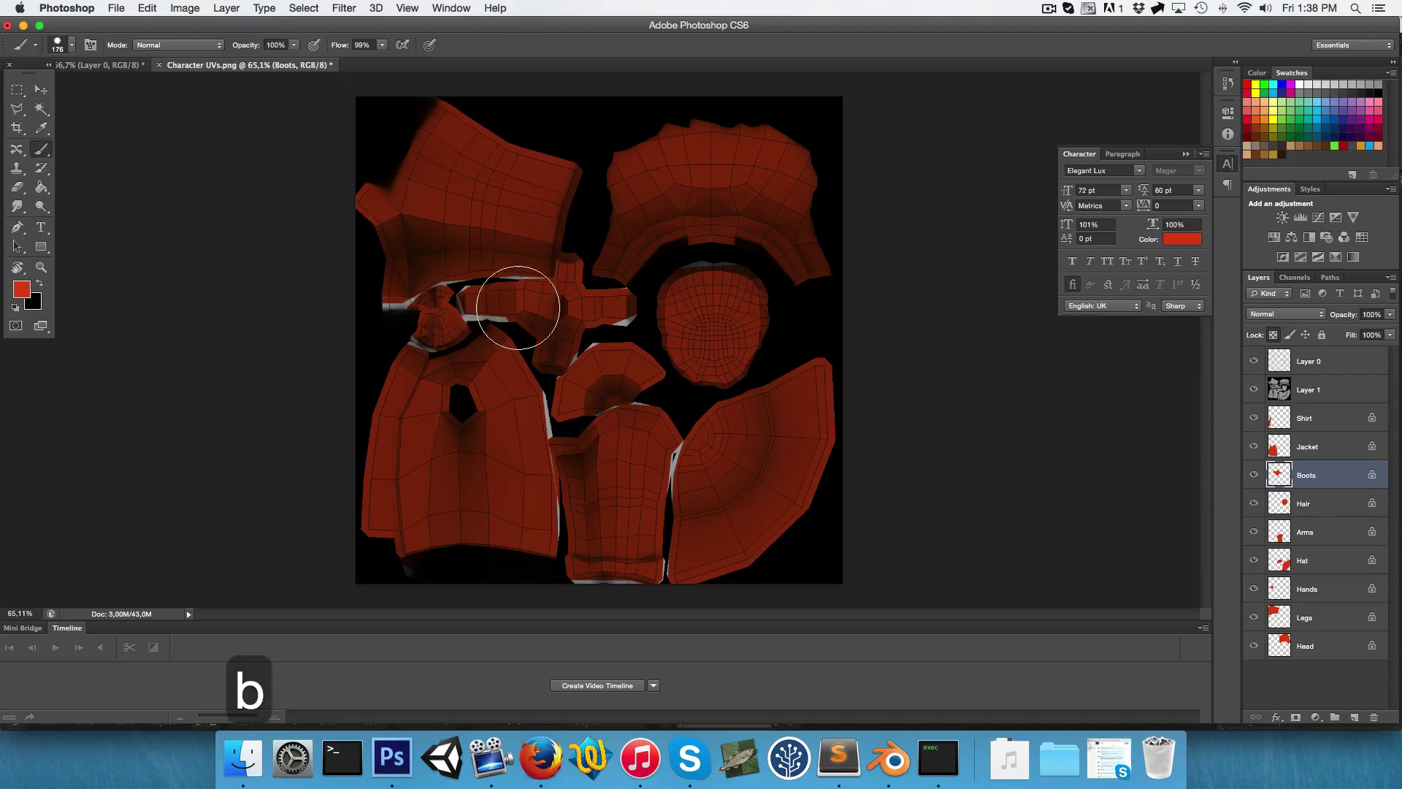
click(22, 289)
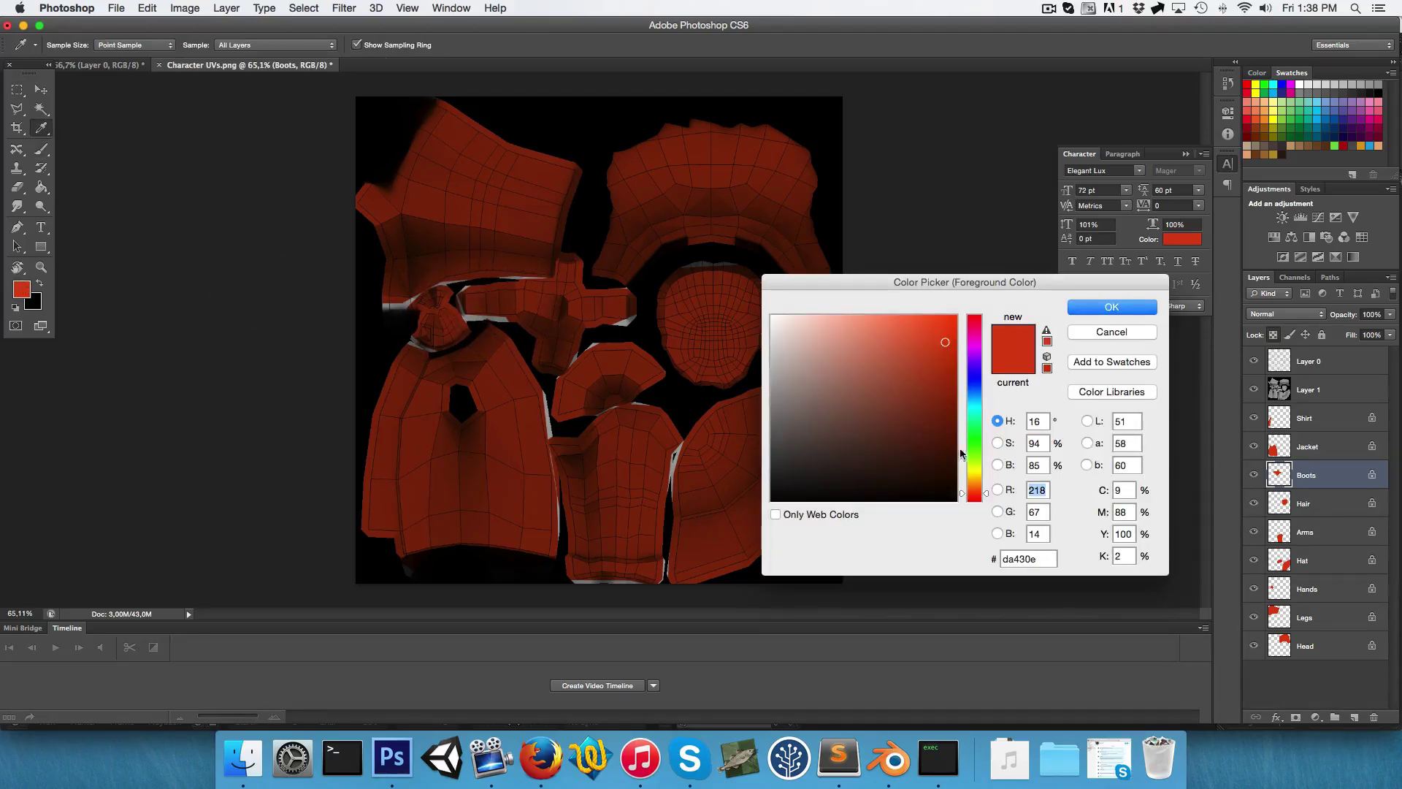
click(974, 447)
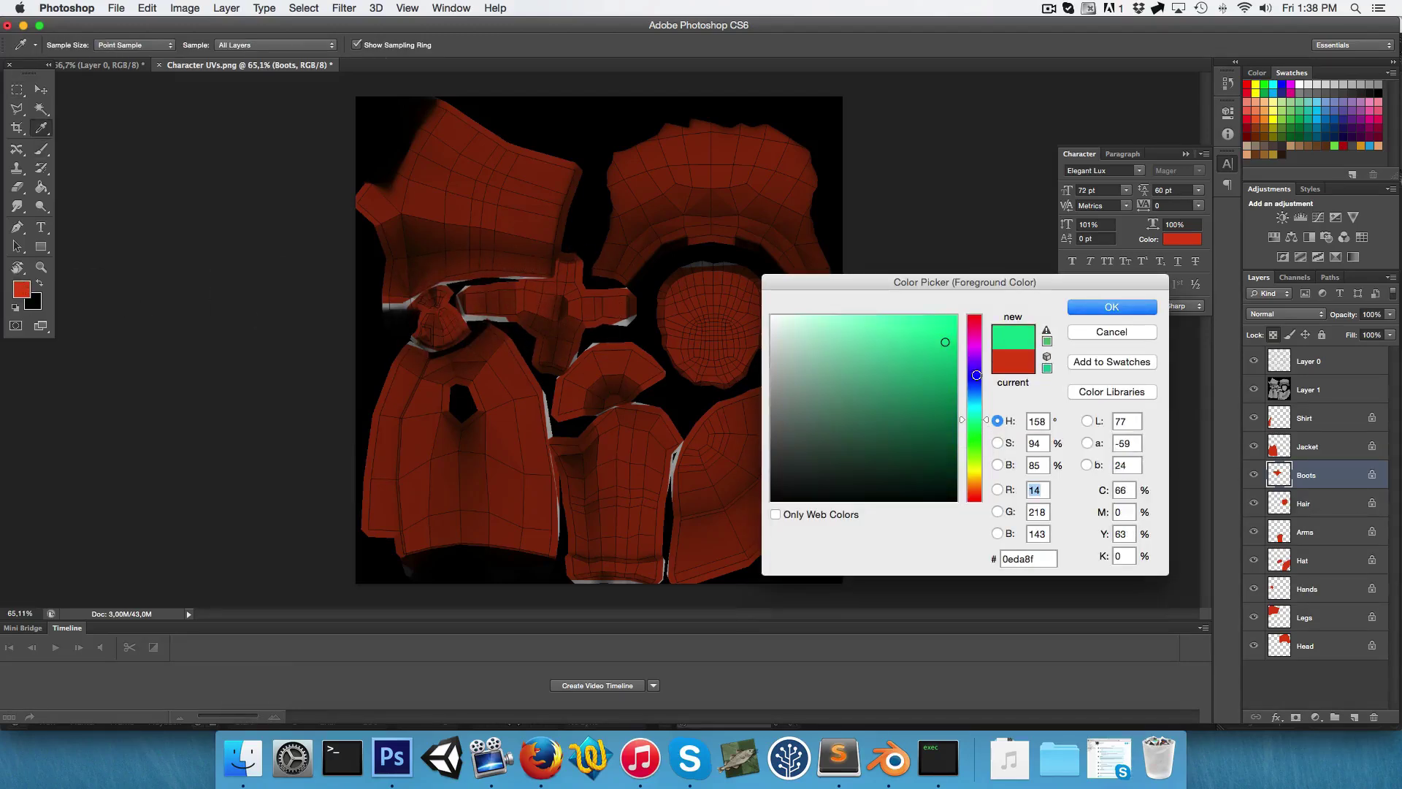
key(Return)
drag(504, 347, 494, 320)
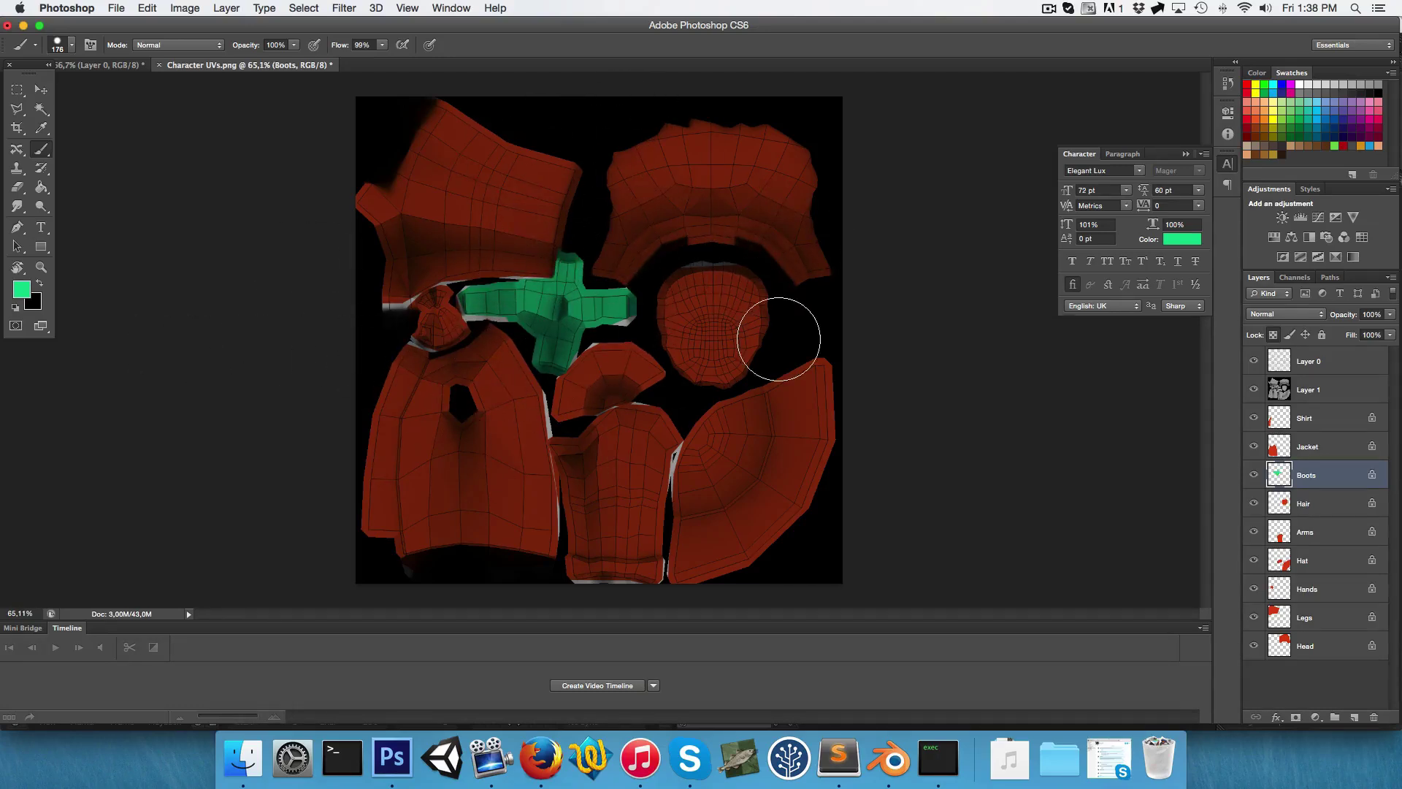
Save the layered document as Character Texture.psd in the 02. Texturing folder with Maximize Compatibility on
key(super+s)
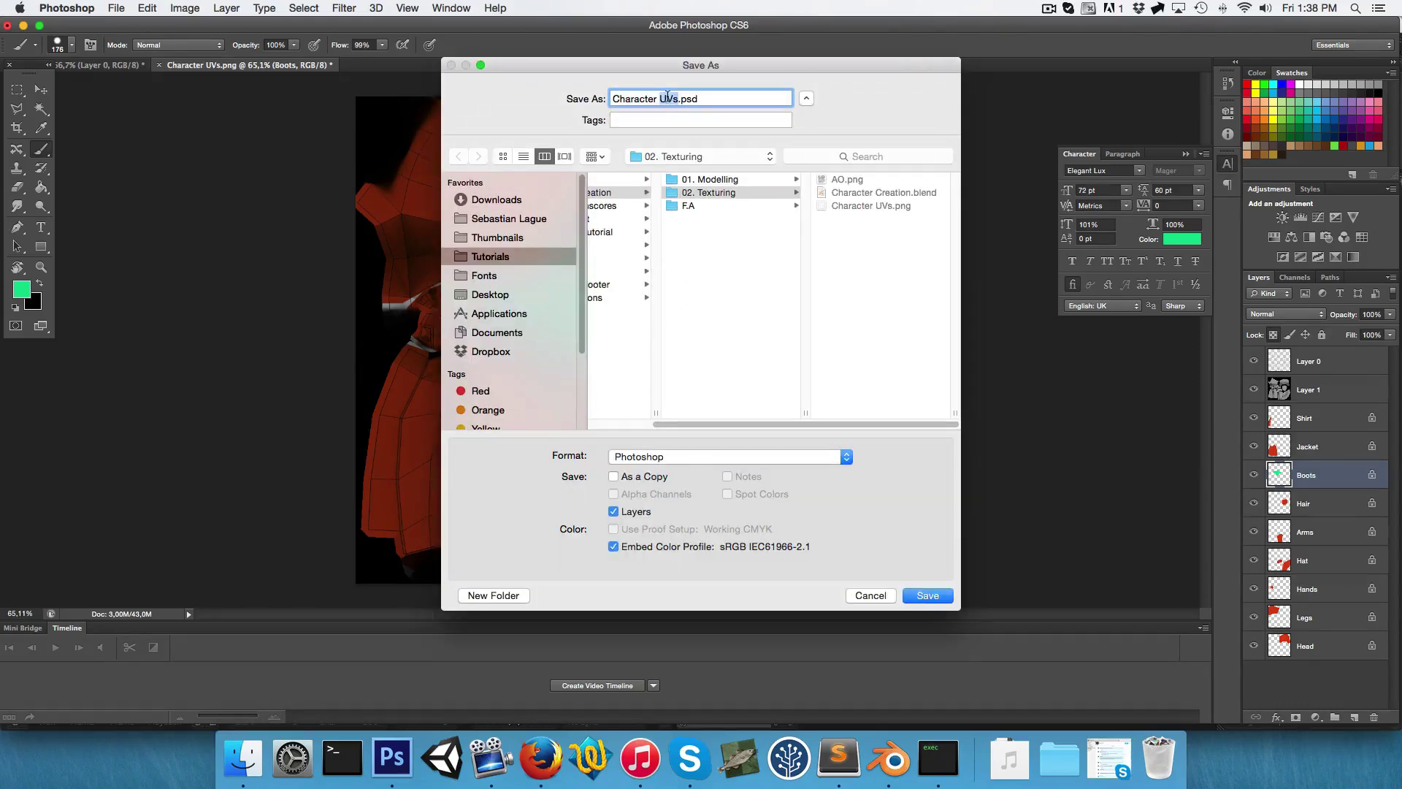
text(Texture)
key(Return)
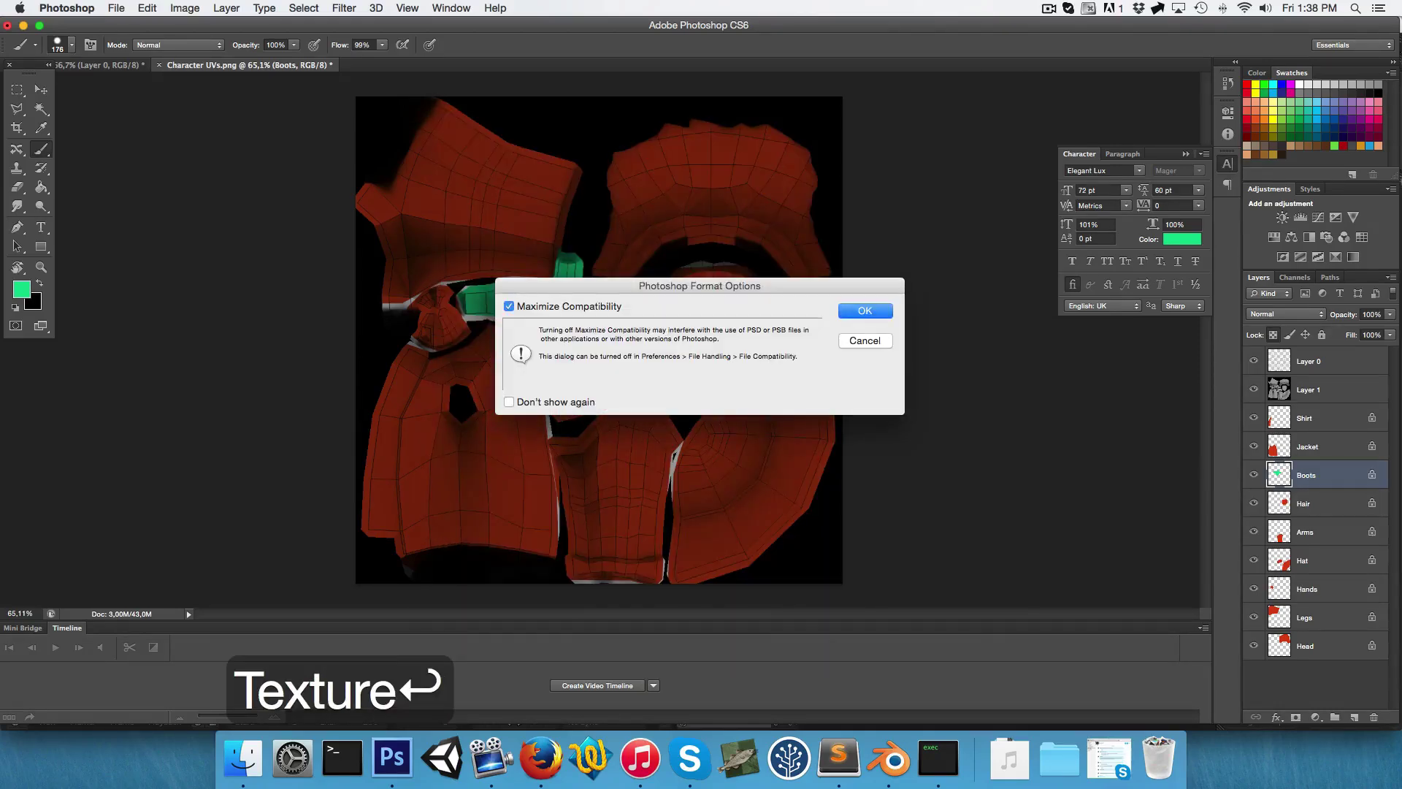
key(Return)
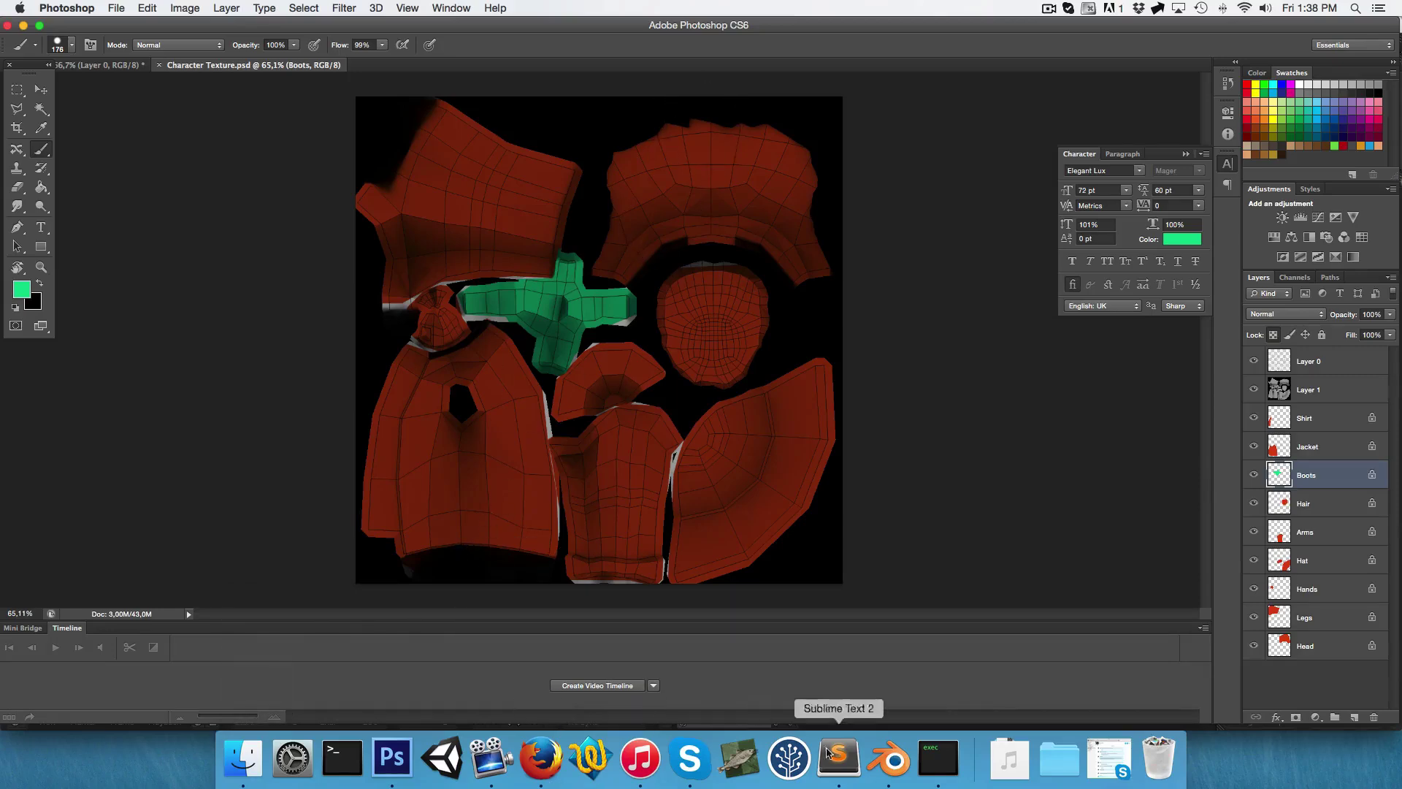
Switch to Blender and open Character Texture.psd as the image in the UV editor
click(889, 759)
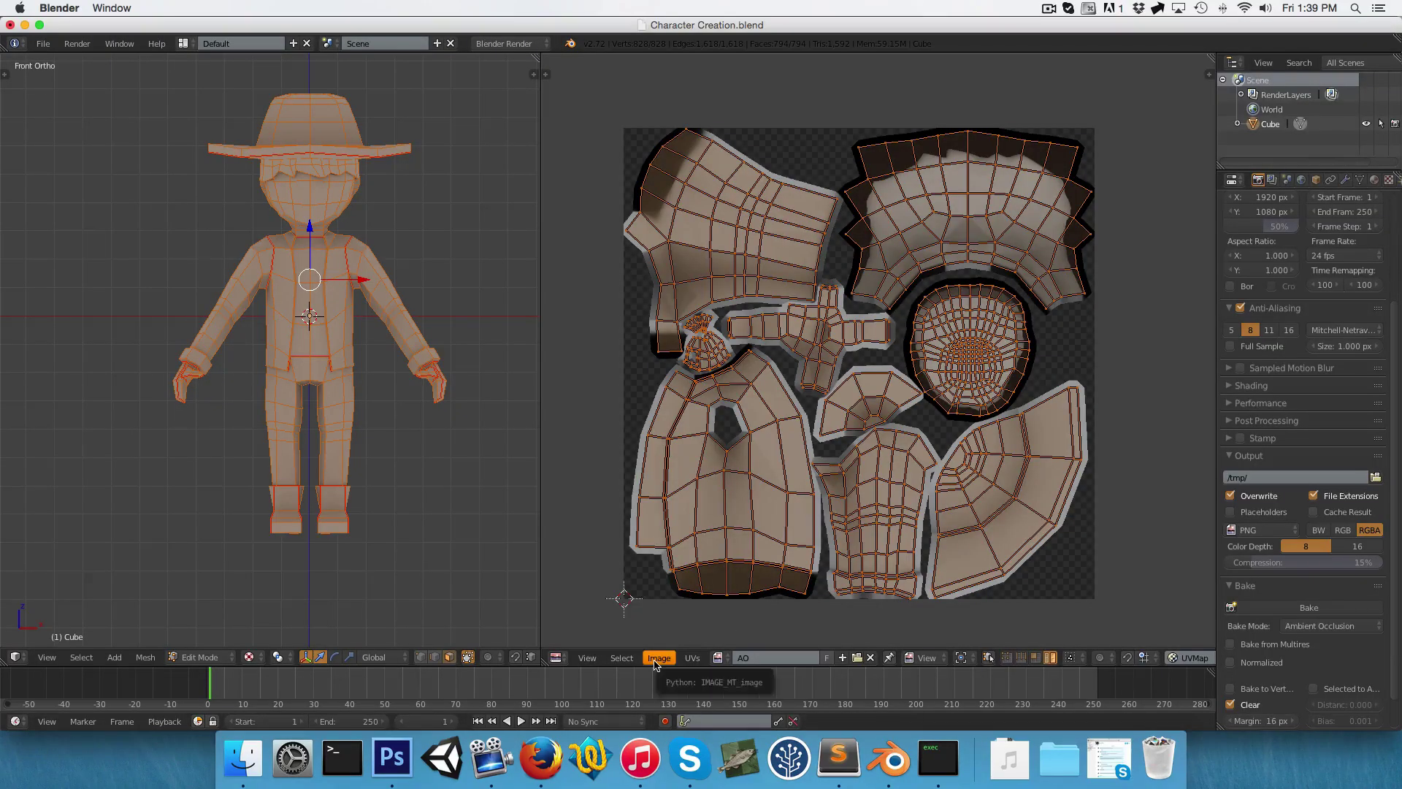
click(658, 658)
click(697, 626)
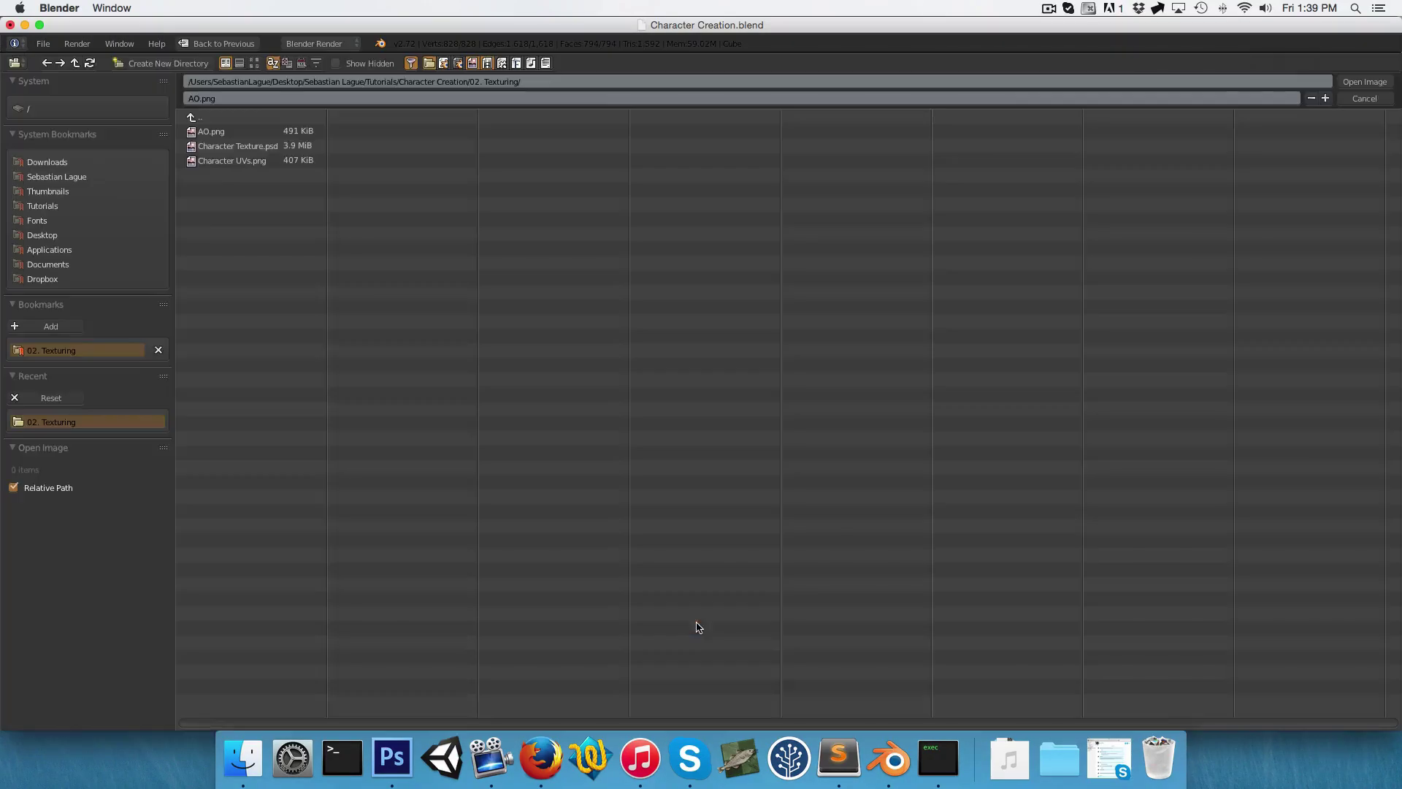
key(Return)
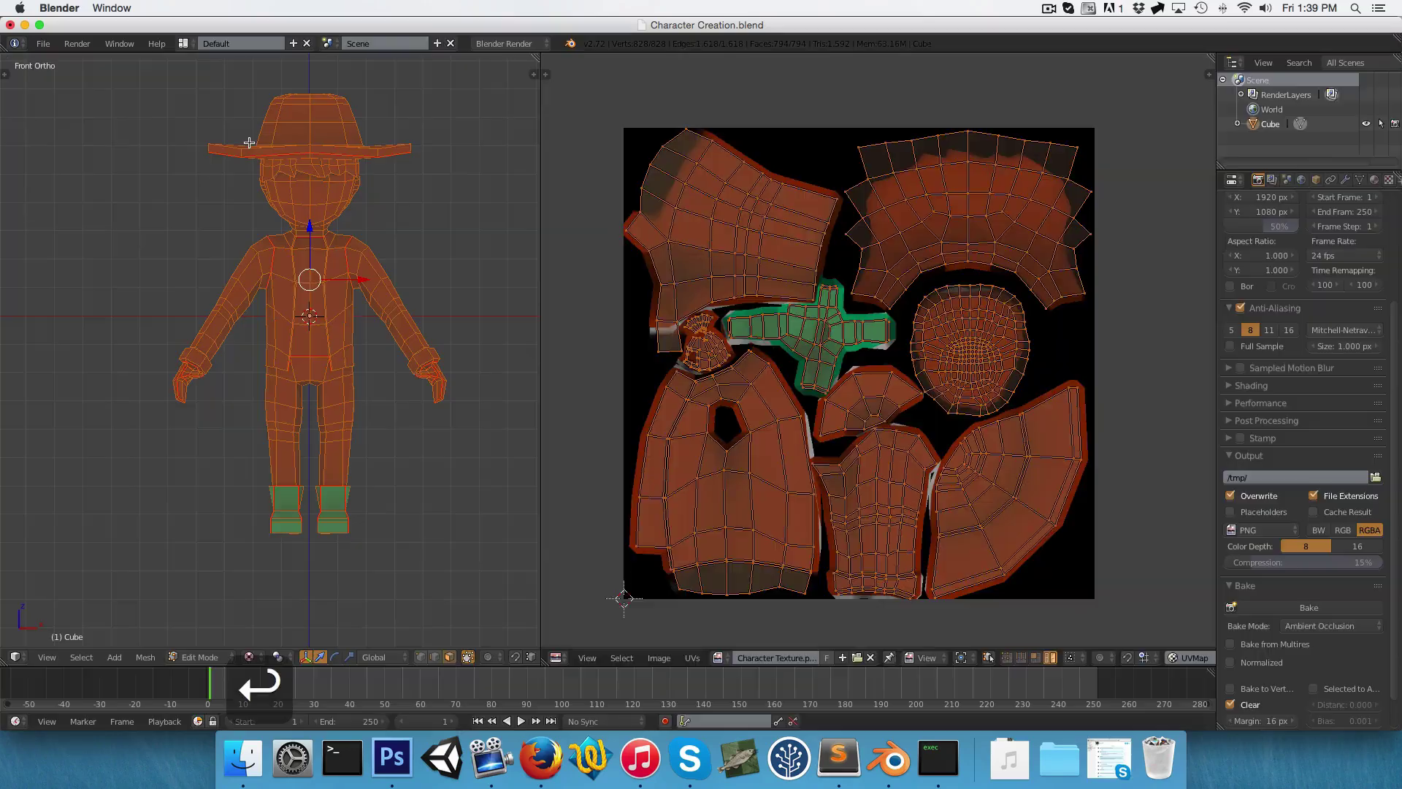
Return to Object Mode and inspect the new texture on the character from the front and close up on the back
key(Tab)
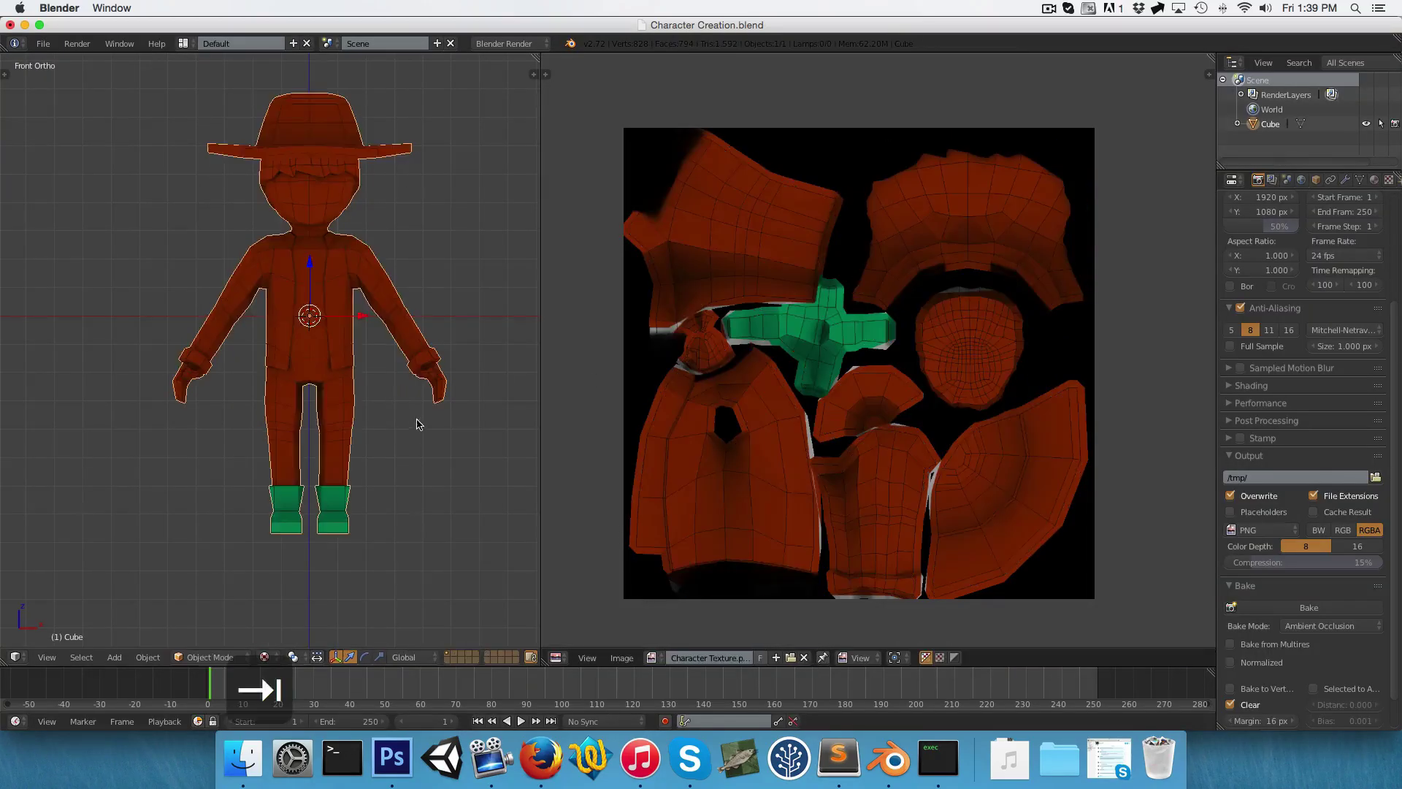
middle_drag(421, 425, 370, 430)
key(1)
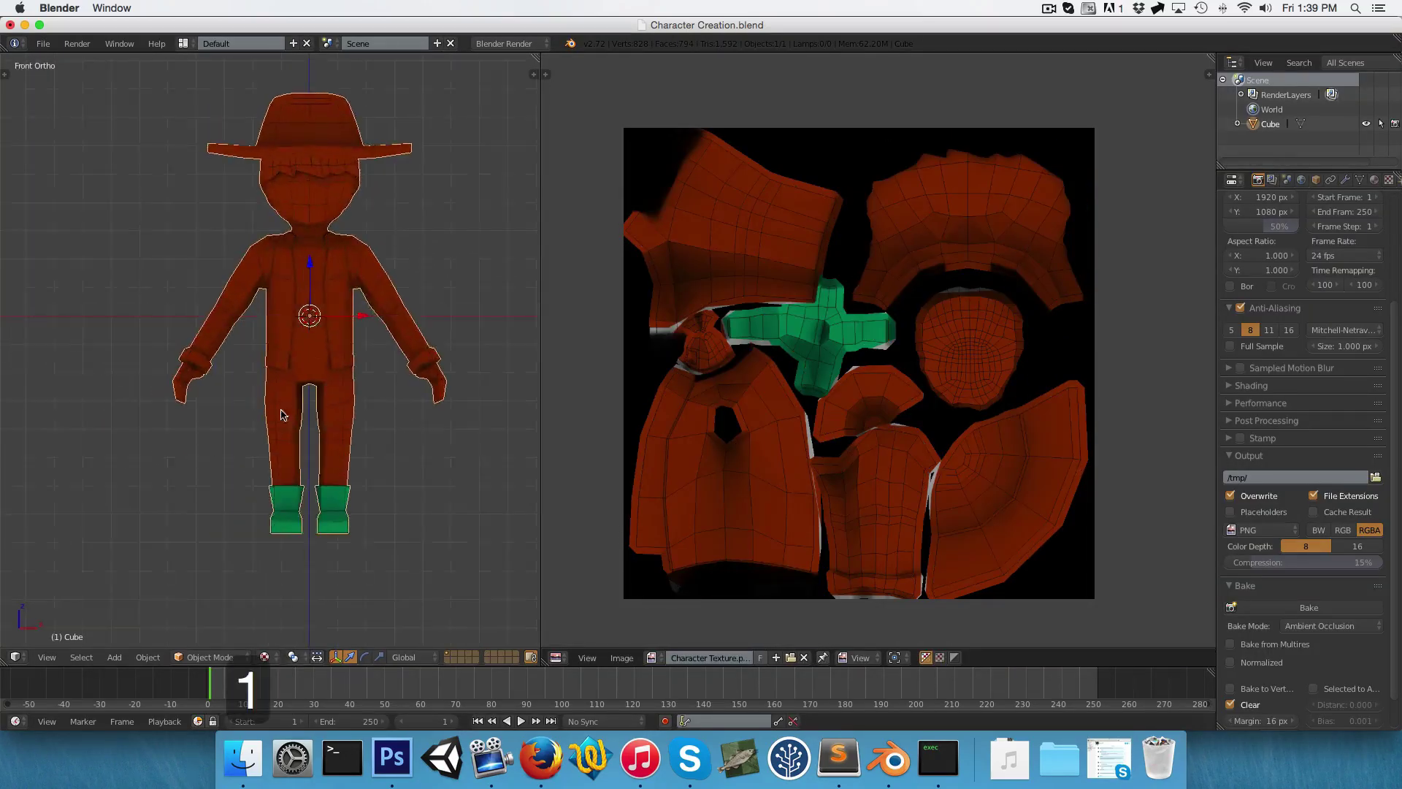
scroll(248, 417, up, 2)
scroll(210, 458, down, 2)
shift+middle_drag(247, 417, 200, 457)
scroll(314, 429, up, 10)
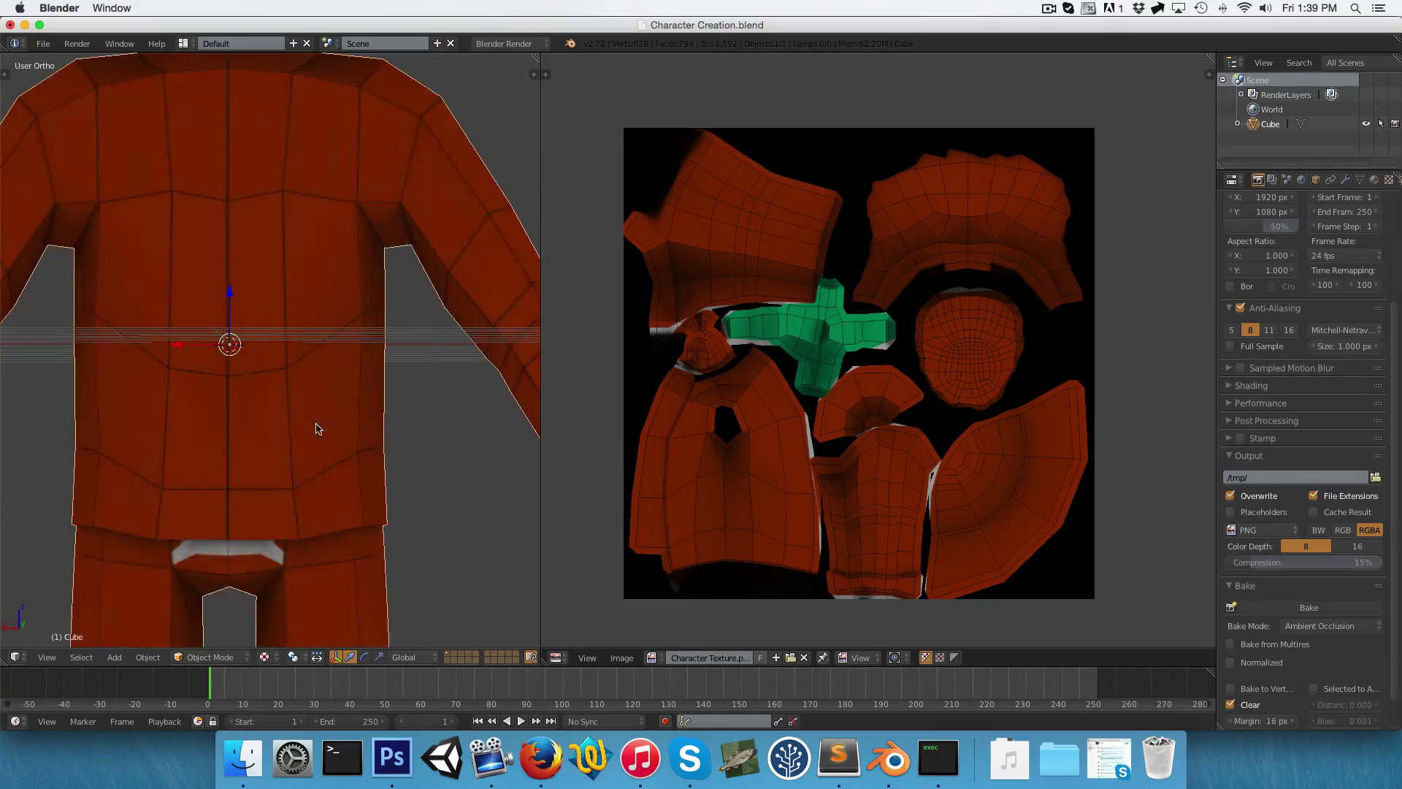
Select the two partly unpainted faces below the jacket's back hem in face select mode and locate them in the UV layout
scroll(297, 396, down, 3)
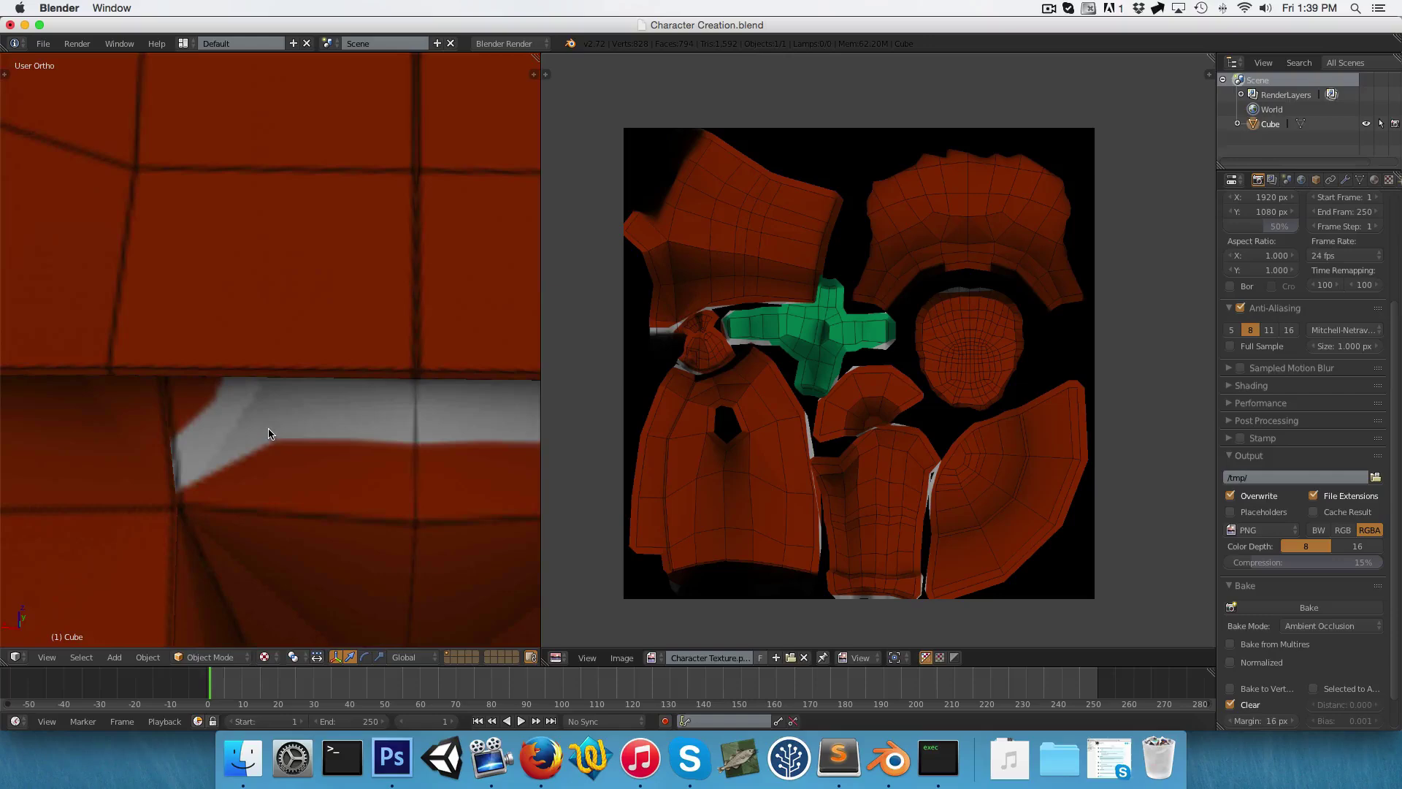
key(Tab)
key(ctrl+Tab)
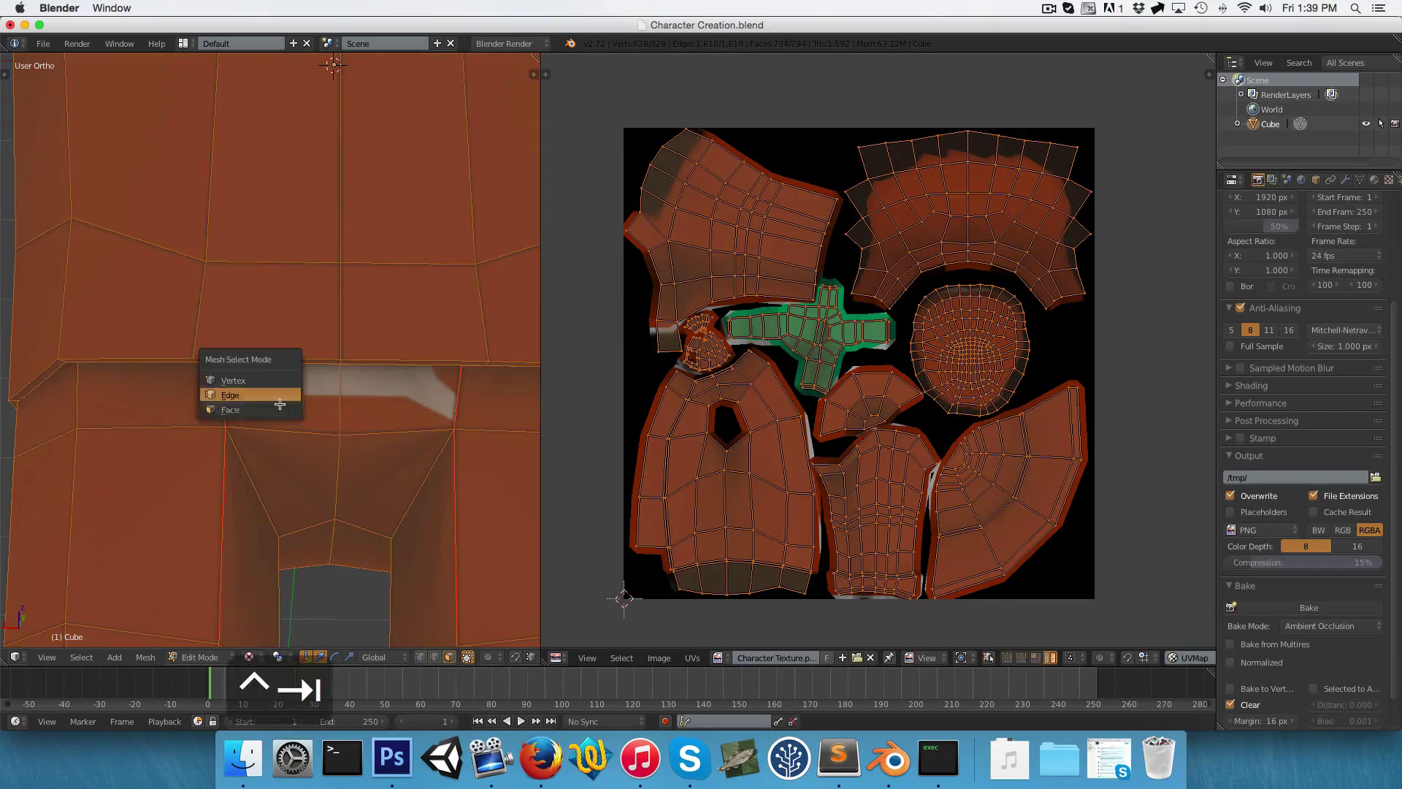
click(278, 409)
right_click(278, 409)
shift+right_click(390, 410)
scroll(814, 327, up, 8)
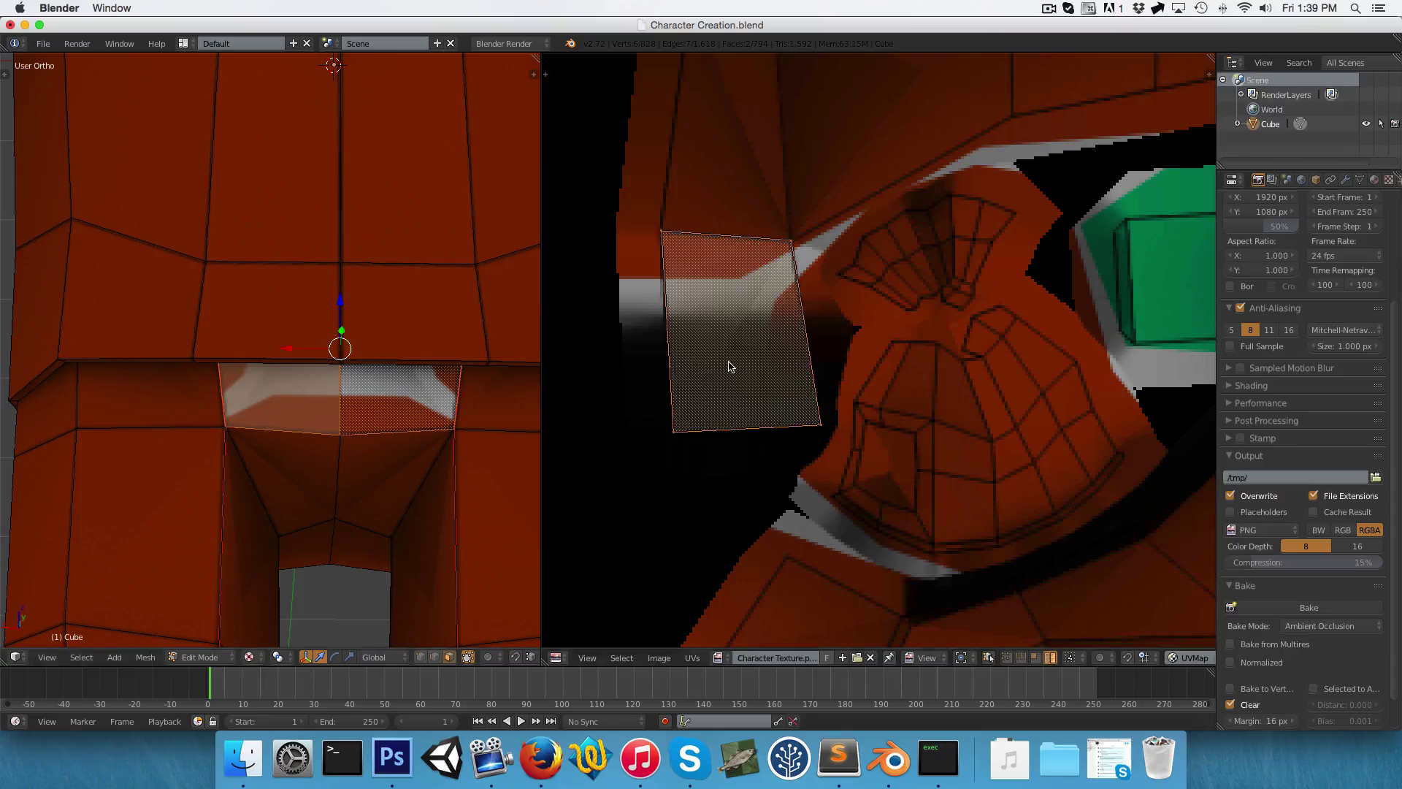
key(a)
key(a)
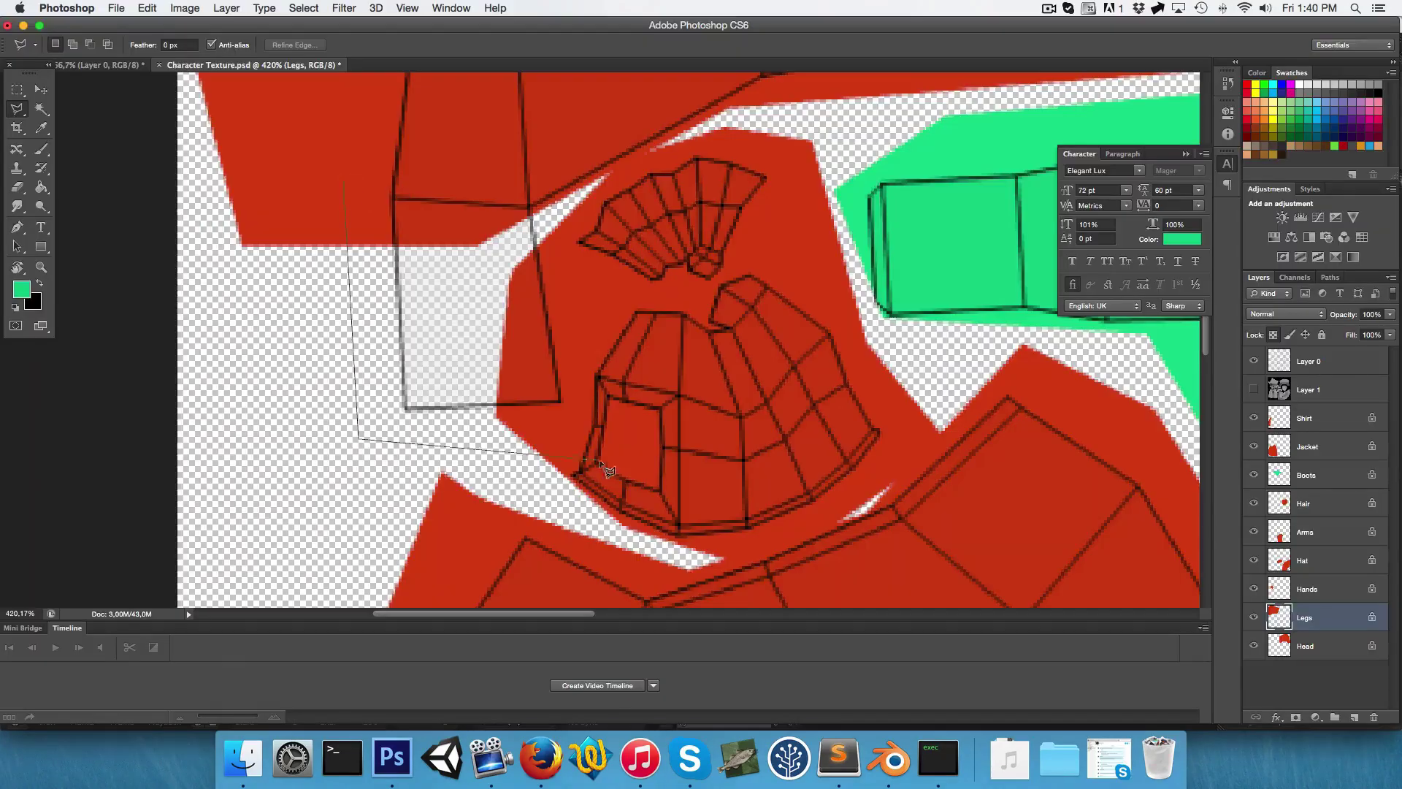
In Photoshop, outline the uncovered UV strip on the Legs layer with the Polygonal Lasso and paint it with the sampled red
click(560, 448)
click(584, 372)
click(548, 165)
key(Return)
key(slash)
key(b)
alt+click(463, 230)
drag(474, 305, 529, 269)
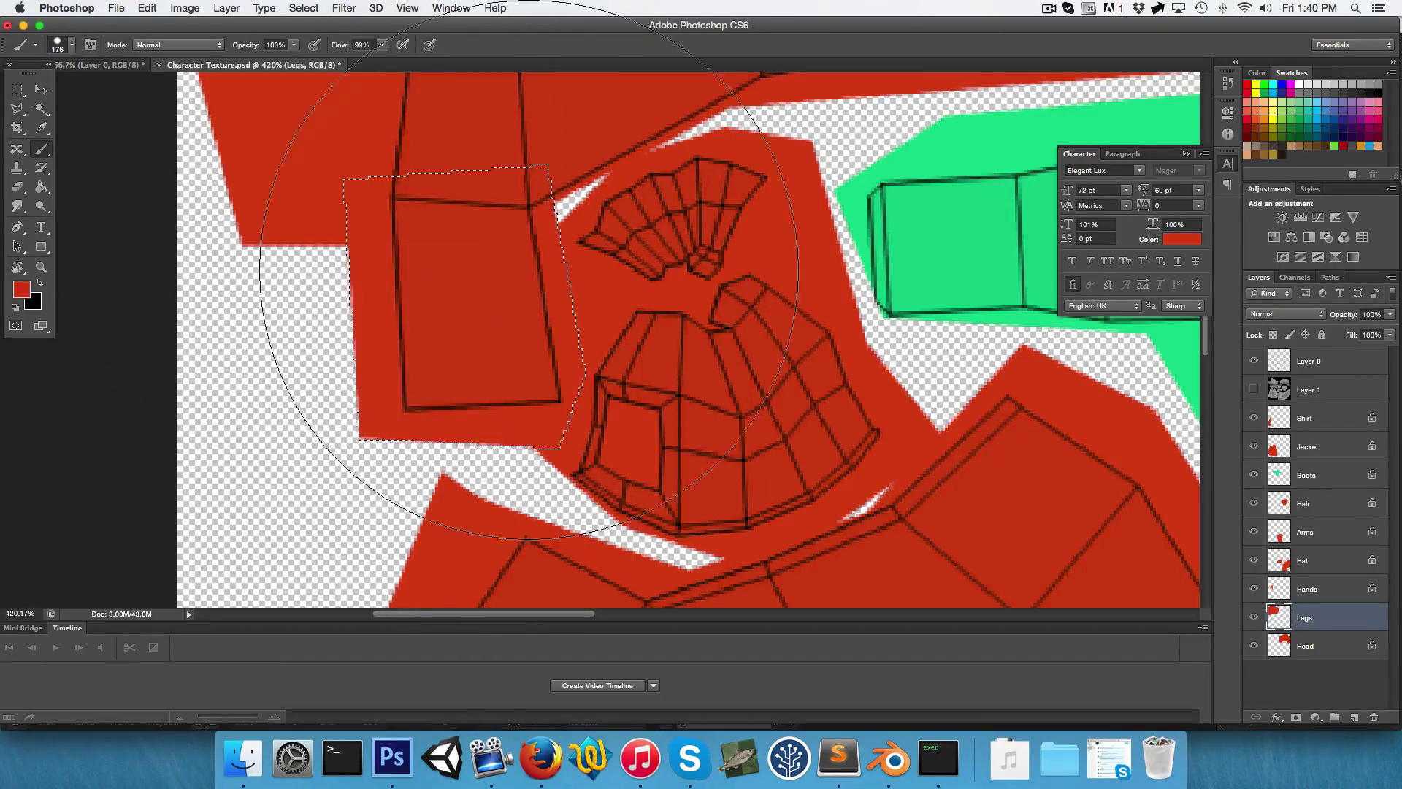
Zoom out to the whole texture and make the AO layer, Layer 1, visible again
key(m)
alt+scroll(627, 387, down, 10)
click(1253, 388)
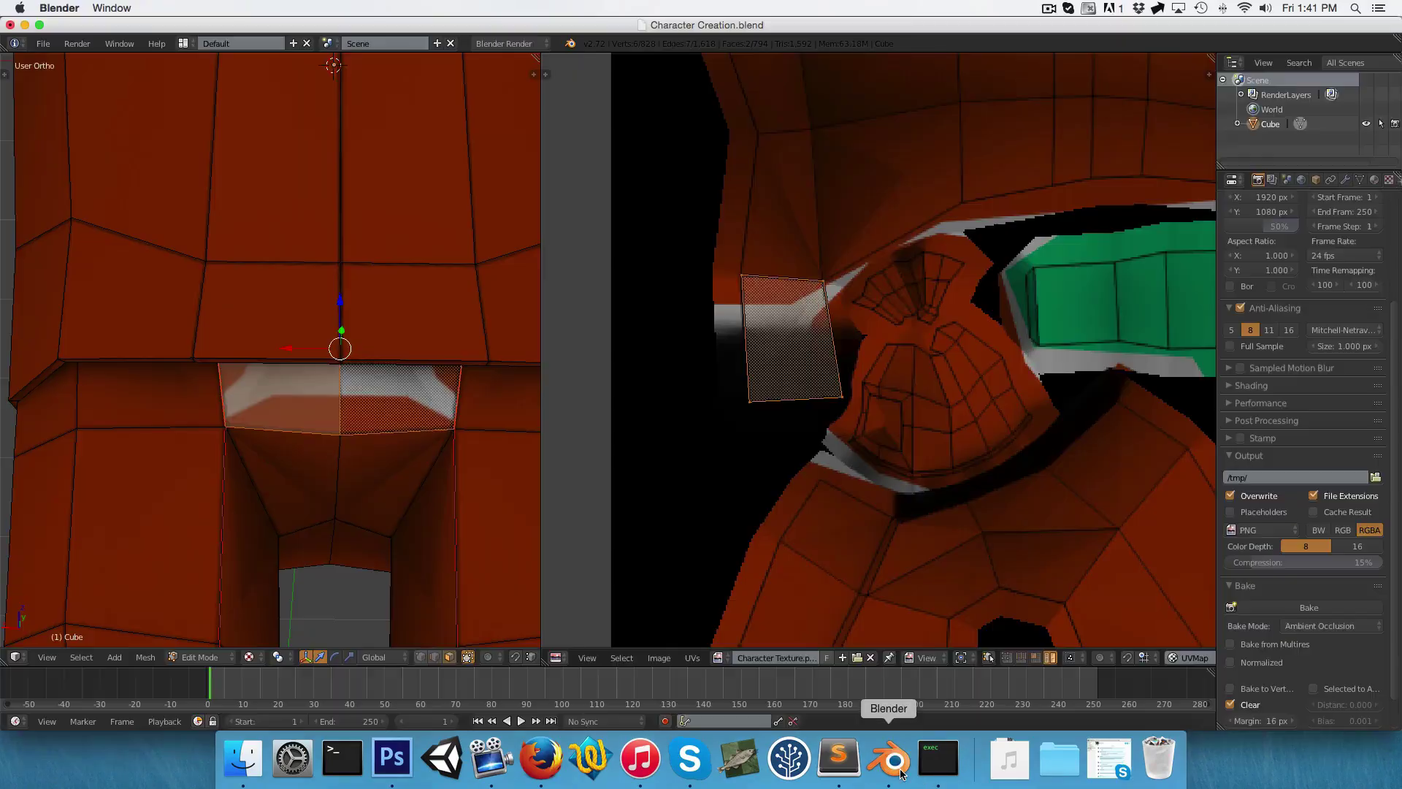
Switch to Blender, reload the Character Texture image, and return to Object Mode to check the repaired area and the front view
click(889, 759)
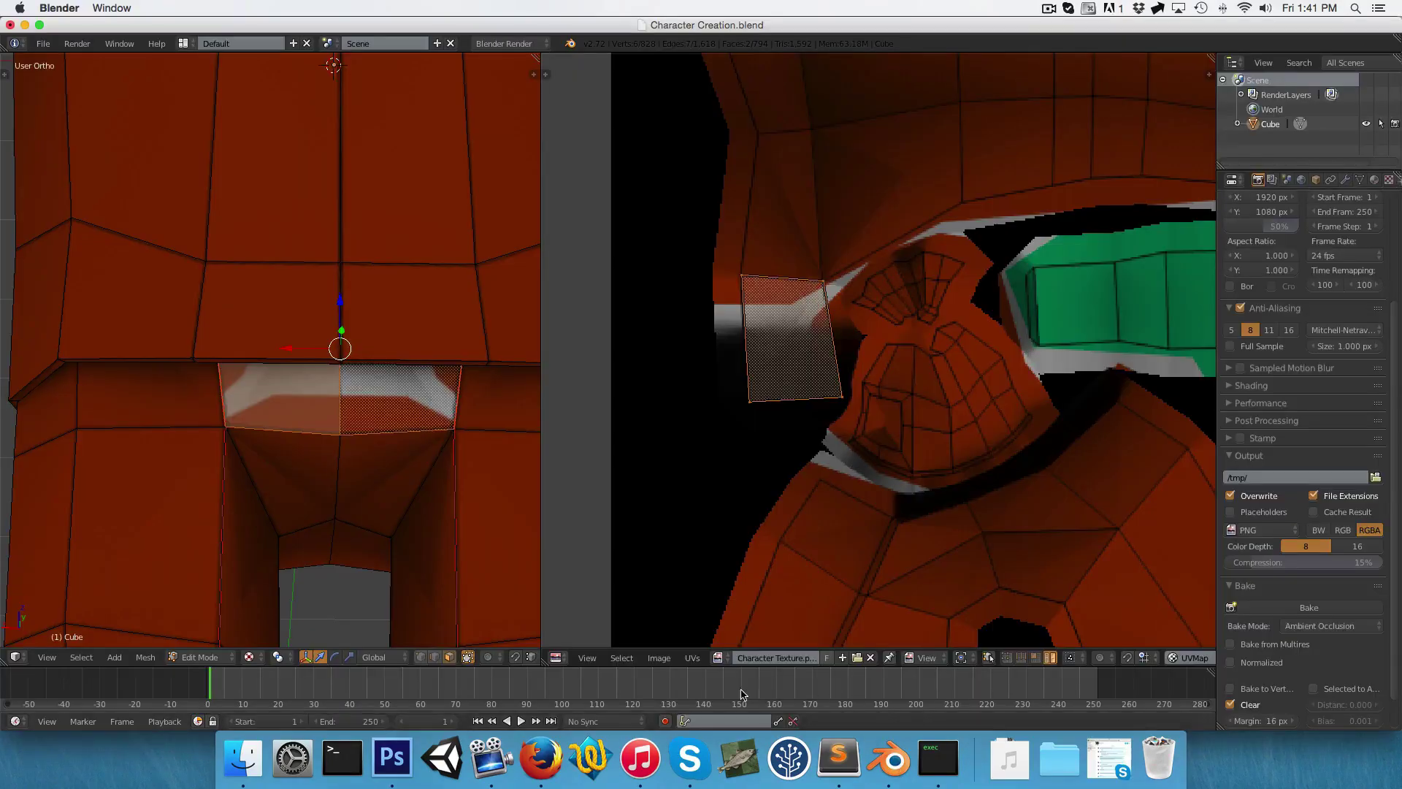
click(666, 659)
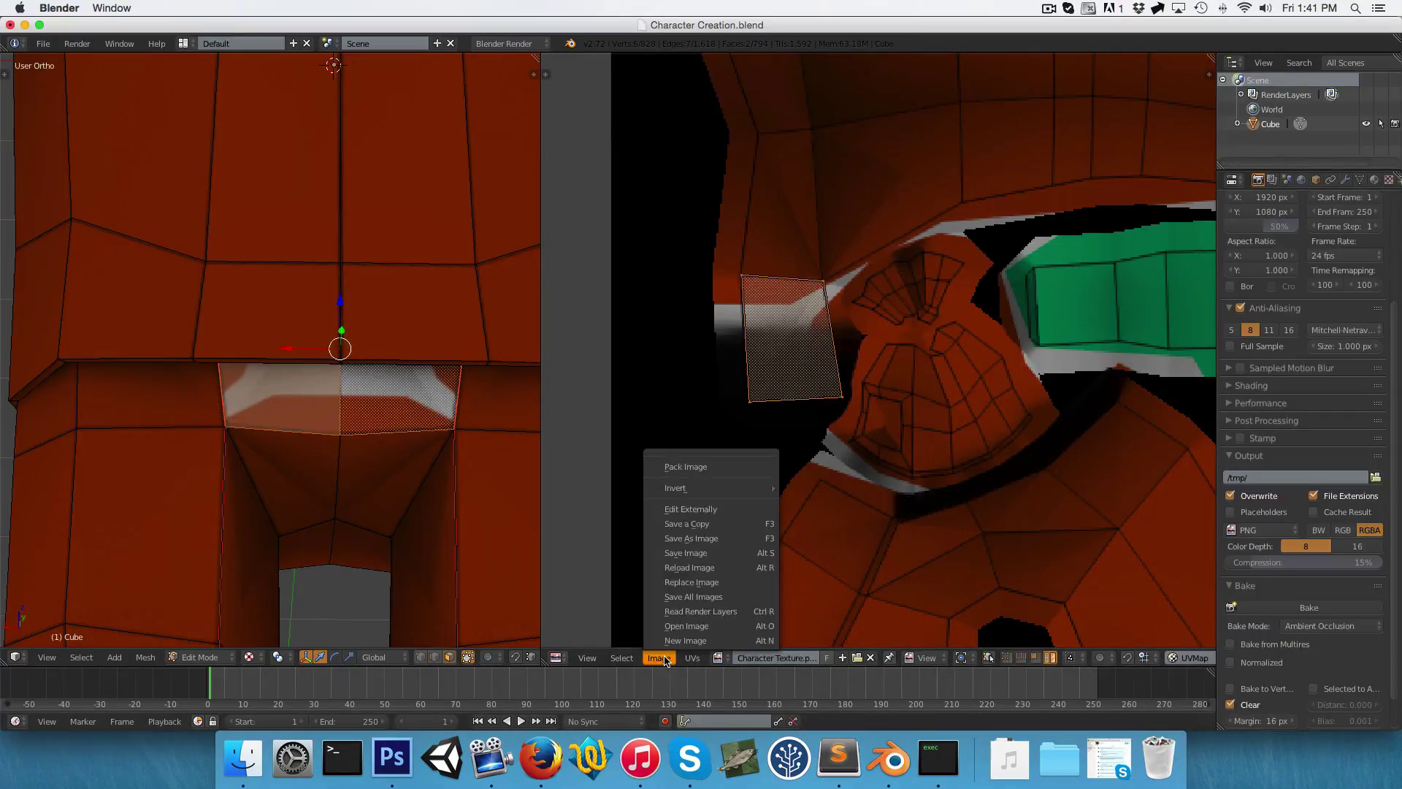
click(705, 570)
scroll(292, 449, down, 3)
key(Tab)
scroll(277, 416, up, 2)
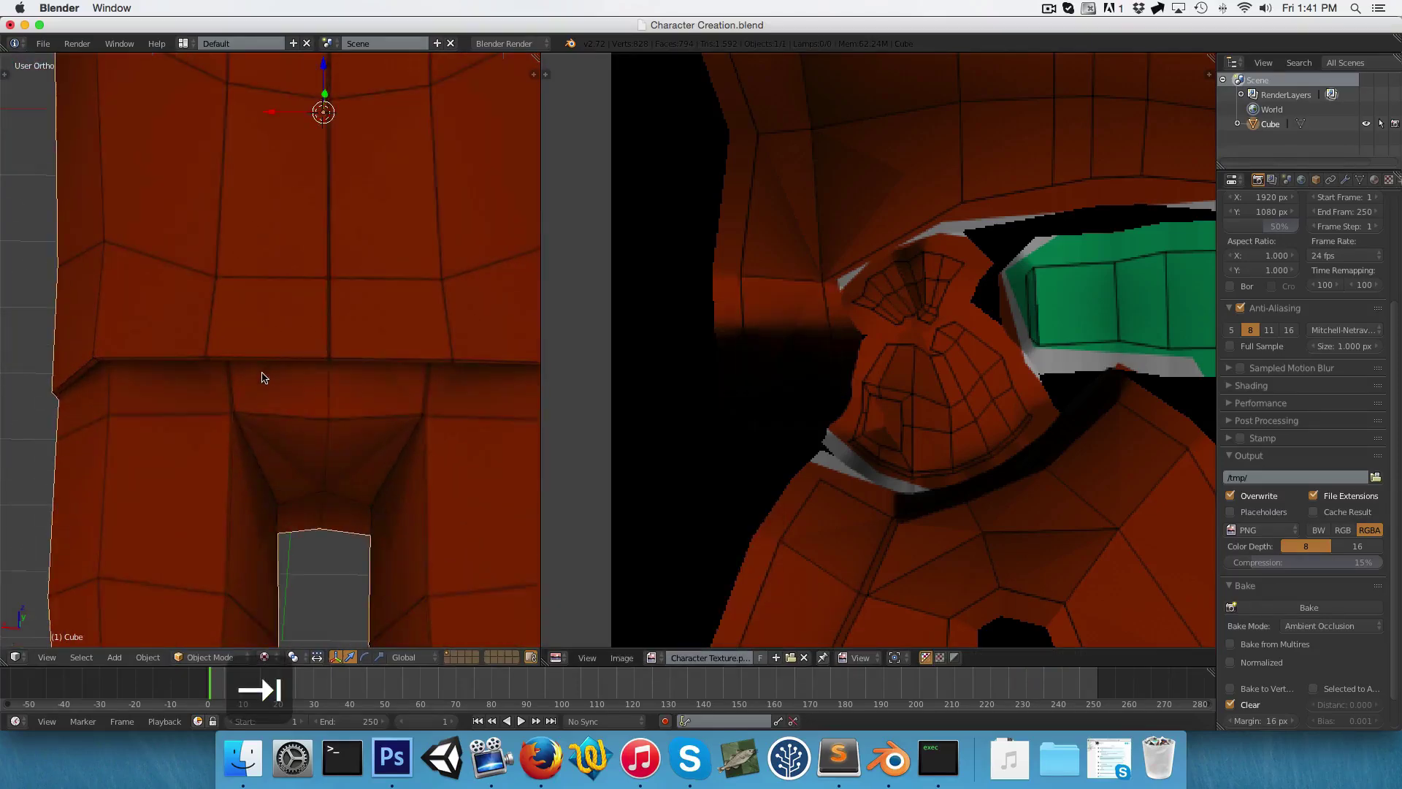
scroll(263, 375, down, 5)
key(KP_1)
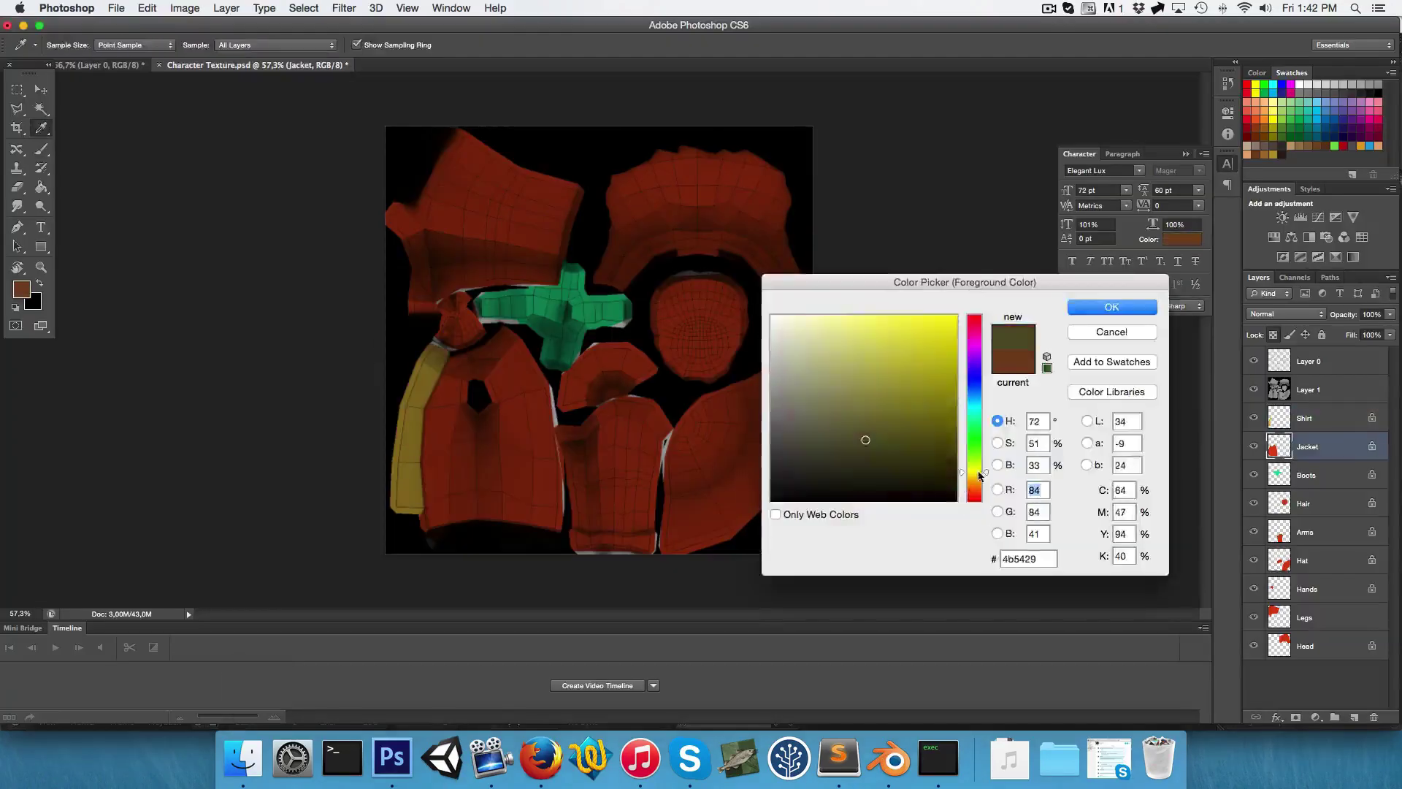
Try a dark olive foreground colour for the Jacket layer in Photoshop and step back in the history
key(Return)
key(alt+super+z)
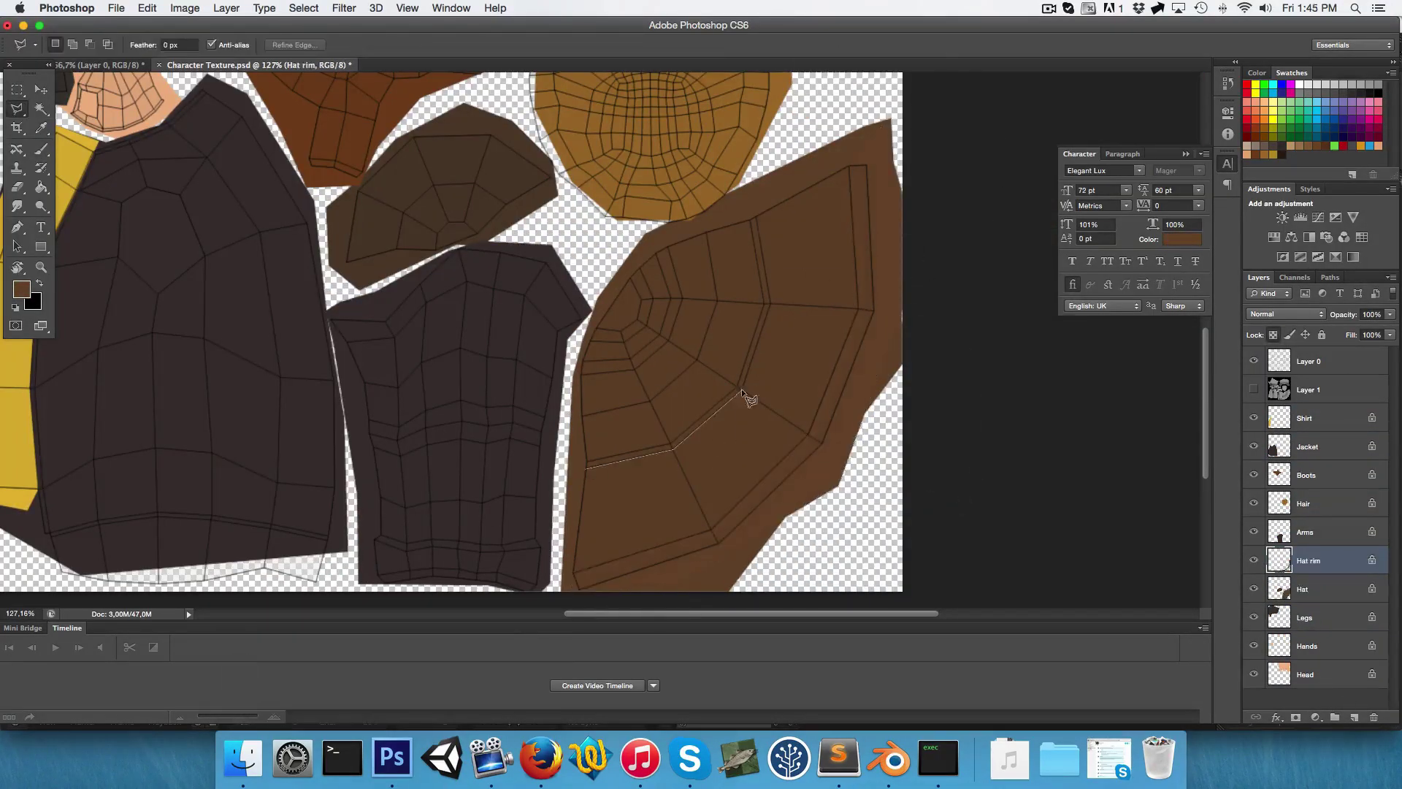
Finish the lasso outline on the Hat rim layer, and reload the recoloured texture in Blender to view the character from another angle
key(Return)
key(alt+r)
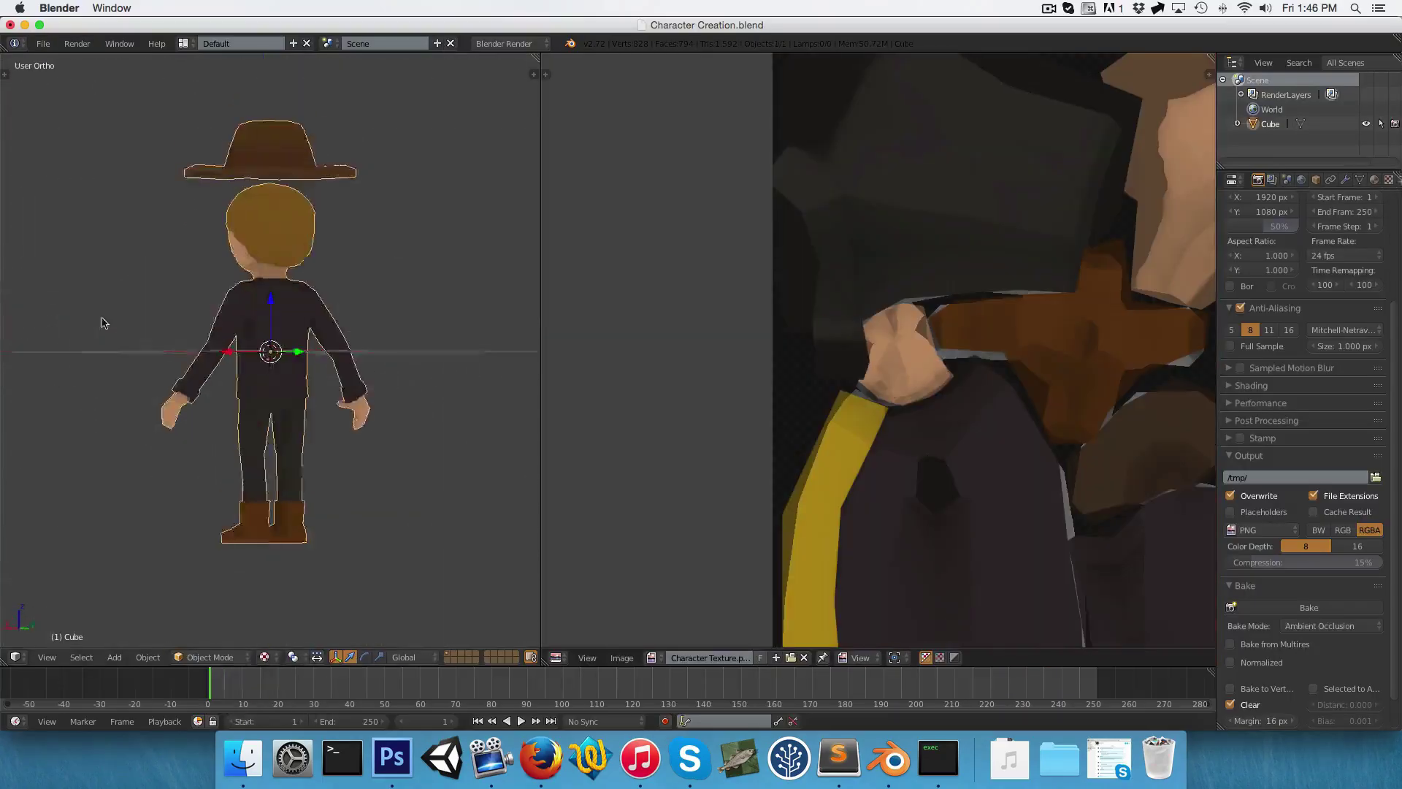
middle_drag(102, 322, 146, 325)
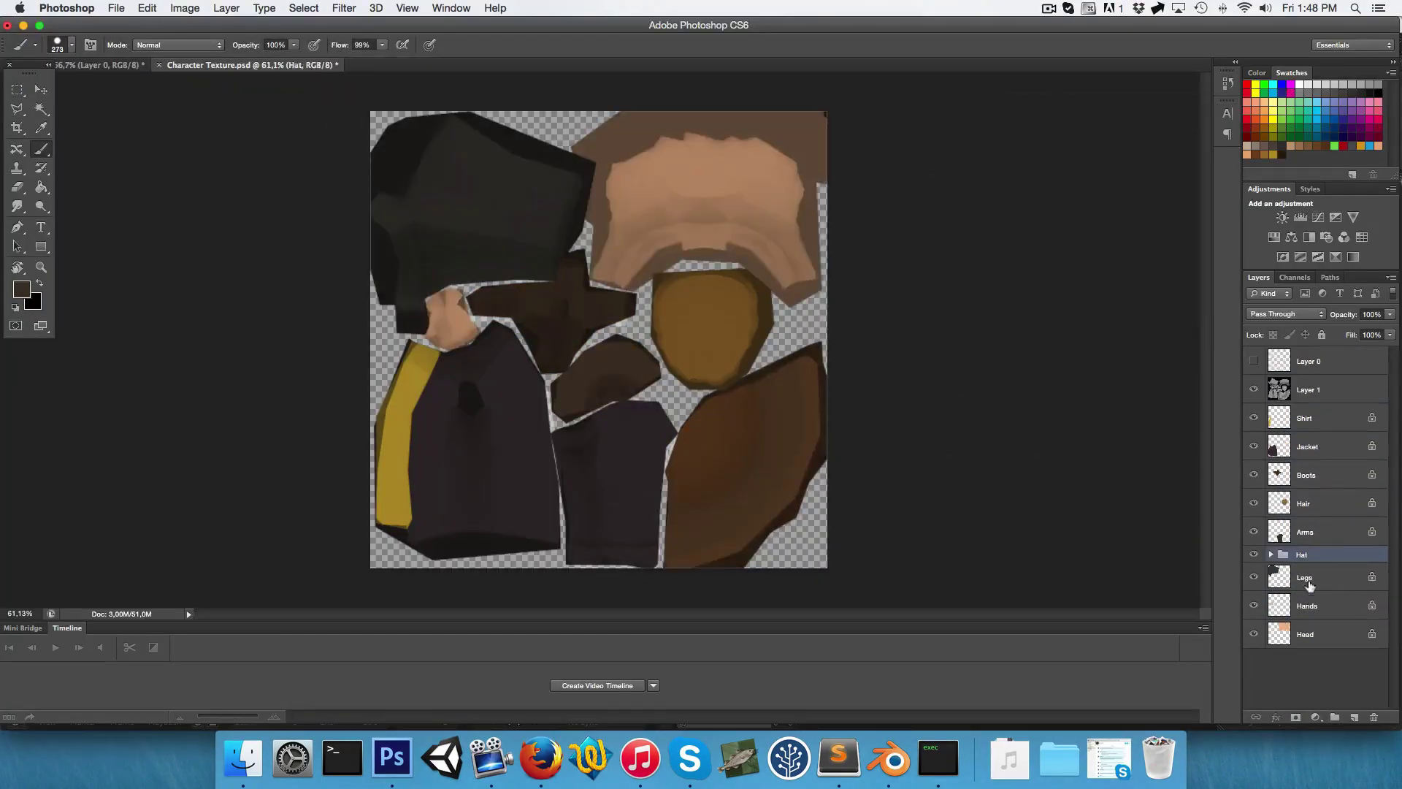
Save the recoloured Character Texture.psd in Photoshop and orbit around the textured character in Blender
key(super+s)
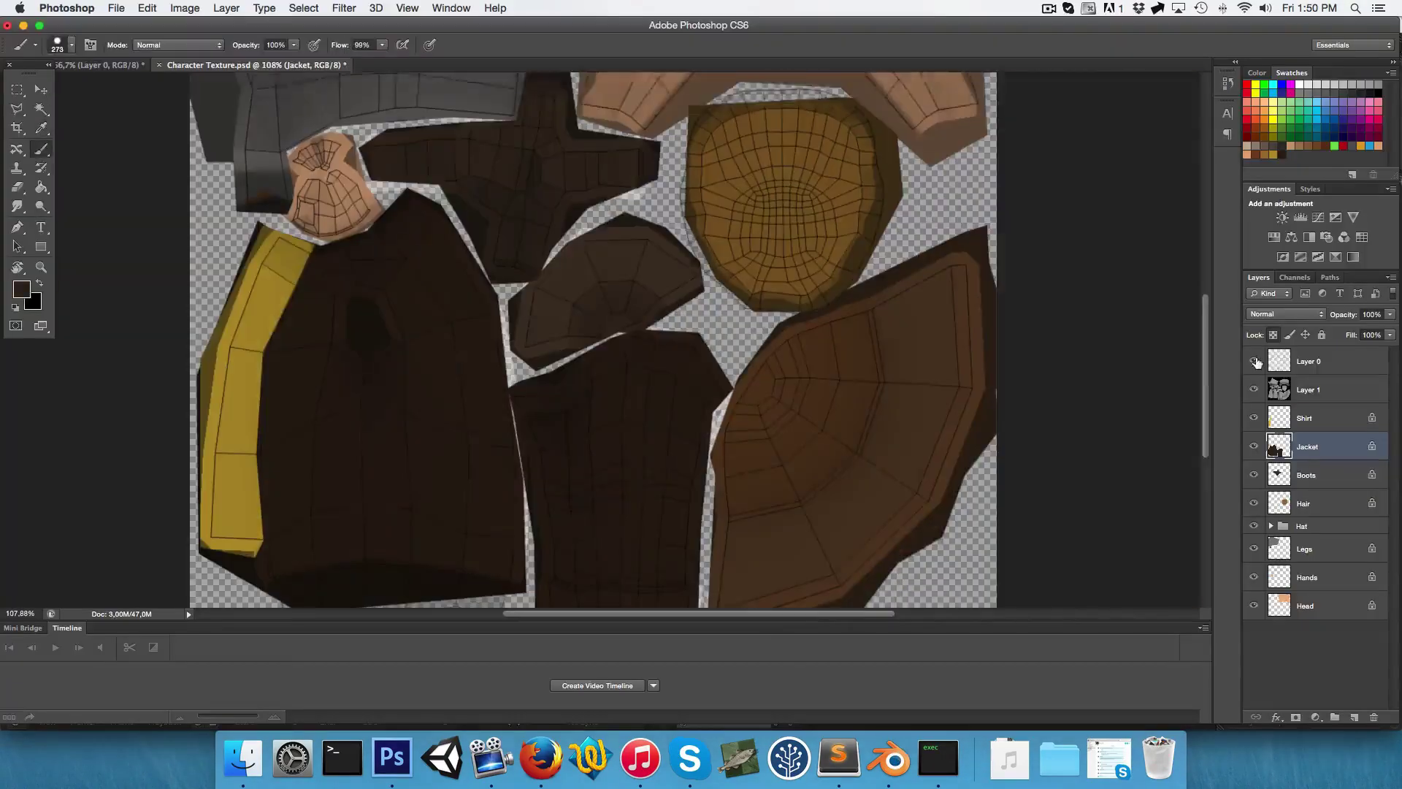
key(m)
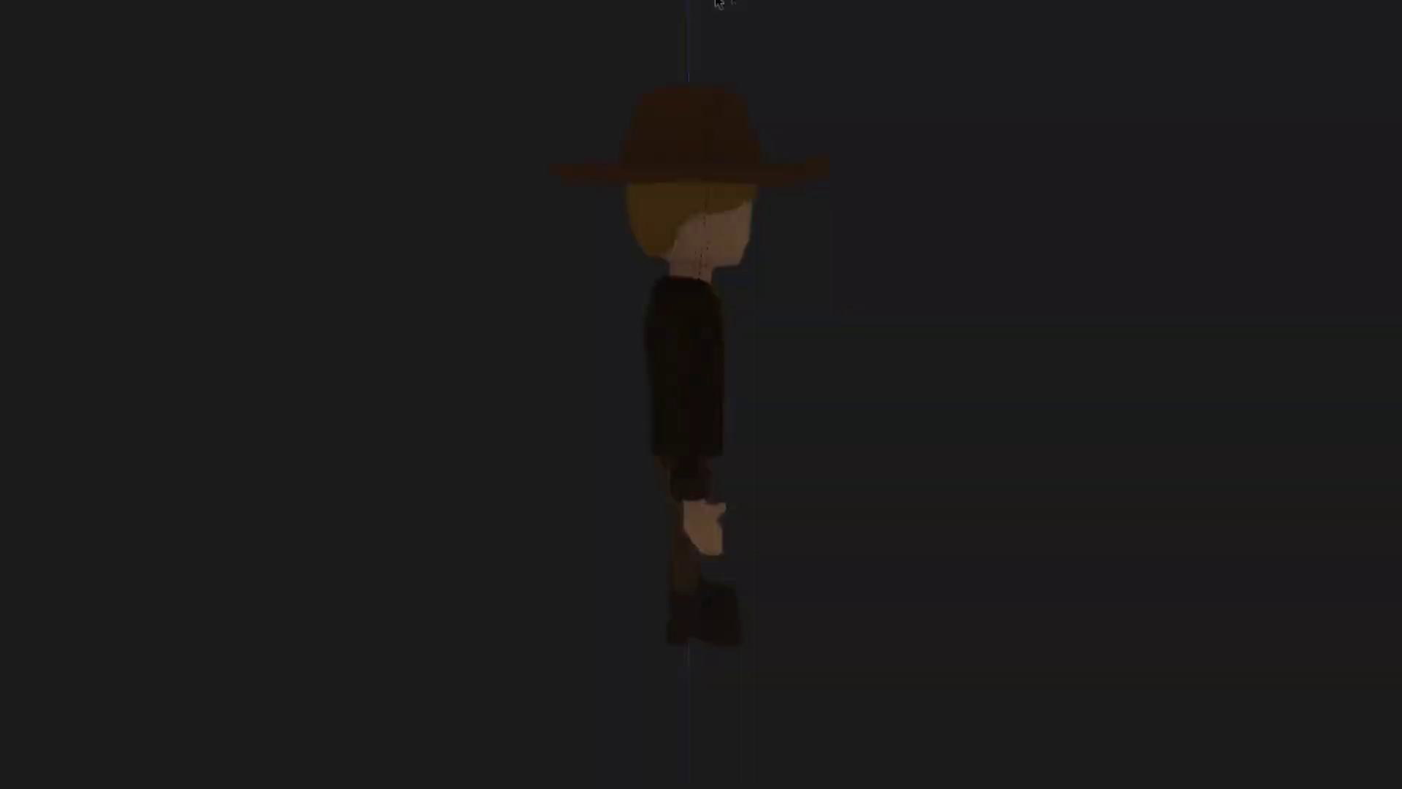
mouse_move(717, 4)
middle_down()
mouse_move(567, 66)
mouse_move(460, 204)
mouse_move(382, 407)
mouse_move(428, 618)
mouse_move(585, 689)
mouse_move(844, 688)
mouse_move(1089, 539)
mouse_move(1131, 198)
mouse_move(963, 37)
middle_up()
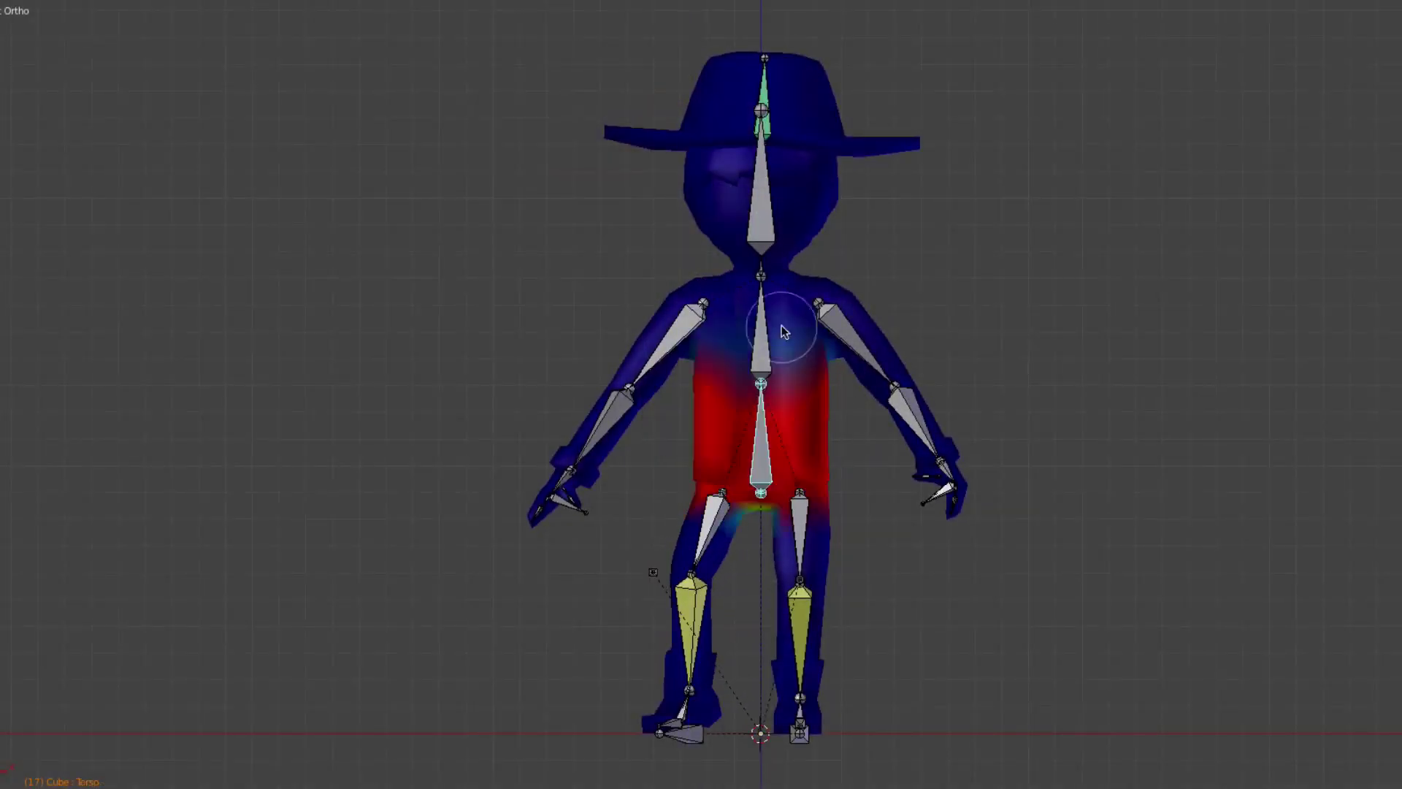
Select the Chest bone in Weight Paint mode and rotate it sideways to test how the mesh deforms
right_click(781, 326)
key(r)
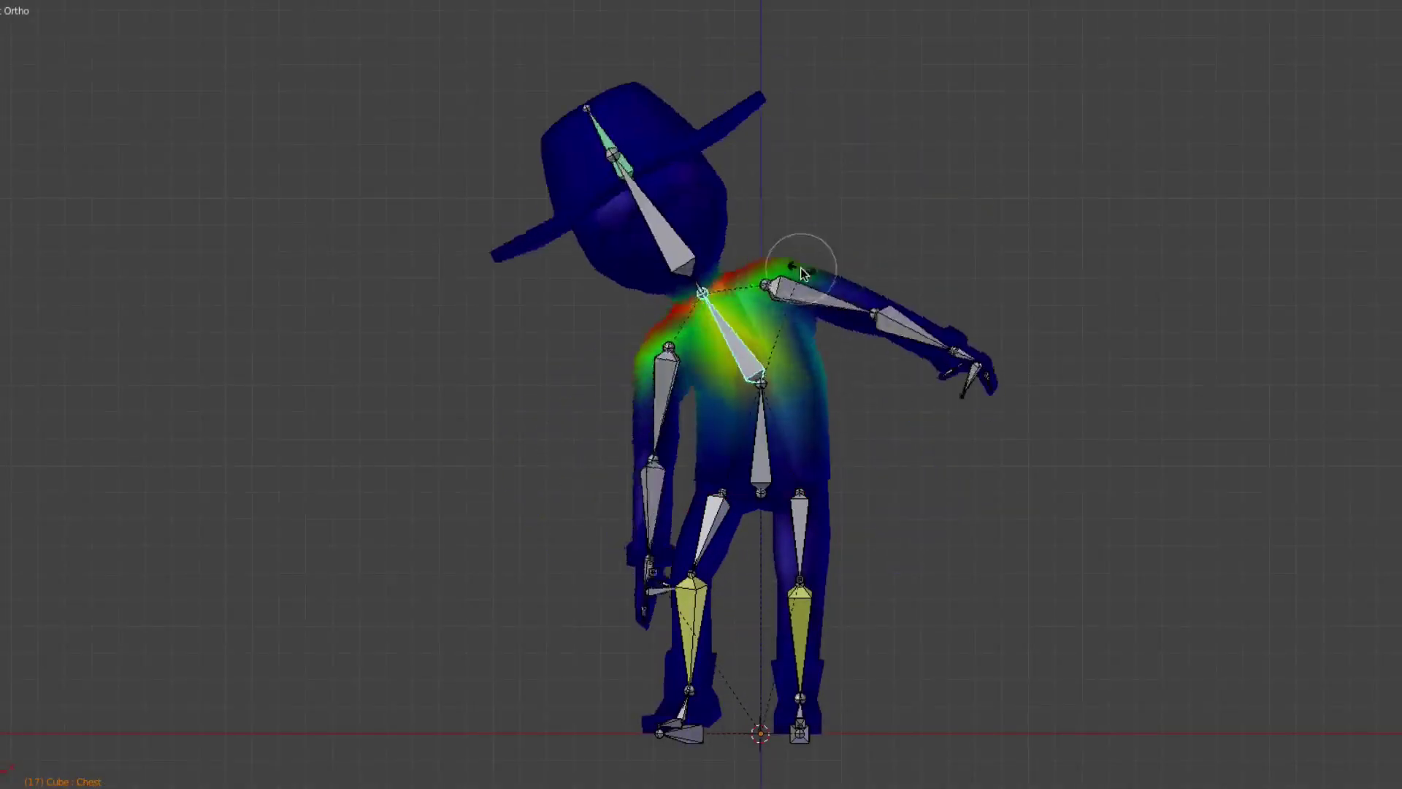